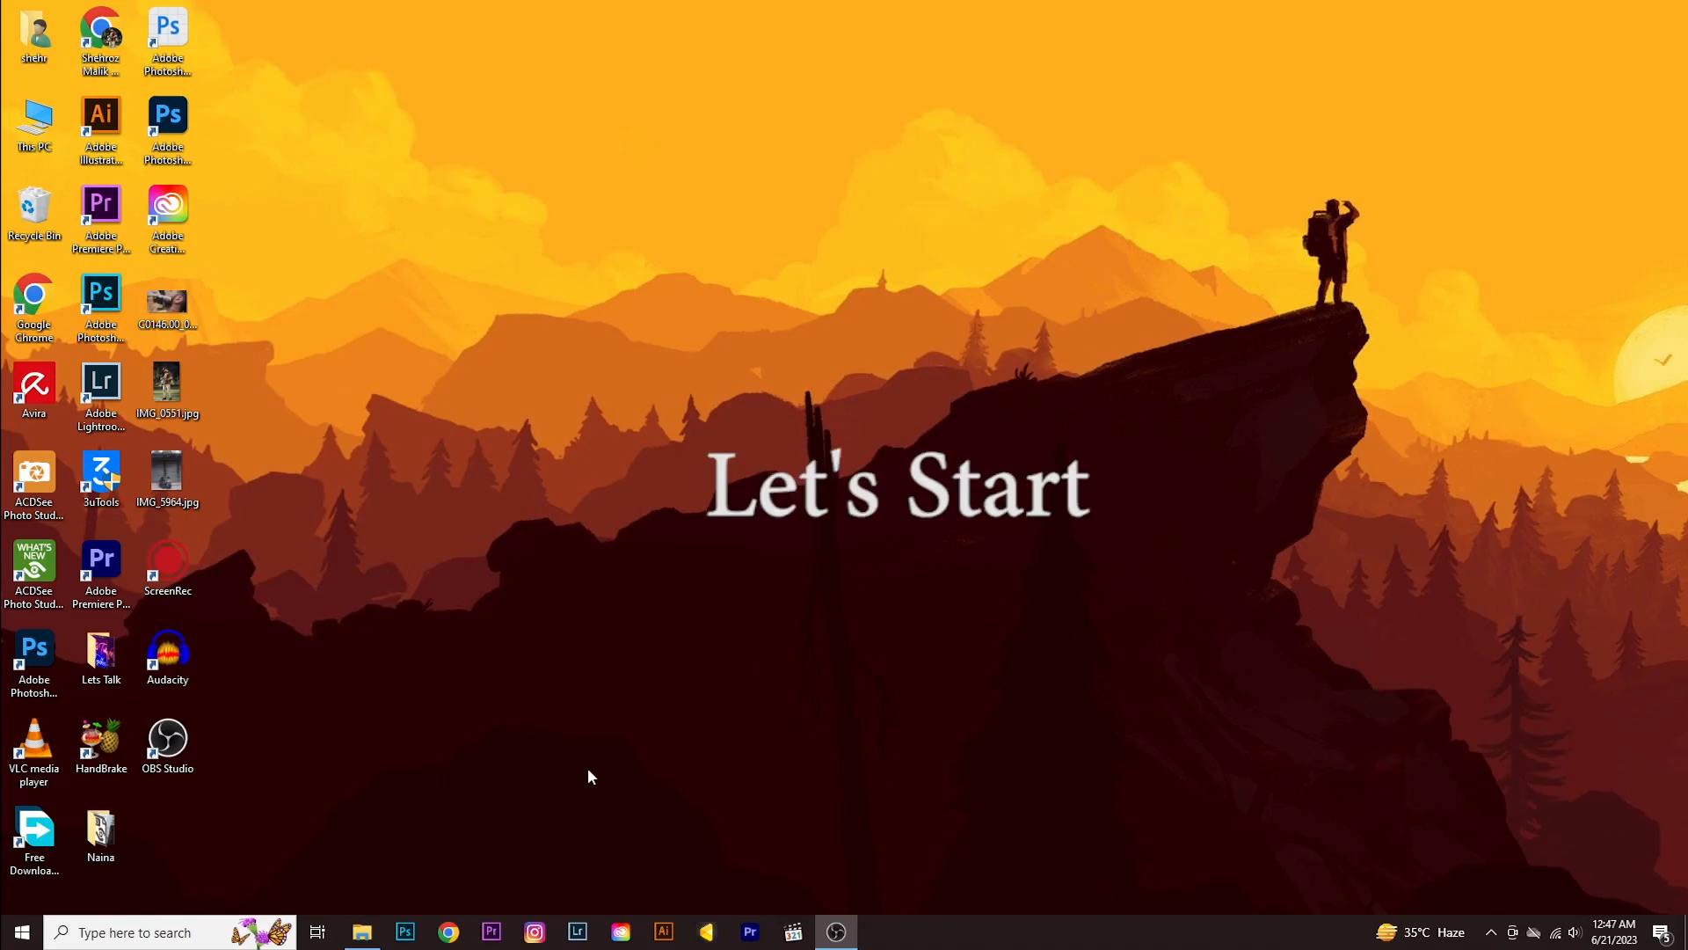
# - Launch Photoshop and open the raw photo HD4B1095.CR2 from the Retouch folder
pyautogui.click(405, 935)
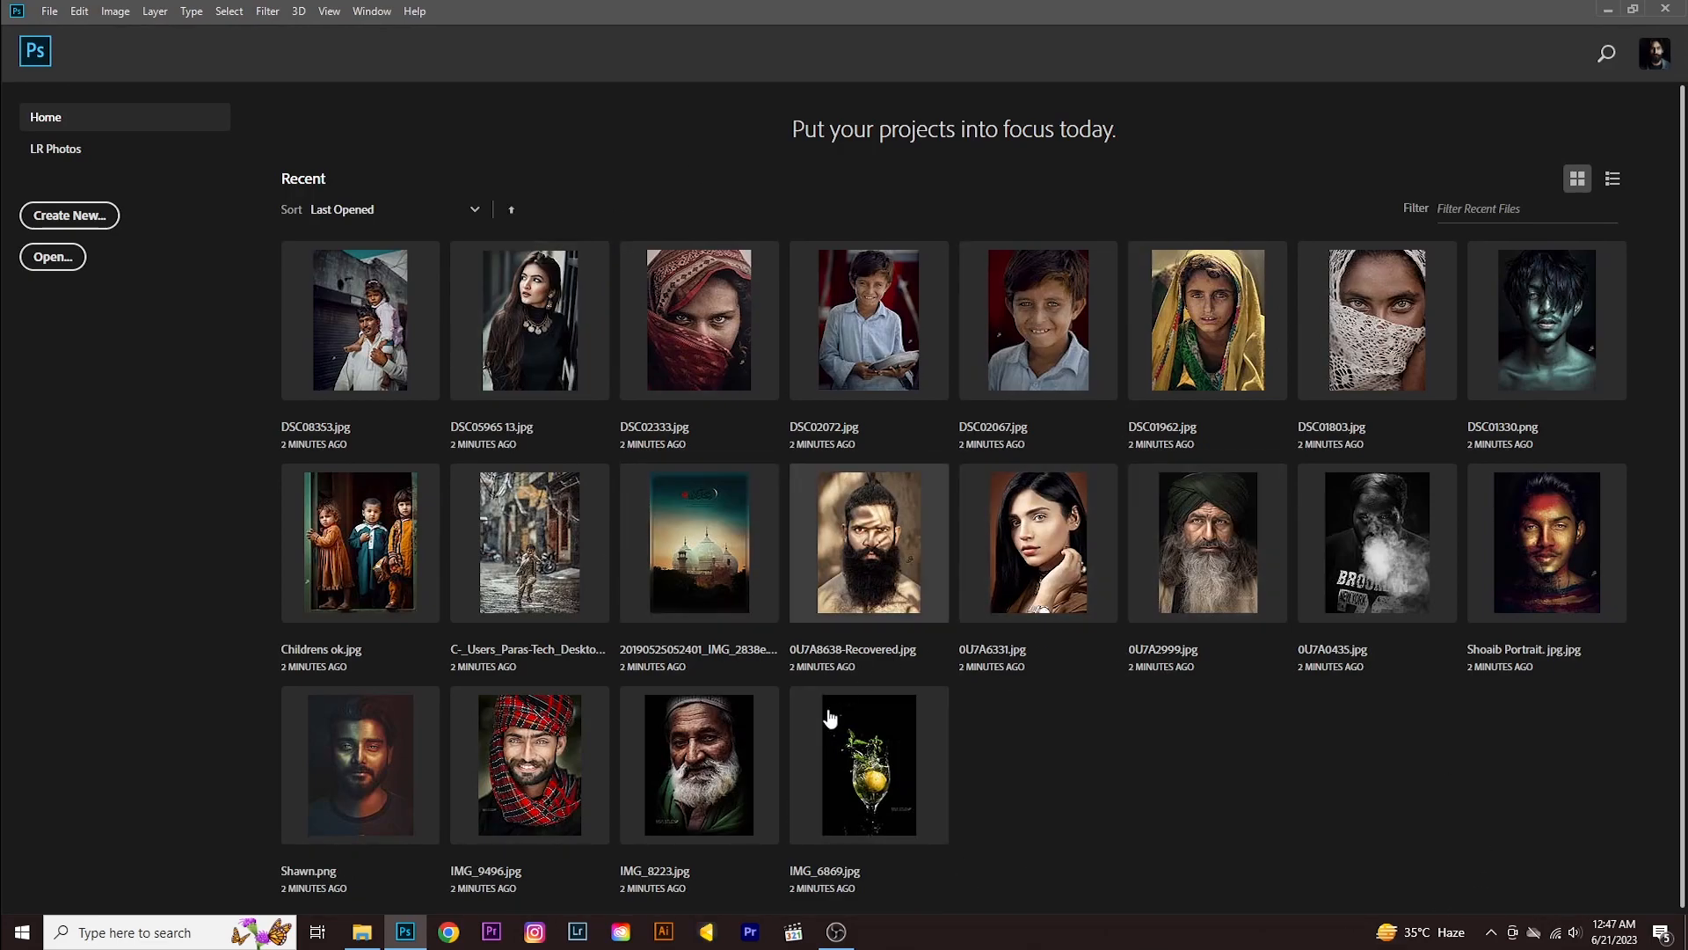
pyautogui.click(361, 932)
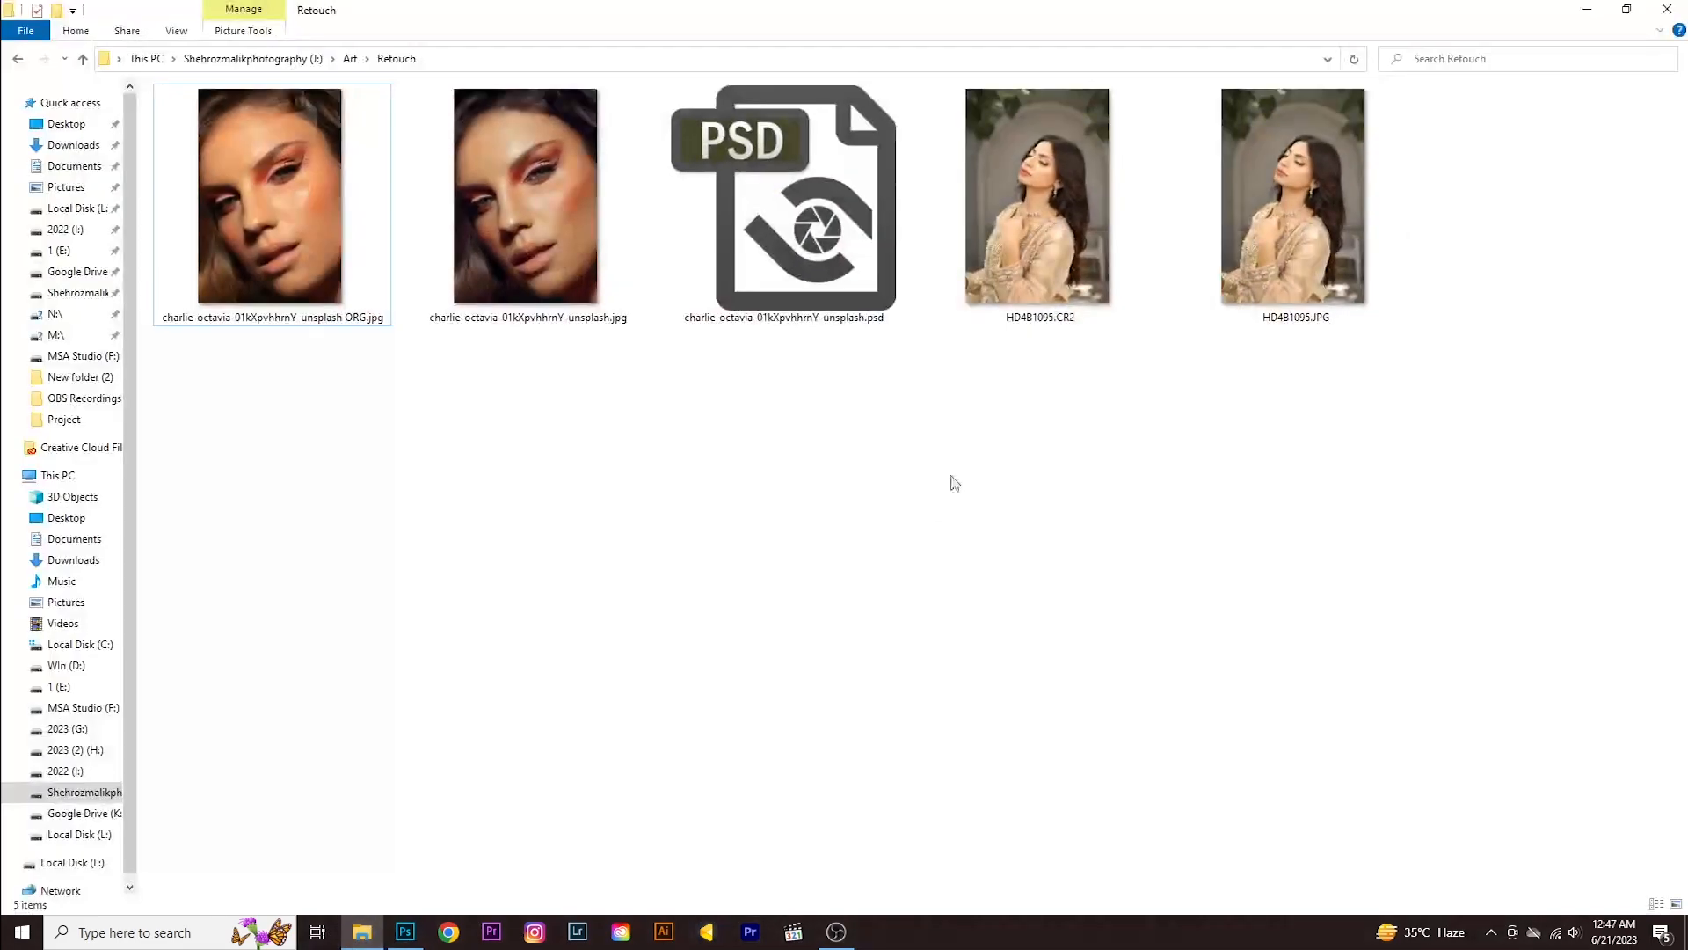
pyautogui.click(1301, 259)
pyautogui.click(1134, 260)
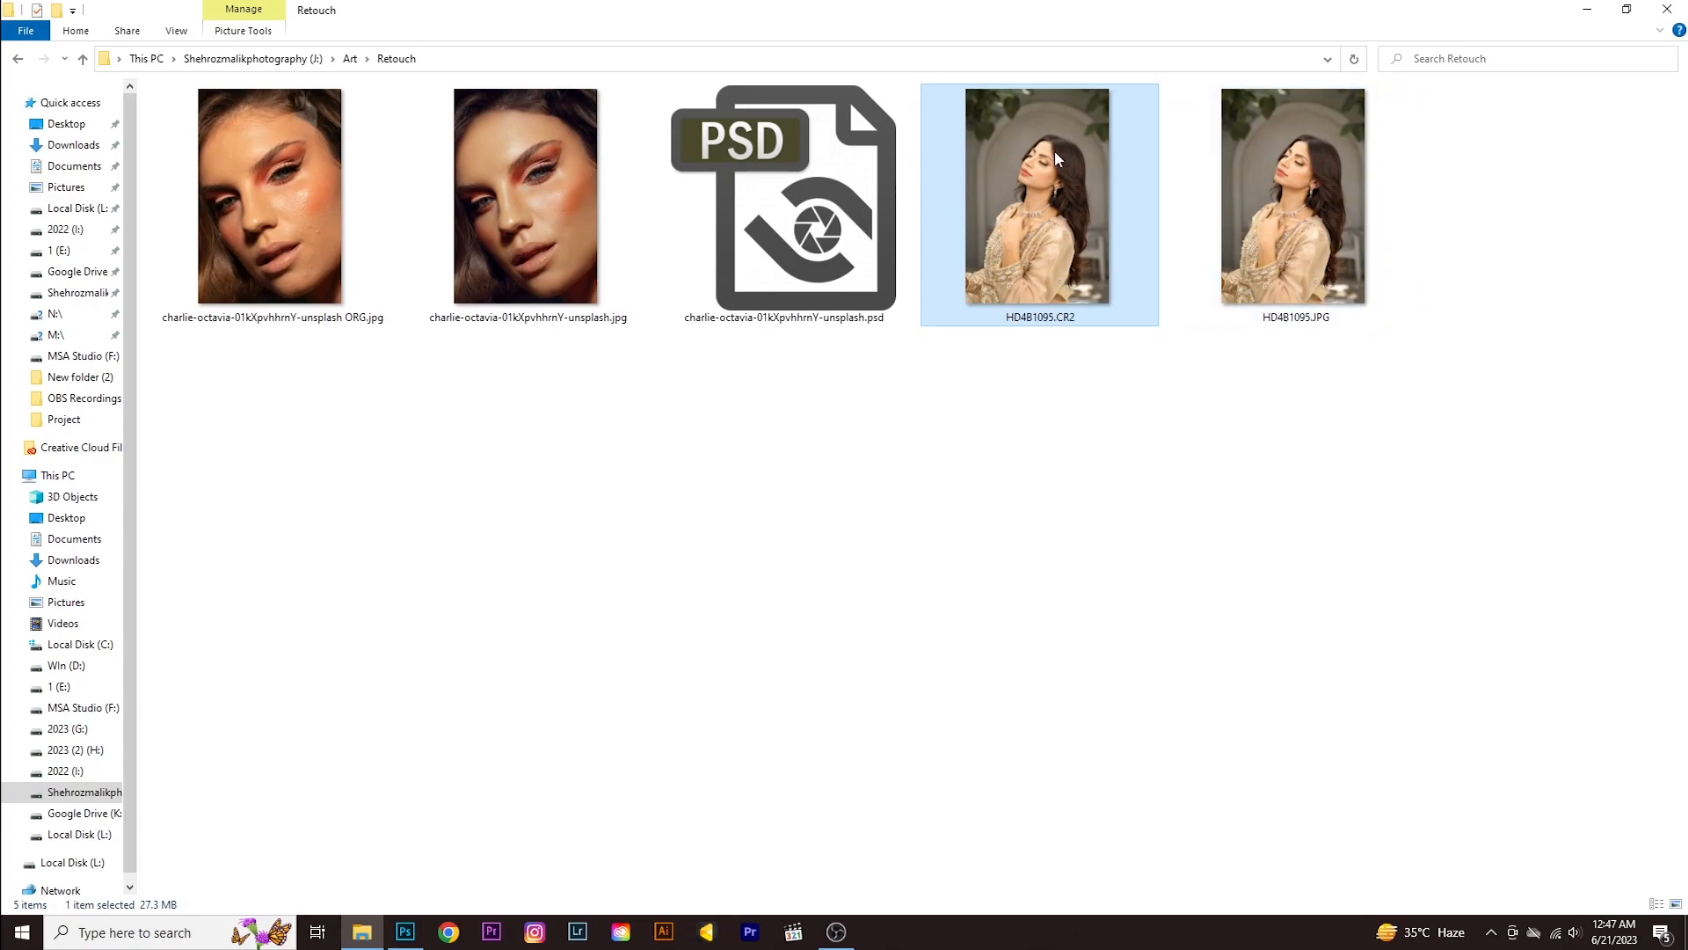
pyautogui.moveTo(1043, 268); pyautogui.dragTo(1095, 778)
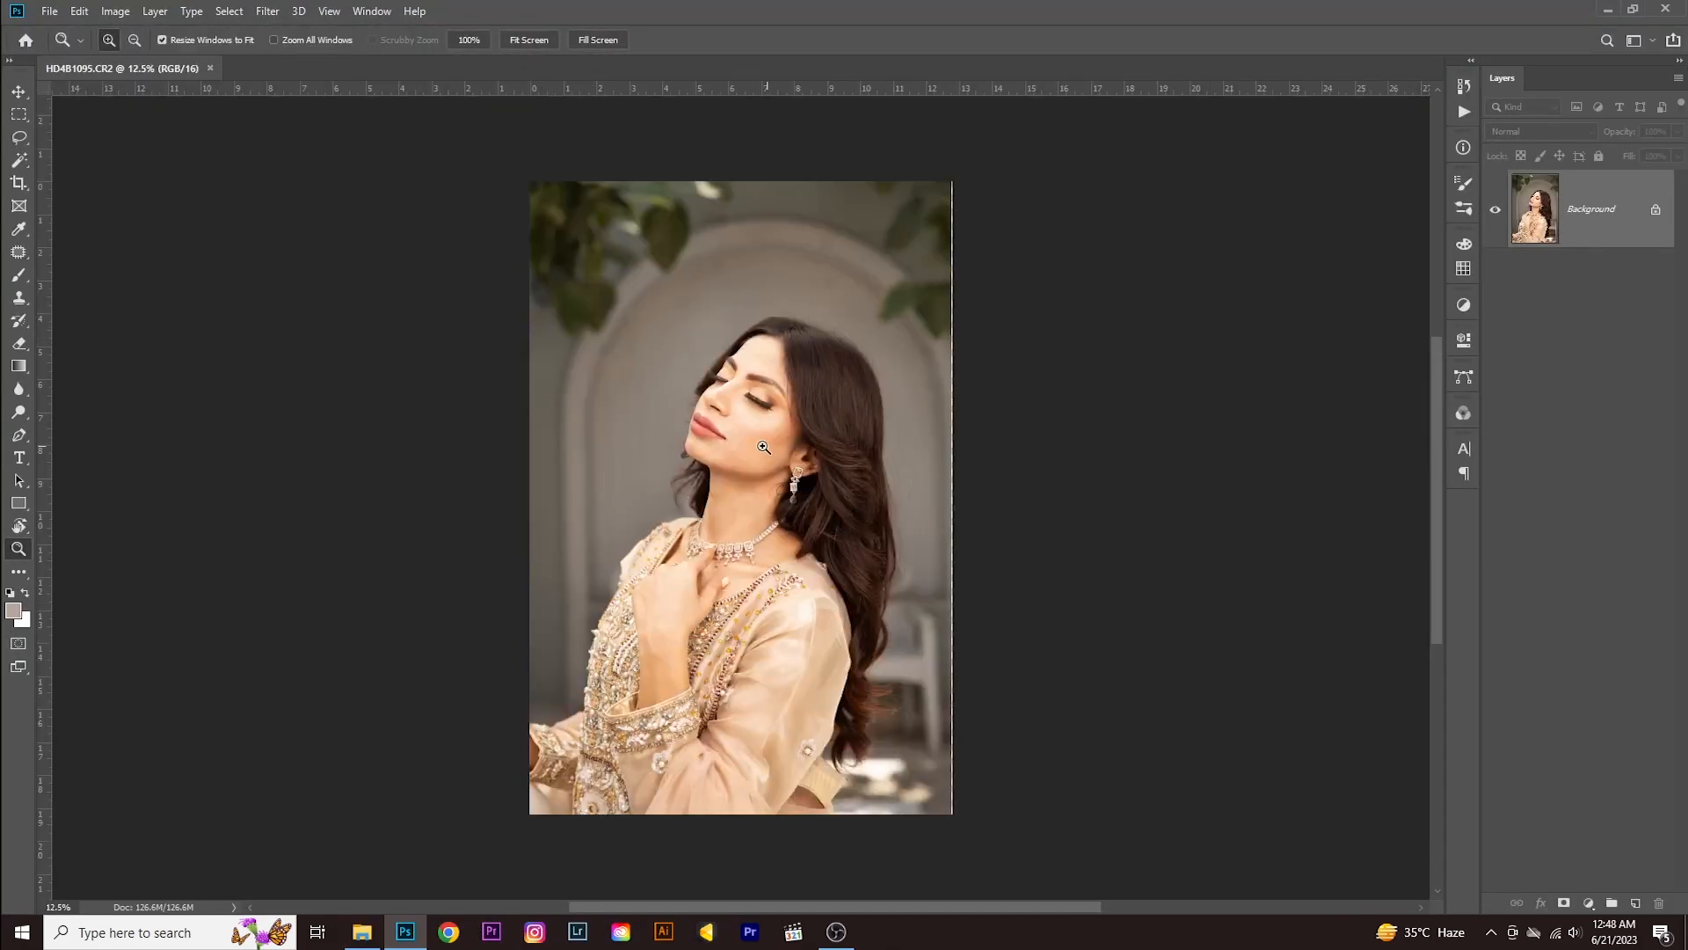
pyautogui.rightClick(810, 449)
pyautogui.click(831, 458)
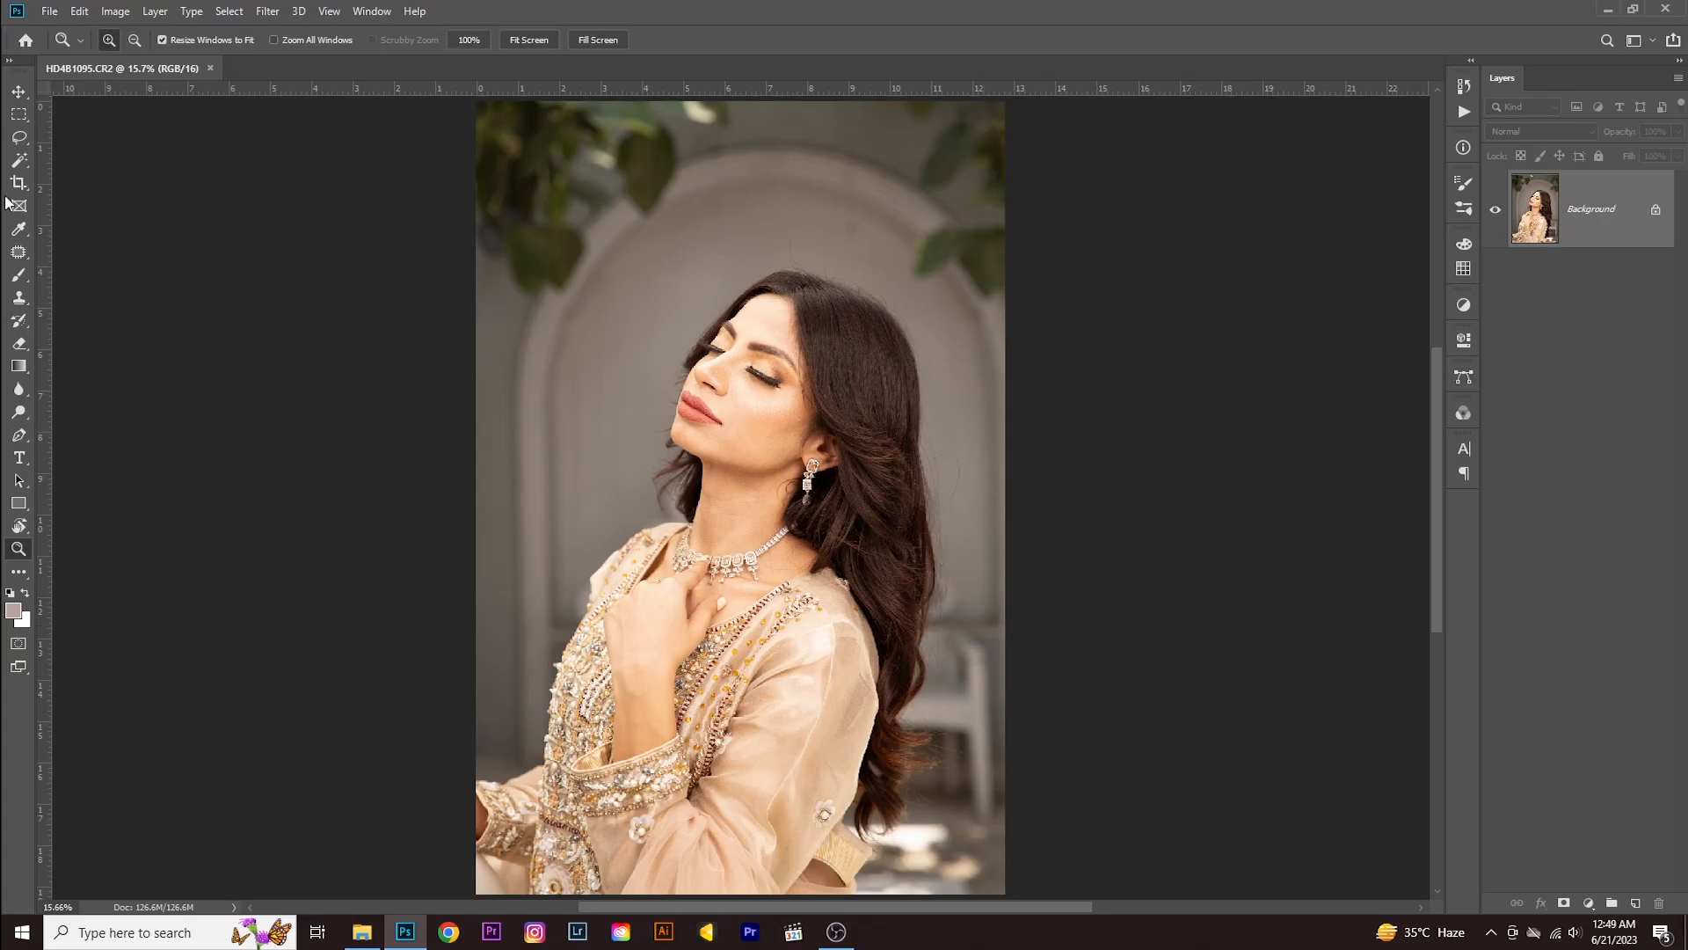
# - Unlock the Background layer and test shifting the photo with the Move tool
pyautogui.click(16, 95)
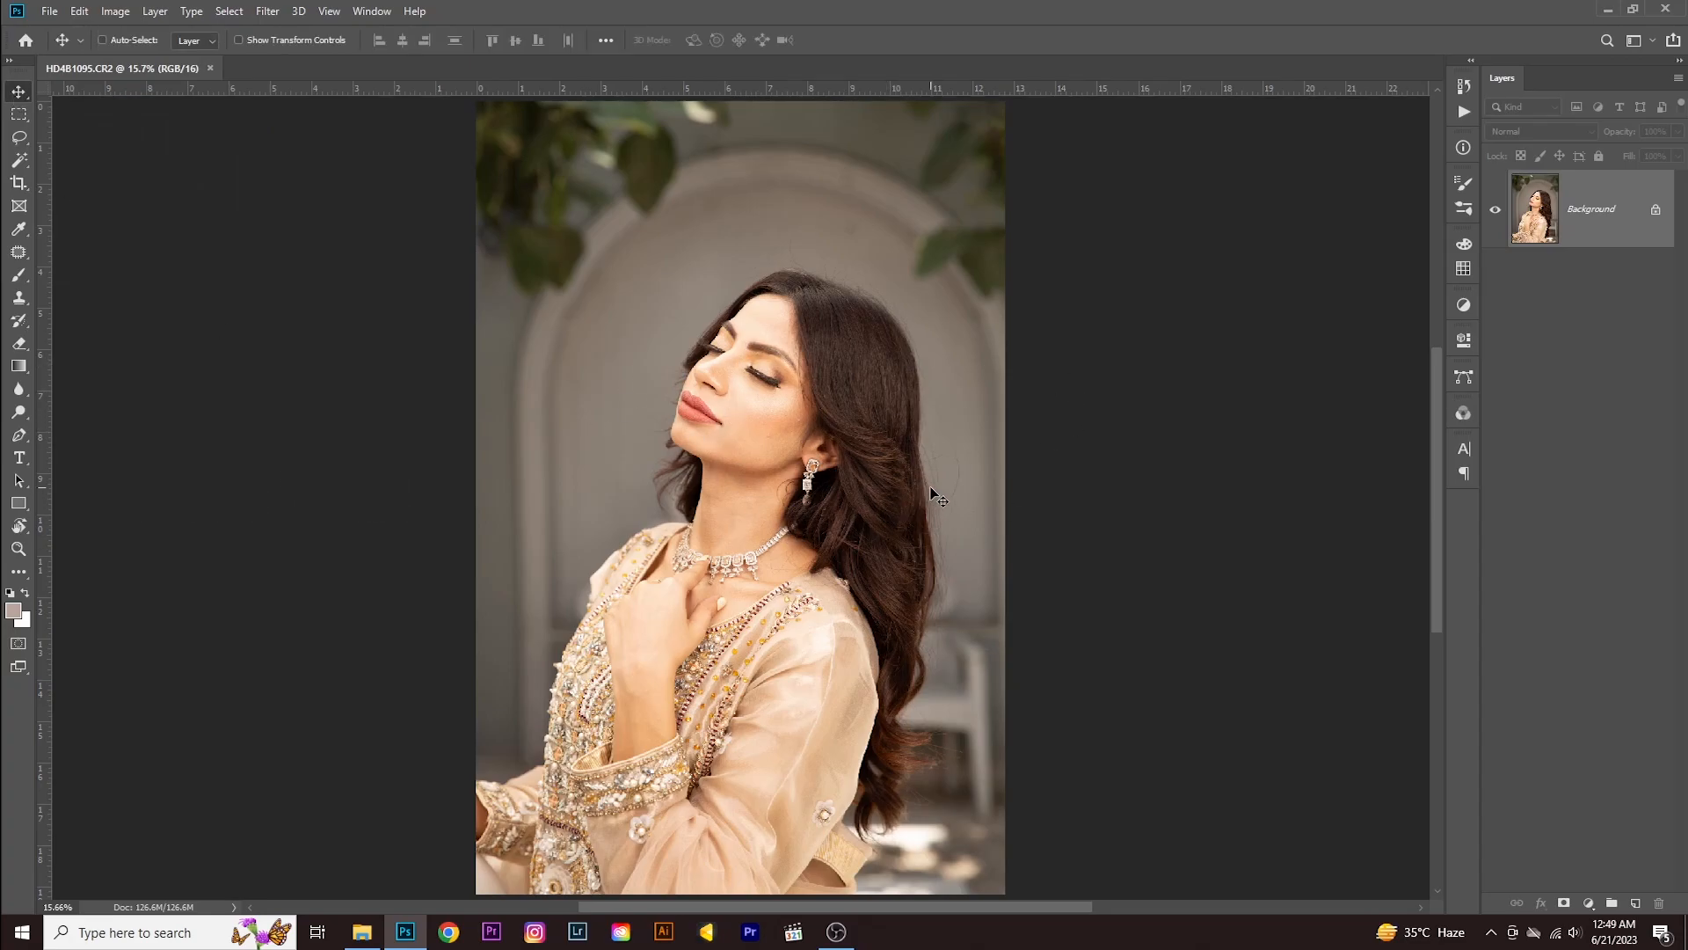
pyautogui.click(1658, 209)
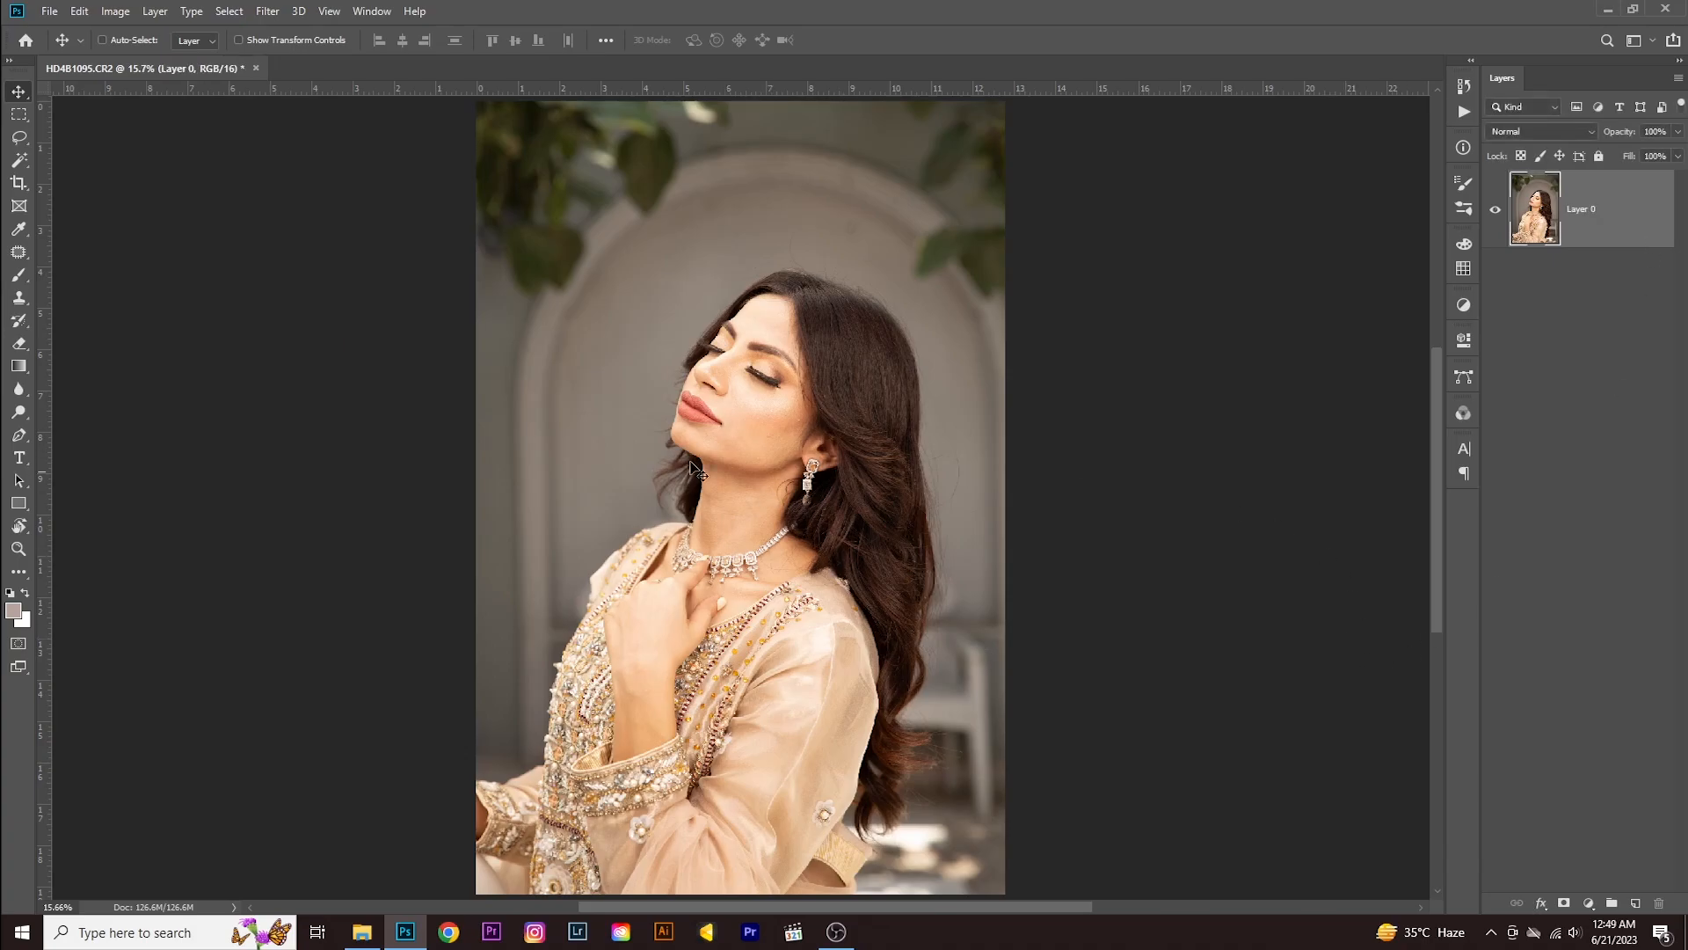
pyautogui.moveTo(775, 408)
pyautogui.mouseDown()
pyautogui.moveTo(795, 512)
pyautogui.moveTo(858, 529)
pyautogui.moveTo(784, 355)
pyautogui.moveTo(688, 419)
pyautogui.moveTo(735, 470)
pyautogui.moveTo(783, 466)
pyautogui.moveTo(773, 414)
pyautogui.mouseUp()
pyautogui.click(749, 327)
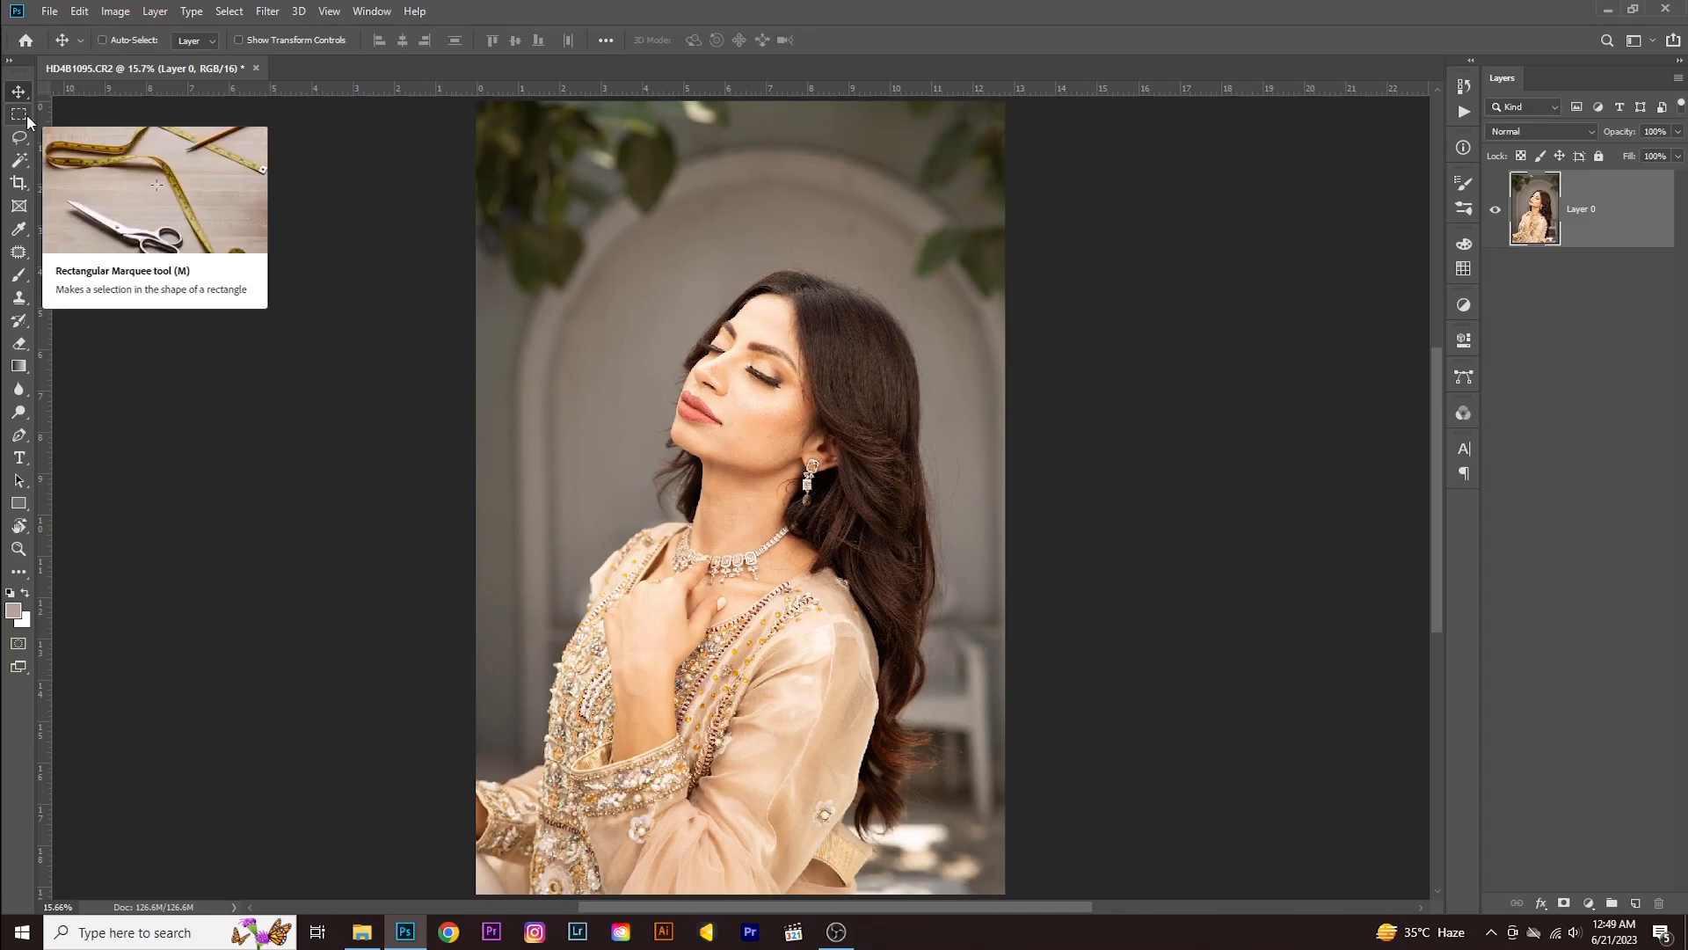
# - Try a rectangular marquee selection over the woman's head and upper body, and deselect it
pyautogui.press('m')
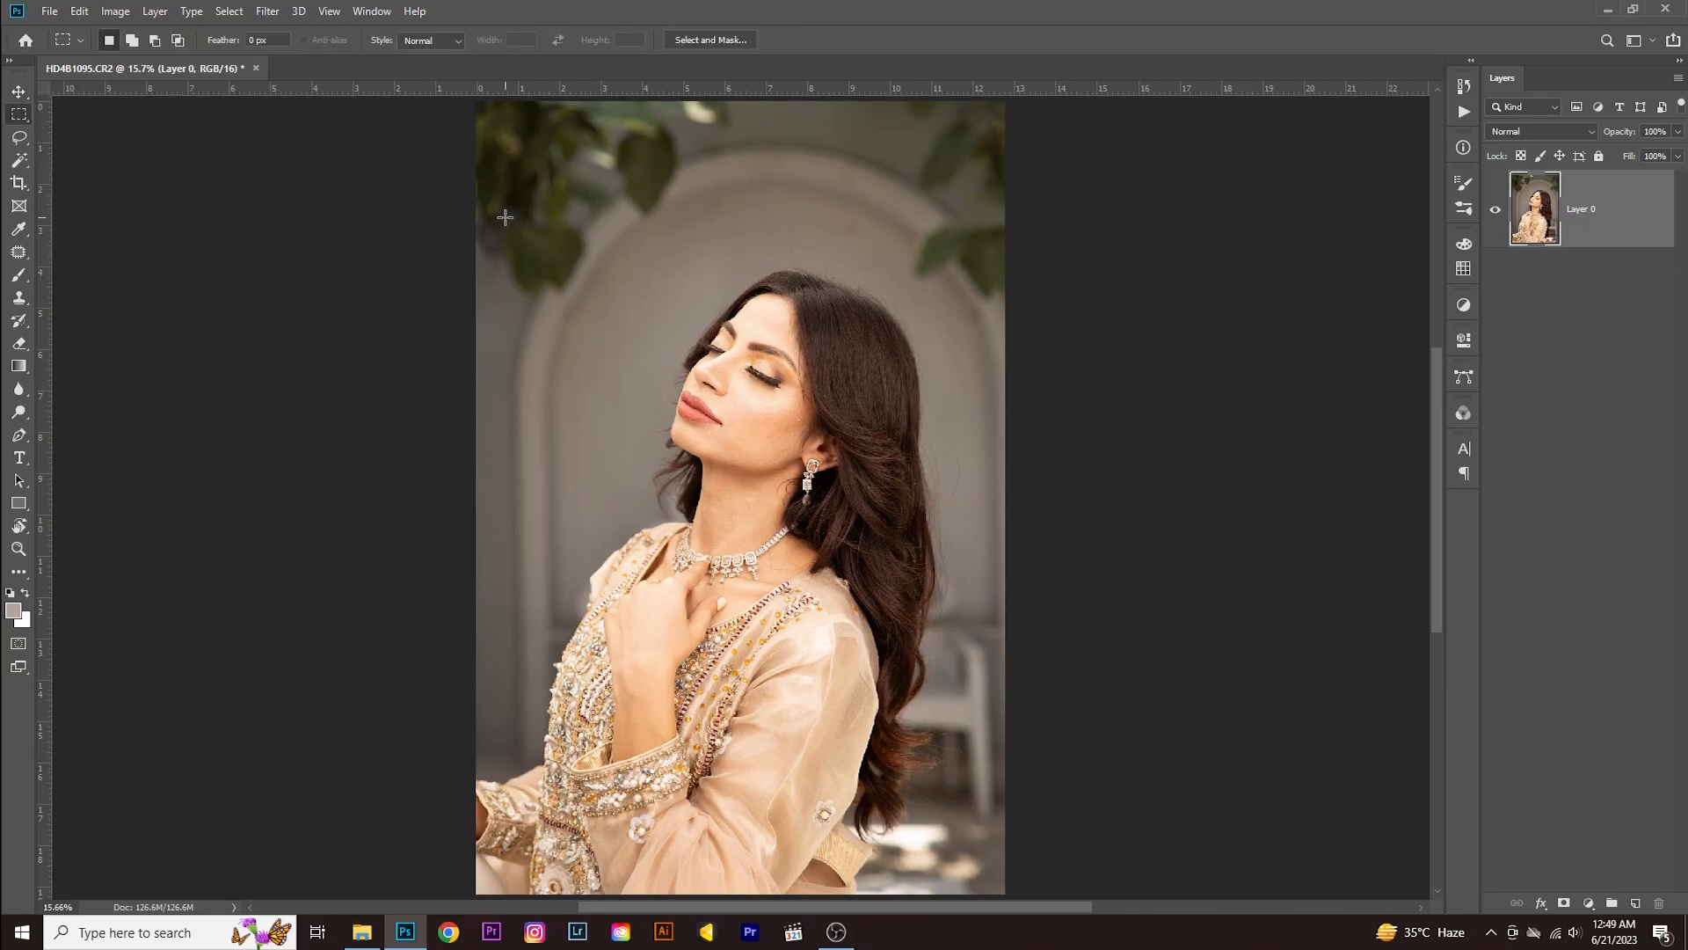
pyautogui.moveTo(433, 155); pyautogui.dragTo(887, 656)
pyautogui.hotkey('ctrl', 'd')
# - Try brightening the whole photo with Curves, moving a point to input 182 and output 201, and discard the adjustment
pyautogui.hotkey('ctrl', 'm')
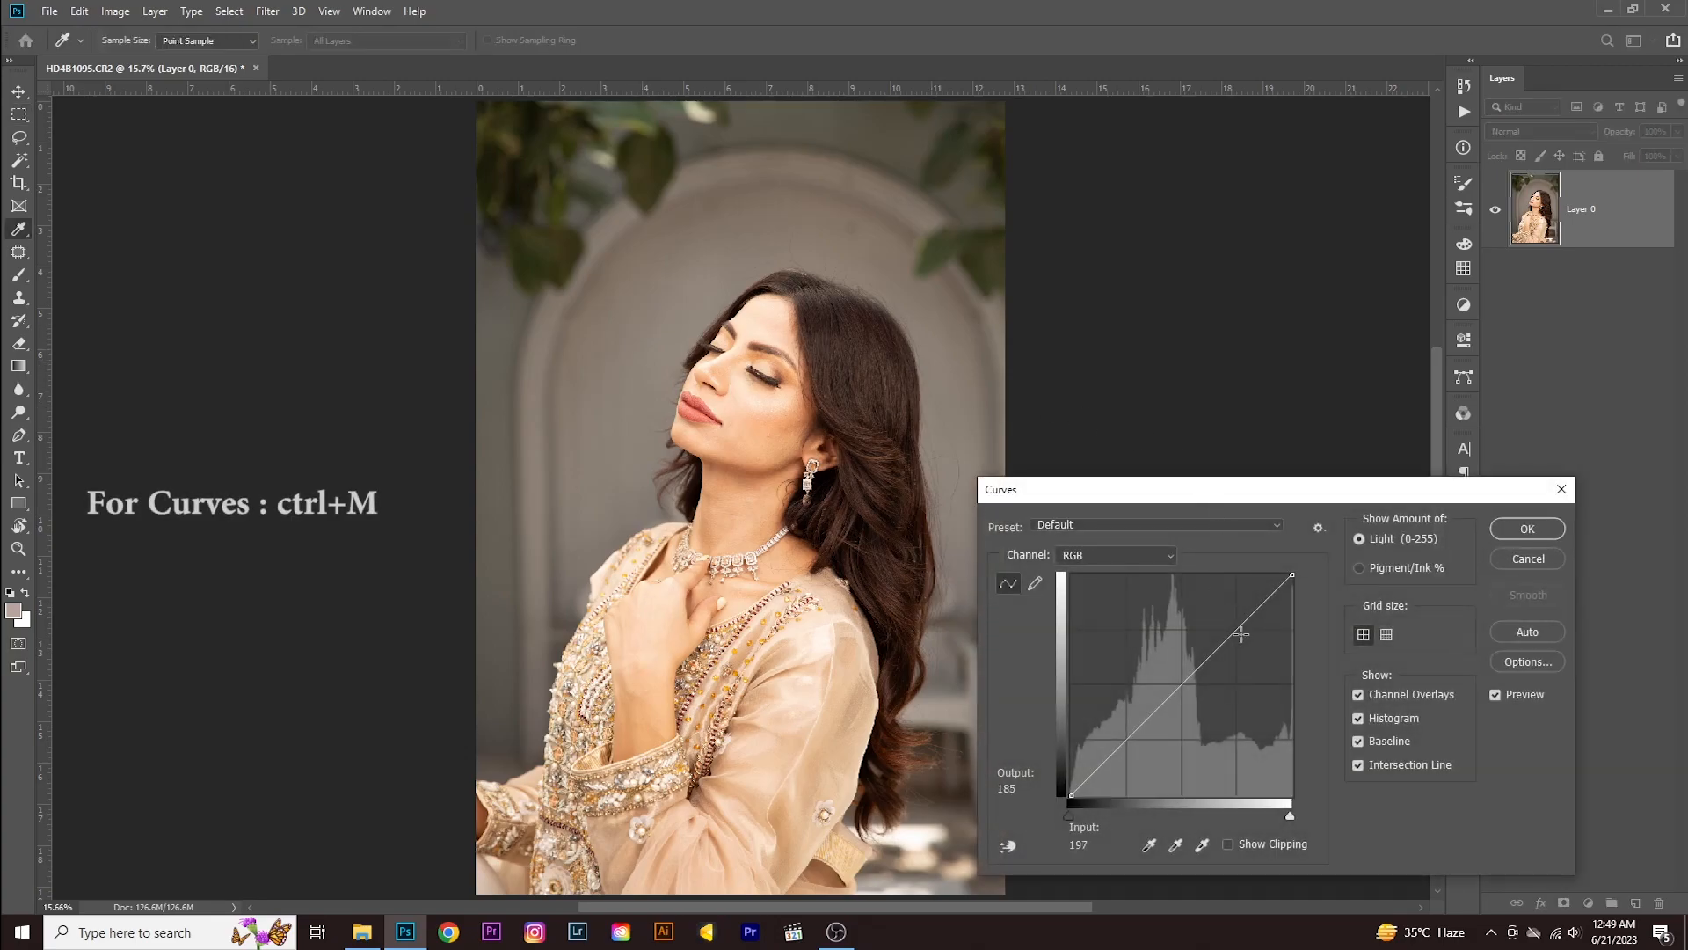
pyautogui.moveTo(1235, 626); pyautogui.dragTo(1224, 621)
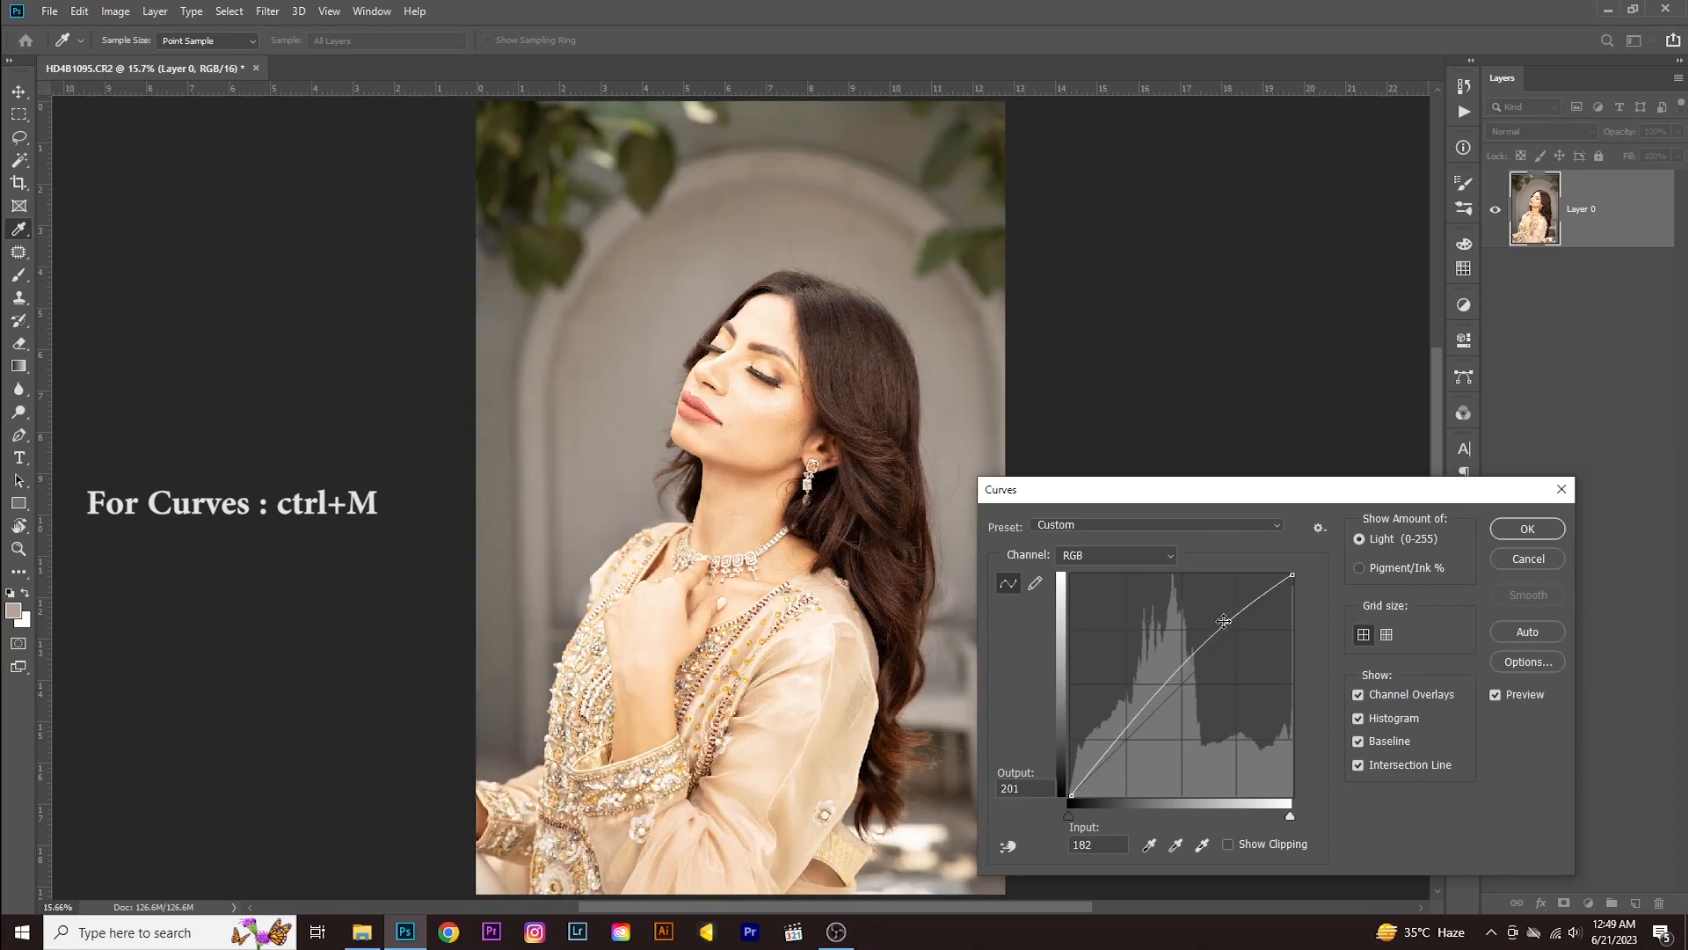
pyautogui.click(1562, 490)
# - Marquee-select the band across the woman's head and shoulders, try a Curves point at input 142 and output 159, and discard it
pyautogui.rightClick(17, 115)
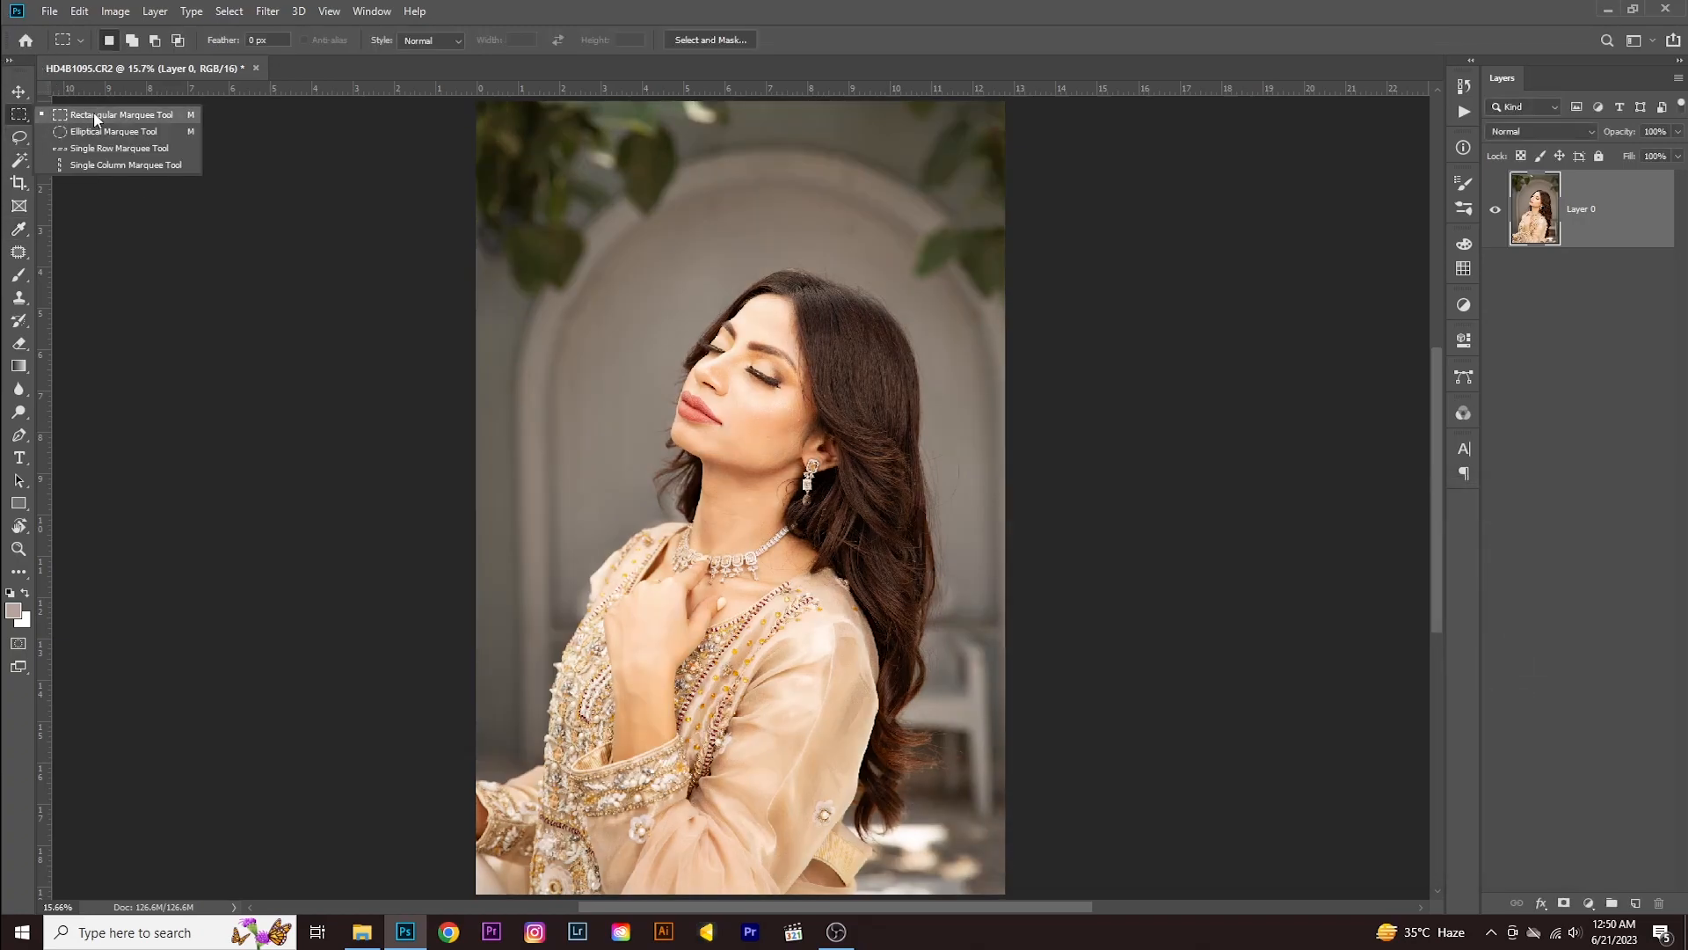
pyautogui.click(144, 118)
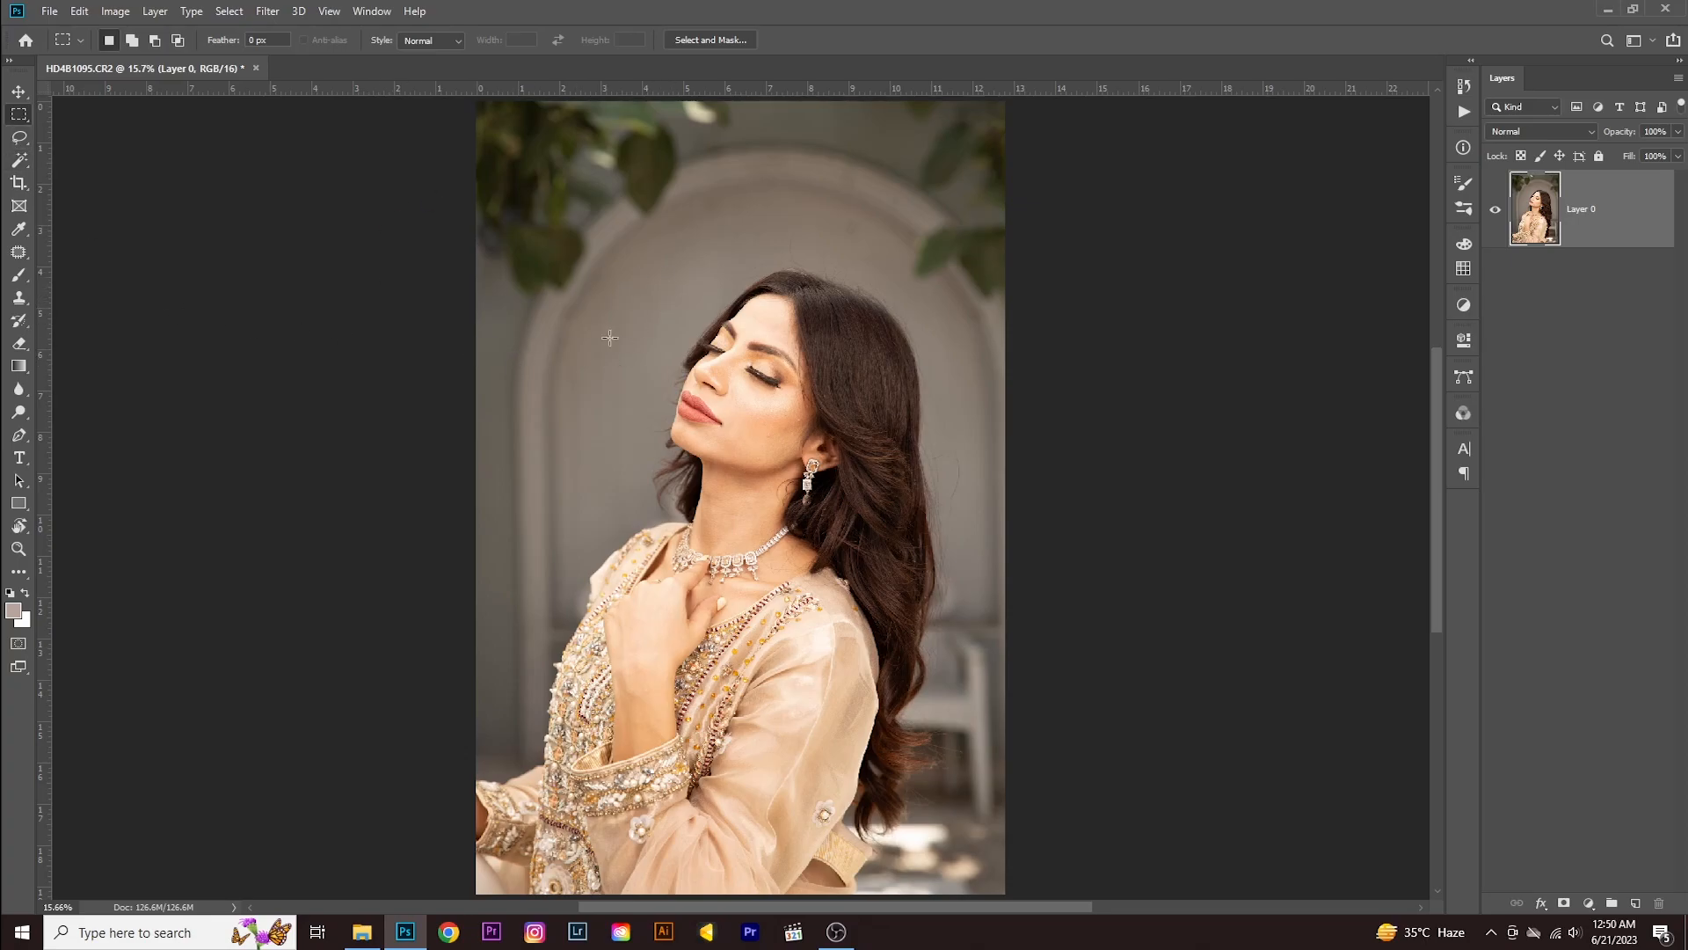
pyautogui.moveTo(472, 195); pyautogui.dragTo(1006, 584)
pyautogui.hotkey('ctrl', 'm')
pyautogui.moveTo(1228, 640); pyautogui.dragTo(1194, 657)
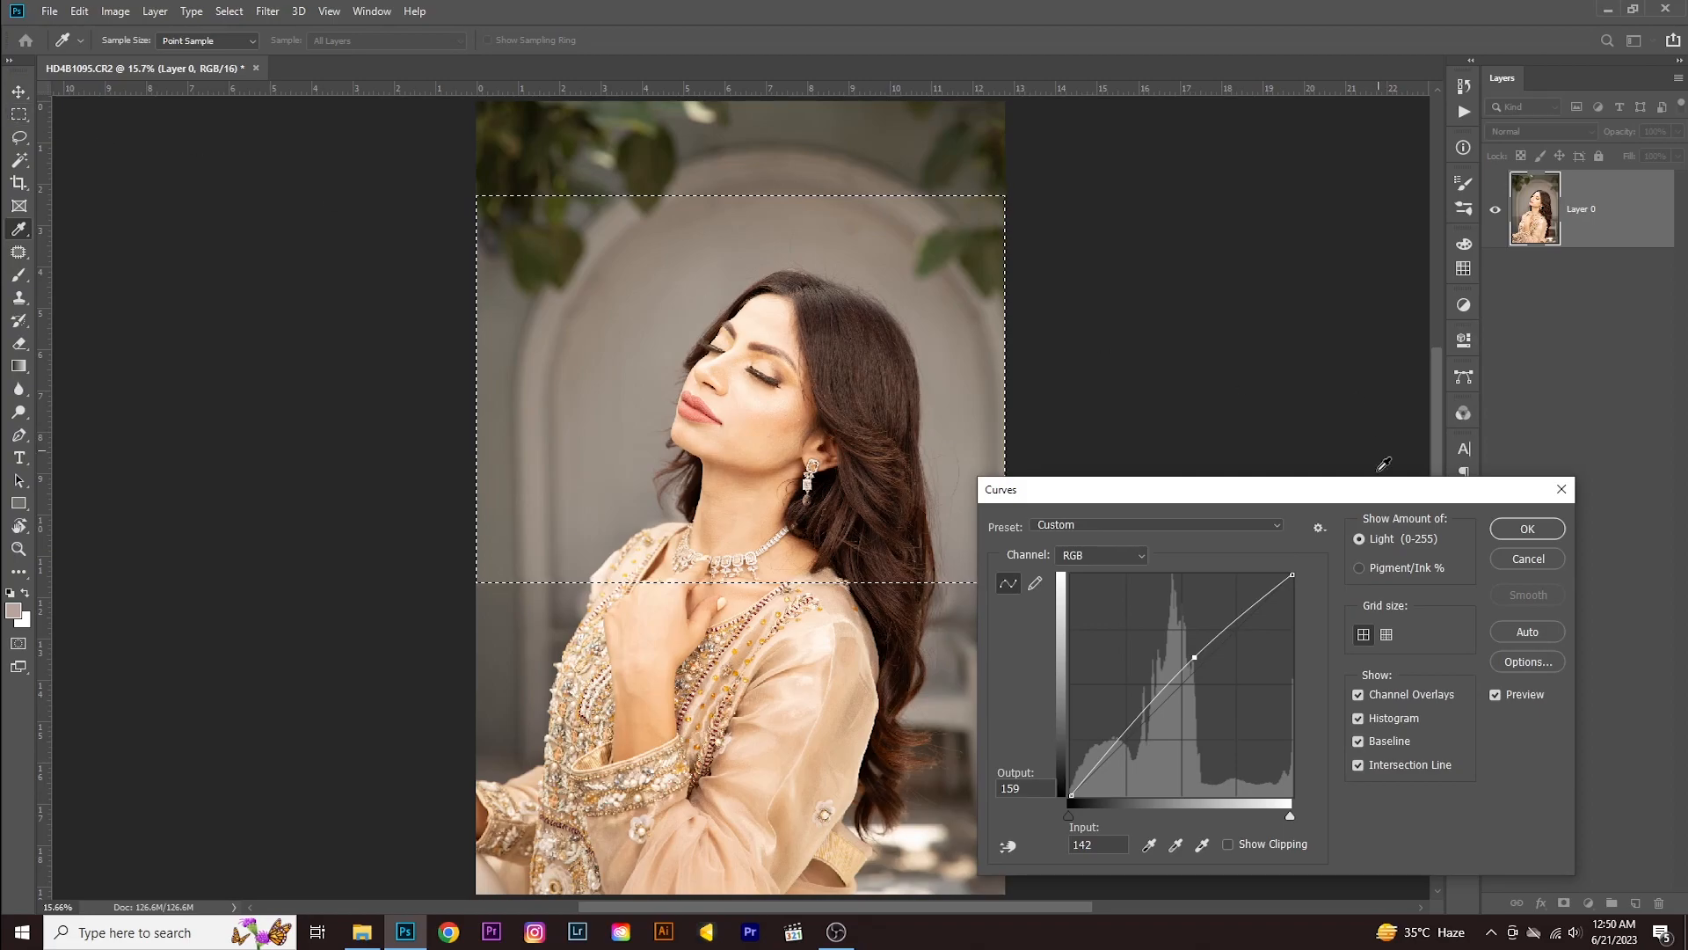
pyautogui.click(1562, 489)
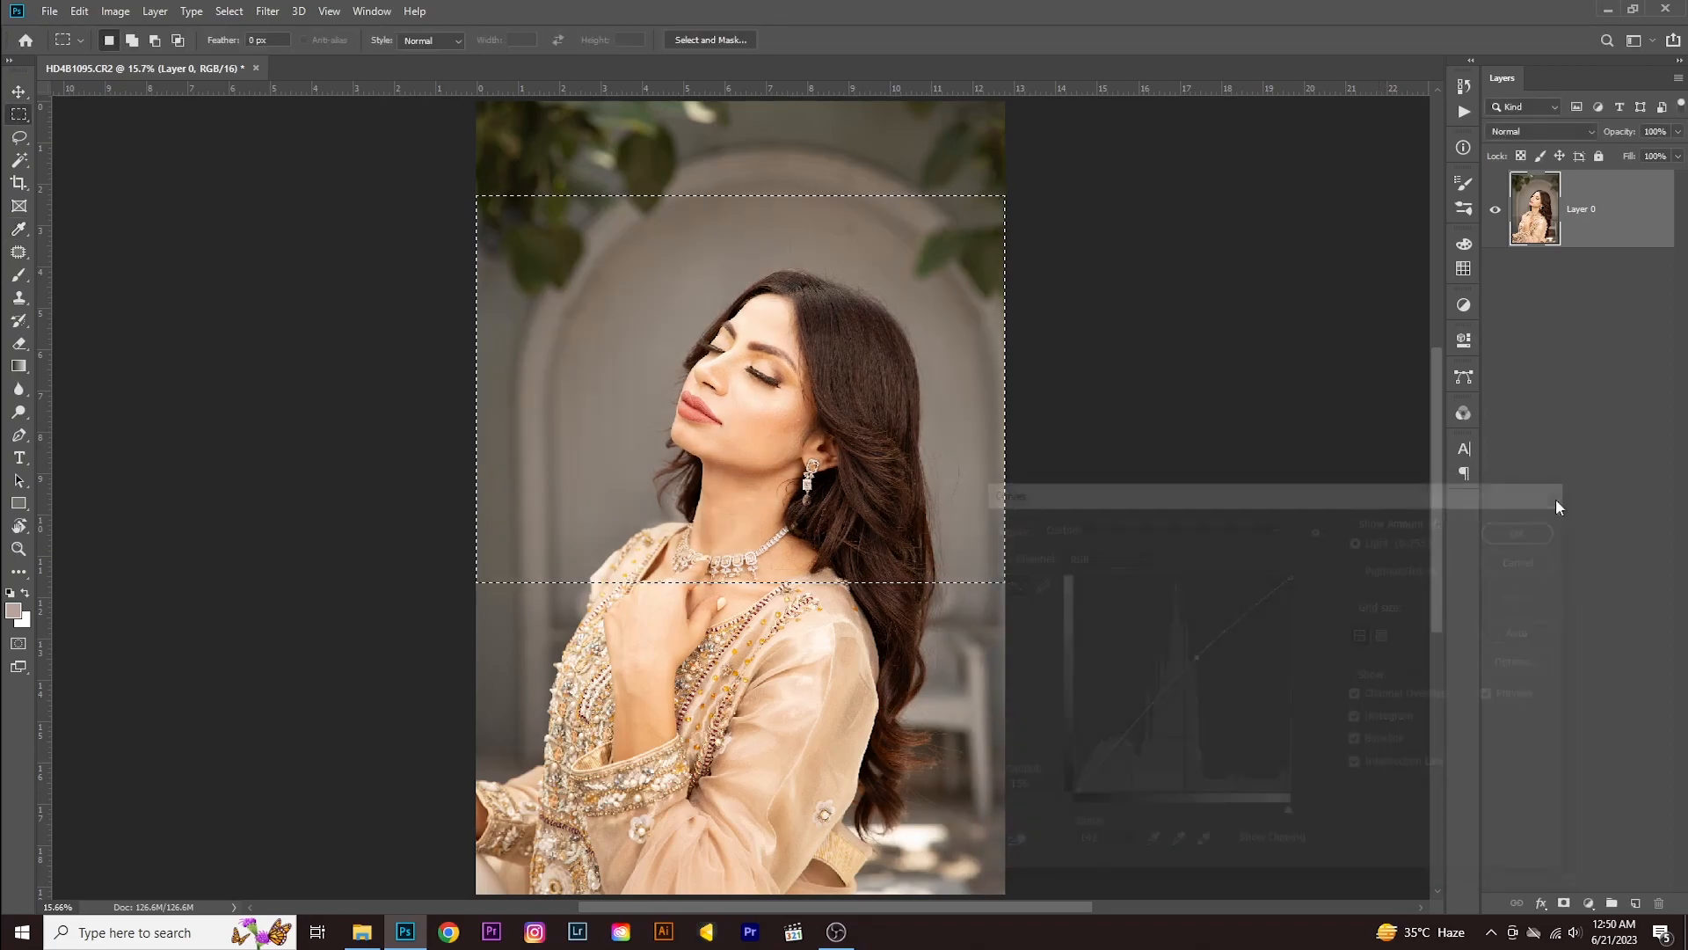
# - Replace the rectangular selection with a freehand Lasso selection around the woman
pyautogui.click(18, 139)
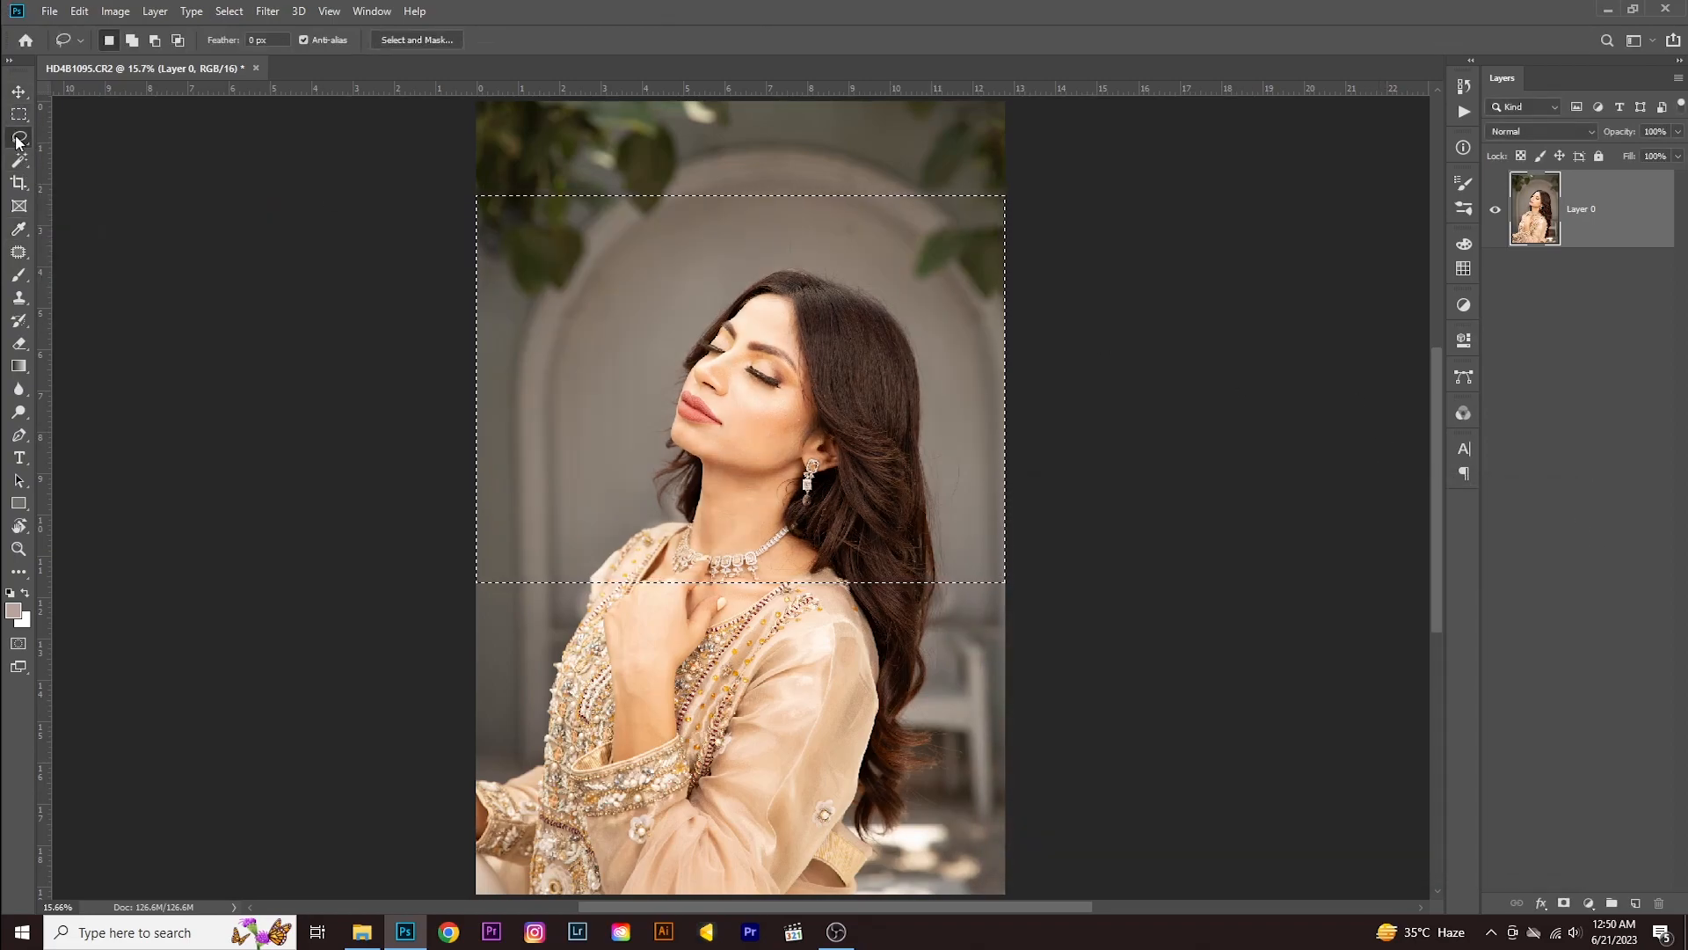
pyautogui.rightClick(18, 139)
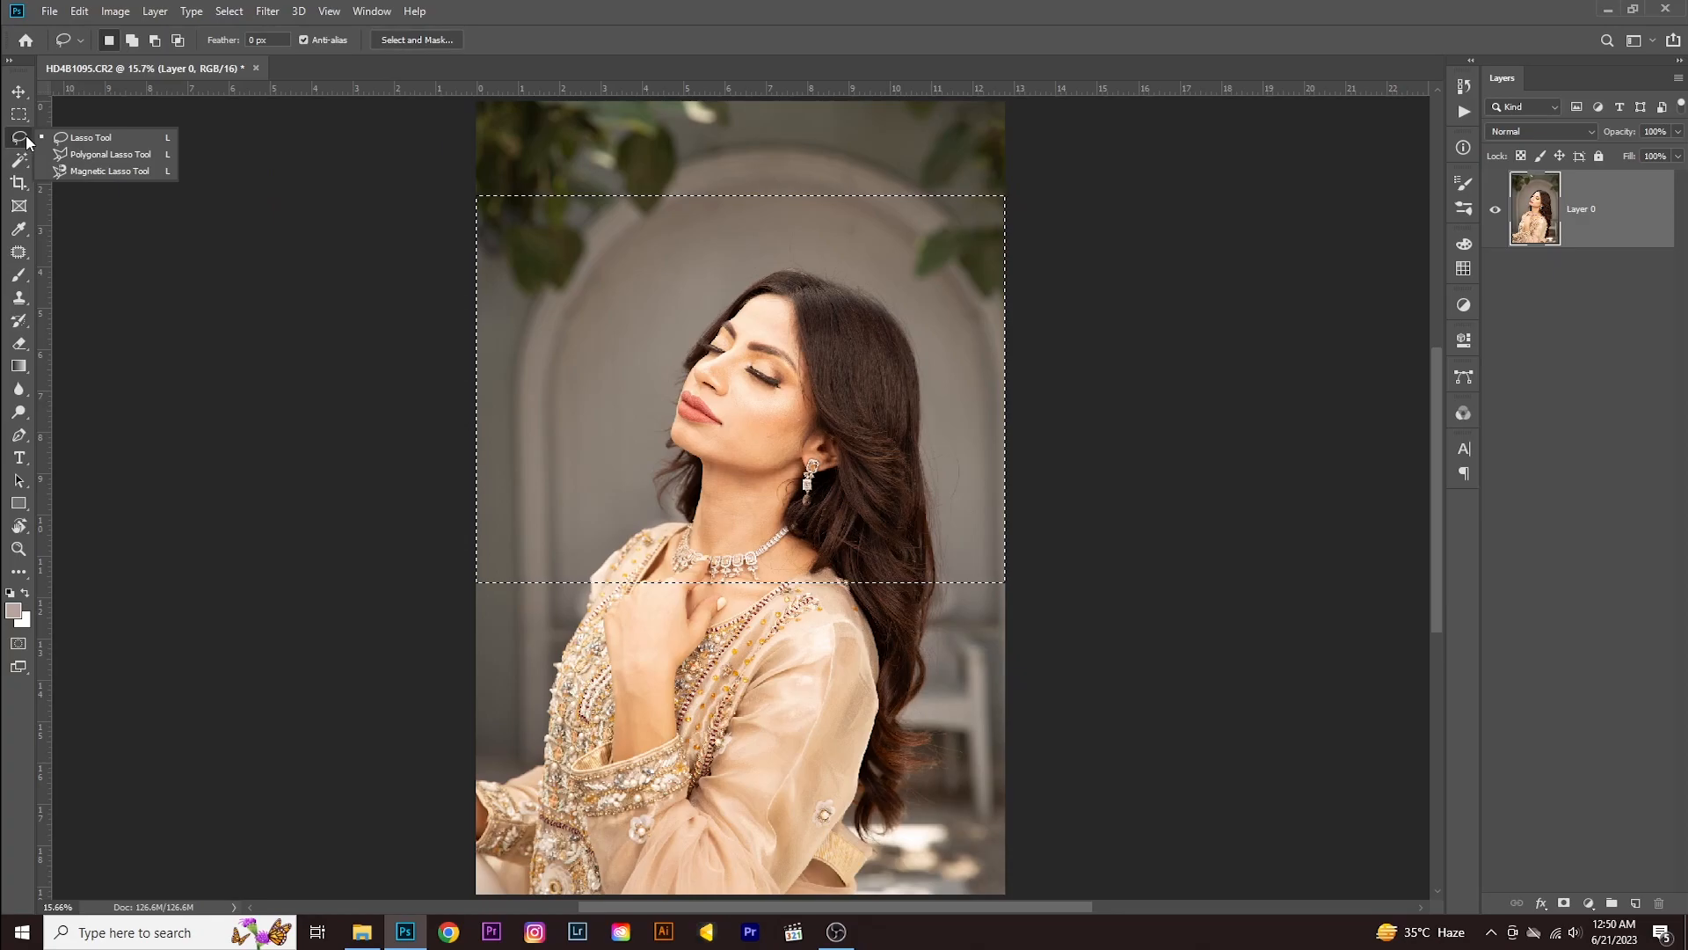
pyautogui.click(124, 139)
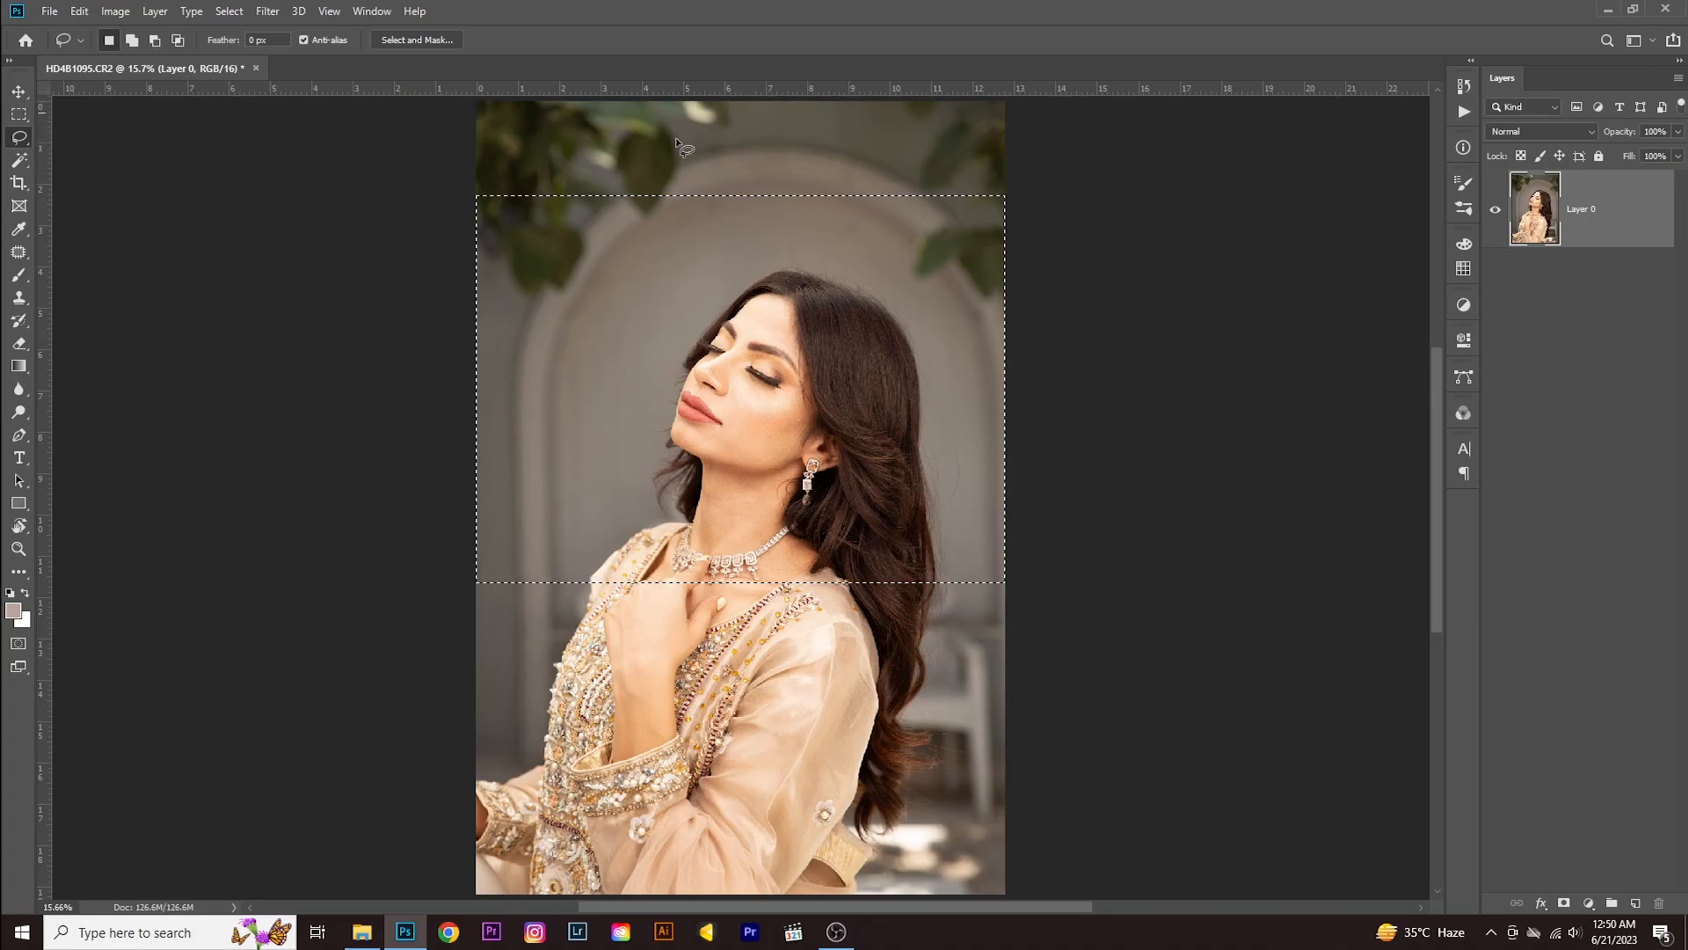
pyautogui.click(1067, 337)
pyautogui.moveTo(477, 747)
pyautogui.mouseDown()
pyautogui.moveTo(512, 741)
pyautogui.moveTo(547, 635)
pyautogui.mouseUp()
pyautogui.moveTo(588, 529)
pyautogui.mouseDown()
pyautogui.moveTo(648, 476)
pyautogui.moveTo(648, 395)
pyautogui.moveTo(690, 291)
pyautogui.moveTo(813, 244)
pyautogui.moveTo(929, 298)
pyautogui.moveTo(962, 370)
pyautogui.moveTo(961, 587)
pyautogui.moveTo(940, 763)
pyautogui.moveTo(908, 825)
pyautogui.moveTo(866, 896)
pyautogui.moveTo(463, 901)
pyautogui.moveTo(462, 752)
pyautogui.mouseUp()
# - Try Curves at input 152, output 189, and a Hue/Saturation change on the lassoed woman, and clear the selection
pyautogui.hotkey('ctrl', 'm')
pyautogui.moveTo(1224, 642)
pyautogui.mouseDown()
pyautogui.moveTo(1214, 633)
pyautogui.moveTo(1227, 664)
pyautogui.moveTo(1226, 631)
pyautogui.mouseUp()
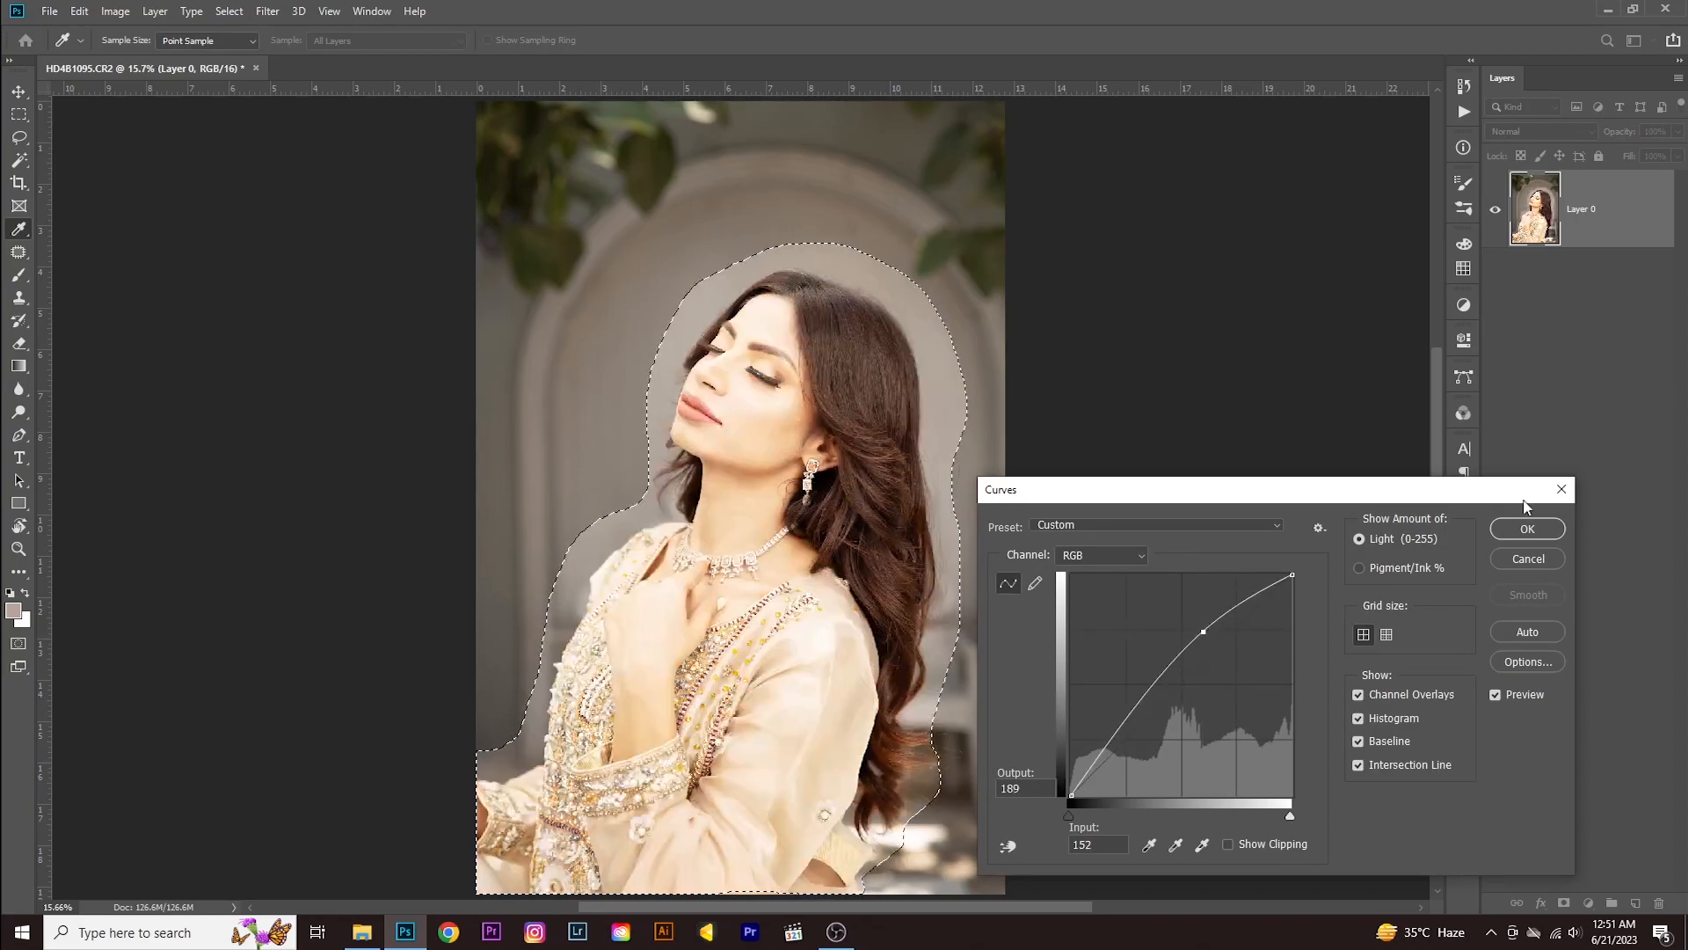
pyautogui.click(1523, 529)
pyautogui.hotkey('ctrl', 'u')
pyautogui.moveTo(1381, 376)
pyautogui.mouseDown()
pyautogui.moveTo(1247, 390)
pyautogui.moveTo(1453, 381)
pyautogui.moveTo(1275, 378)
pyautogui.moveTo(1387, 379)
pyautogui.moveTo(1369, 378)
pyautogui.mouseUp()
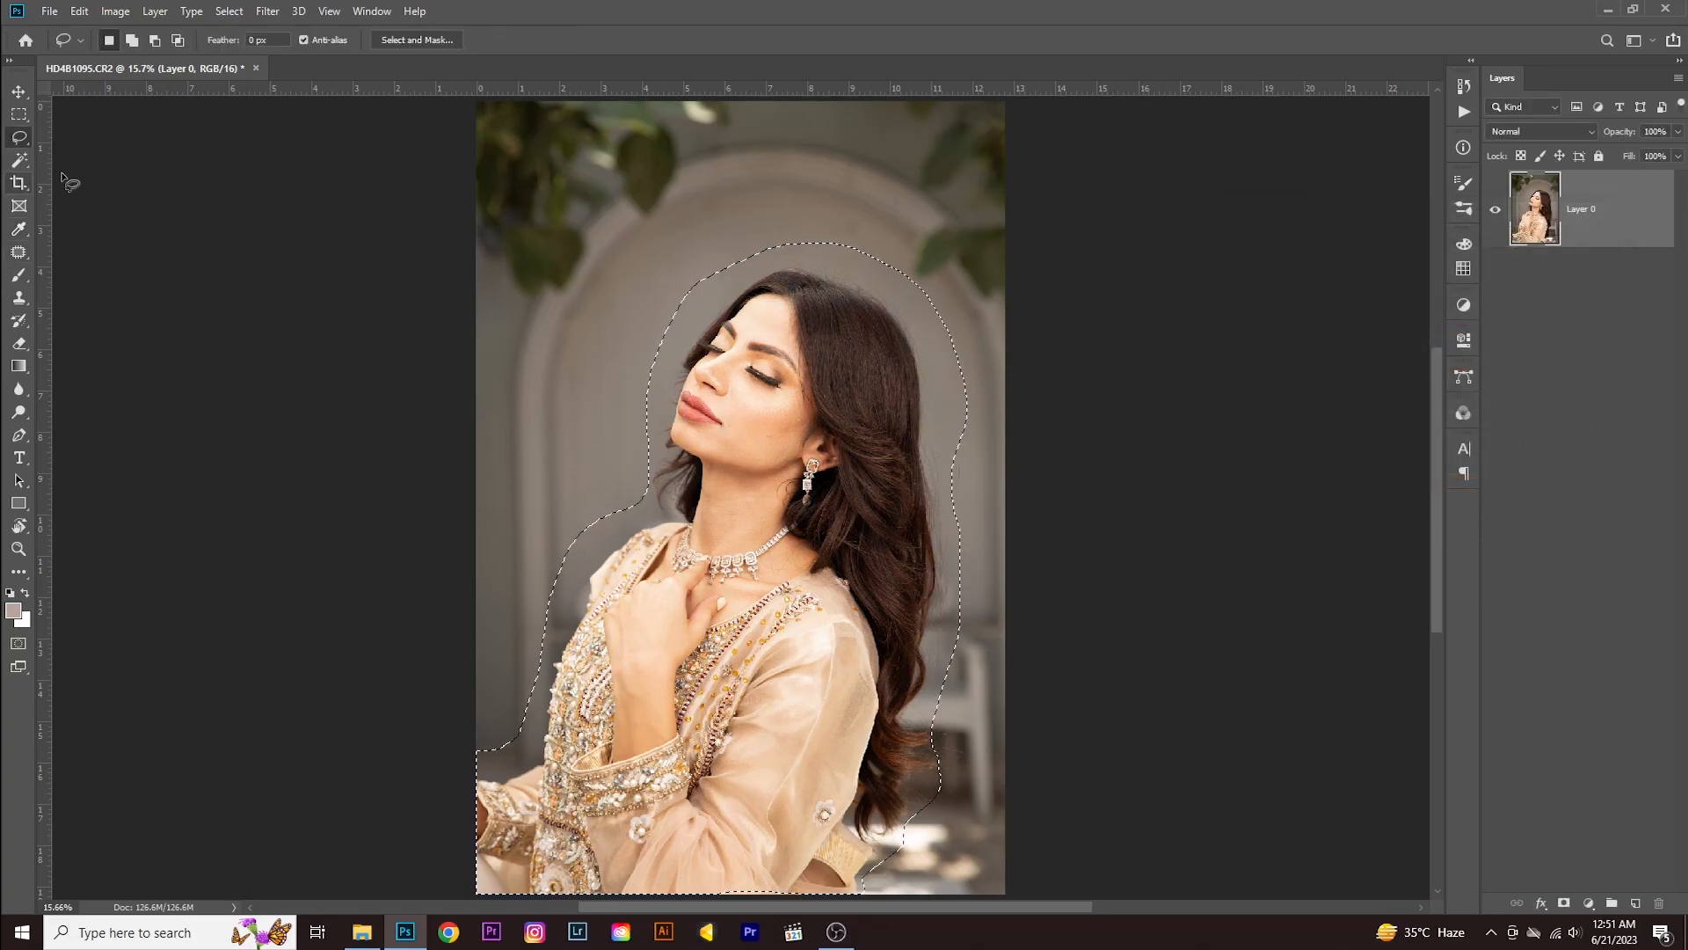
pyautogui.rightClick(18, 137)
pyautogui.click(87, 145)
pyautogui.click(670, 206)
# - Activate the Quick Selection tool and switch back to the Magic Wand tool
pyautogui.click(17, 159)
pyautogui.rightClick(17, 160)
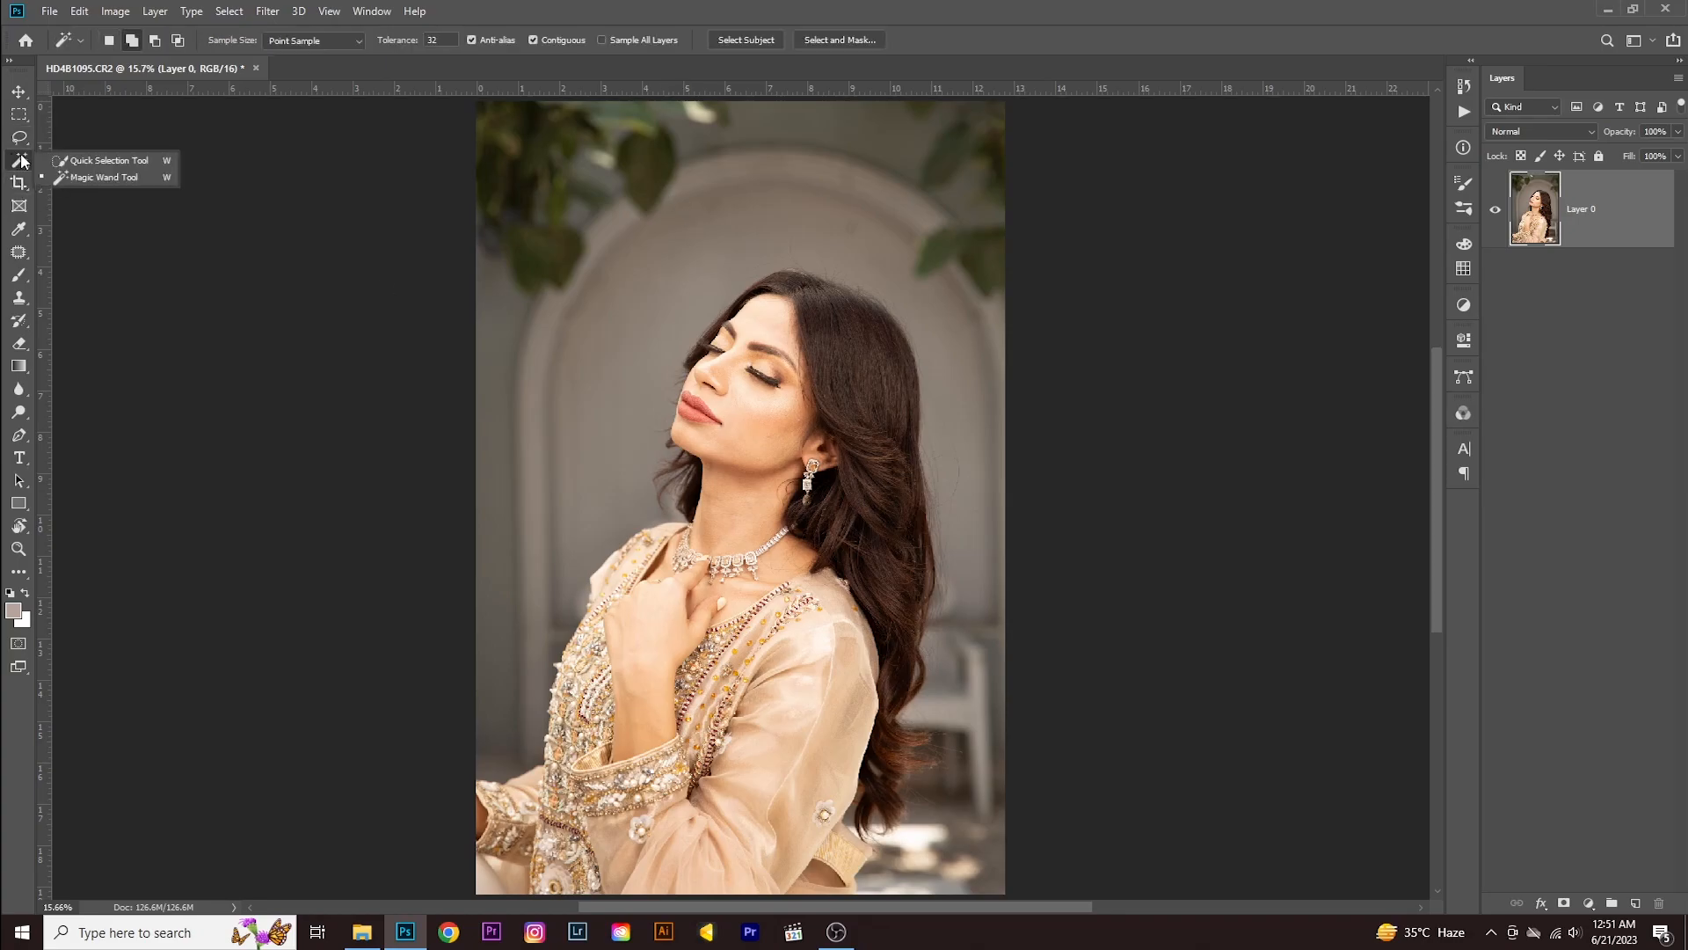
pyautogui.click(127, 163)
pyautogui.rightClick(18, 160)
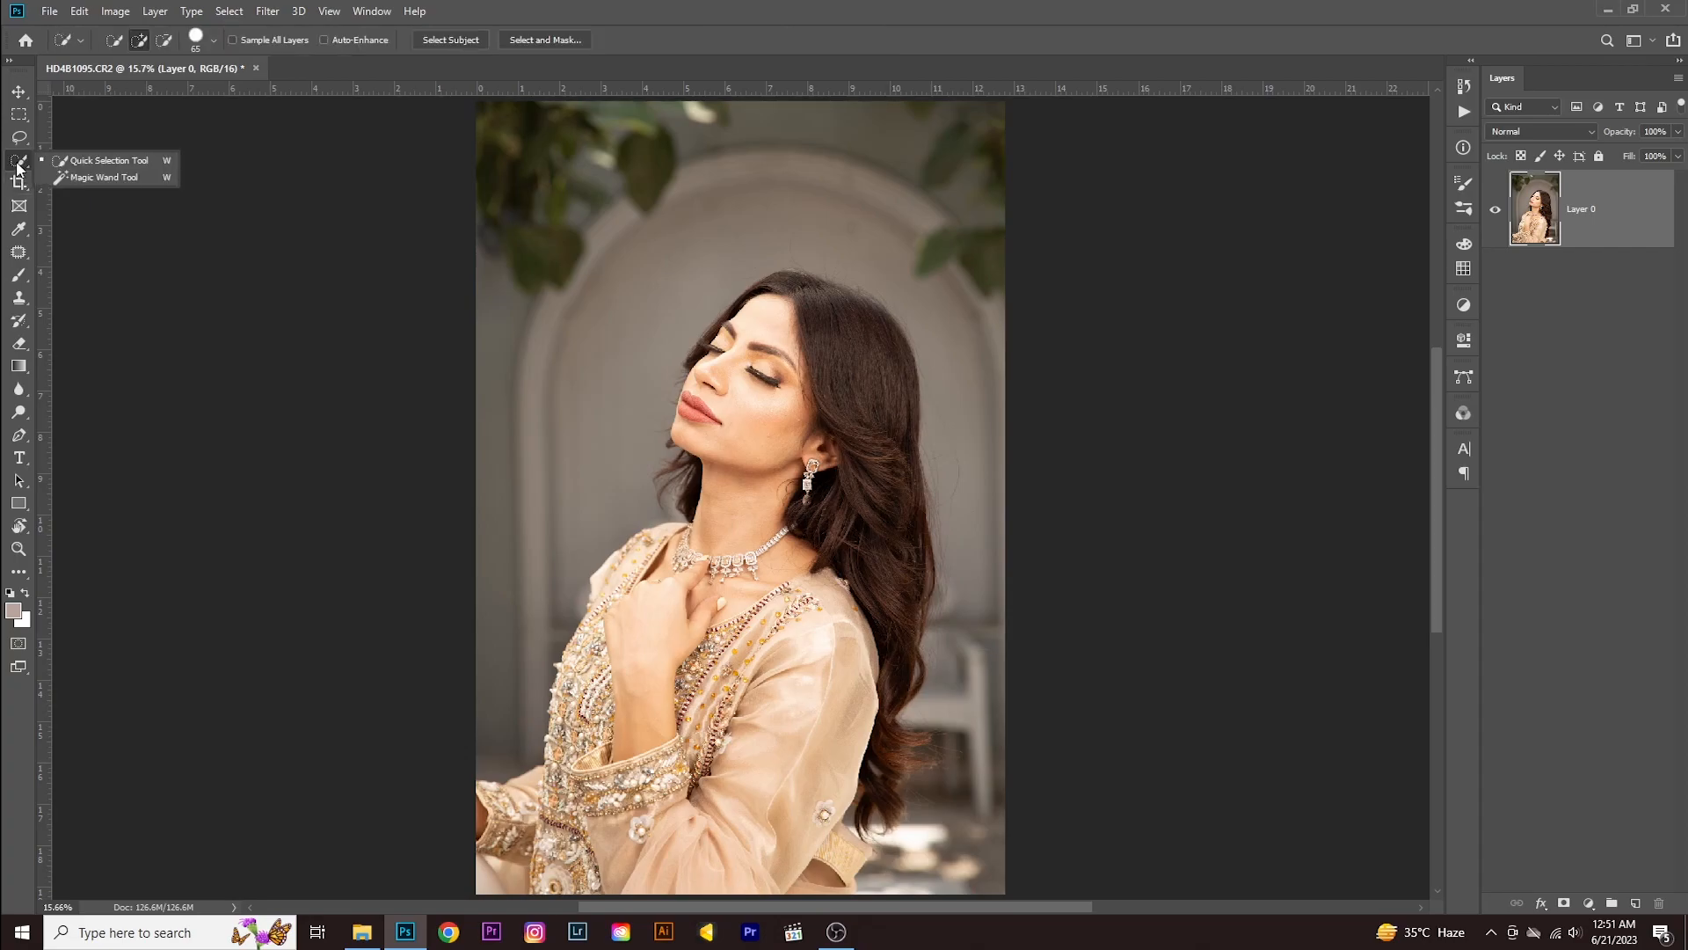
pyautogui.click(61, 177)
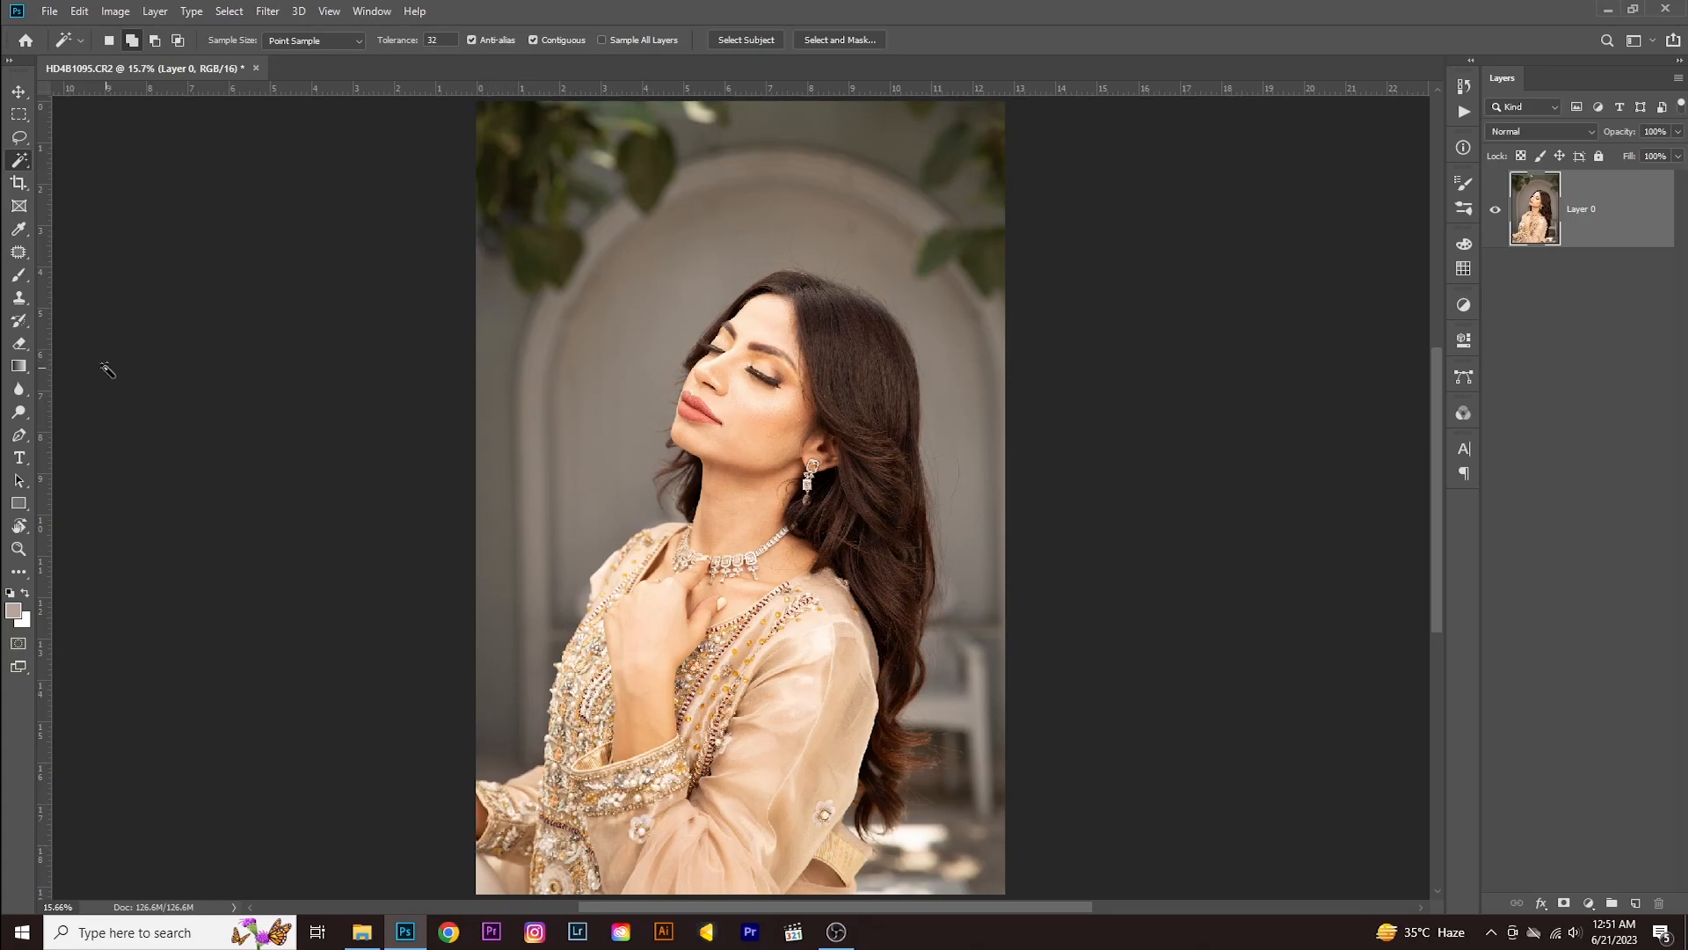
# - Test moving the photo with the Move tool, and try several rectangular marquee selections around the woman before clearing them
pyautogui.click(19, 92)
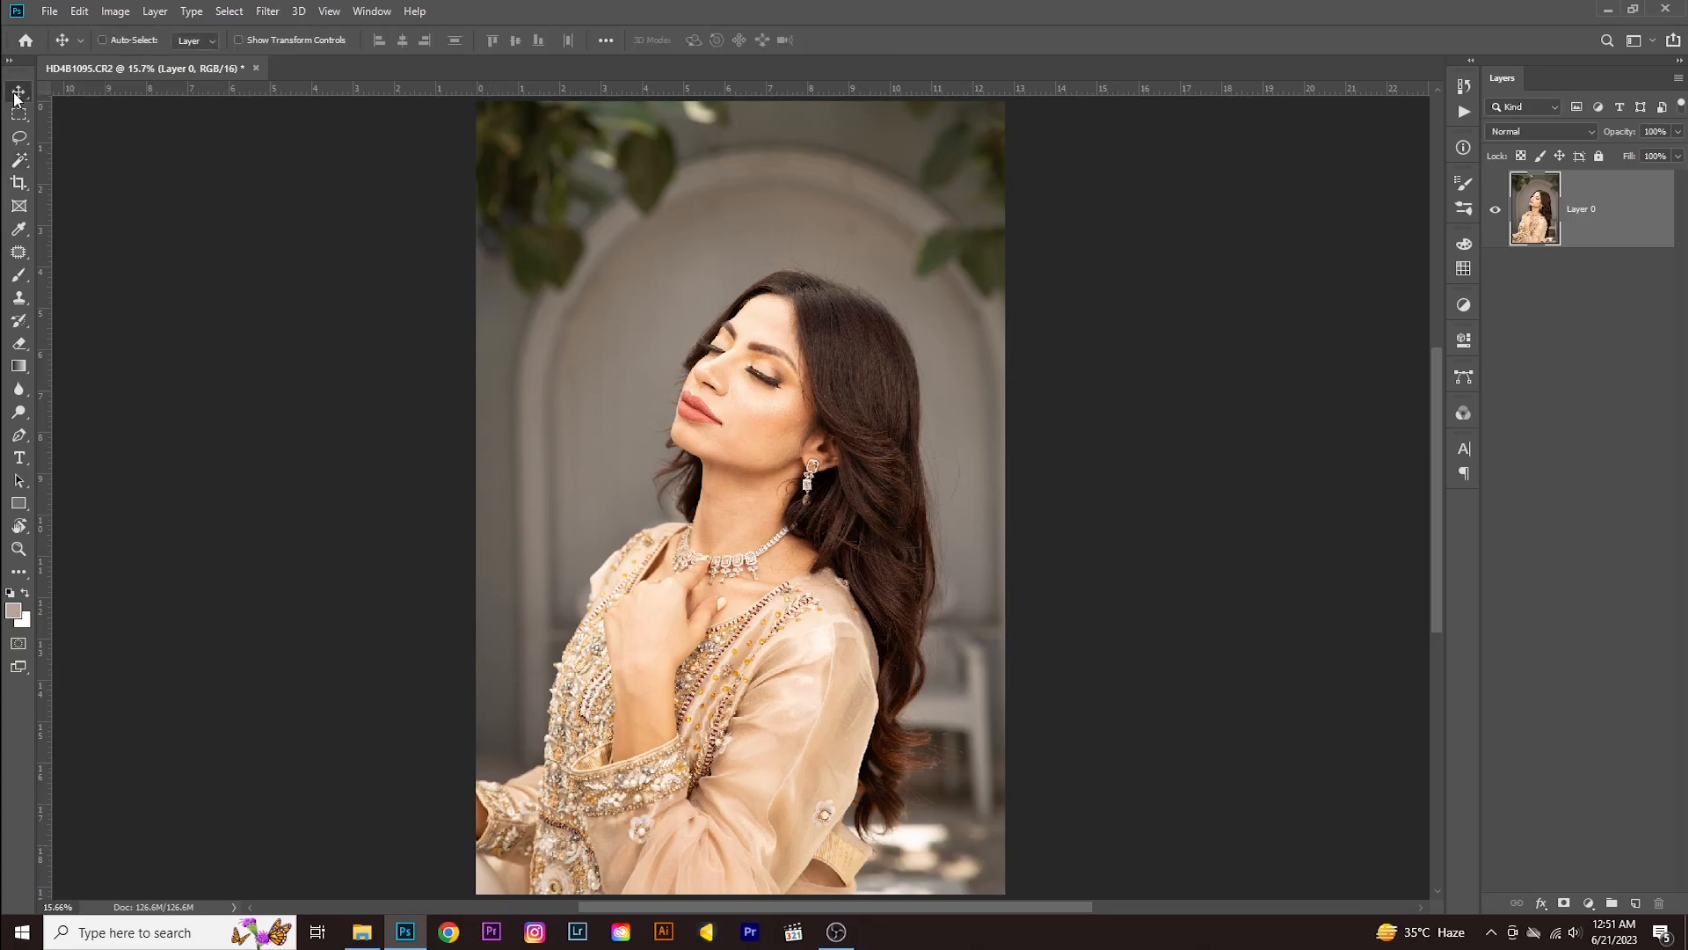
pyautogui.moveTo(677, 419)
pyautogui.mouseDown()
pyautogui.moveTo(793, 331)
pyautogui.moveTo(698, 462)
pyautogui.moveTo(684, 461)
pyautogui.moveTo(691, 422)
pyautogui.mouseUp()
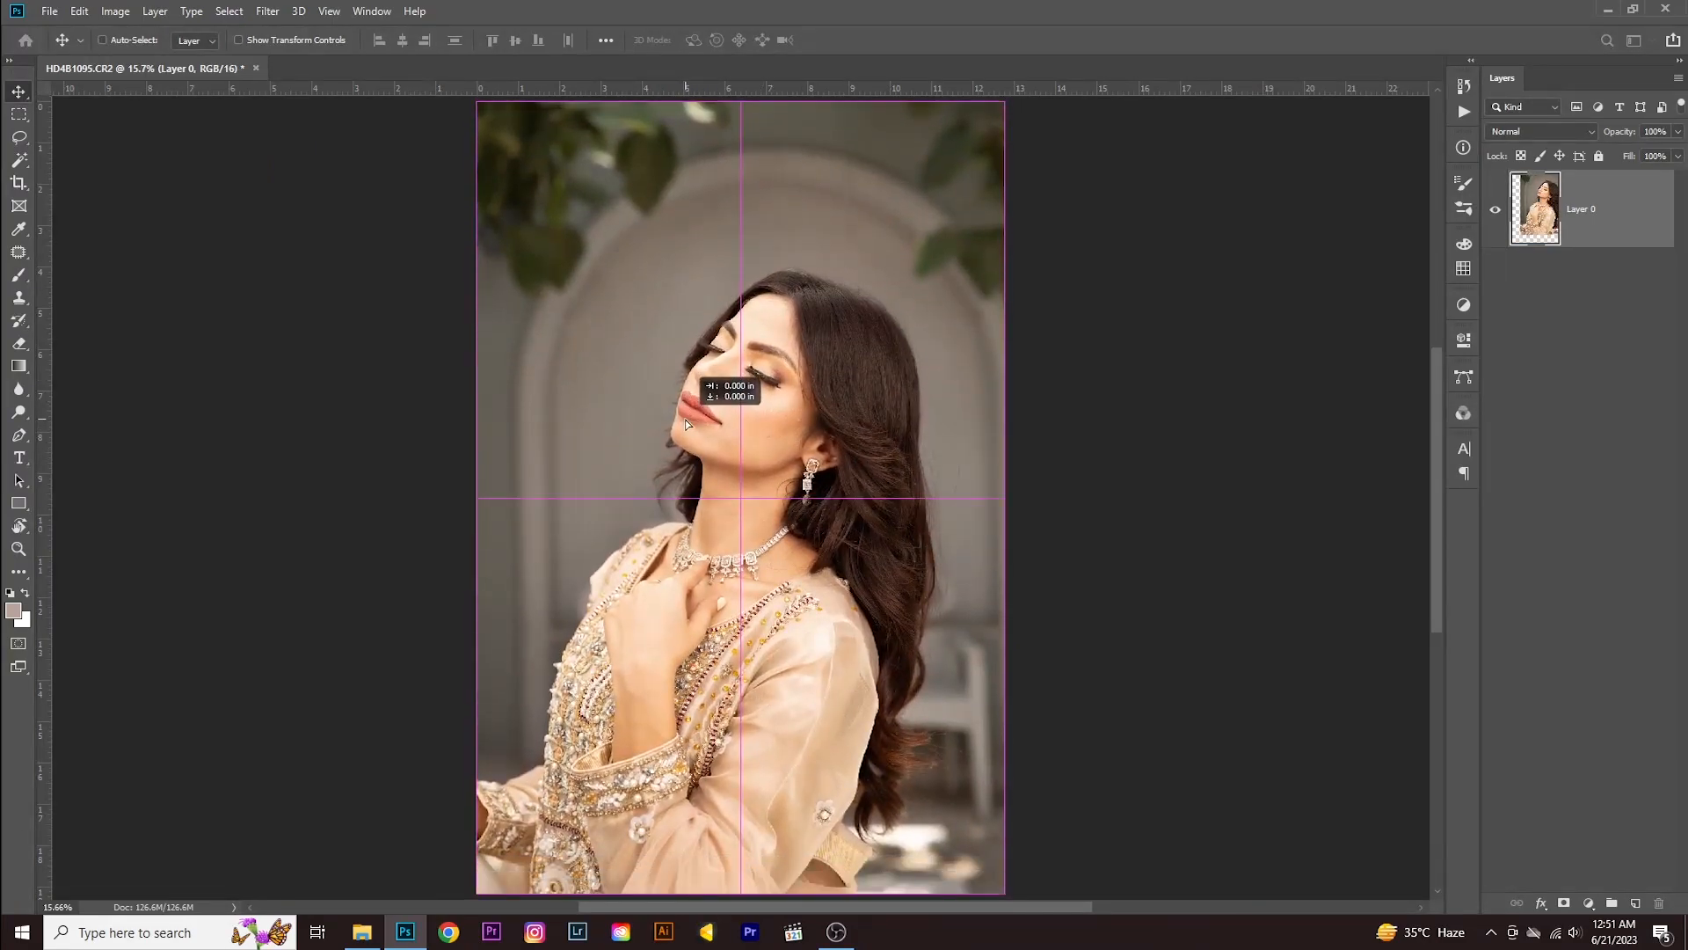
pyautogui.click(18, 115)
pyautogui.moveTo(398, 215); pyautogui.dragTo(1179, 736)
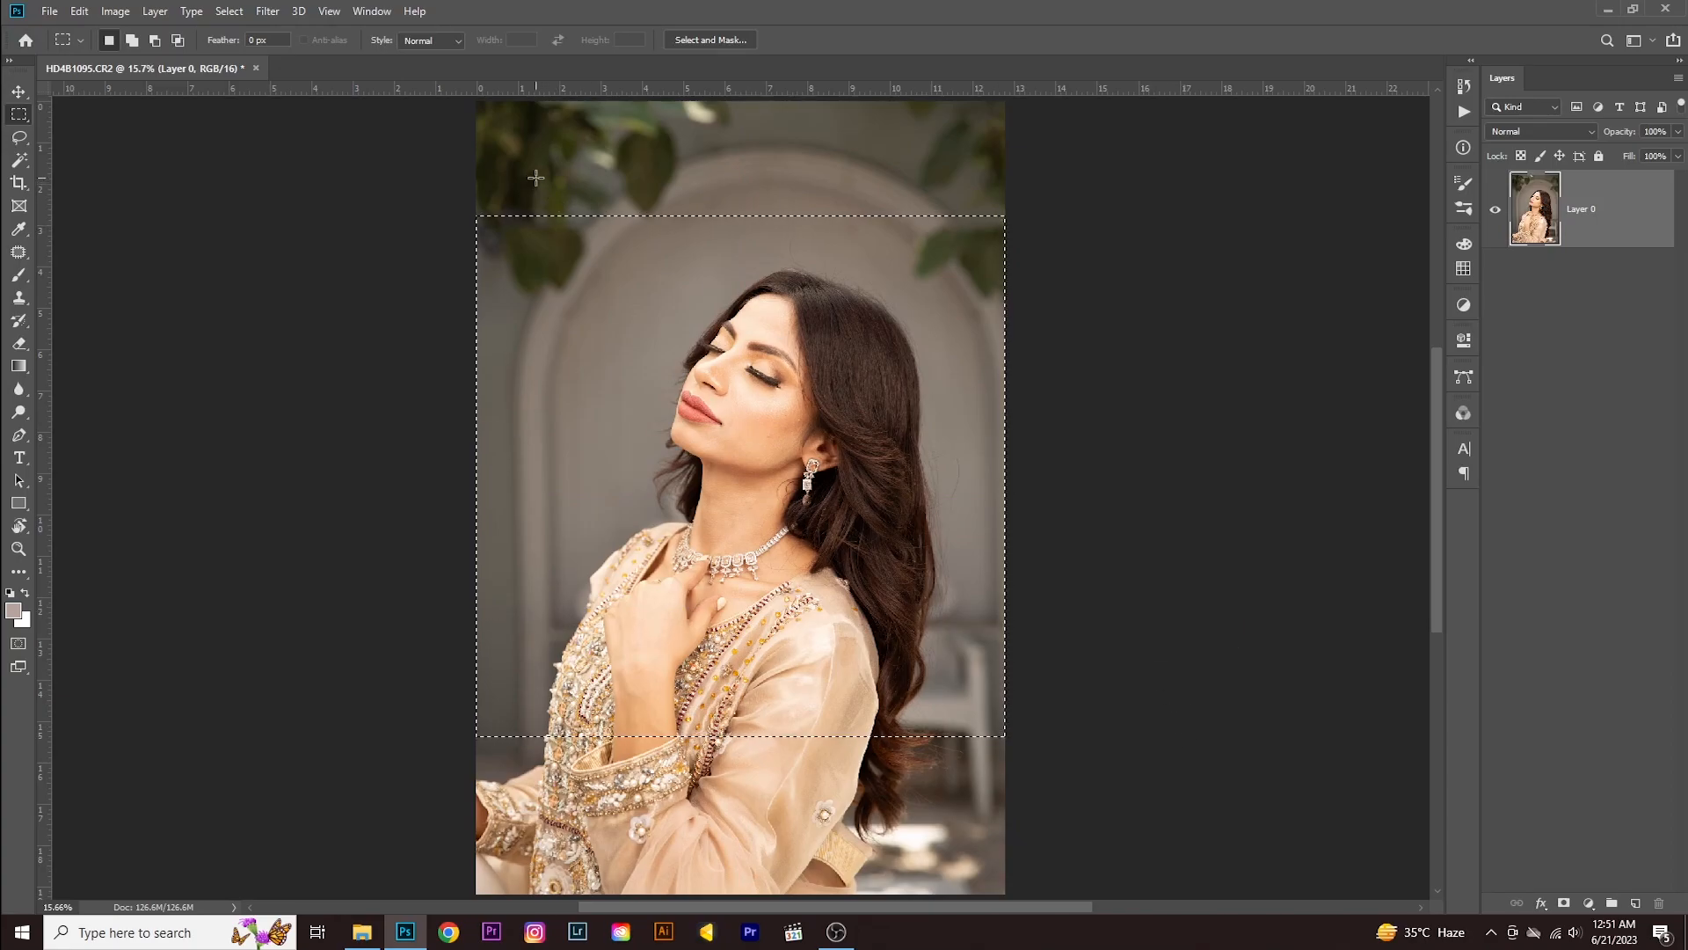
pyautogui.moveTo(441, 277); pyautogui.dragTo(1299, 713)
pyautogui.moveTo(526, 199); pyautogui.dragTo(991, 785)
pyautogui.click(975, 379)
# - Try a freehand selection around the woman with the Lasso tool
pyautogui.rightClick(19, 137)
pyautogui.click(88, 138)
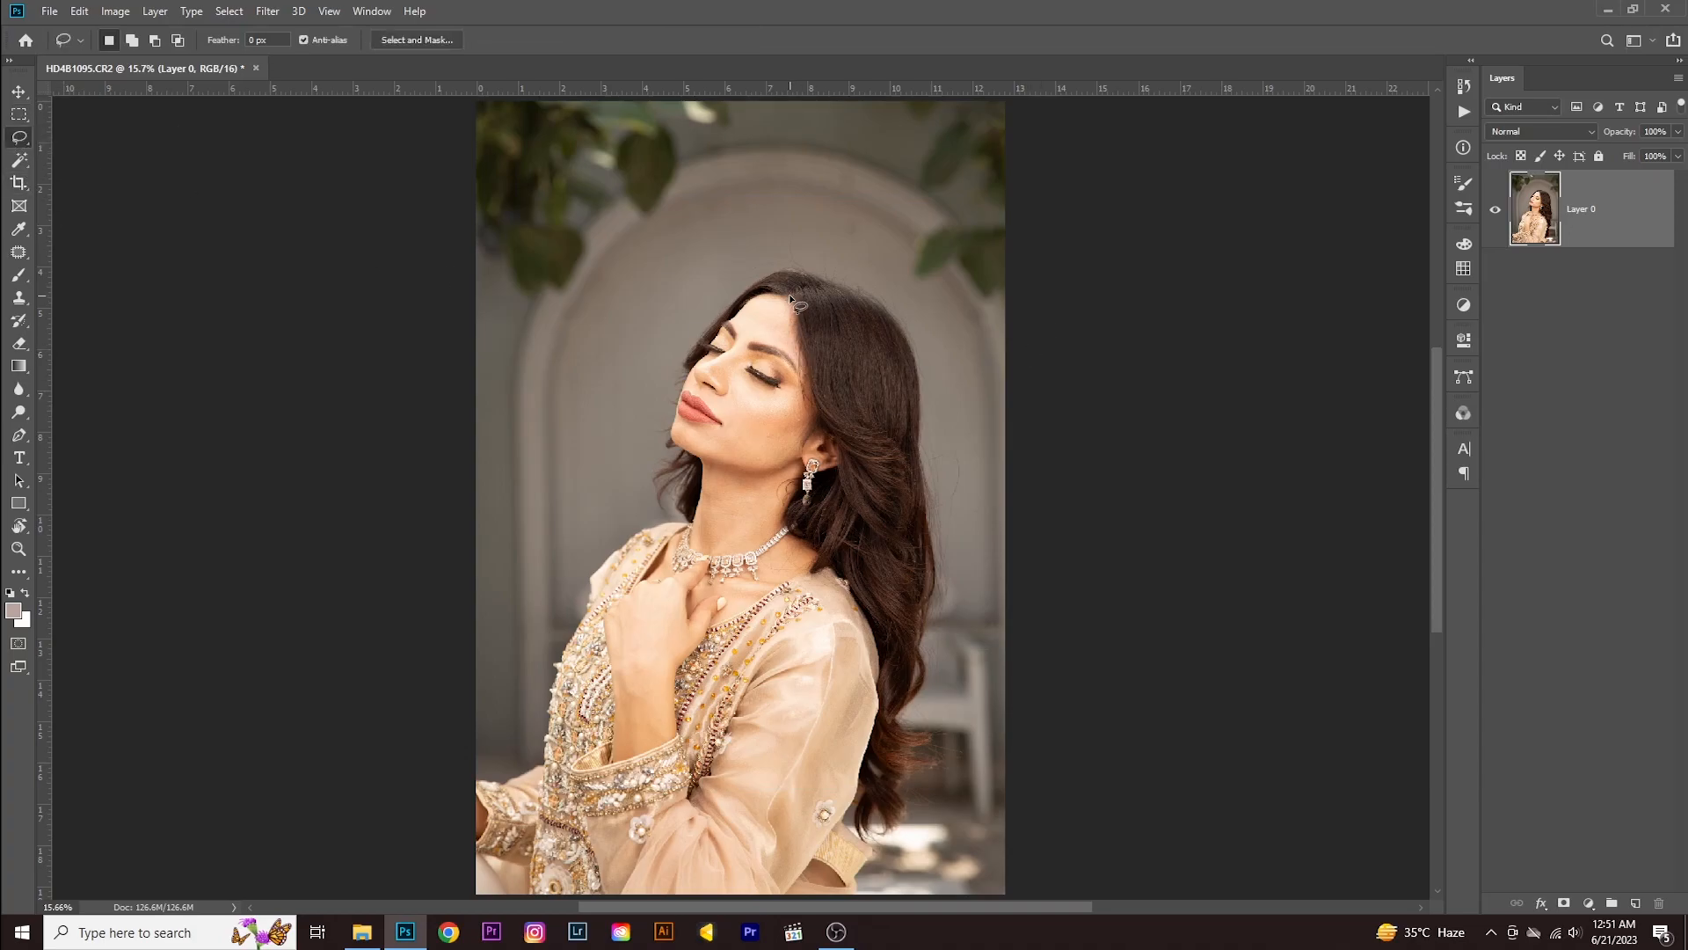
pyautogui.moveTo(477, 758)
pyautogui.mouseDown()
pyautogui.moveTo(573, 573)
pyautogui.moveTo(649, 498)
pyautogui.moveTo(701, 309)
pyautogui.moveTo(793, 259)
pyautogui.moveTo(969, 315)
pyautogui.moveTo(971, 652)
pyautogui.moveTo(921, 829)
pyautogui.moveTo(870, 895)
pyautogui.moveTo(644, 897)
pyautogui.moveTo(476, 875)
pyautogui.mouseUp()
# - Try selecting the bright skin of the woman's face with the Magic Wand at tolerance 32, and deselect it
pyautogui.click(19, 159)
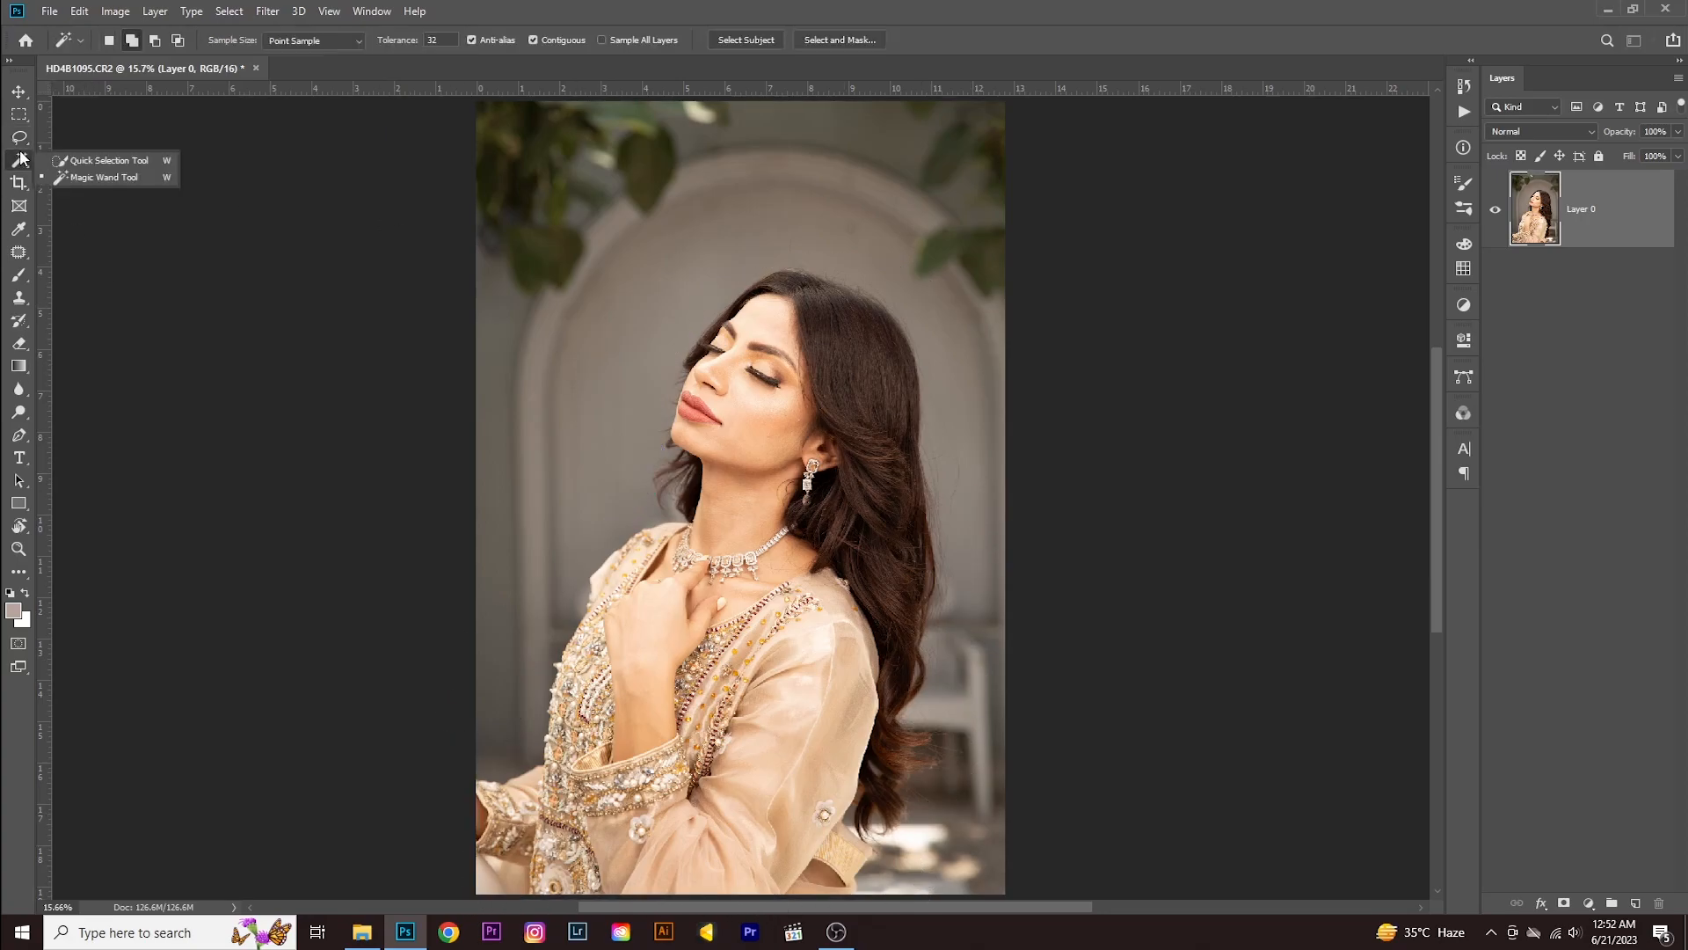
pyautogui.click(104, 180)
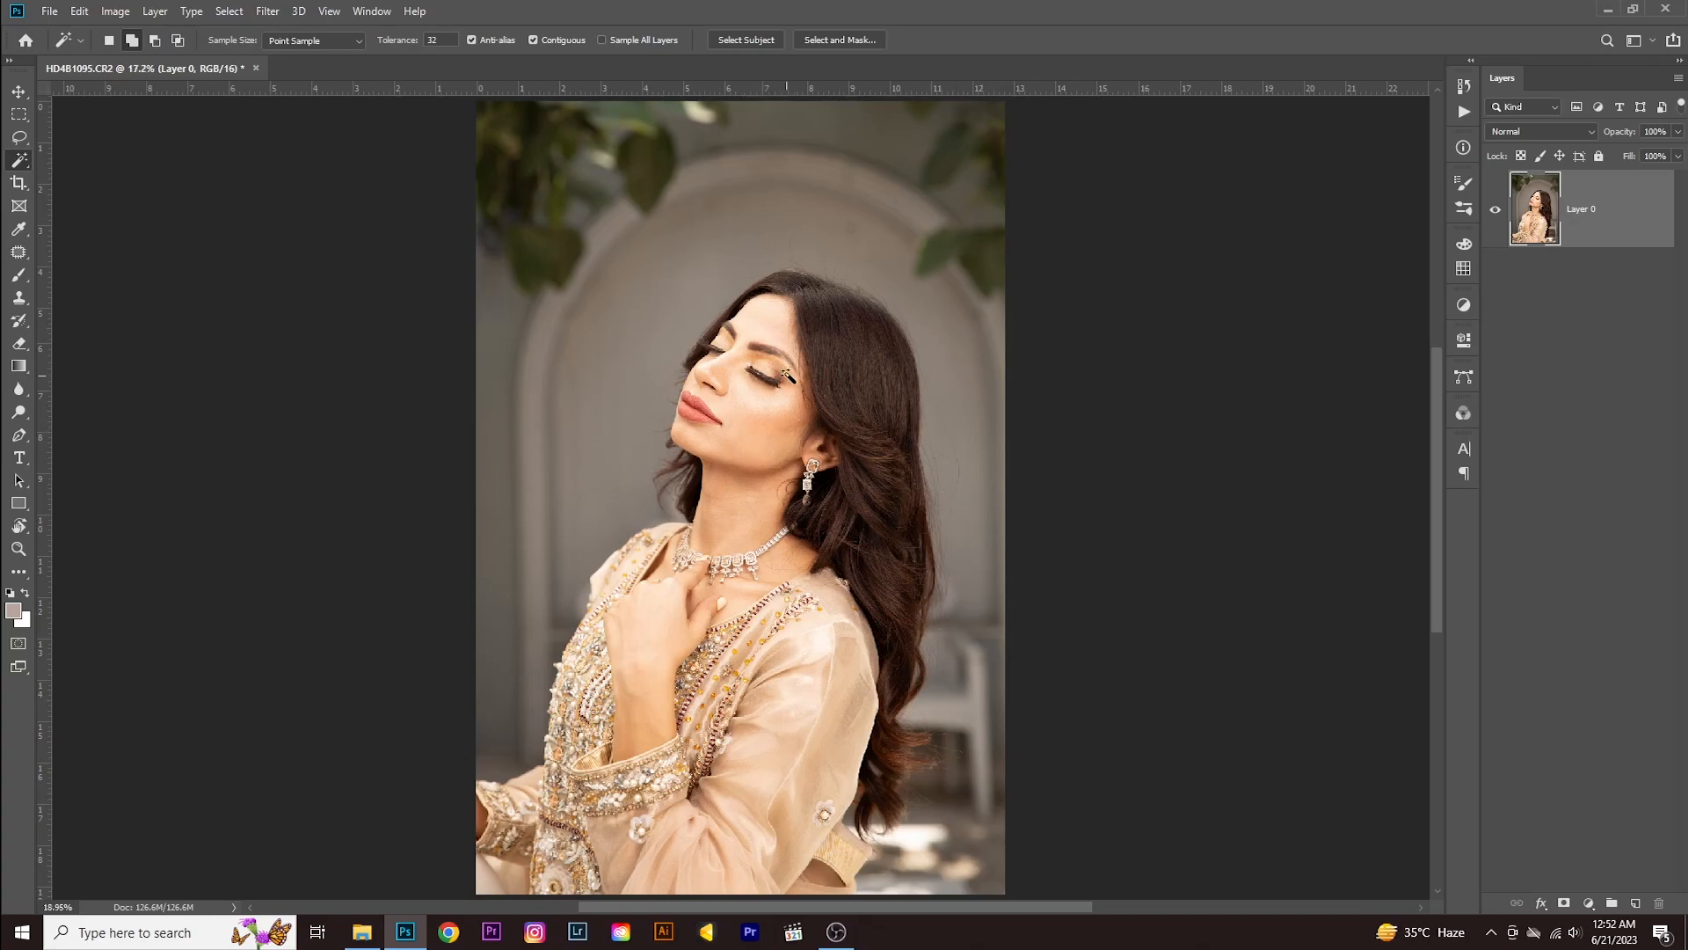
pyautogui.scroll(3, 786, 379)
pyautogui.scroll(-1, 736, 561)
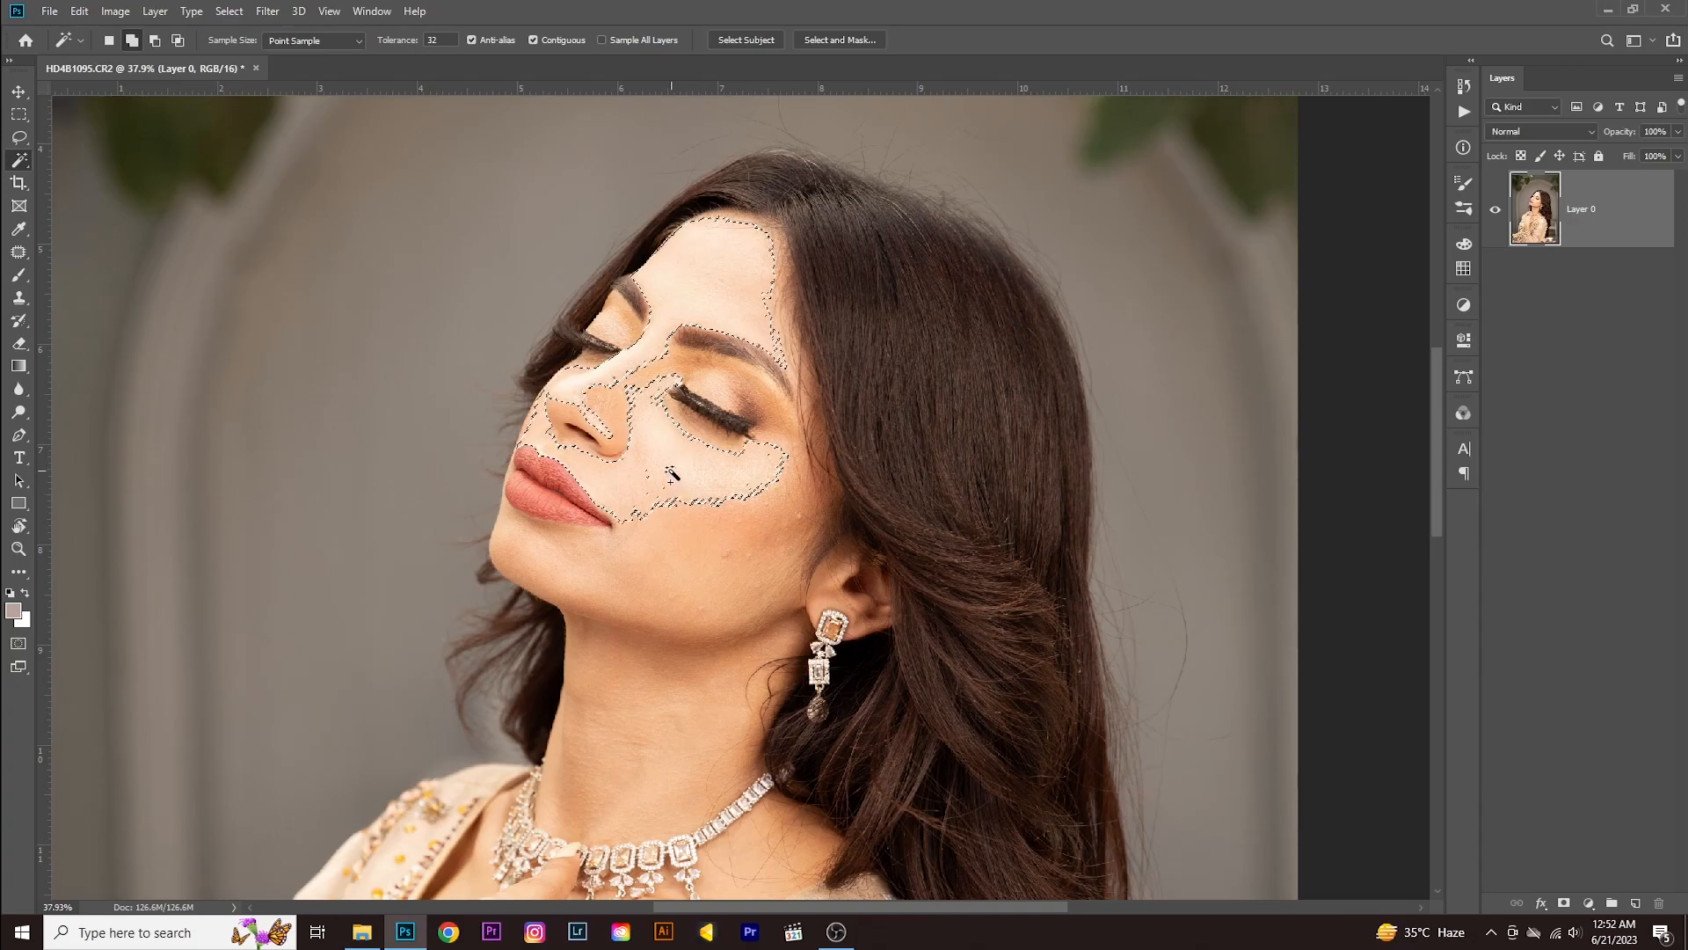
pyautogui.scroll(-1, 676, 472)
pyautogui.scroll(-1, 676, 472)
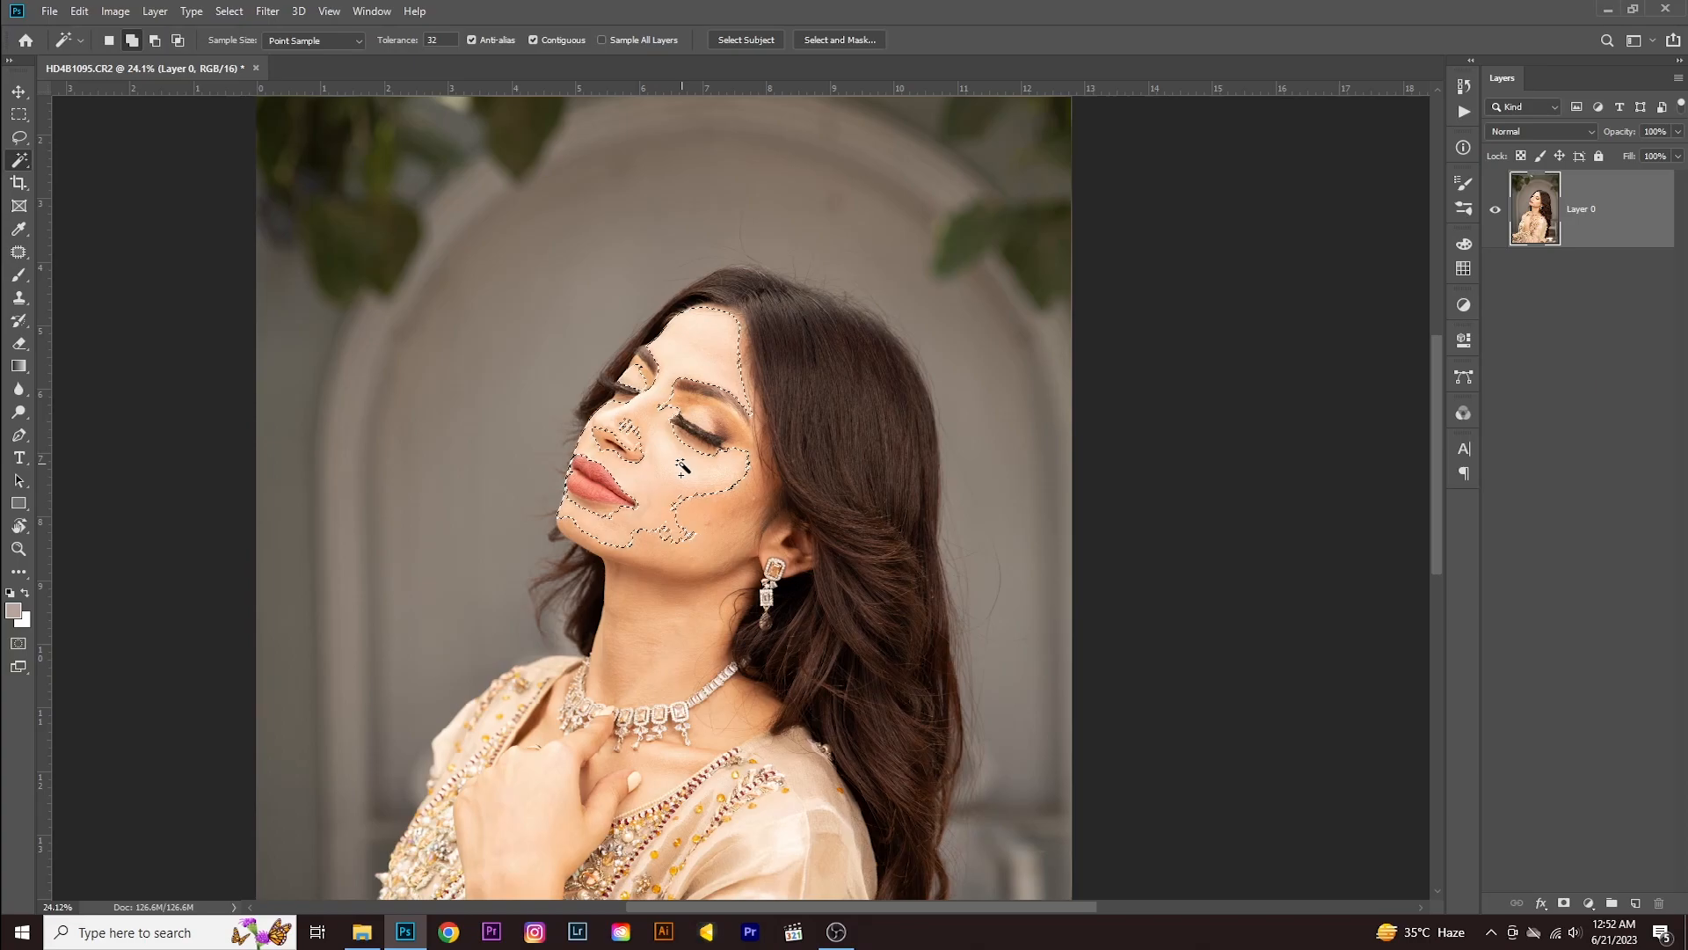
pyautogui.hotkey('ctrl', 'd')
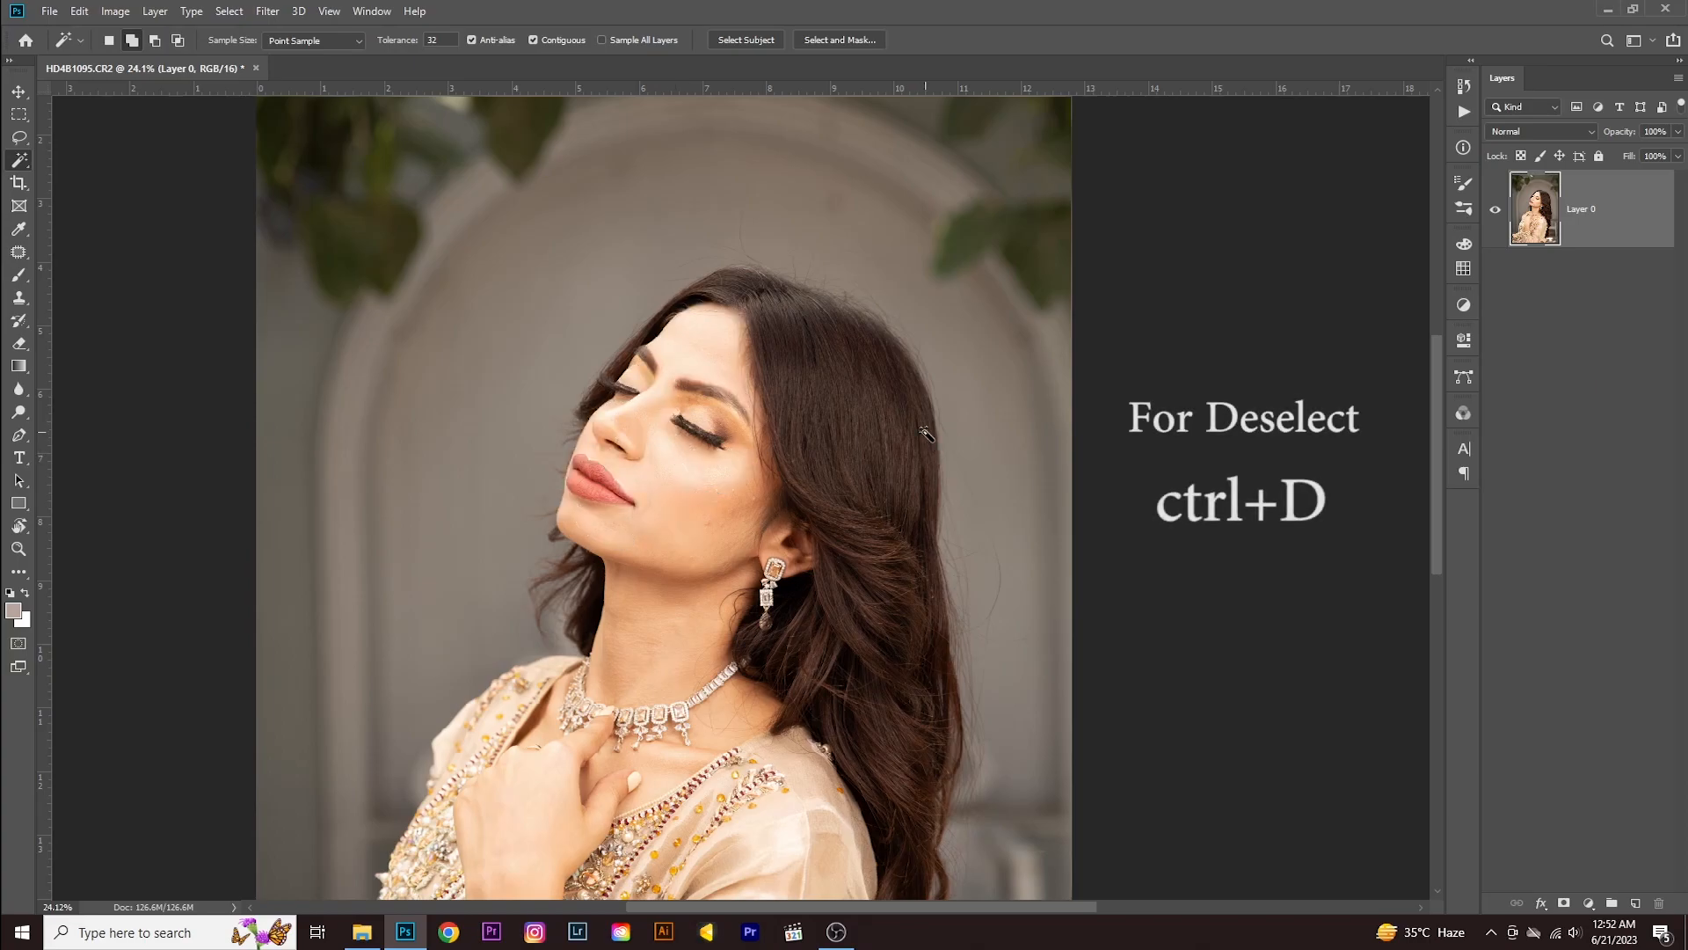
# - Select the leaves and the dark wall above the arch with the Magic Wand at tolerance 32
pyautogui.click(962, 251)
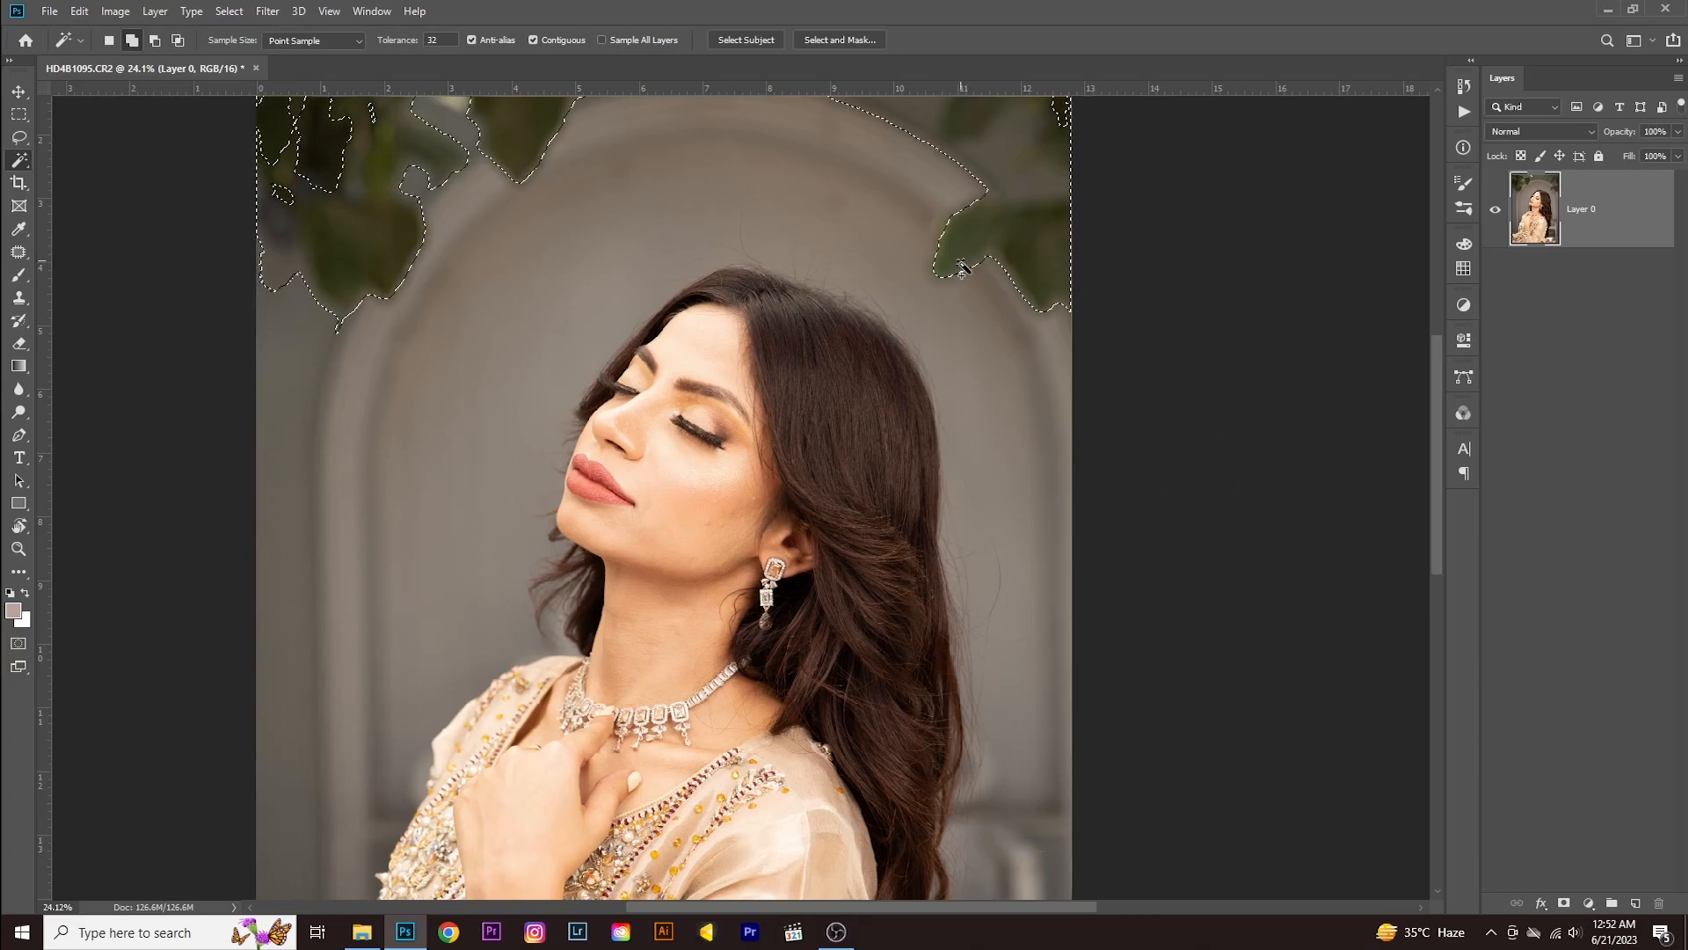
pyautogui.scroll(-2, 965, 263)
pyautogui.scroll(3, 945, 364)
pyautogui.moveTo(945, 364); pyautogui.dragTo(945, 391)
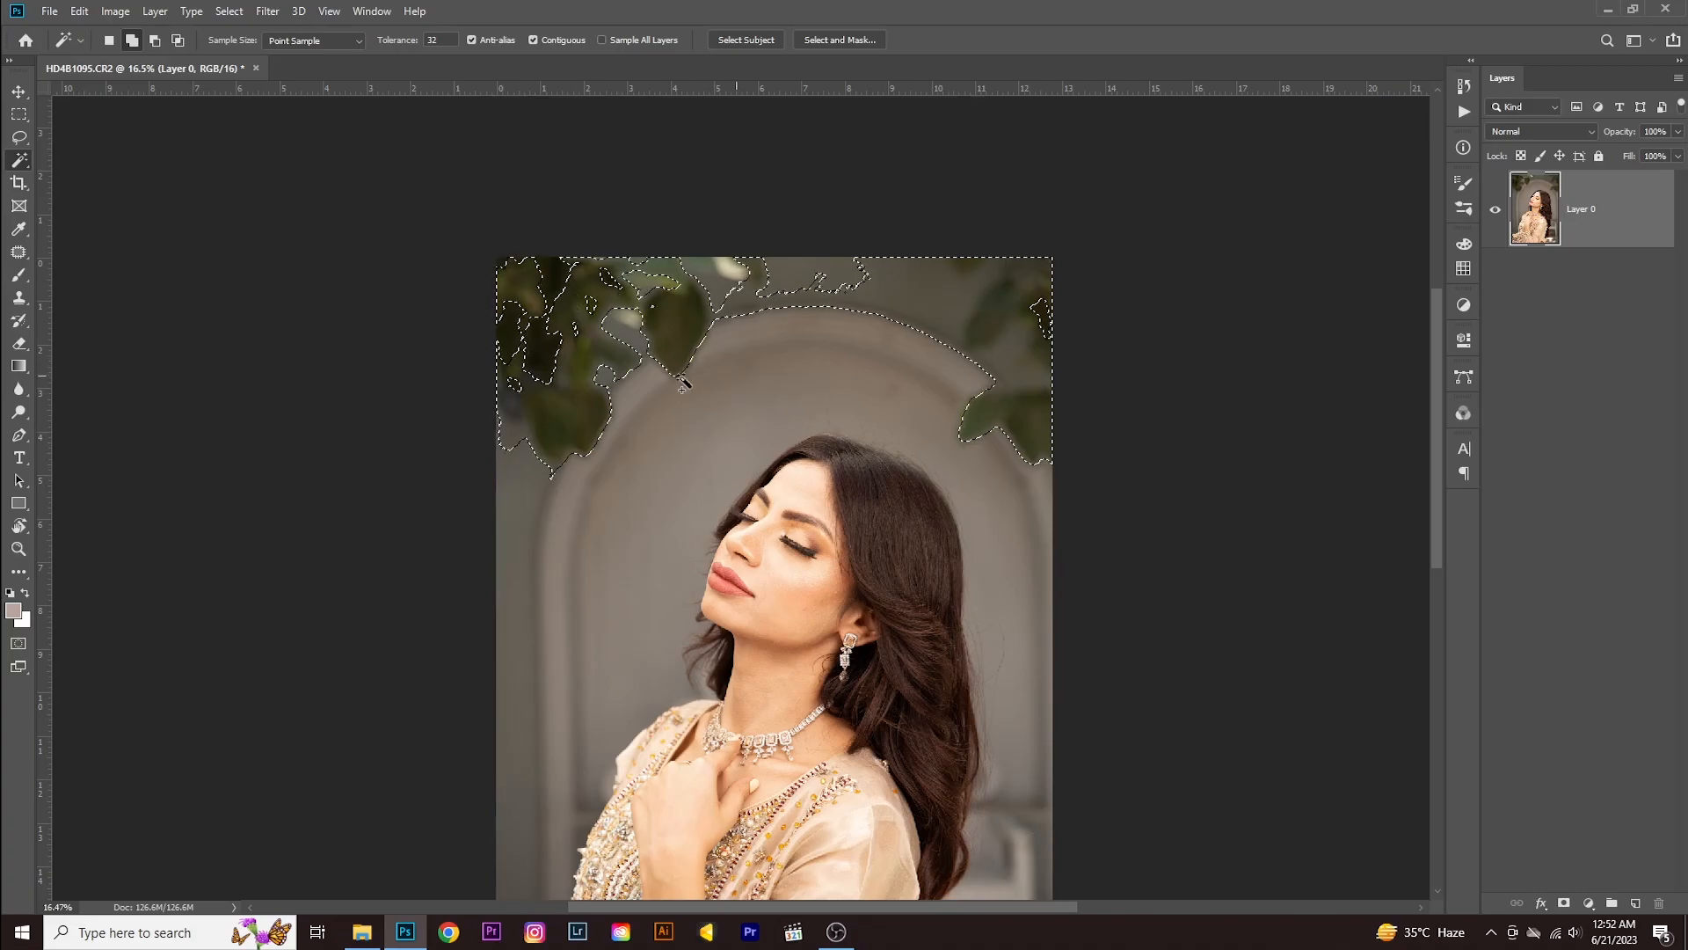
# - Deselect the leaves and dark wall, and switch to the Quick Selection tool
pyautogui.rightClick(19, 163)
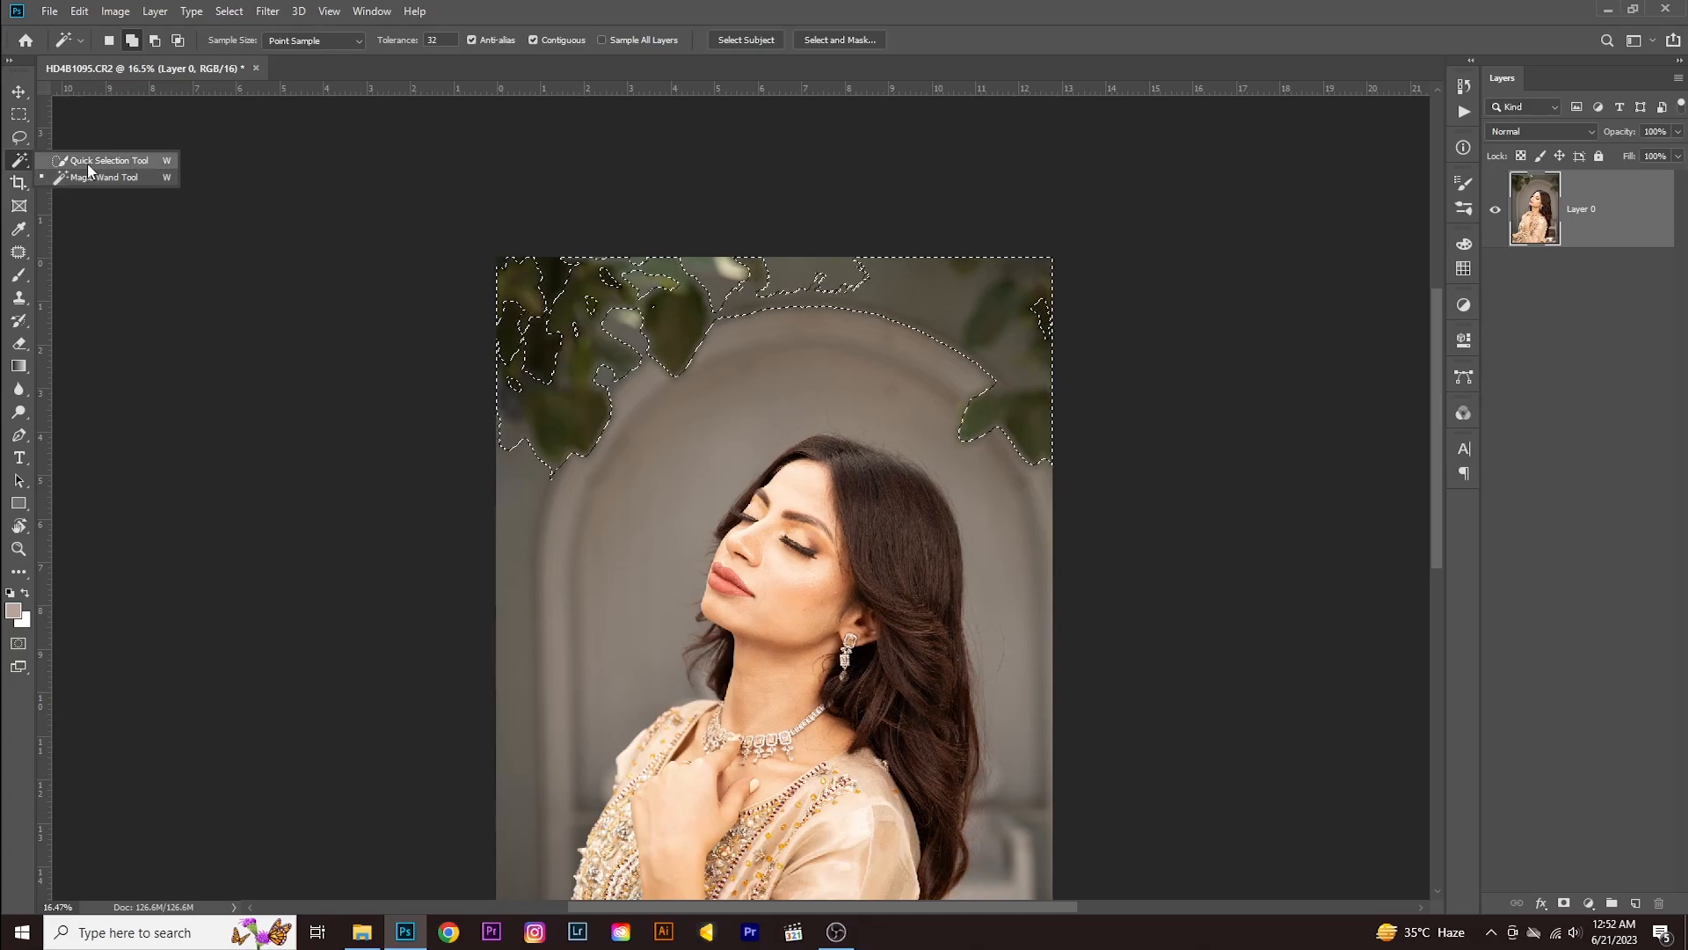
pyautogui.scroll(-1, 882, 507)
pyautogui.hotkey('ctrl', 'd')
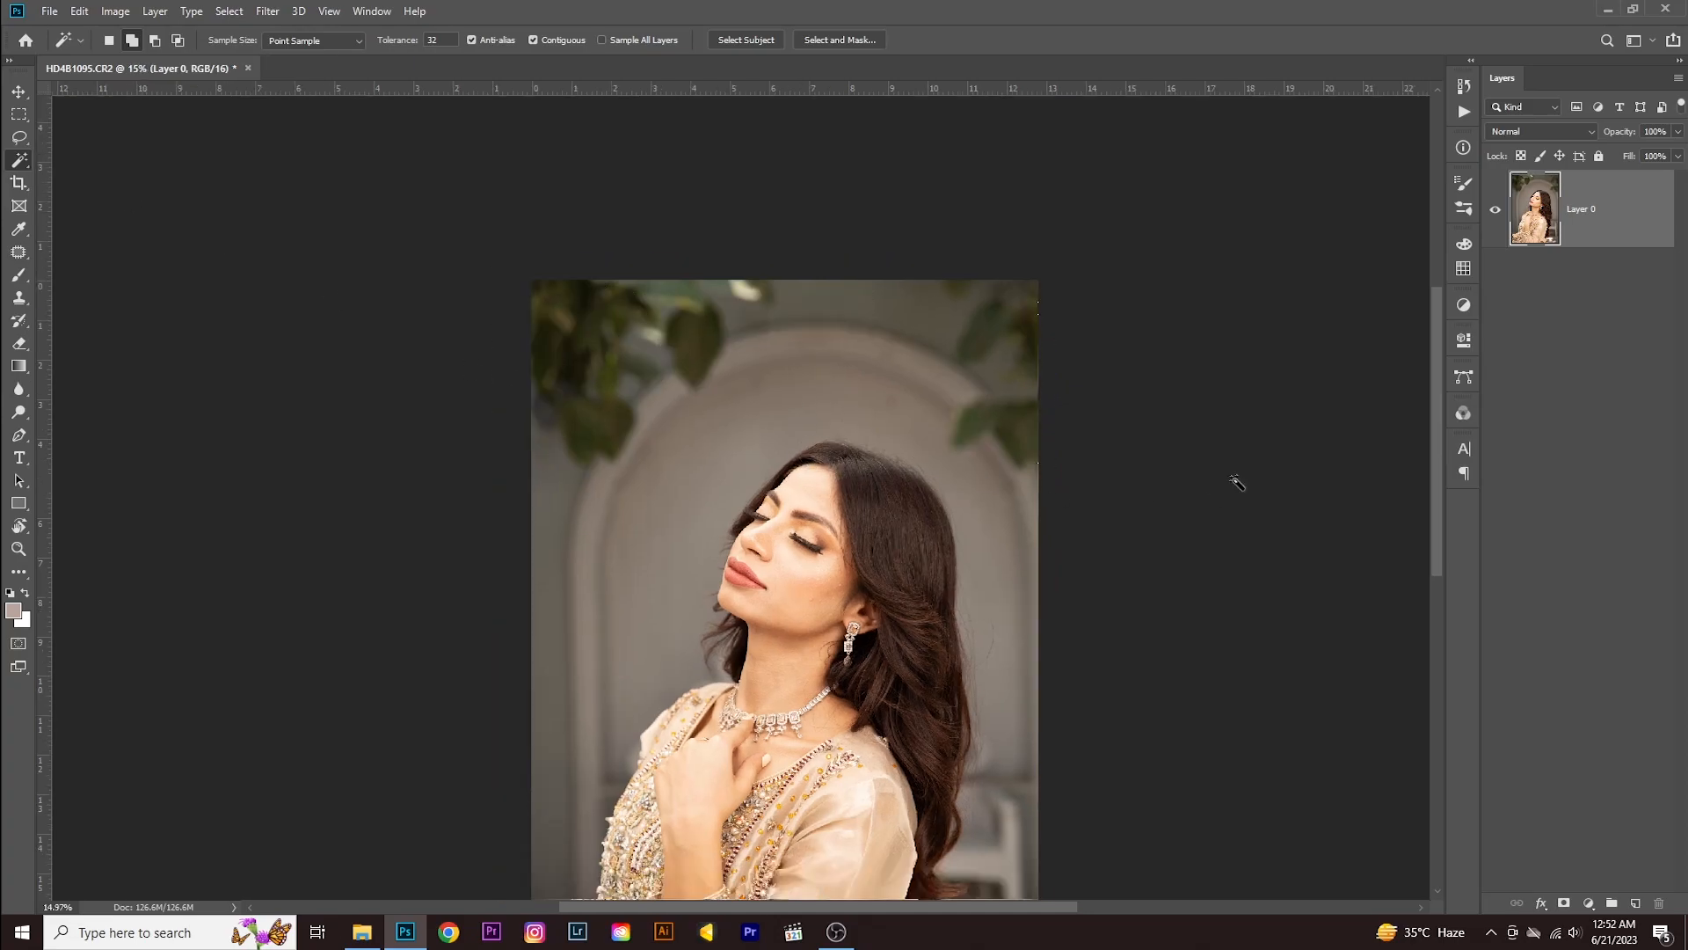
pyautogui.rightClick(23, 163)
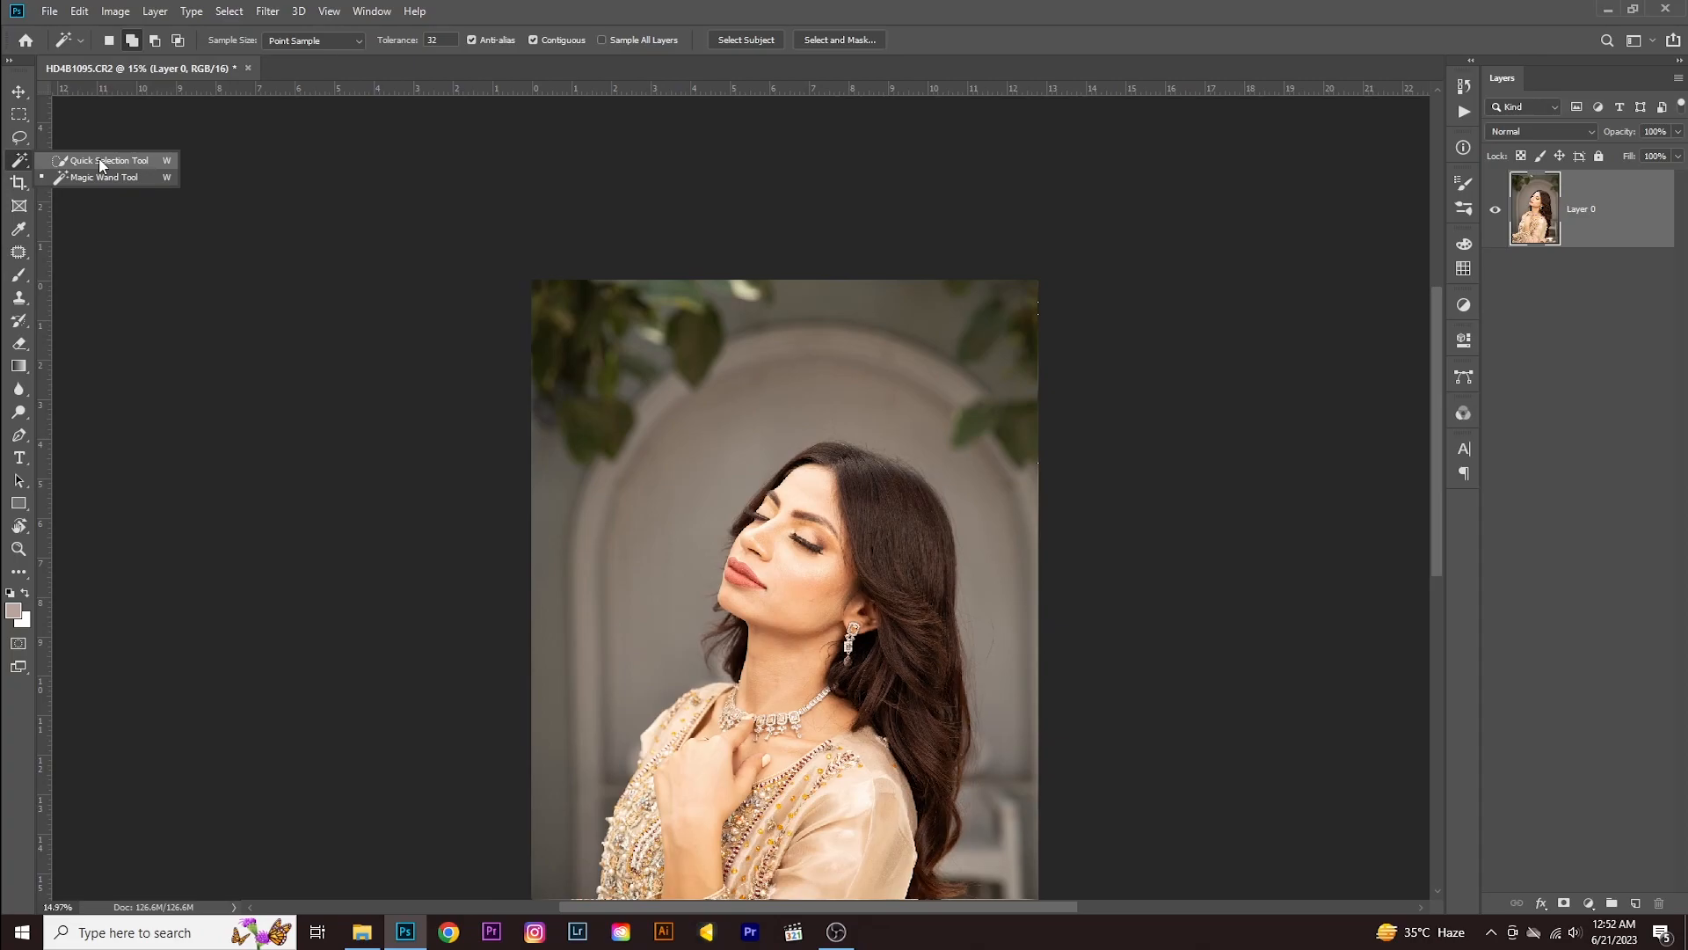
pyautogui.click(102, 162)
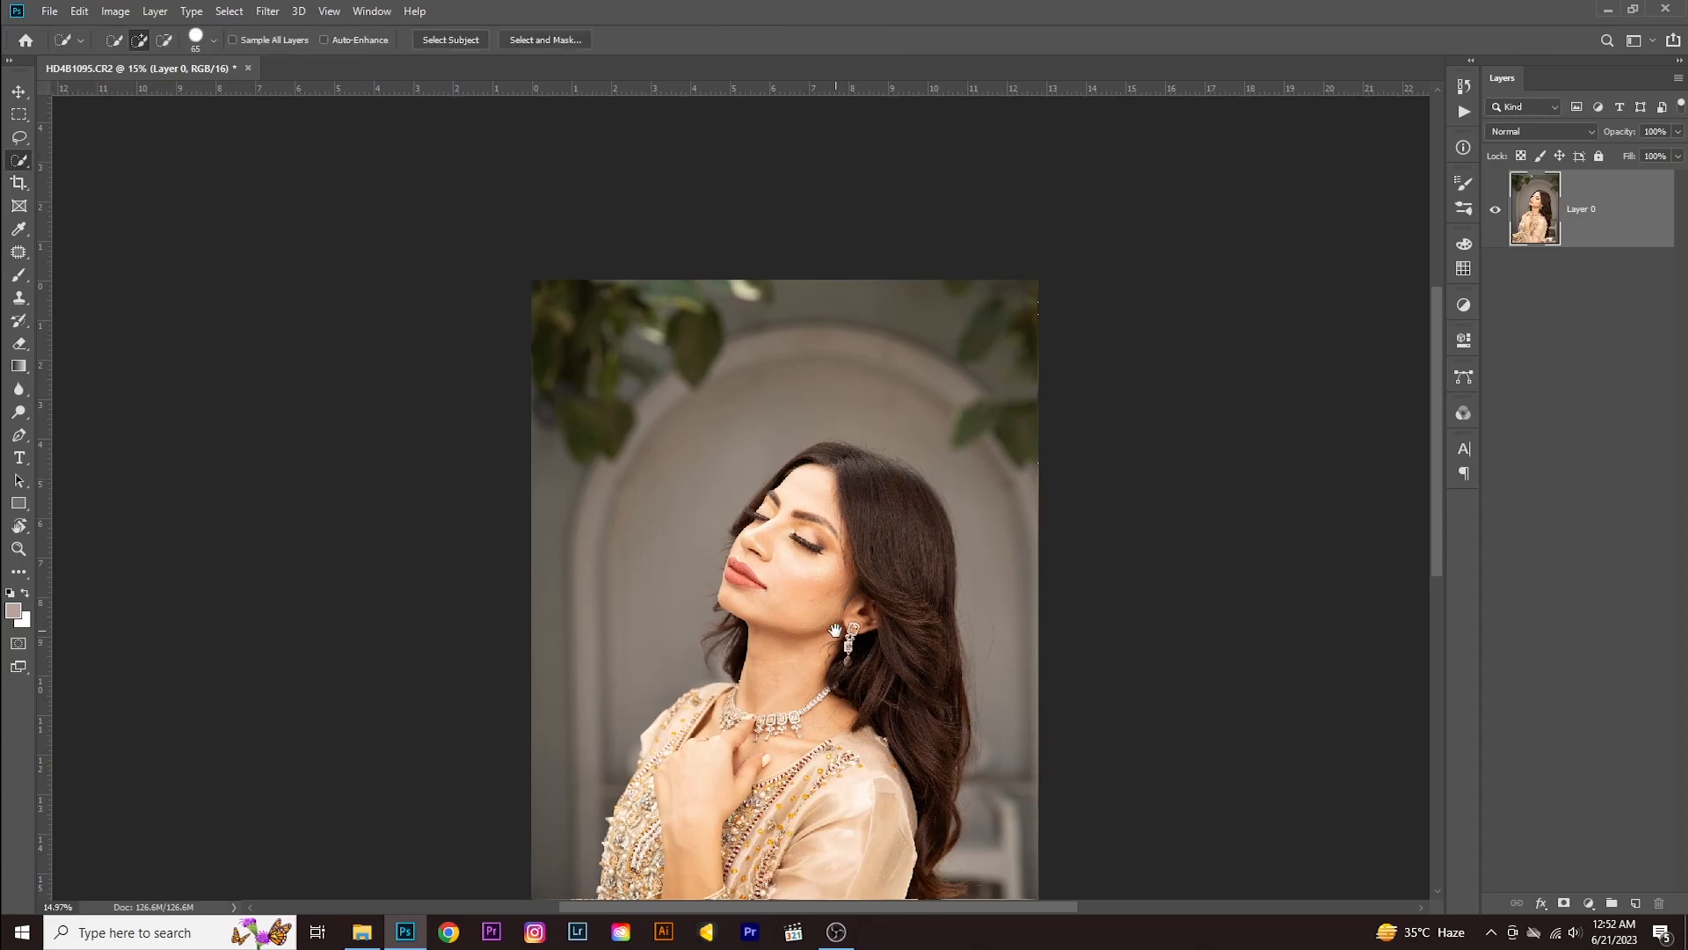
# - Try selecting the woman's face, neck and ear with the Quick Selection tool at brush size 65
pyautogui.scroll(-3, 817, 457)
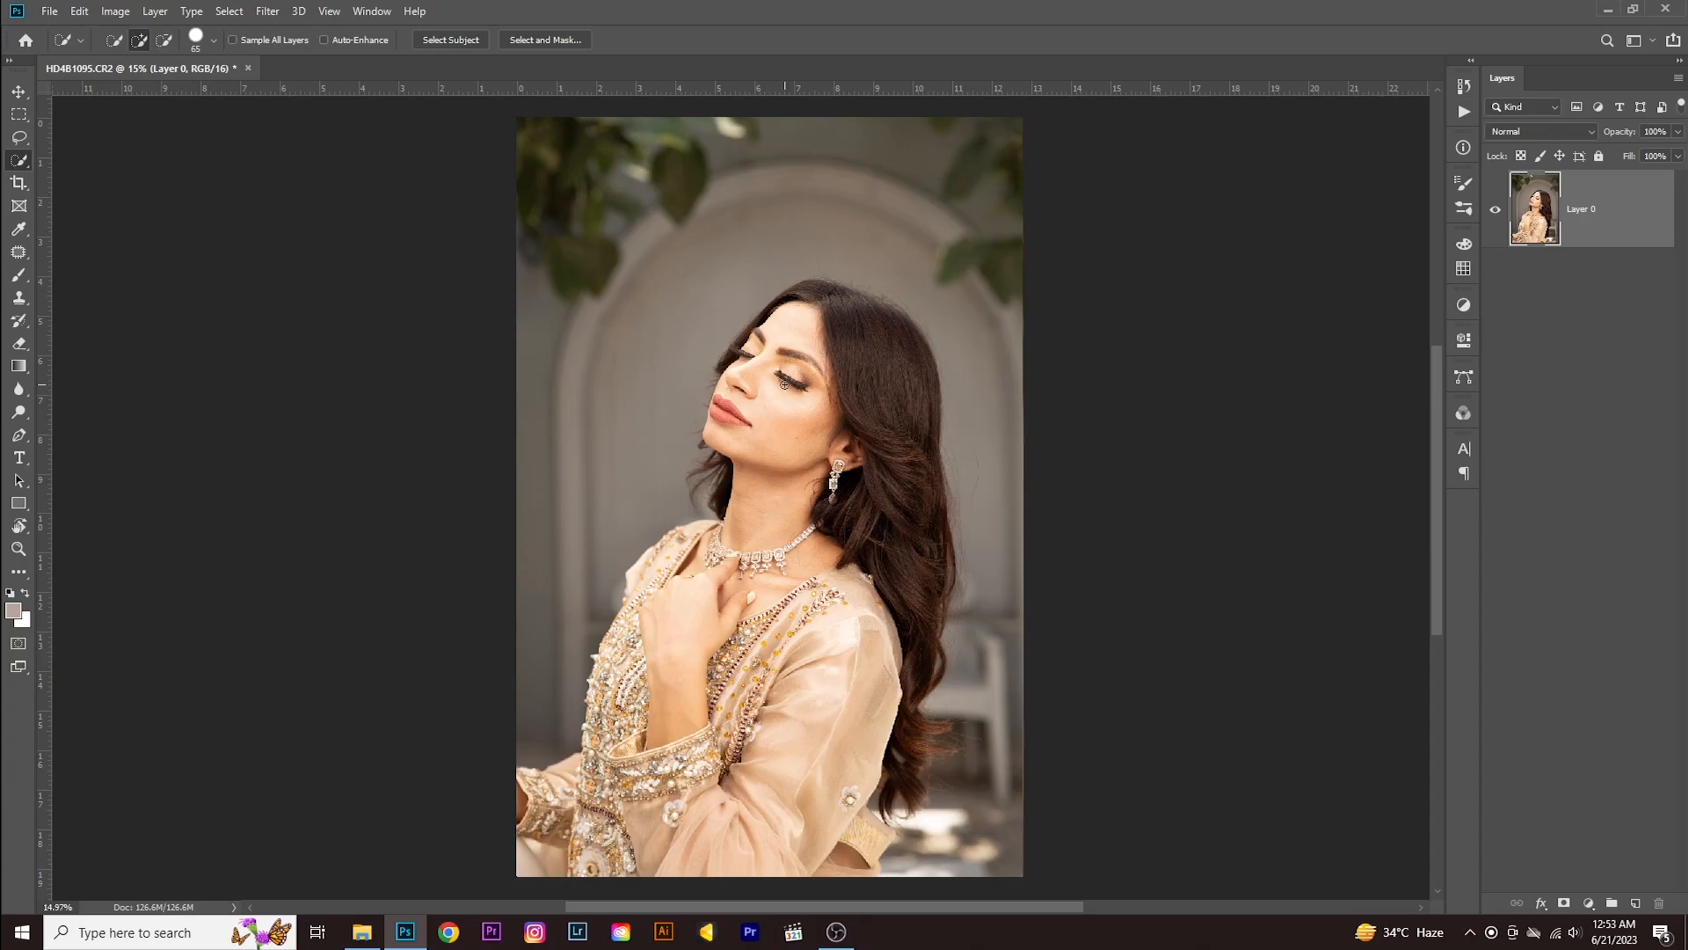
pyautogui.moveTo(789, 426)
pyautogui.mouseDown()
pyautogui.moveTo(777, 461)
pyautogui.moveTo(760, 348)
pyautogui.mouseUp()
pyautogui.scroll(5, 761, 349)
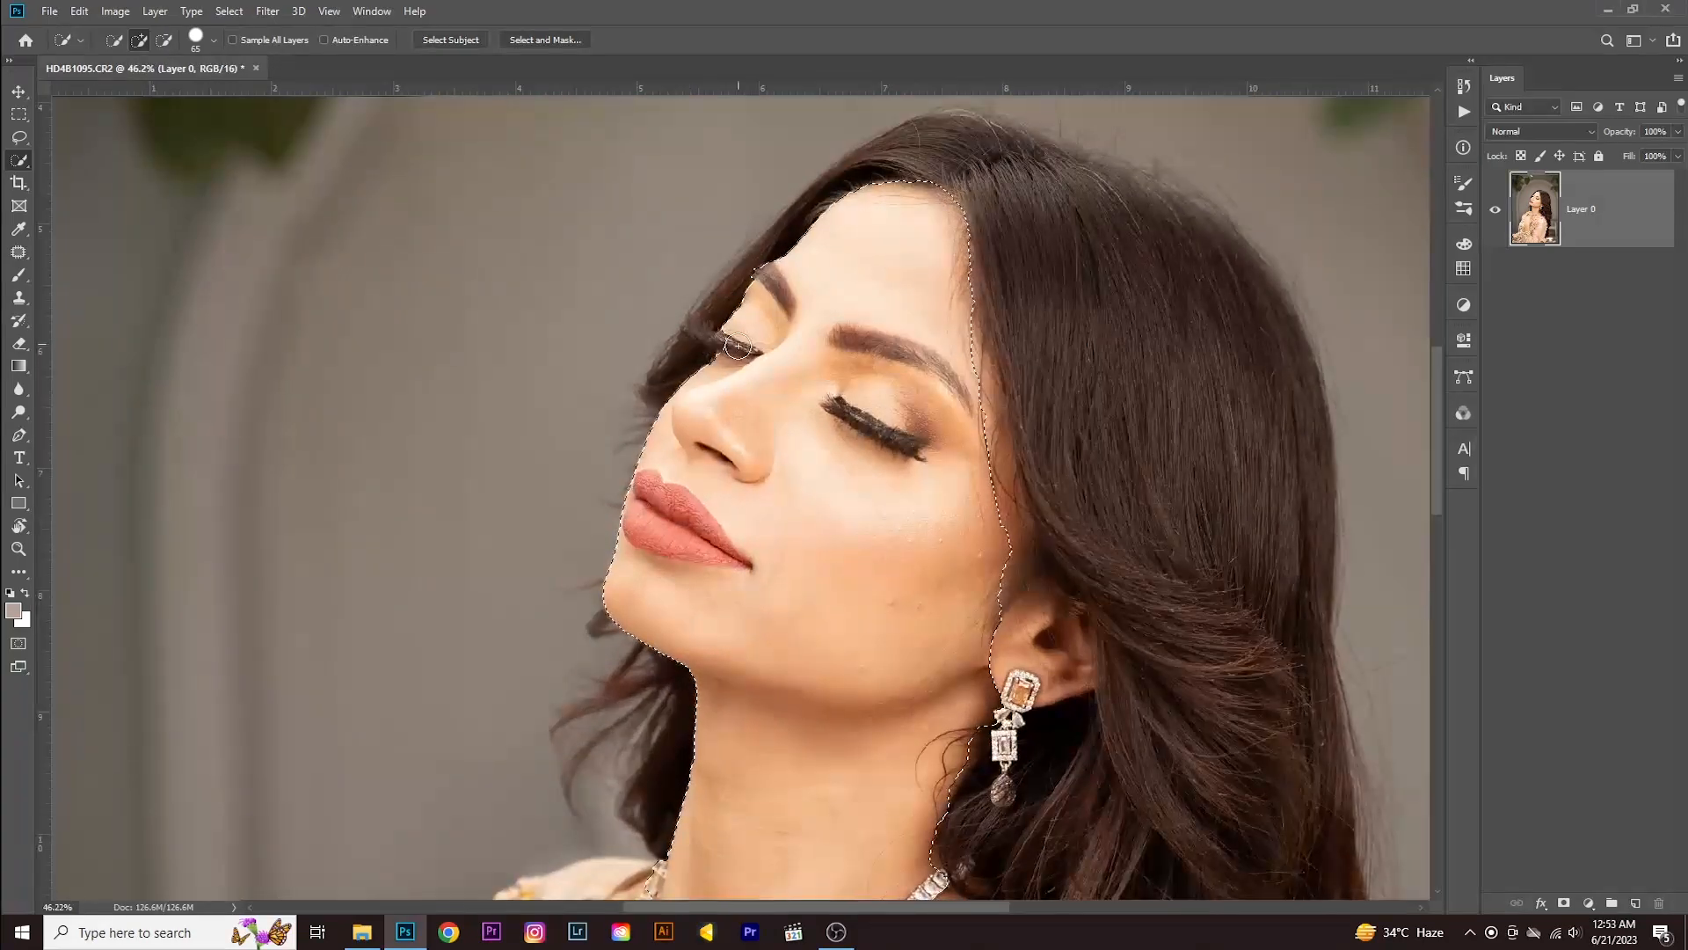
pyautogui.scroll(-2, 970, 466)
pyautogui.moveTo(972, 420)
pyautogui.mouseDown()
pyautogui.moveTo(986, 551)
pyautogui.moveTo(963, 374)
pyautogui.moveTo(982, 451)
pyautogui.mouseUp()
pyautogui.moveTo(998, 558)
pyautogui.mouseDown()
pyautogui.moveTo(1002, 605)
pyautogui.moveTo(1024, 603)
pyautogui.mouseUp()
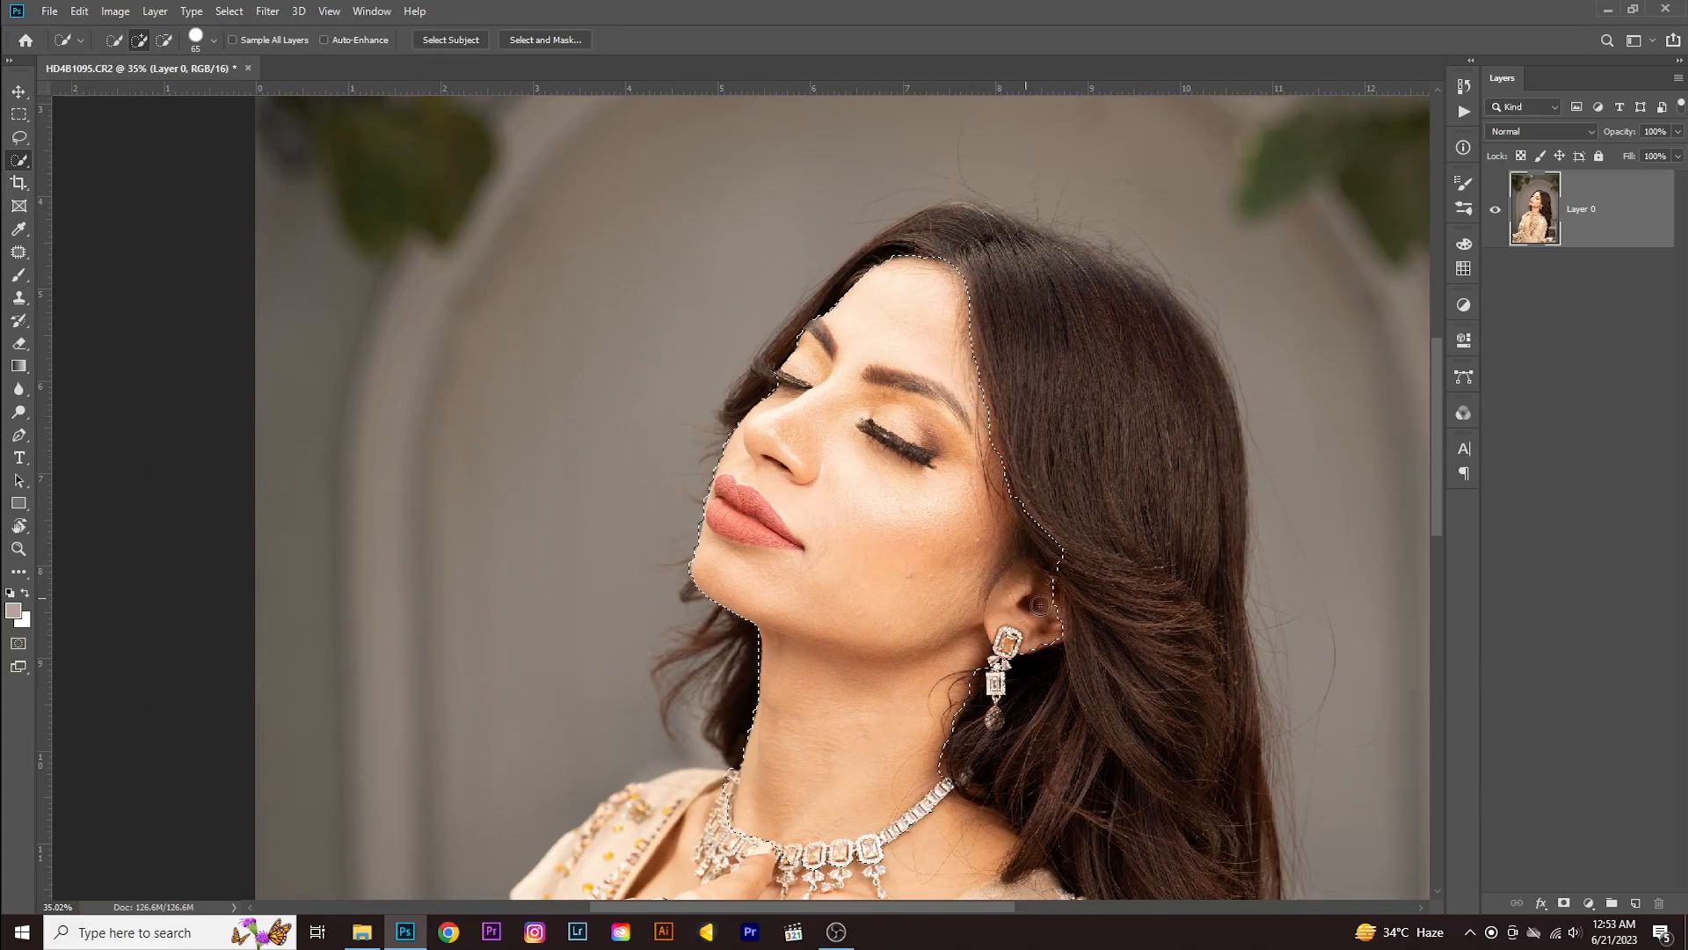
# - Try extending the quick selection over the woman's dark hair, including the hairline above her forehead
pyautogui.scroll(-3, 905, 534)
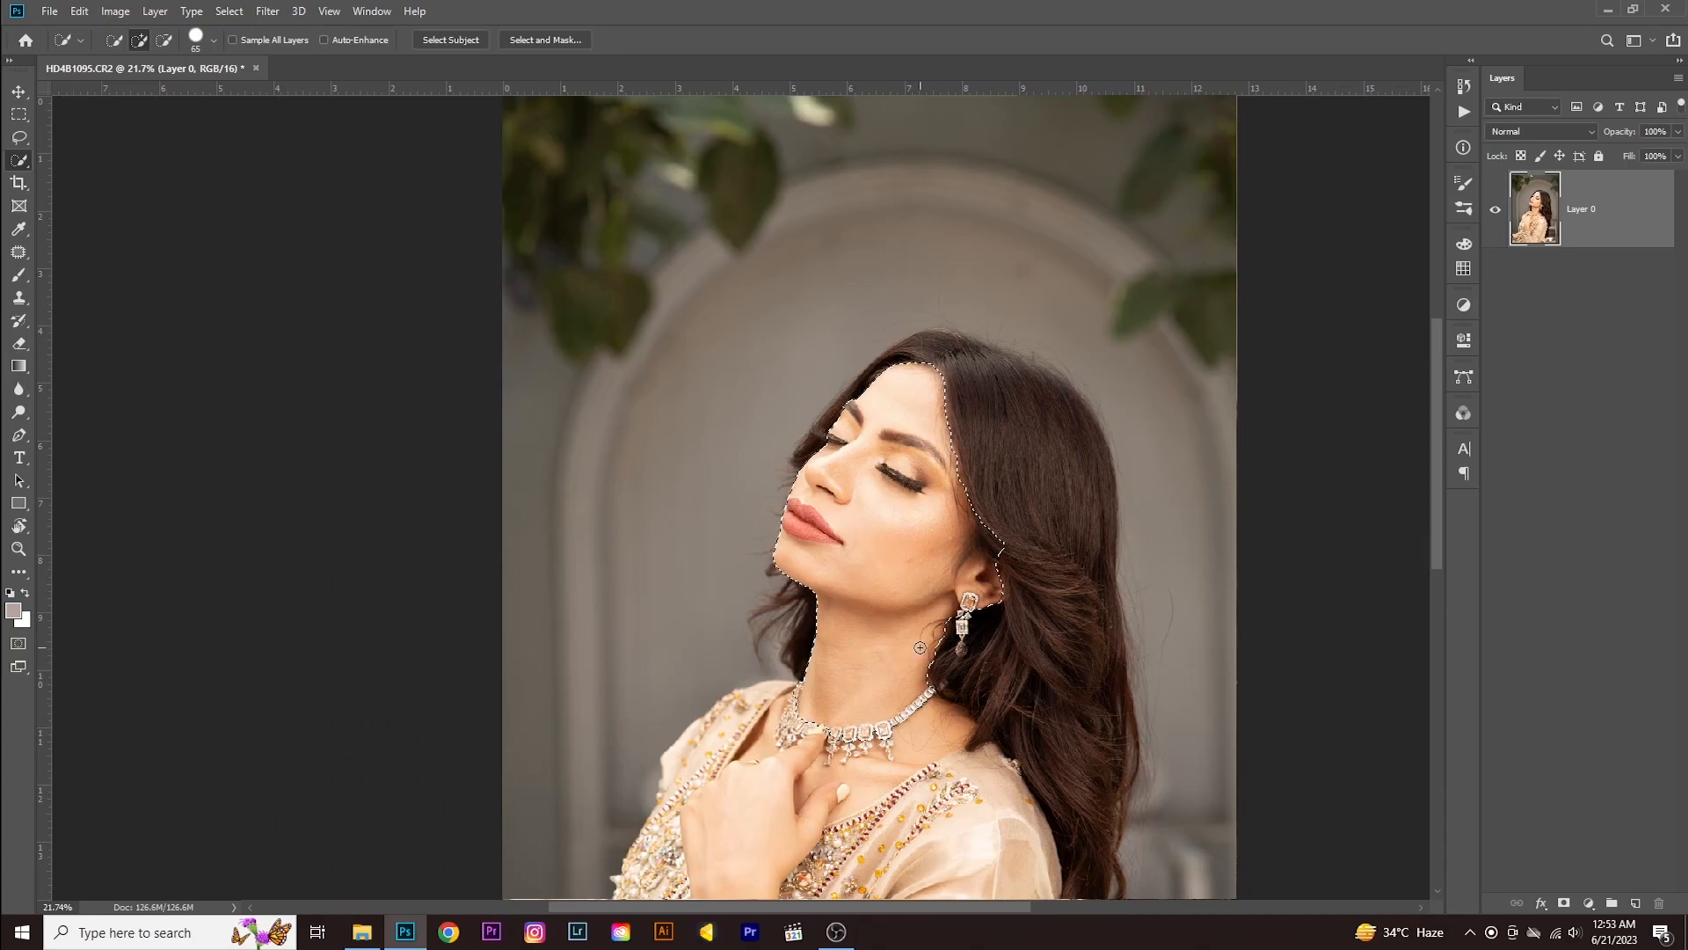
pyautogui.moveTo(989, 585)
pyautogui.mouseDown()
pyautogui.moveTo(1029, 572)
pyautogui.moveTo(1063, 618)
pyautogui.moveTo(1088, 746)
pyautogui.mouseUp()
pyautogui.scroll(-3, 1078, 696)
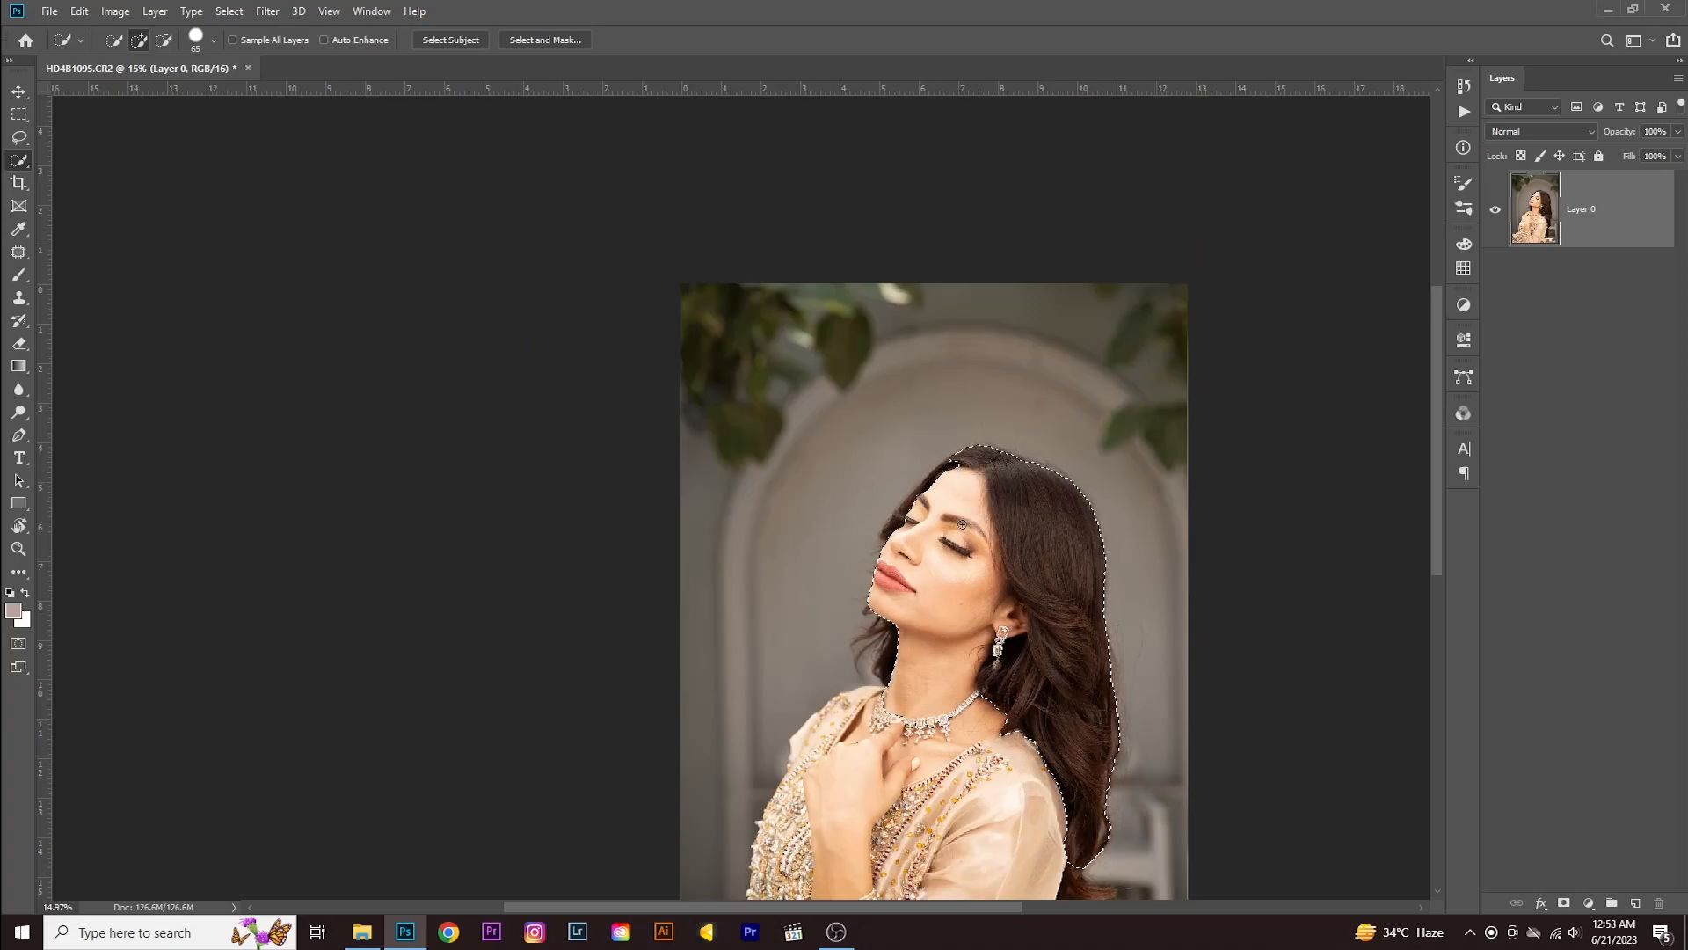
pyautogui.moveTo(947, 471); pyautogui.dragTo(911, 503)
# - Enlarge and shrink the Quick Selection brush, finishing at size 500, and clear the selection around the woman
pyautogui.press(']')
pyautogui.press(']')
pyautogui.press(']')
pyautogui.press(']')
pyautogui.press(']')
pyautogui.press(']')
pyautogui.press(']')
pyautogui.press(']')
pyautogui.press(']')
pyautogui.press(']')
pyautogui.press('[')
pyautogui.press('[')
pyautogui.press('[')
pyautogui.press('[')
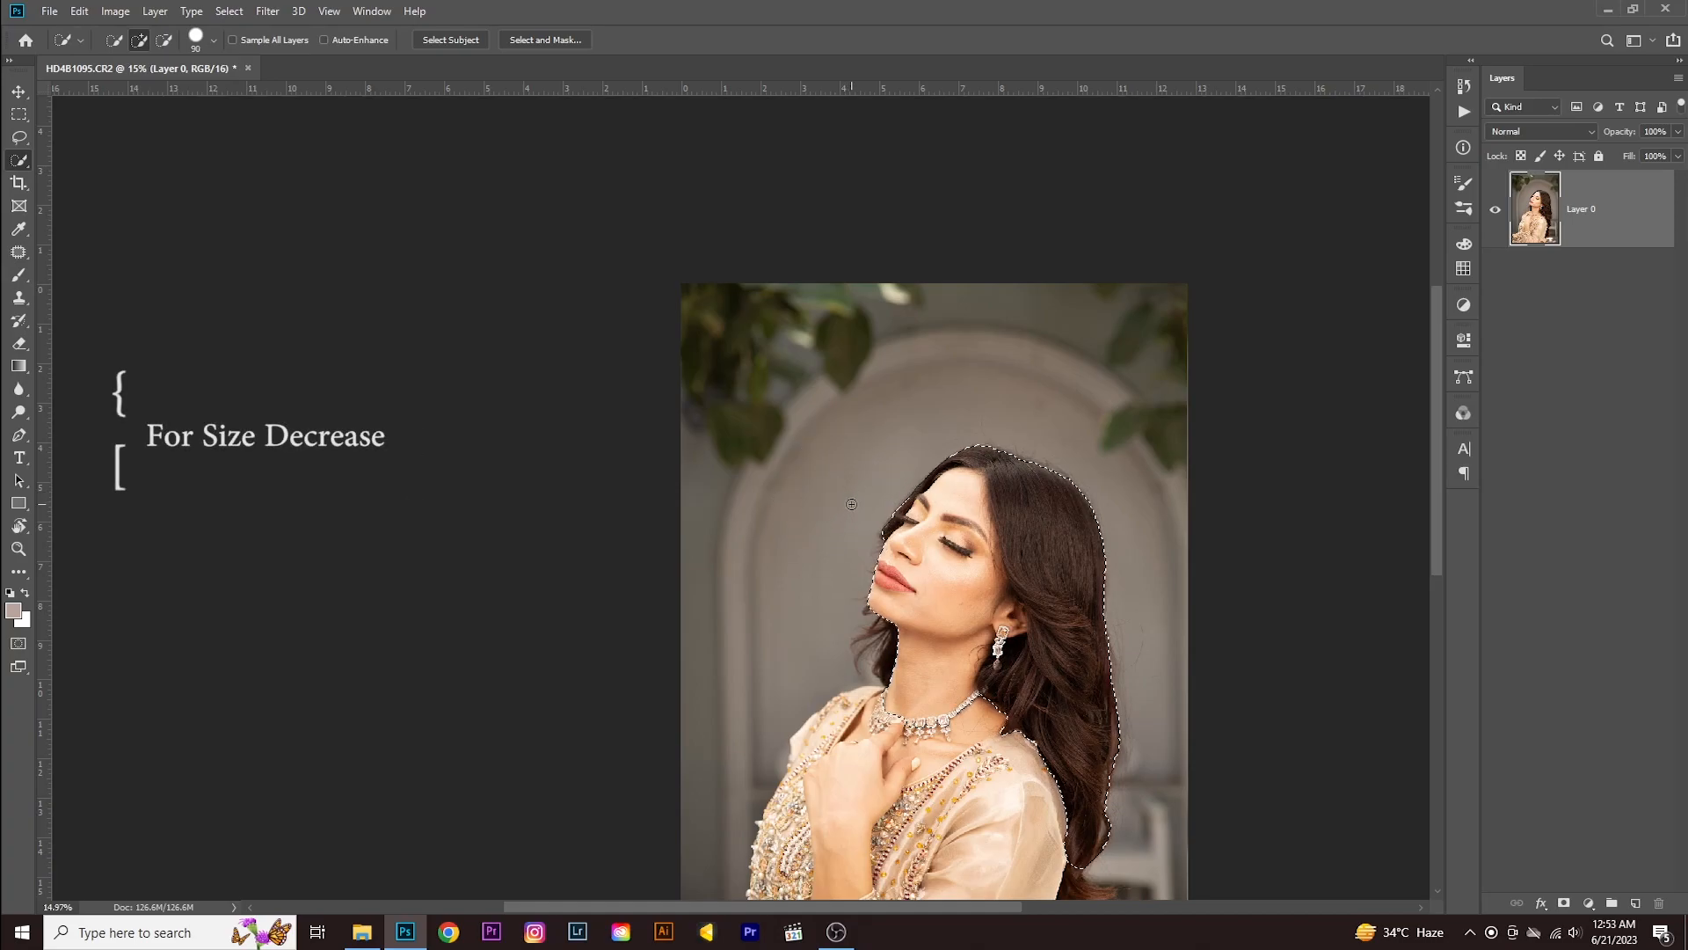
pyautogui.press(']')
pyautogui.press(']')
pyautogui.press(']')
pyautogui.press(']')
pyautogui.press(']')
pyautogui.press(']')
pyautogui.press(']')
pyautogui.press(']')
pyautogui.press(']')
pyautogui.press(']')
pyautogui.press(']')
pyautogui.press(']')
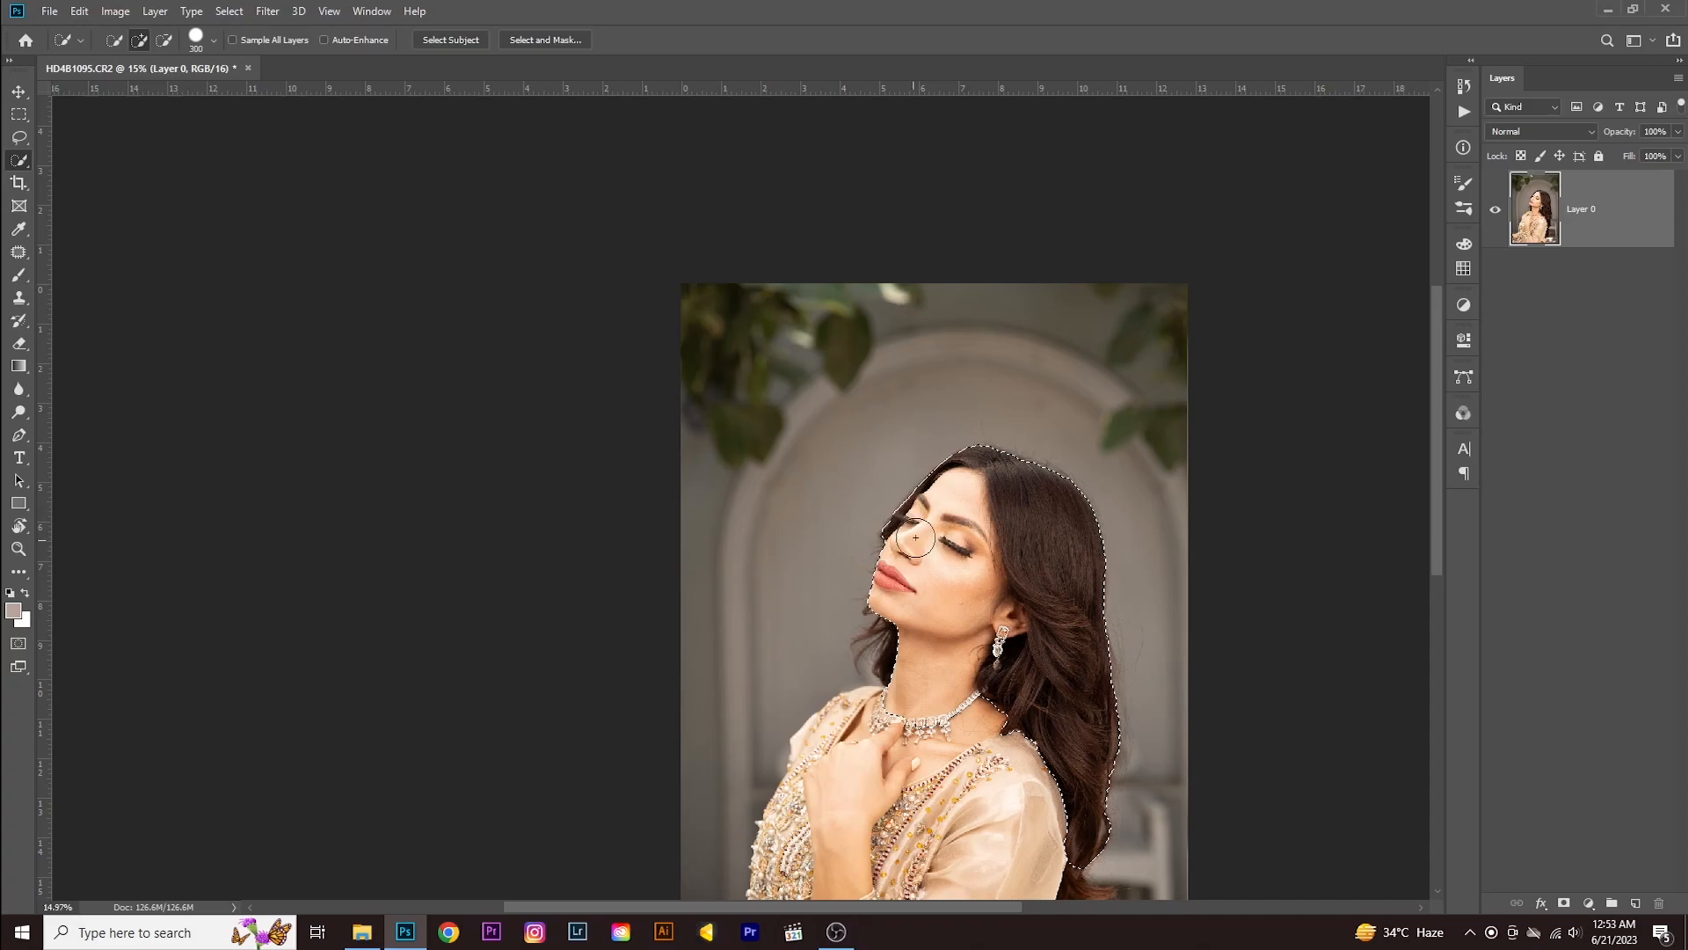
pyautogui.scroll(-5, 936, 527)
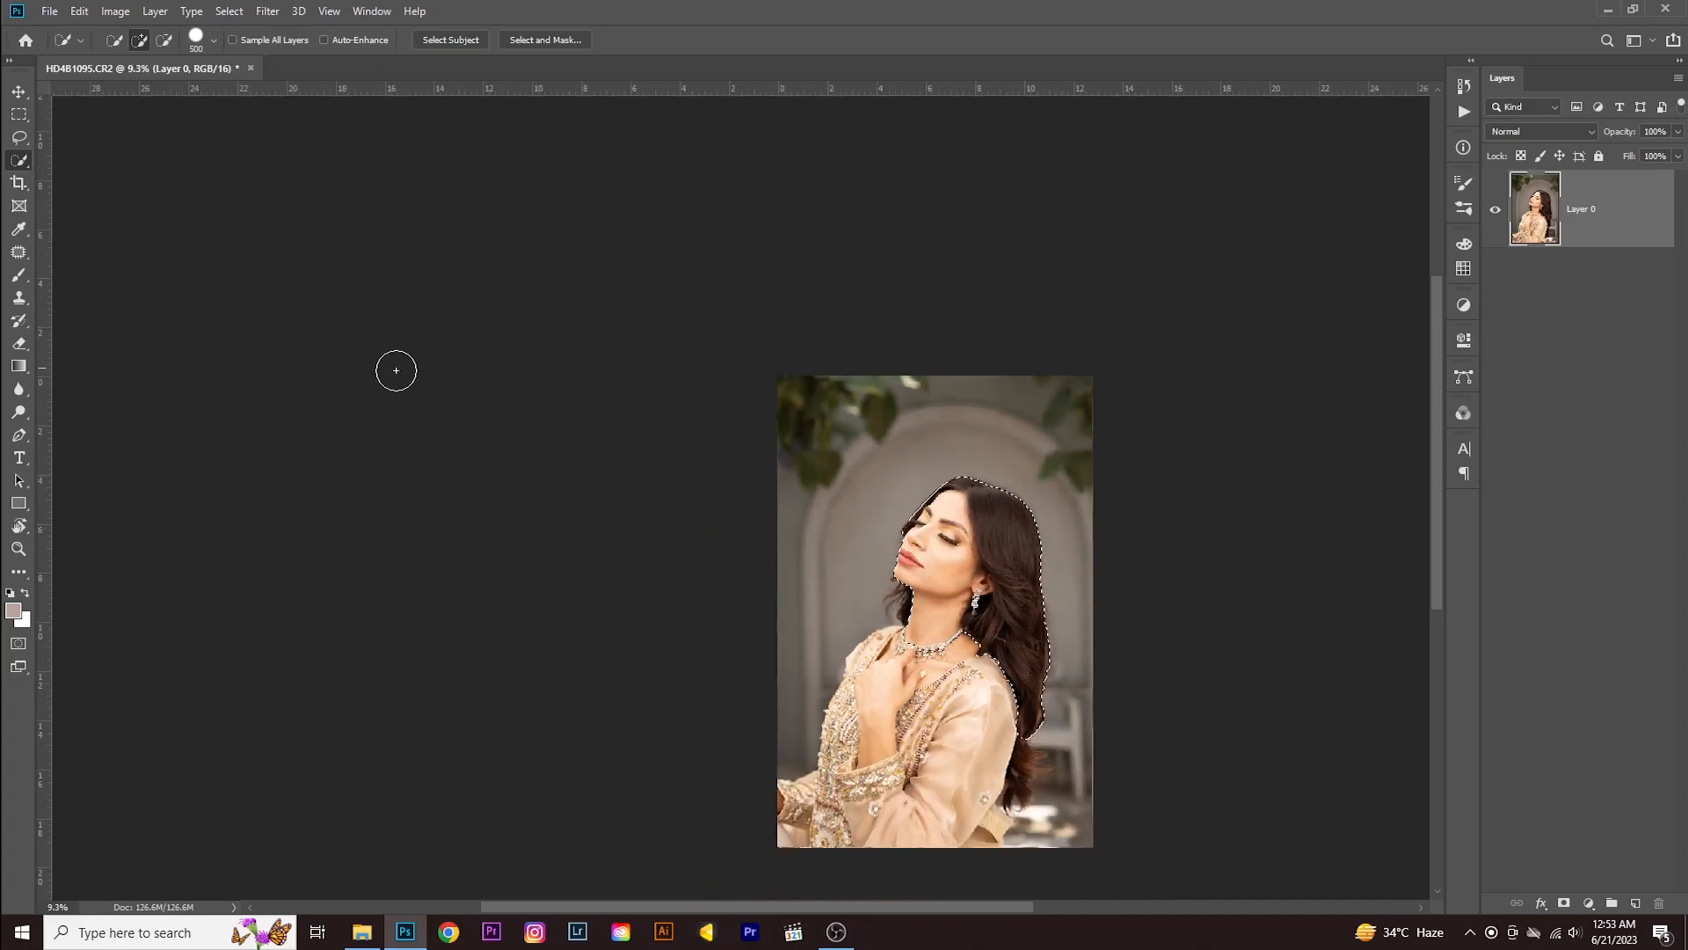
pyautogui.hotkey('ctrl', 'd')
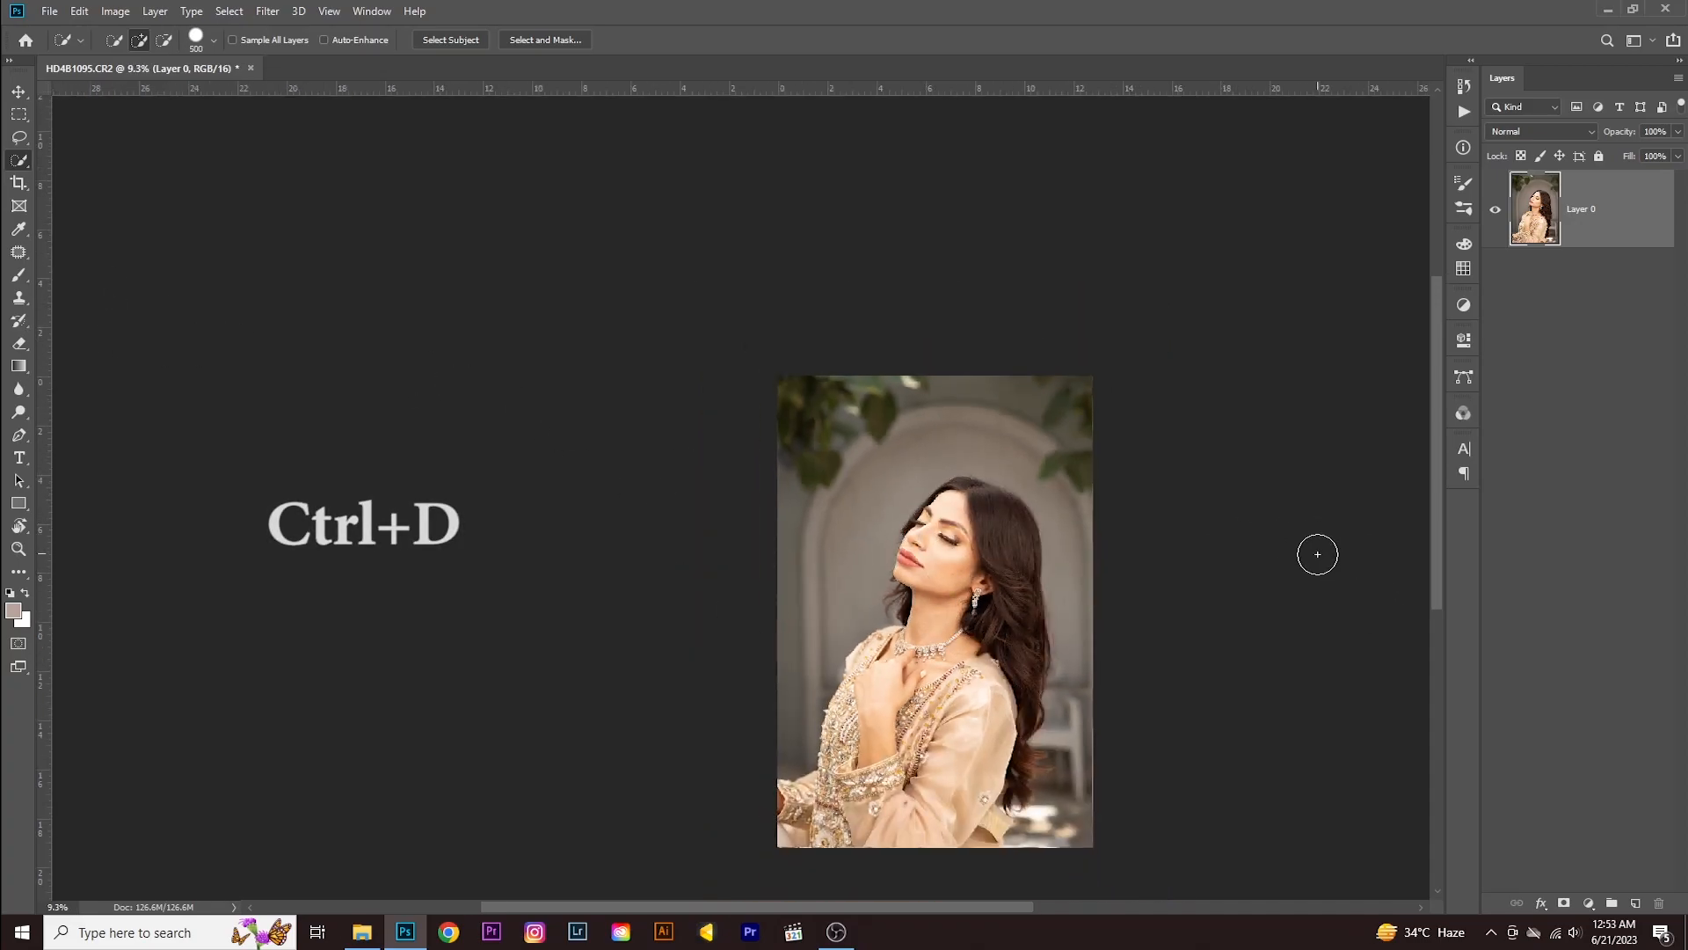
# - Try cropping away the upper strip of the photo, with its leaves and the arch above the woman's head
pyautogui.click(19, 186)
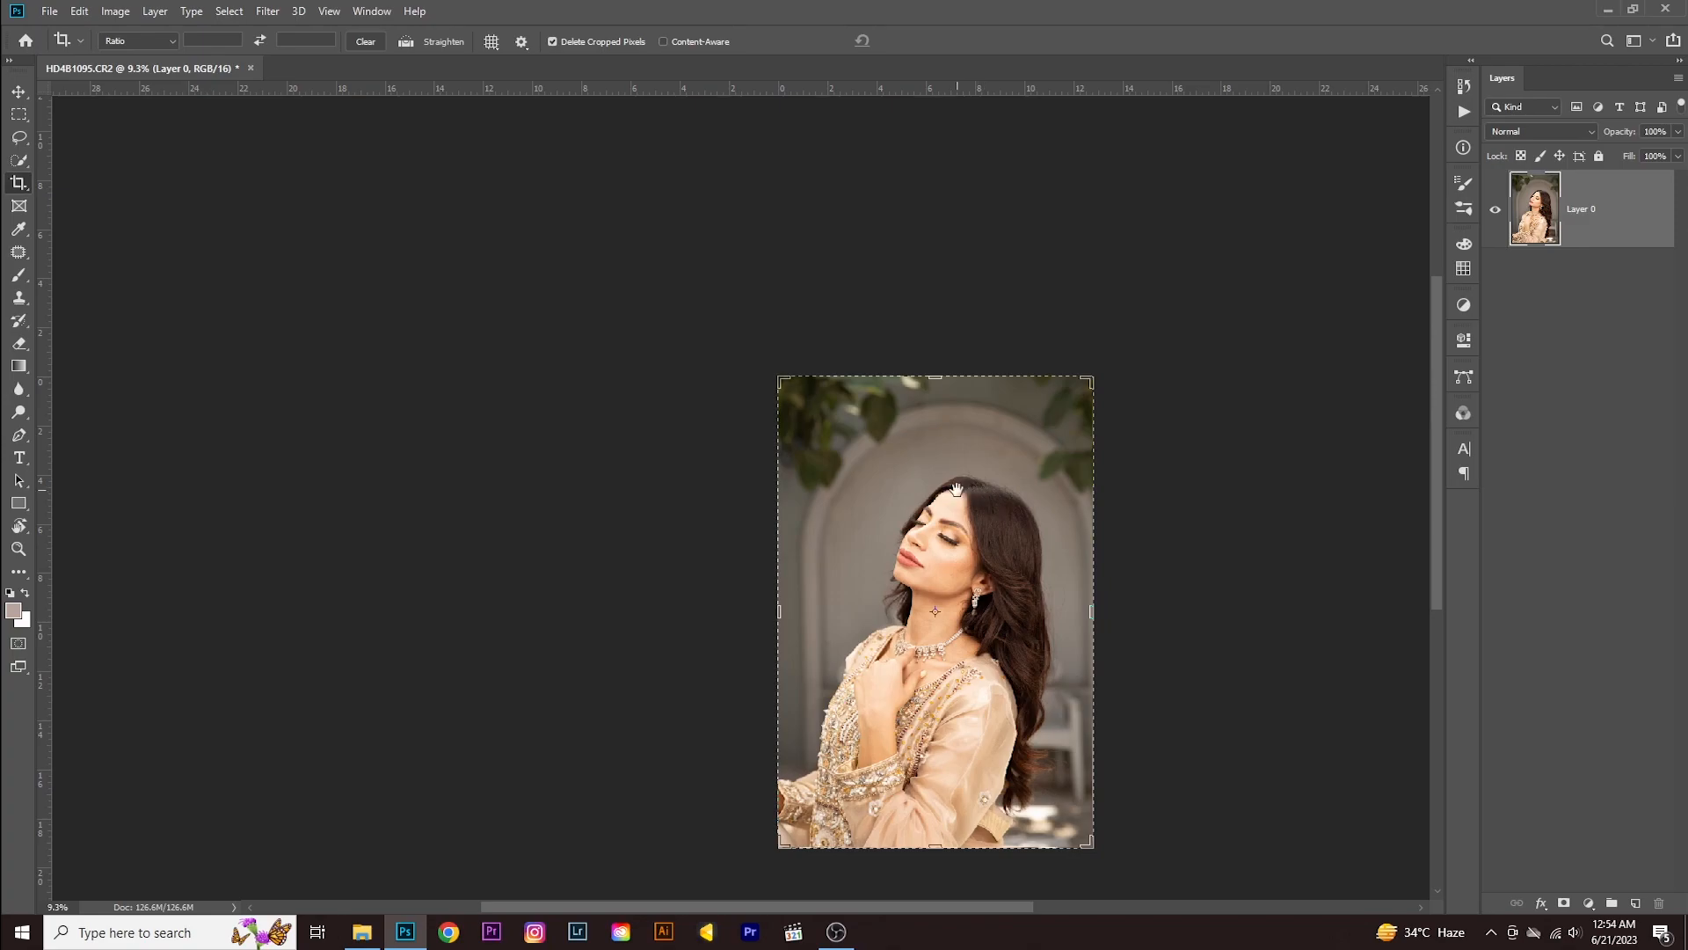
pyautogui.press('h')
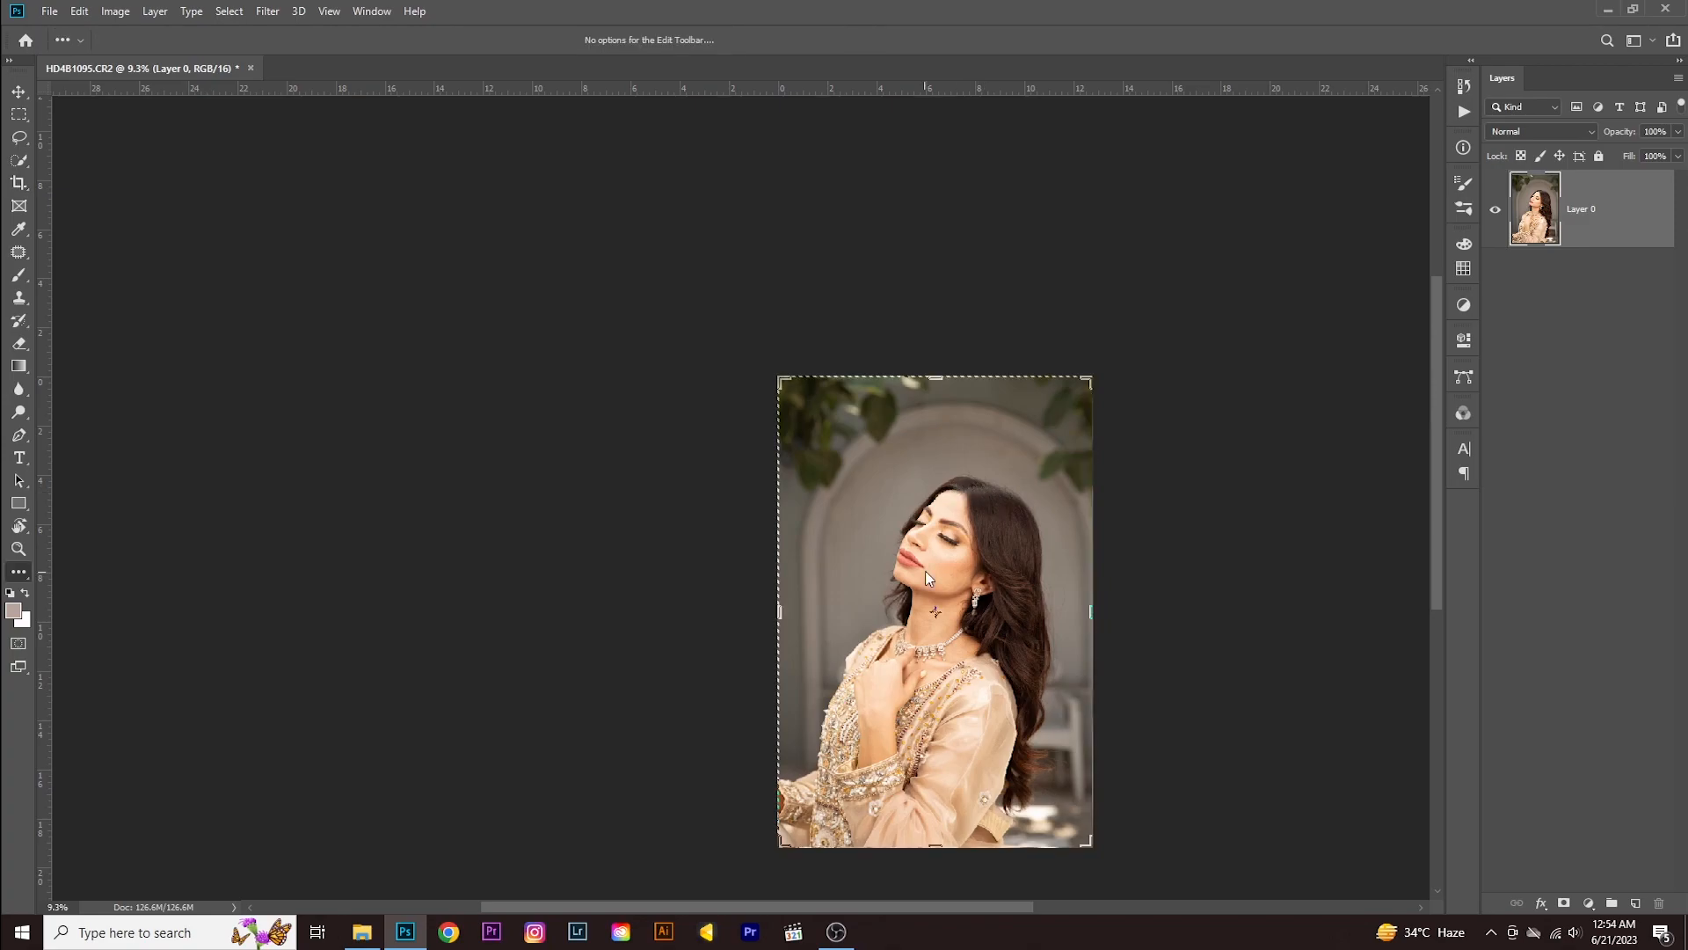
pyautogui.rightClick(921, 508)
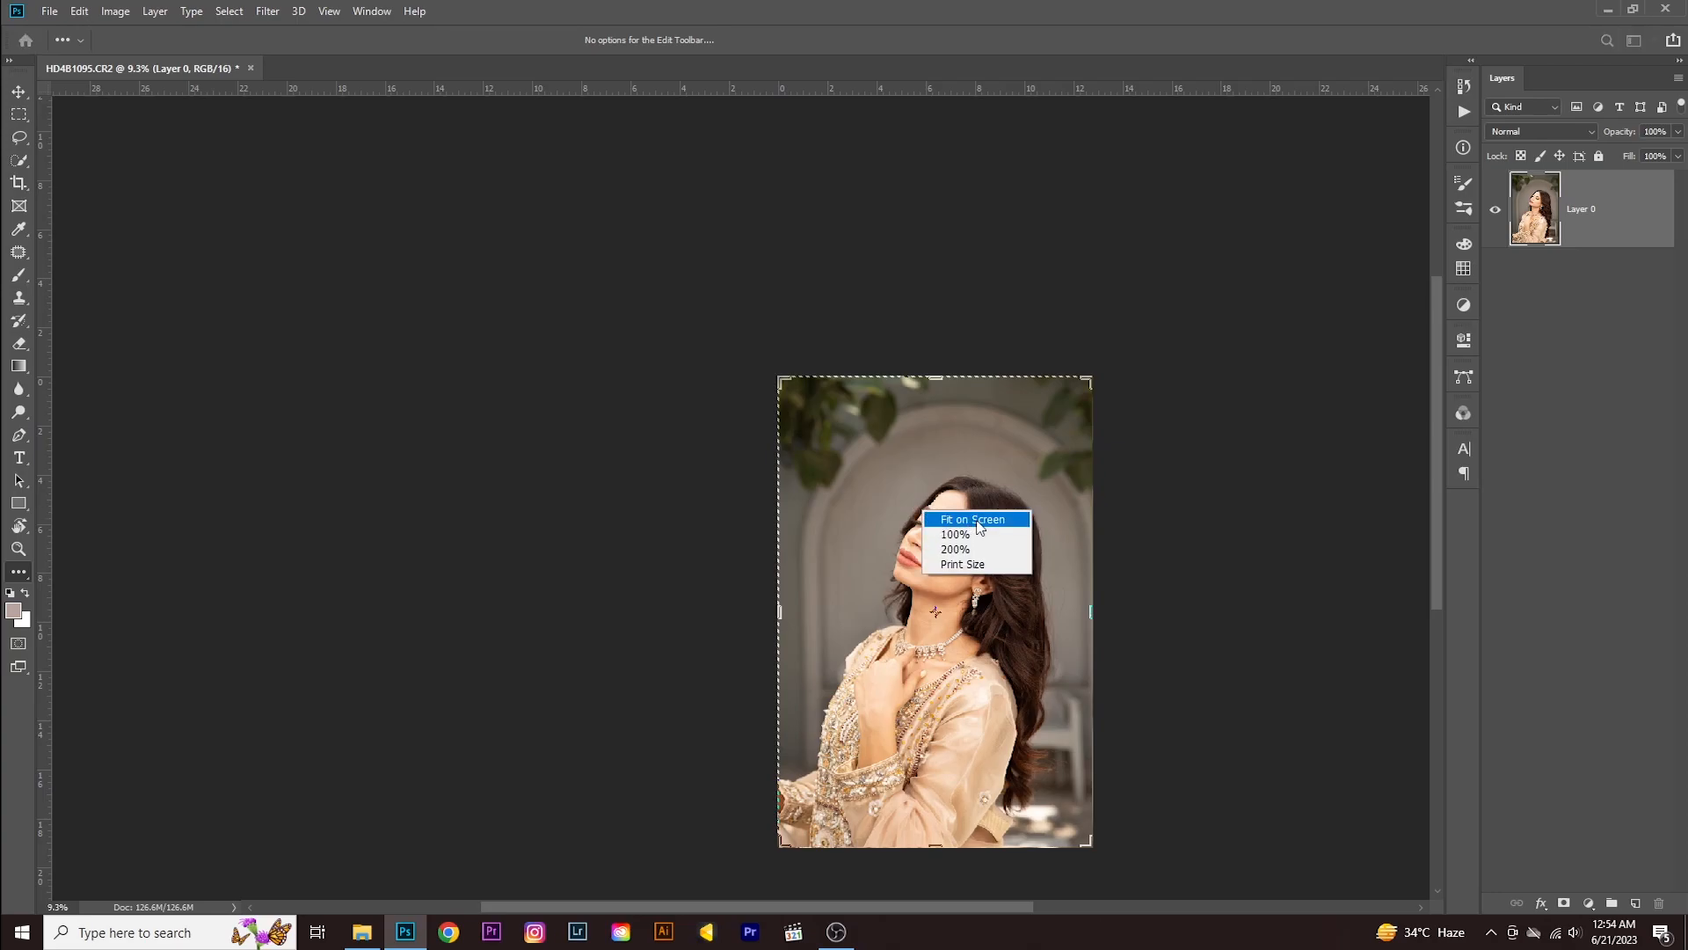
pyautogui.click(973, 520)
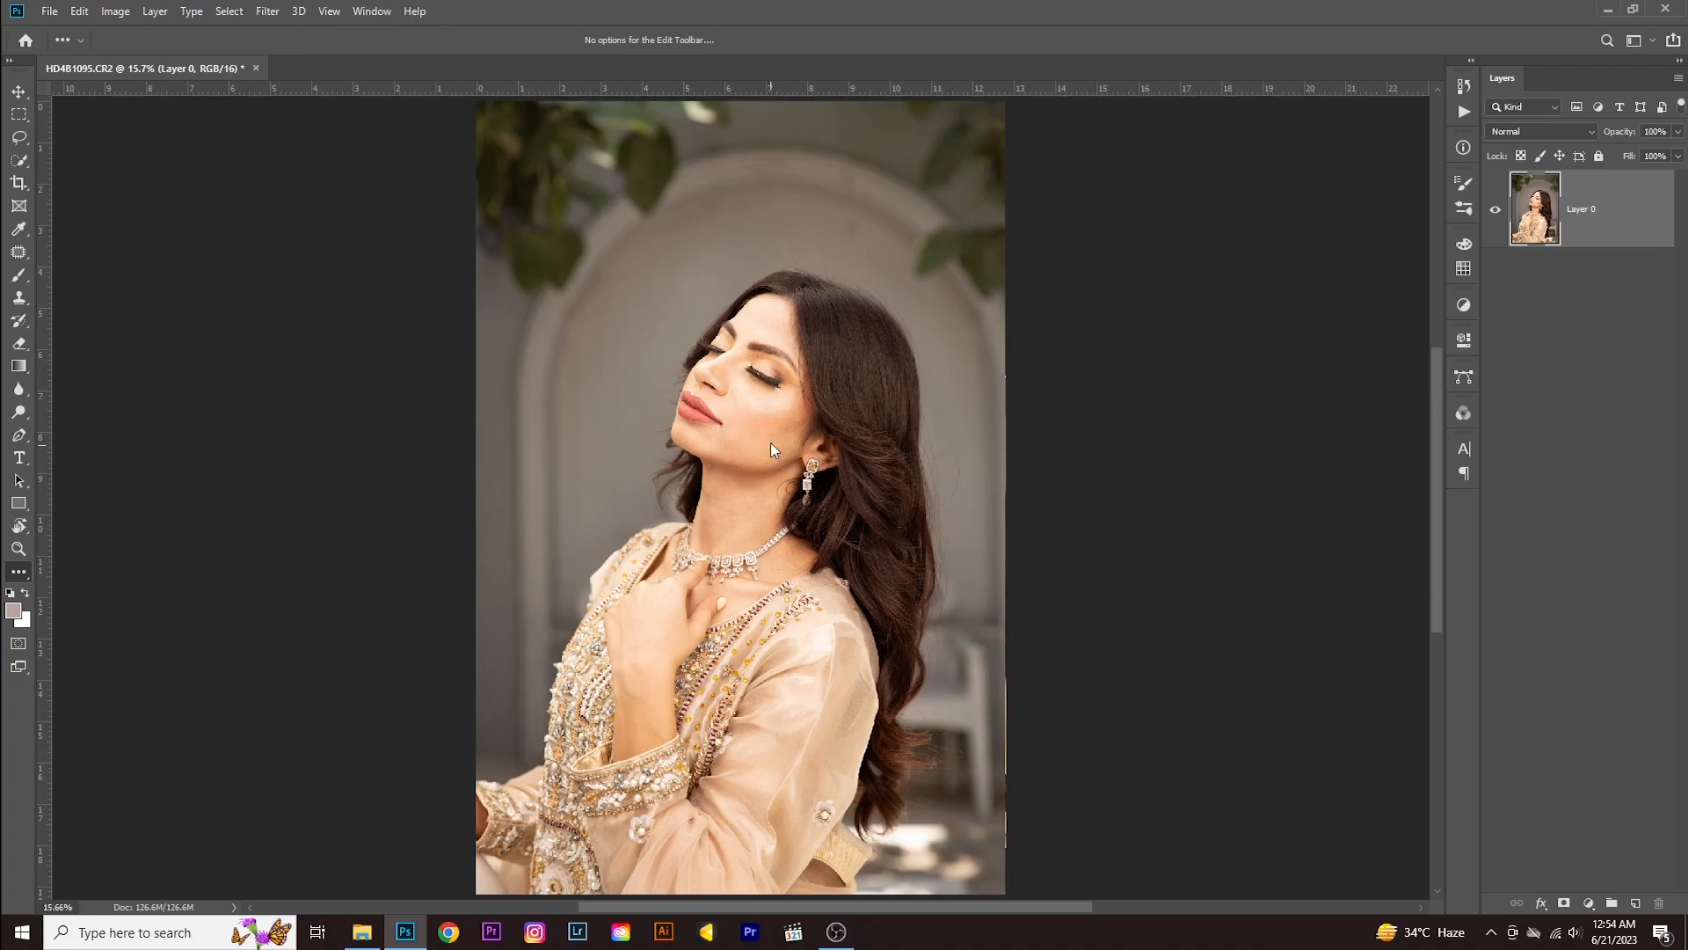
pyautogui.click(18, 182)
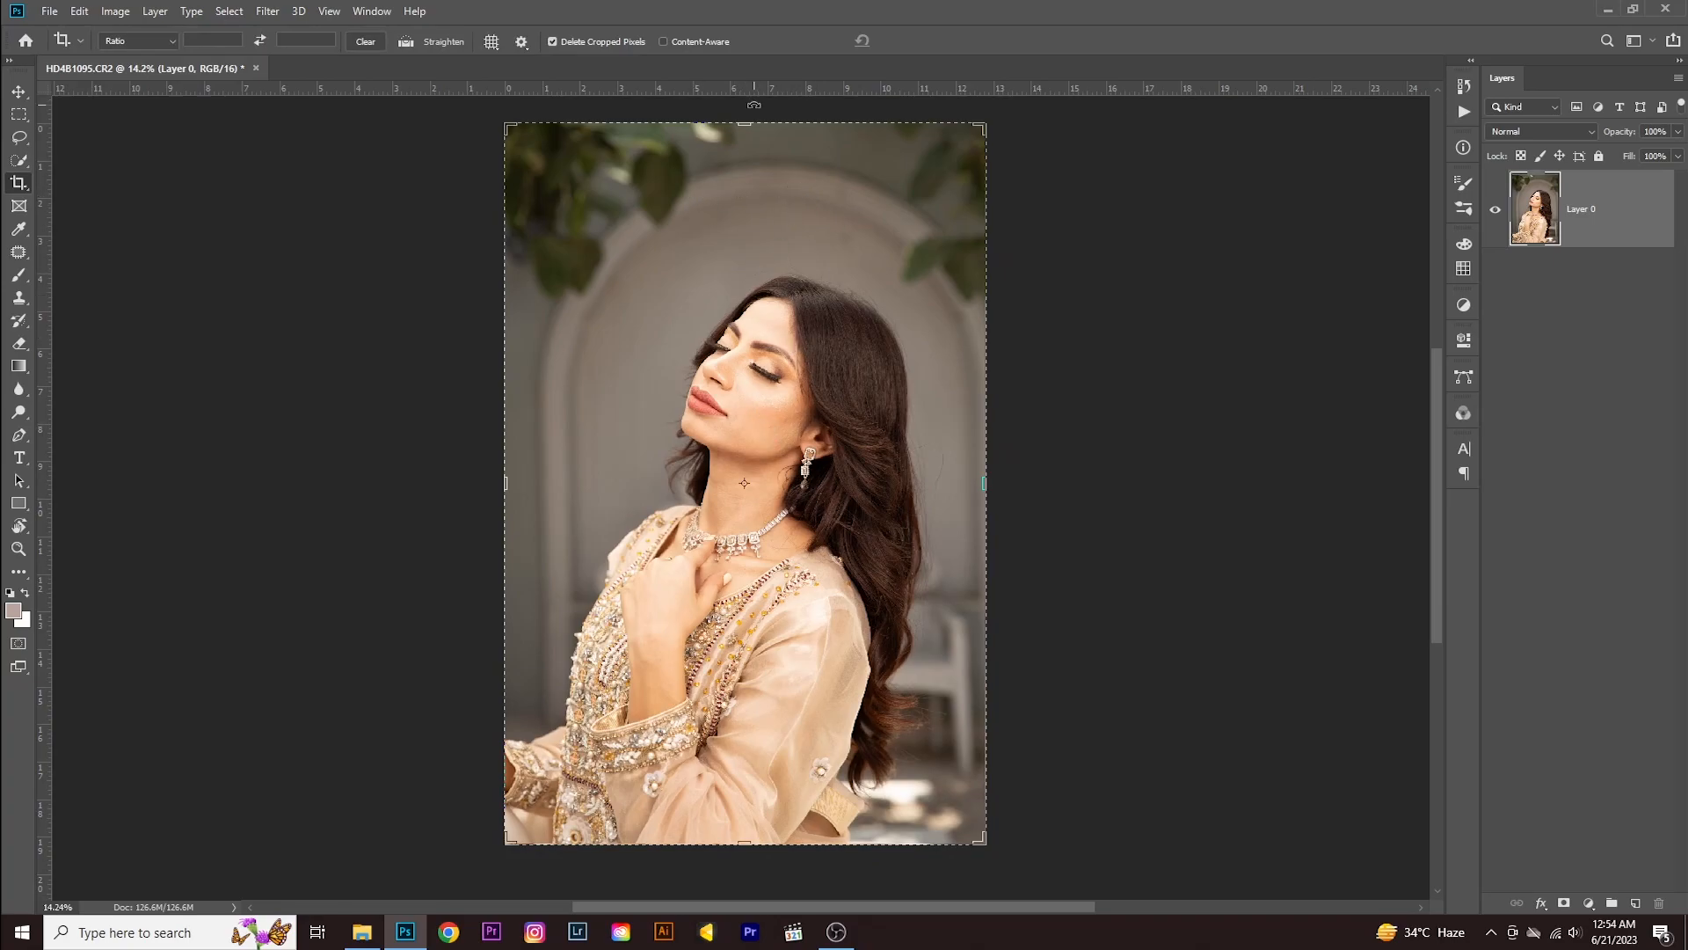
pyautogui.moveTo(744, 115); pyautogui.dragTo(739, 177)
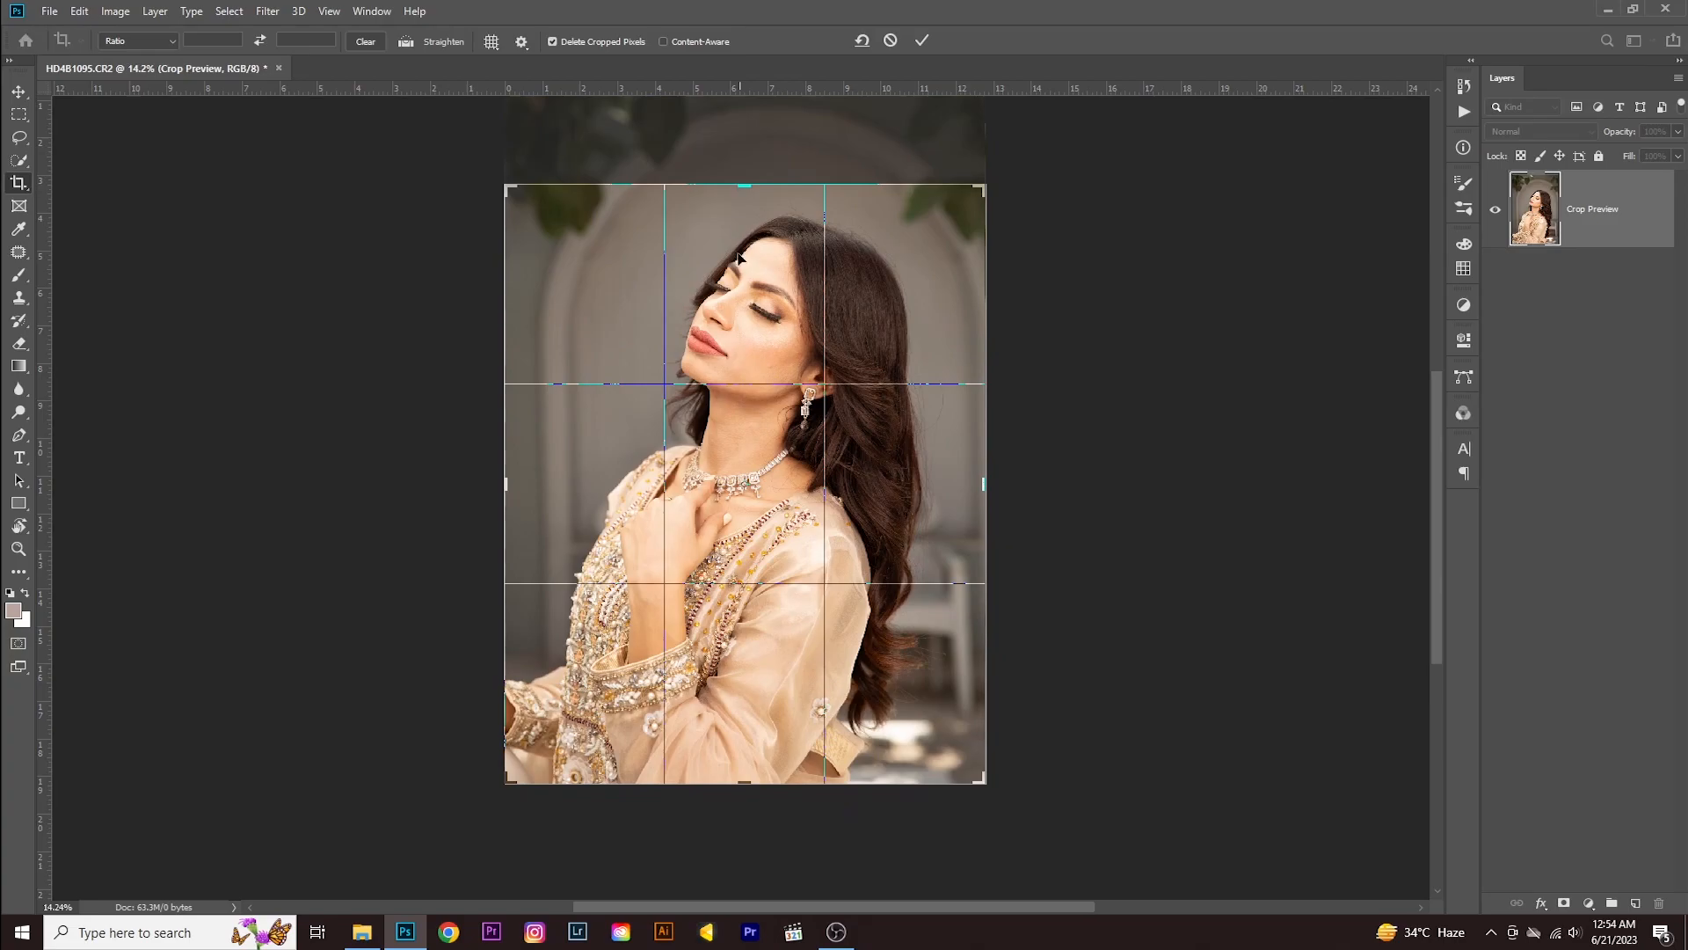
pyautogui.press('Return')
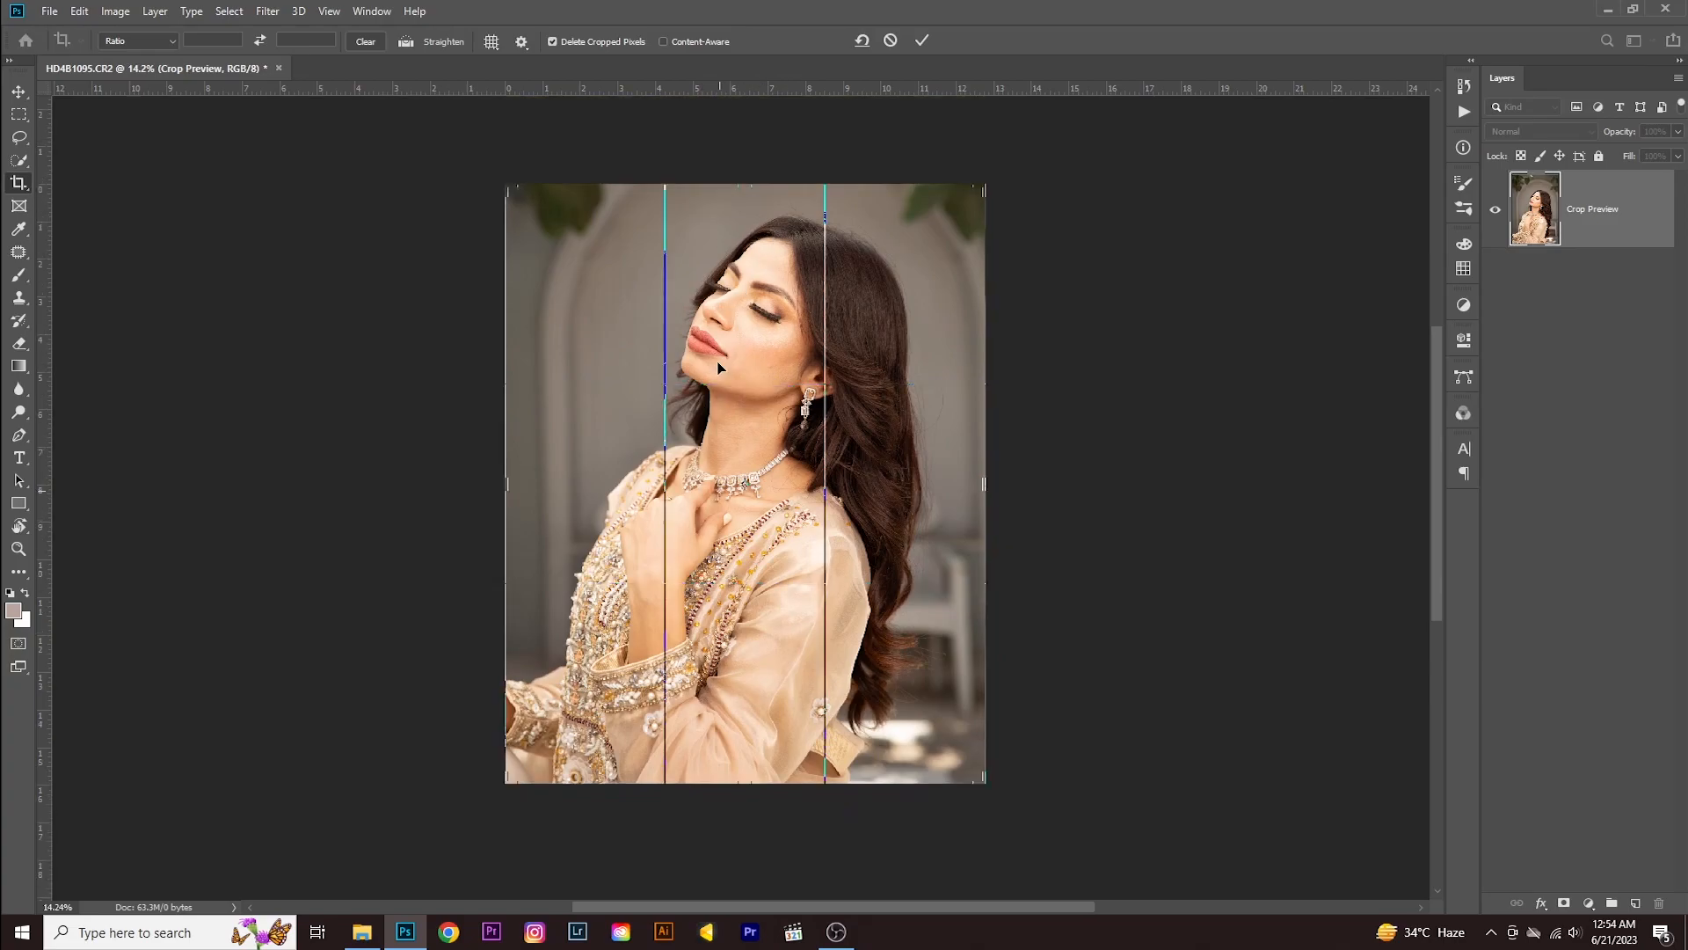
pyautogui.click(753, 395)
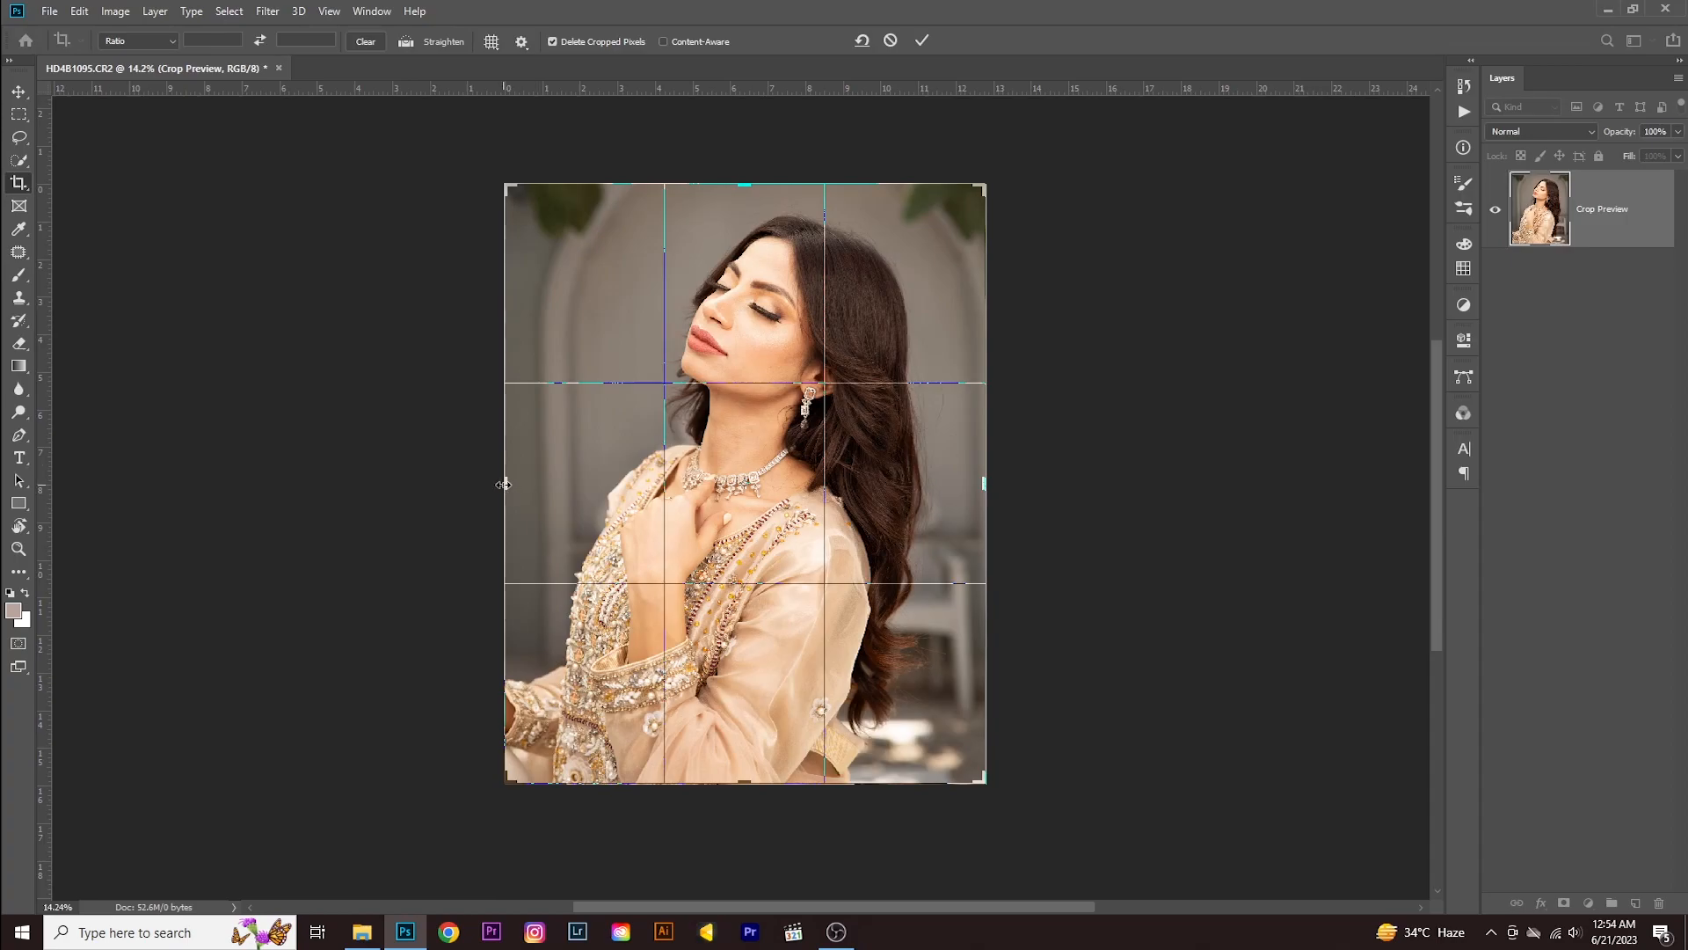
# - Try a tighter crop around the woman by trimming both sides, the lower edge and the upper edge of the photo
pyautogui.moveTo(503, 484); pyautogui.dragTo(526, 484)
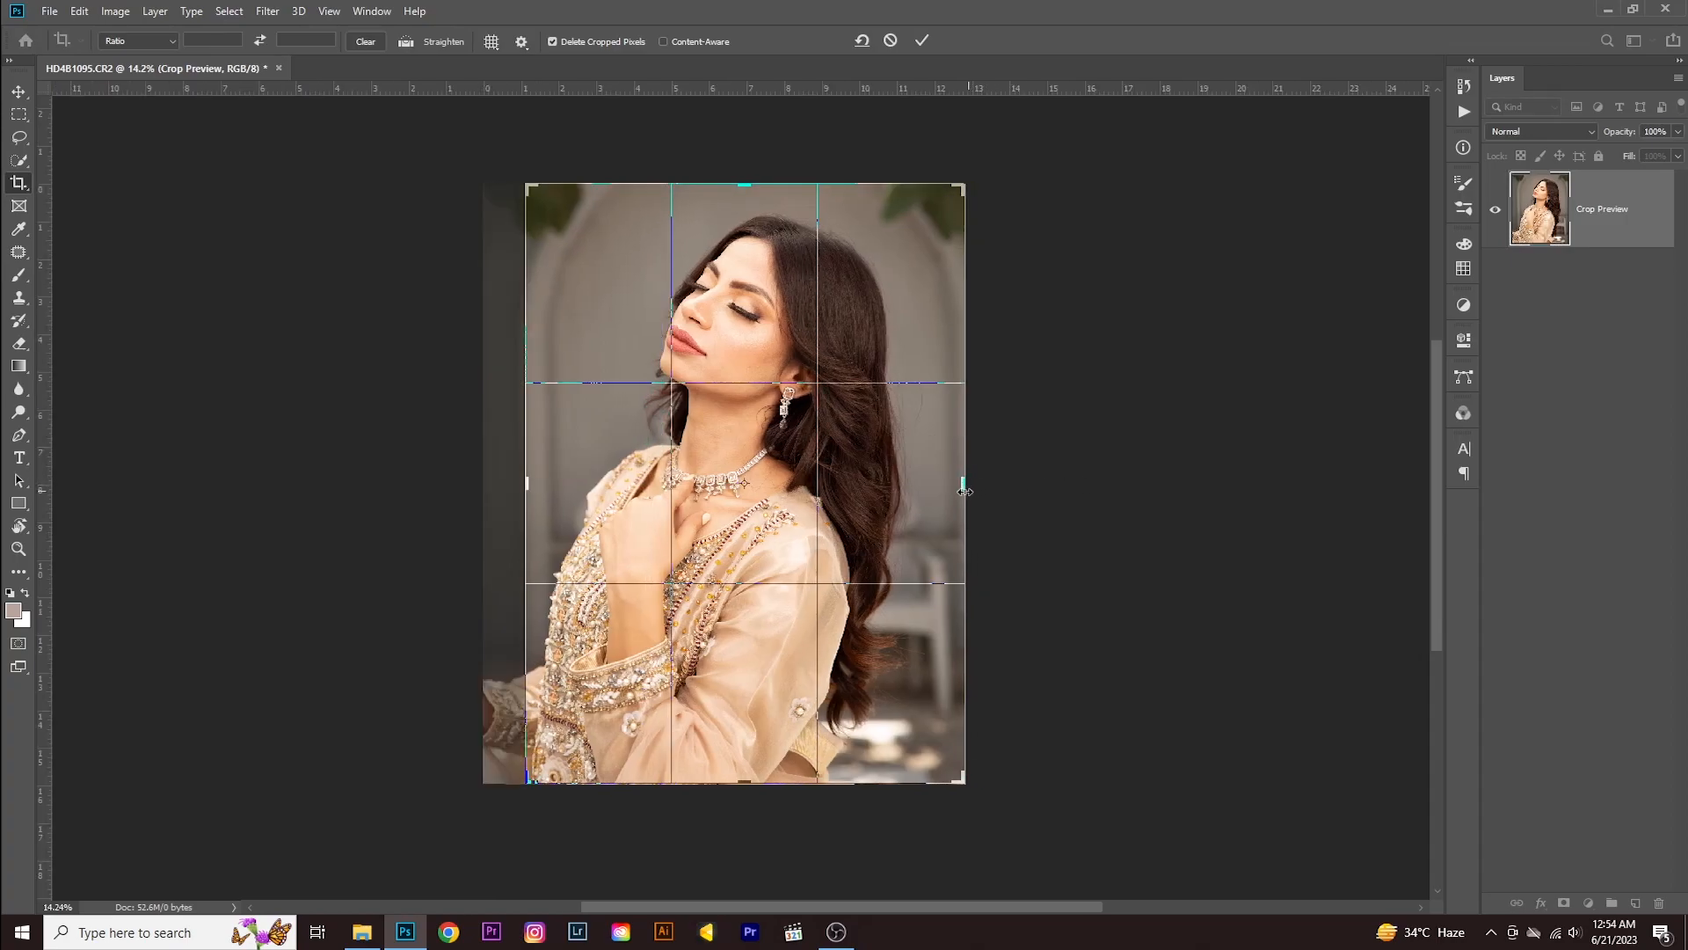
pyautogui.moveTo(965, 490); pyautogui.dragTo(954, 472)
pyautogui.moveTo(744, 784); pyautogui.dragTo(755, 755)
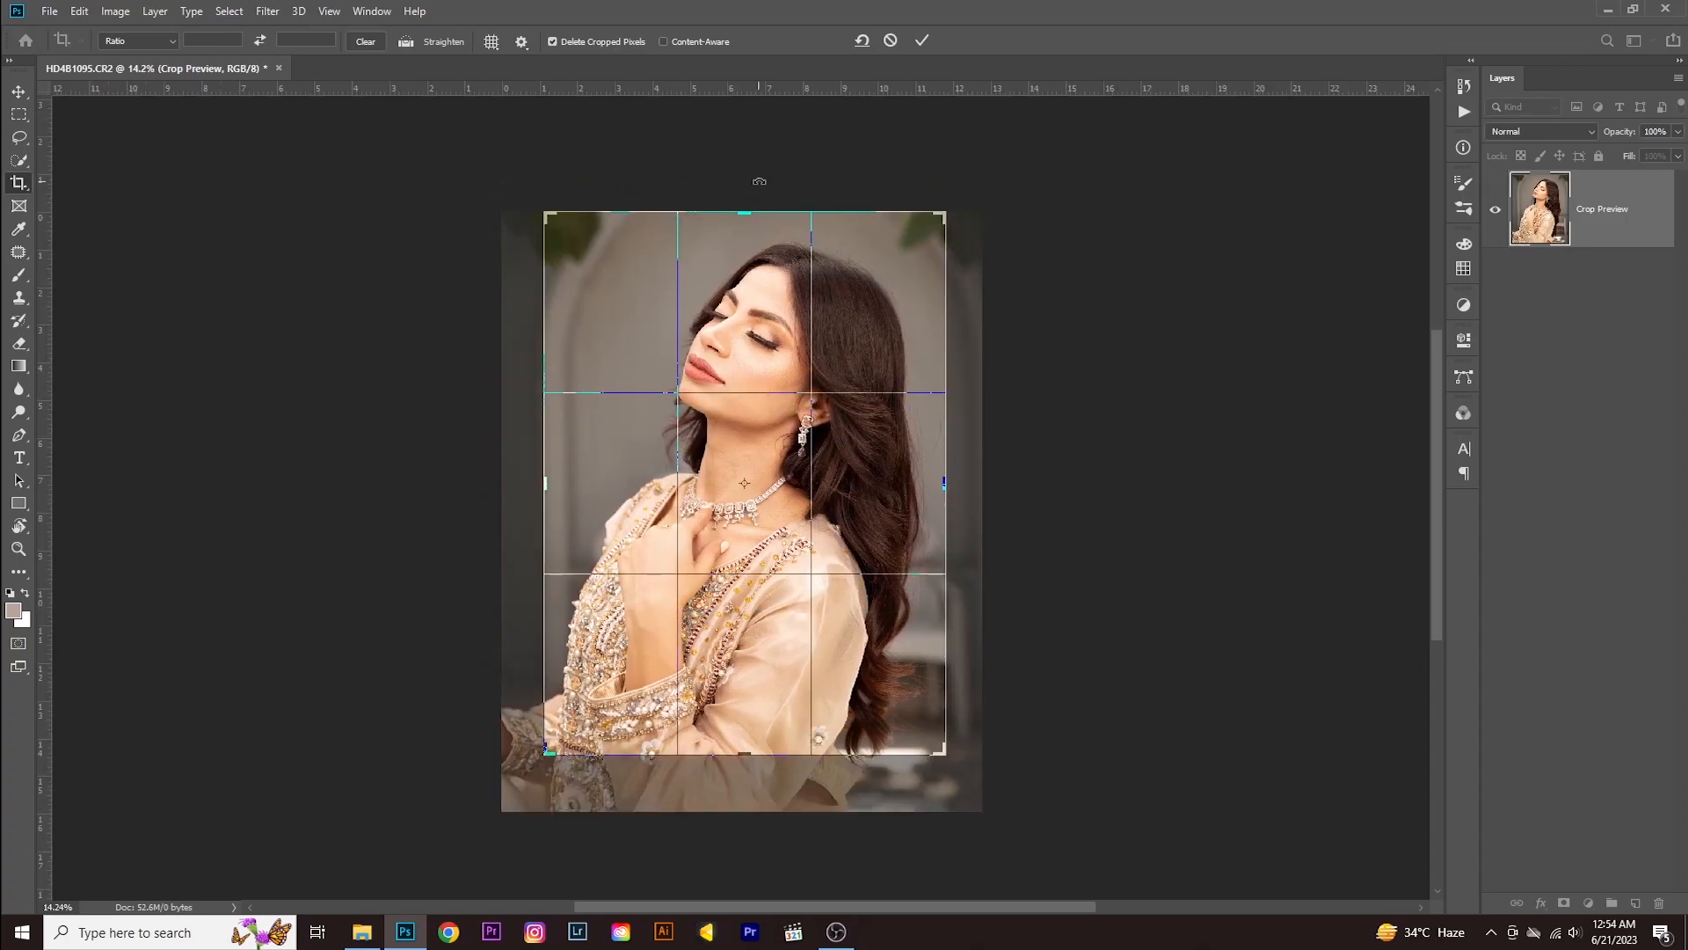
pyautogui.moveTo(748, 212); pyautogui.dragTo(748, 234)
pyautogui.press('Return')
pyautogui.rightClick(791, 420)
pyautogui.click(792, 420)
pyautogui.scroll(-2, 746, 394)
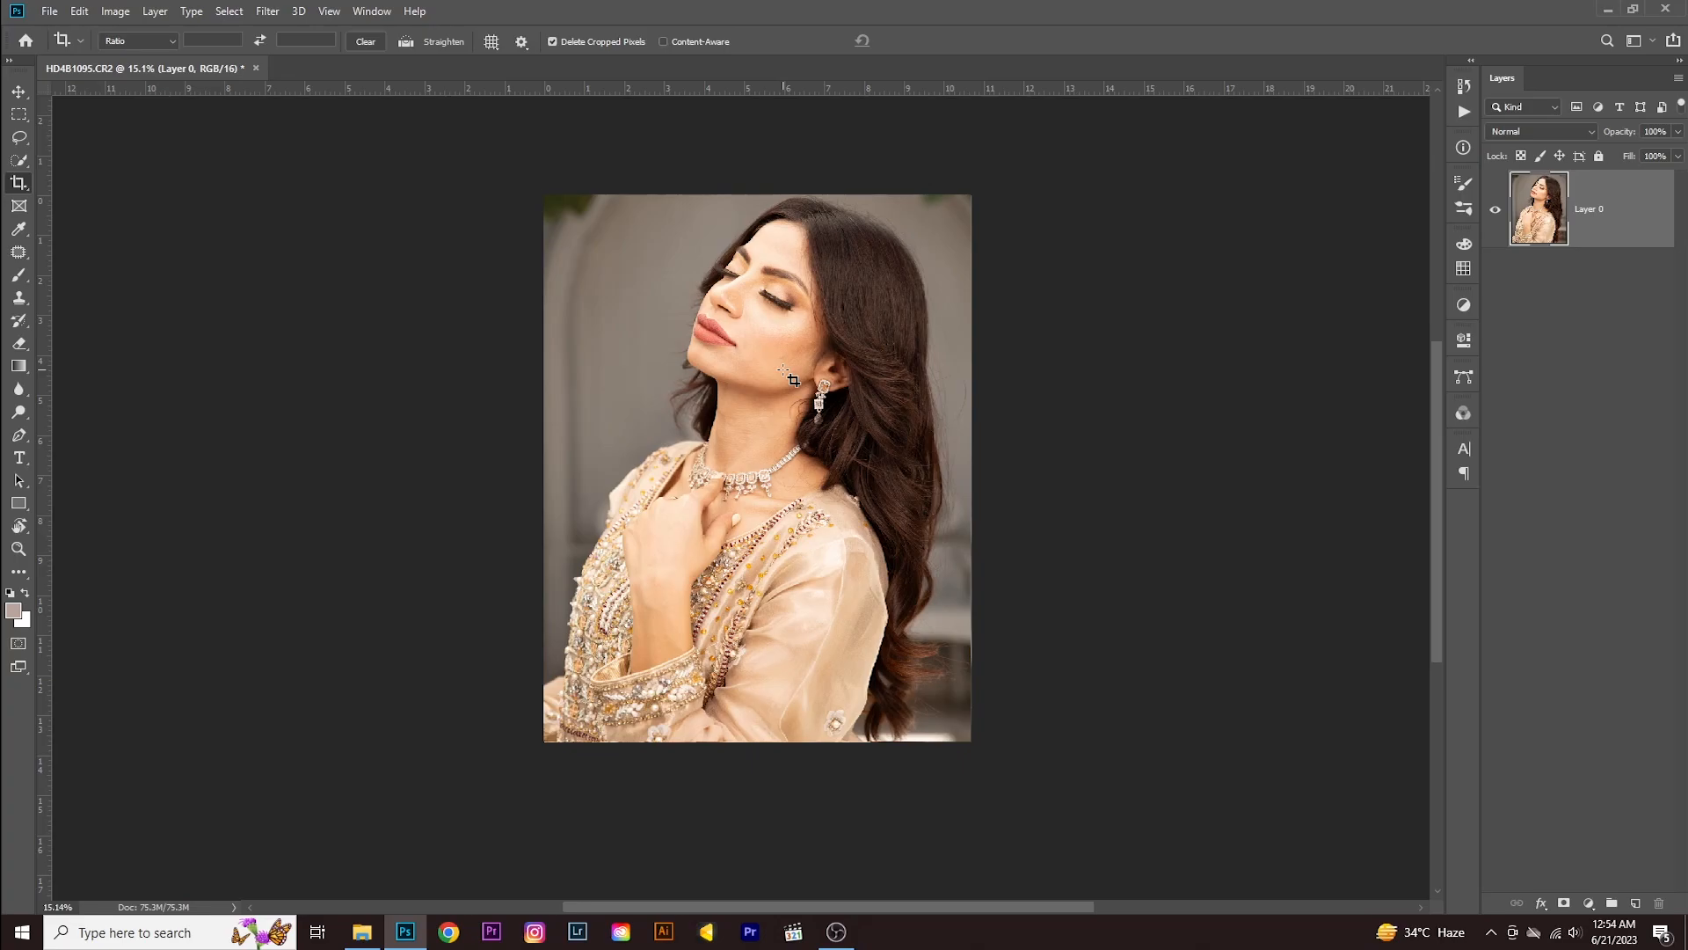
# - Undo both crops to restore the full photo, and clear the old selection around the woman
pyautogui.hotkey('ctrl', 'z')
pyautogui.hotkey('ctrl', 'z')
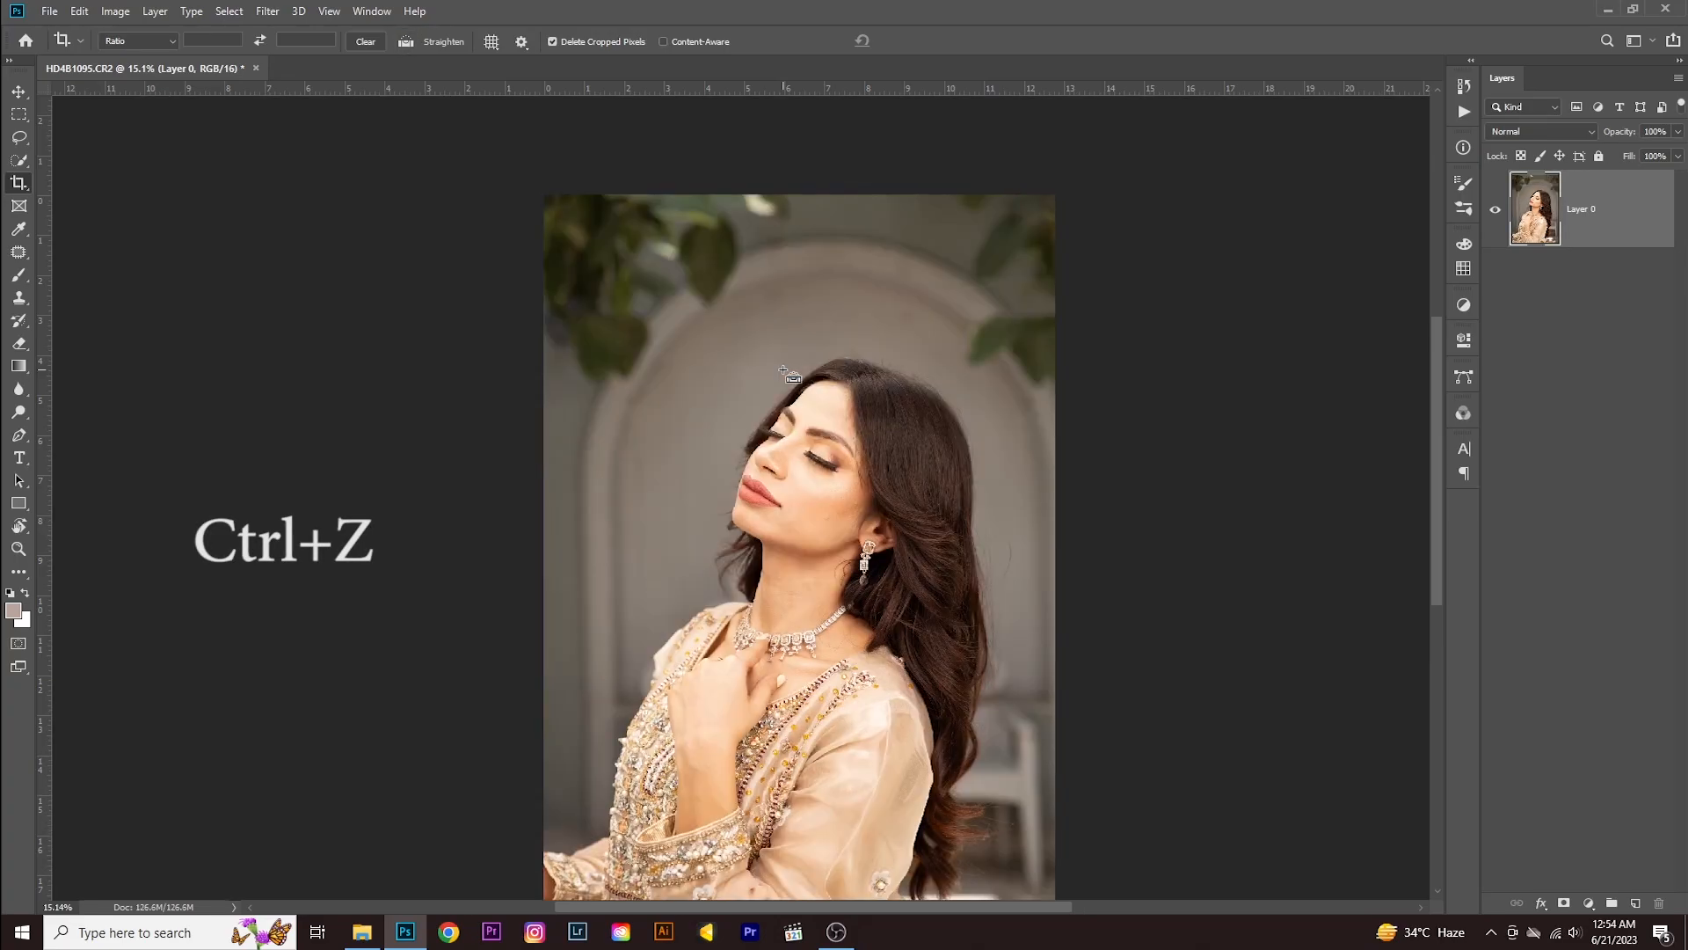
pyautogui.scroll(-2, 837, 395)
pyautogui.hotkey('ctrl', 'z')
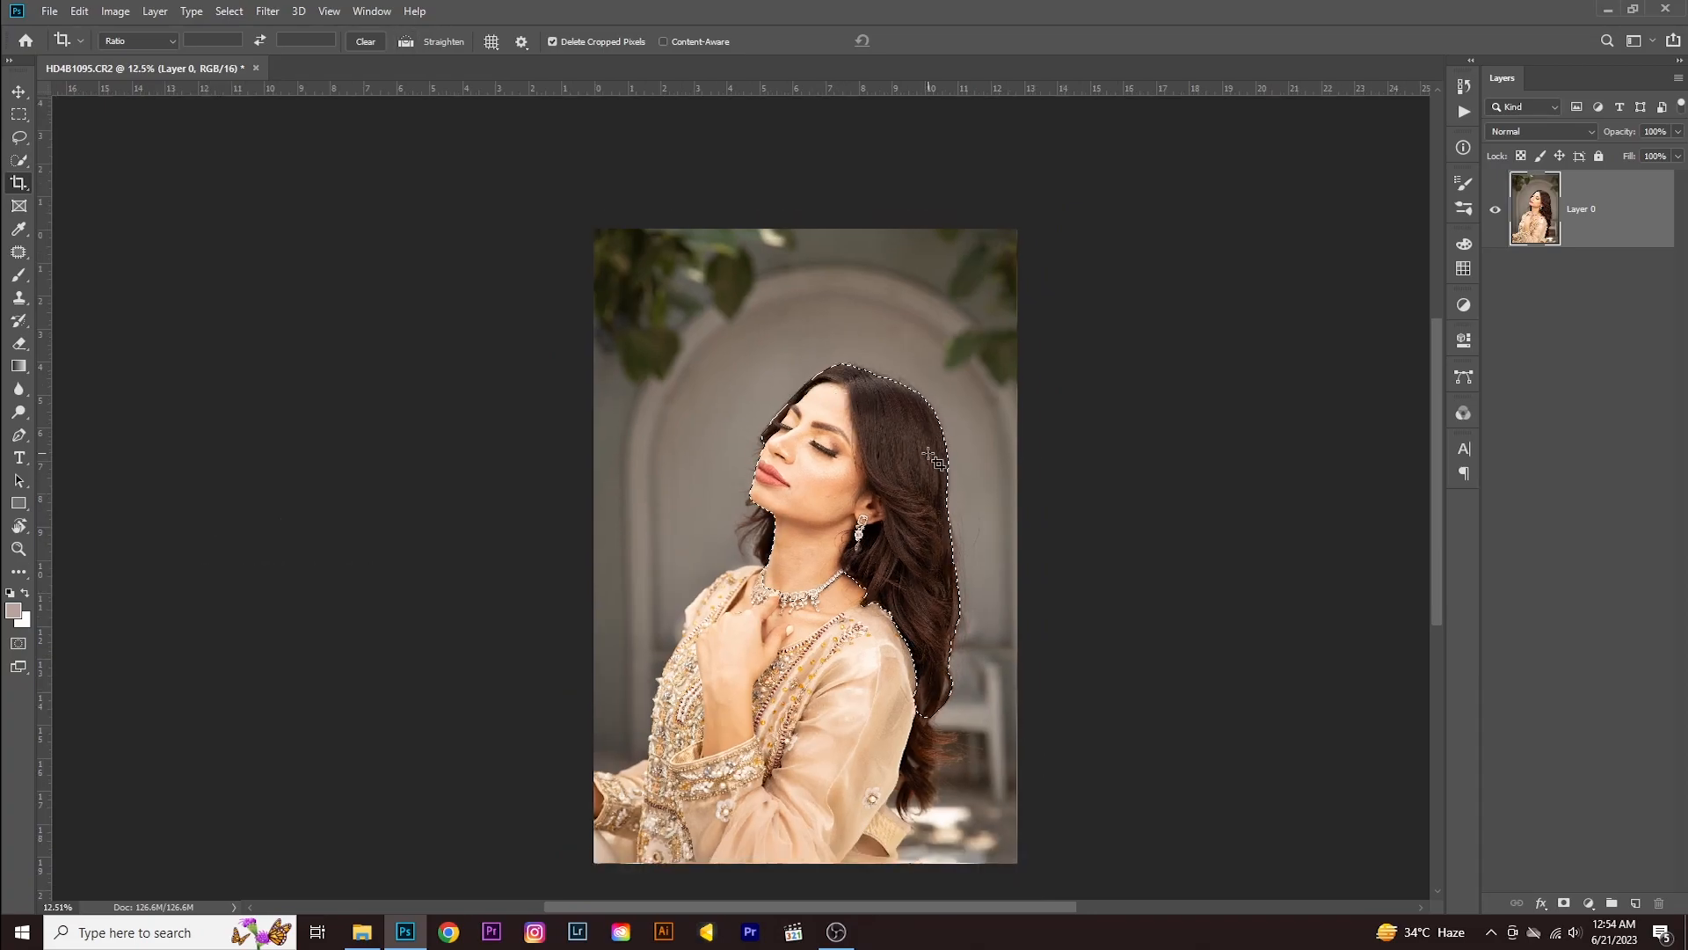
pyautogui.hotkey('ctrl', 'd')
pyautogui.rightClick(829, 413)
pyautogui.click(844, 423)
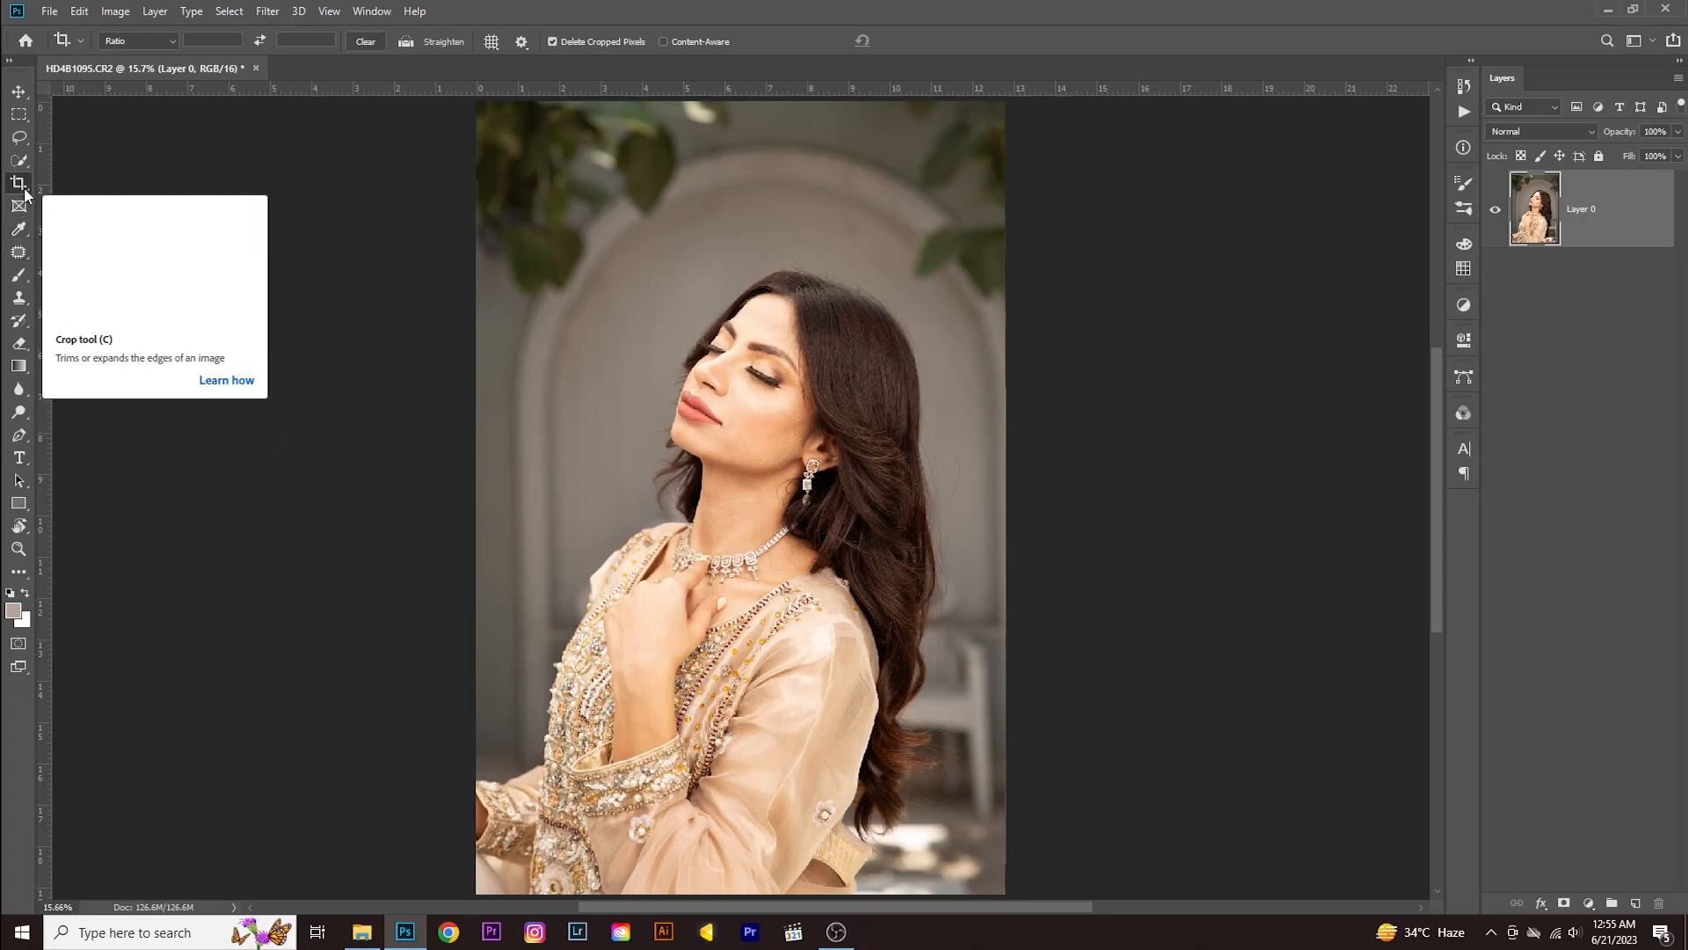
# - Switch to the Patch tool from the group of healing tools
pyautogui.click(18, 253)
pyautogui.rightClick(19, 259)
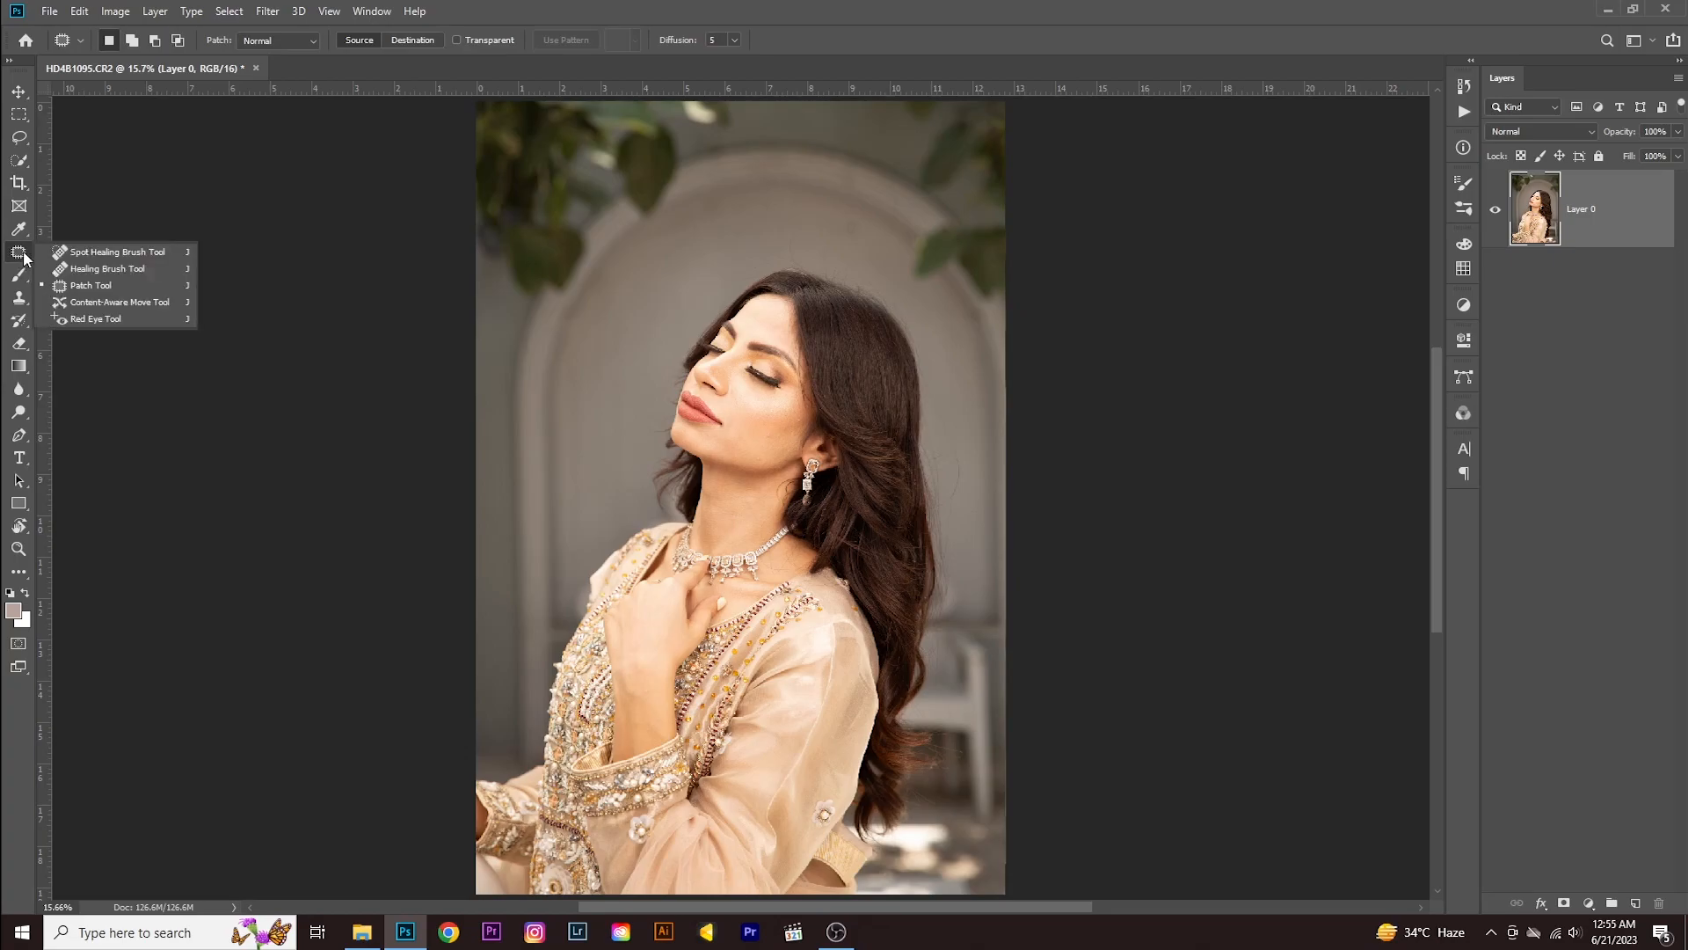
pyautogui.click(95, 290)
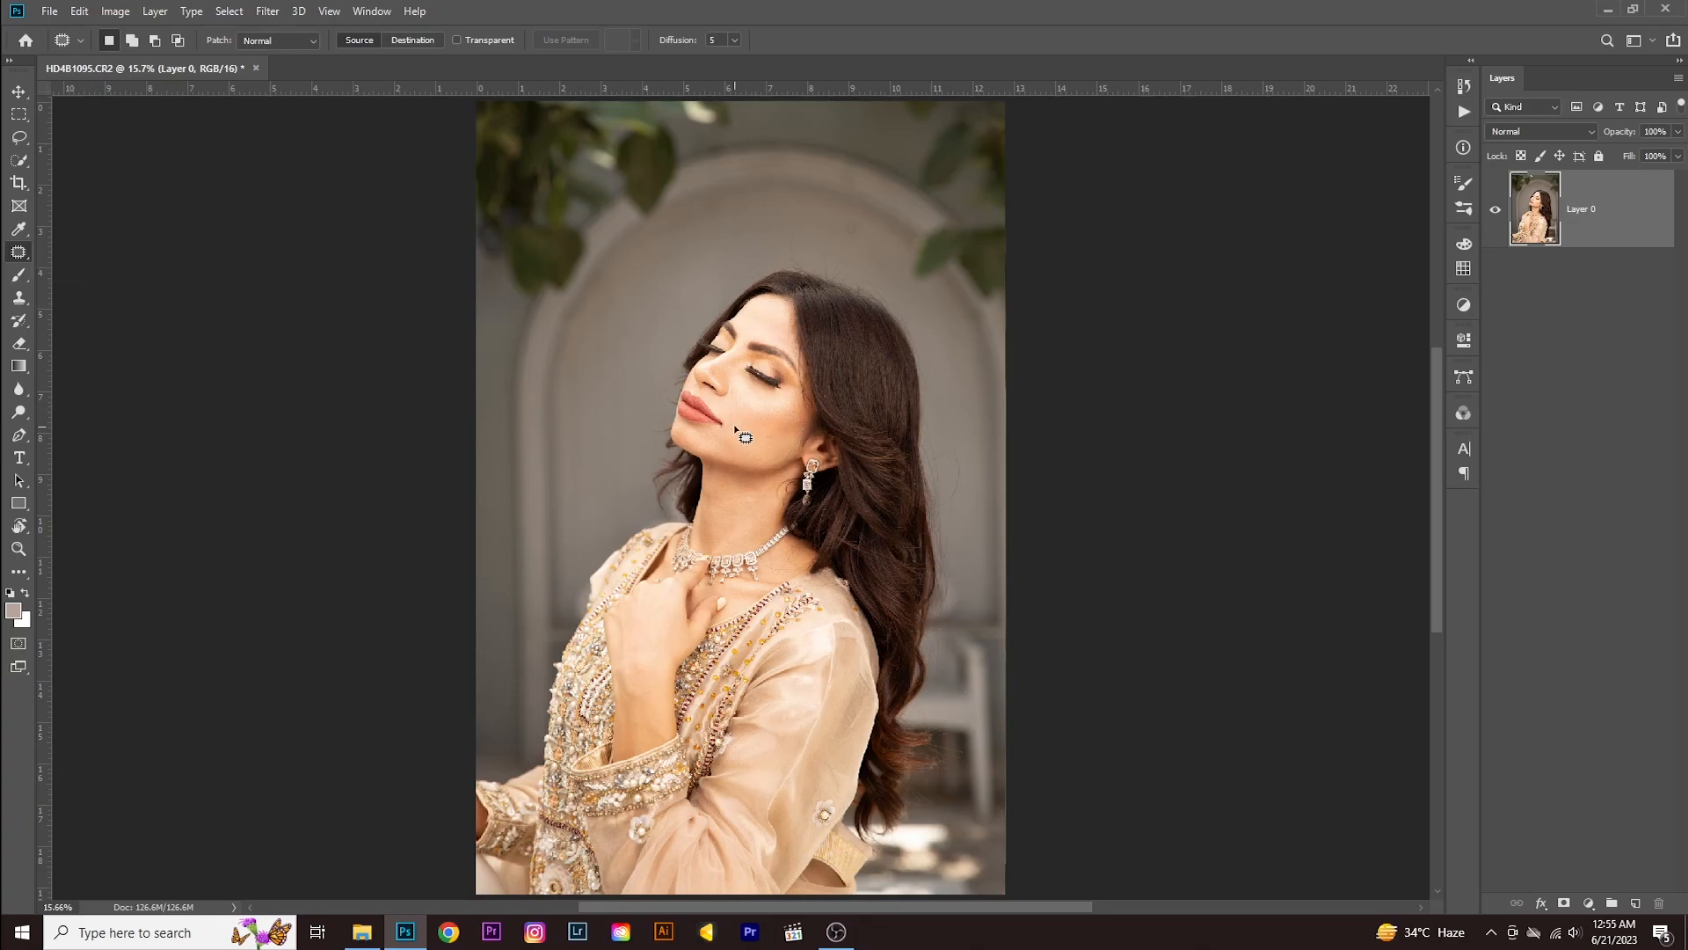
# - Magnify the photo around the woman's closed eye to 50%, and zoom back out to 16.67%
pyautogui.keyDown('ctrl'); pyautogui.click(766, 386); pyautogui.keyUp('ctrl')
pyautogui.keyDown('ctrl'); pyautogui.click(769, 380); pyautogui.keyUp('ctrl')
pyautogui.keyDown('ctrl'); pyautogui.click(775, 375); pyautogui.keyUp('ctrl')
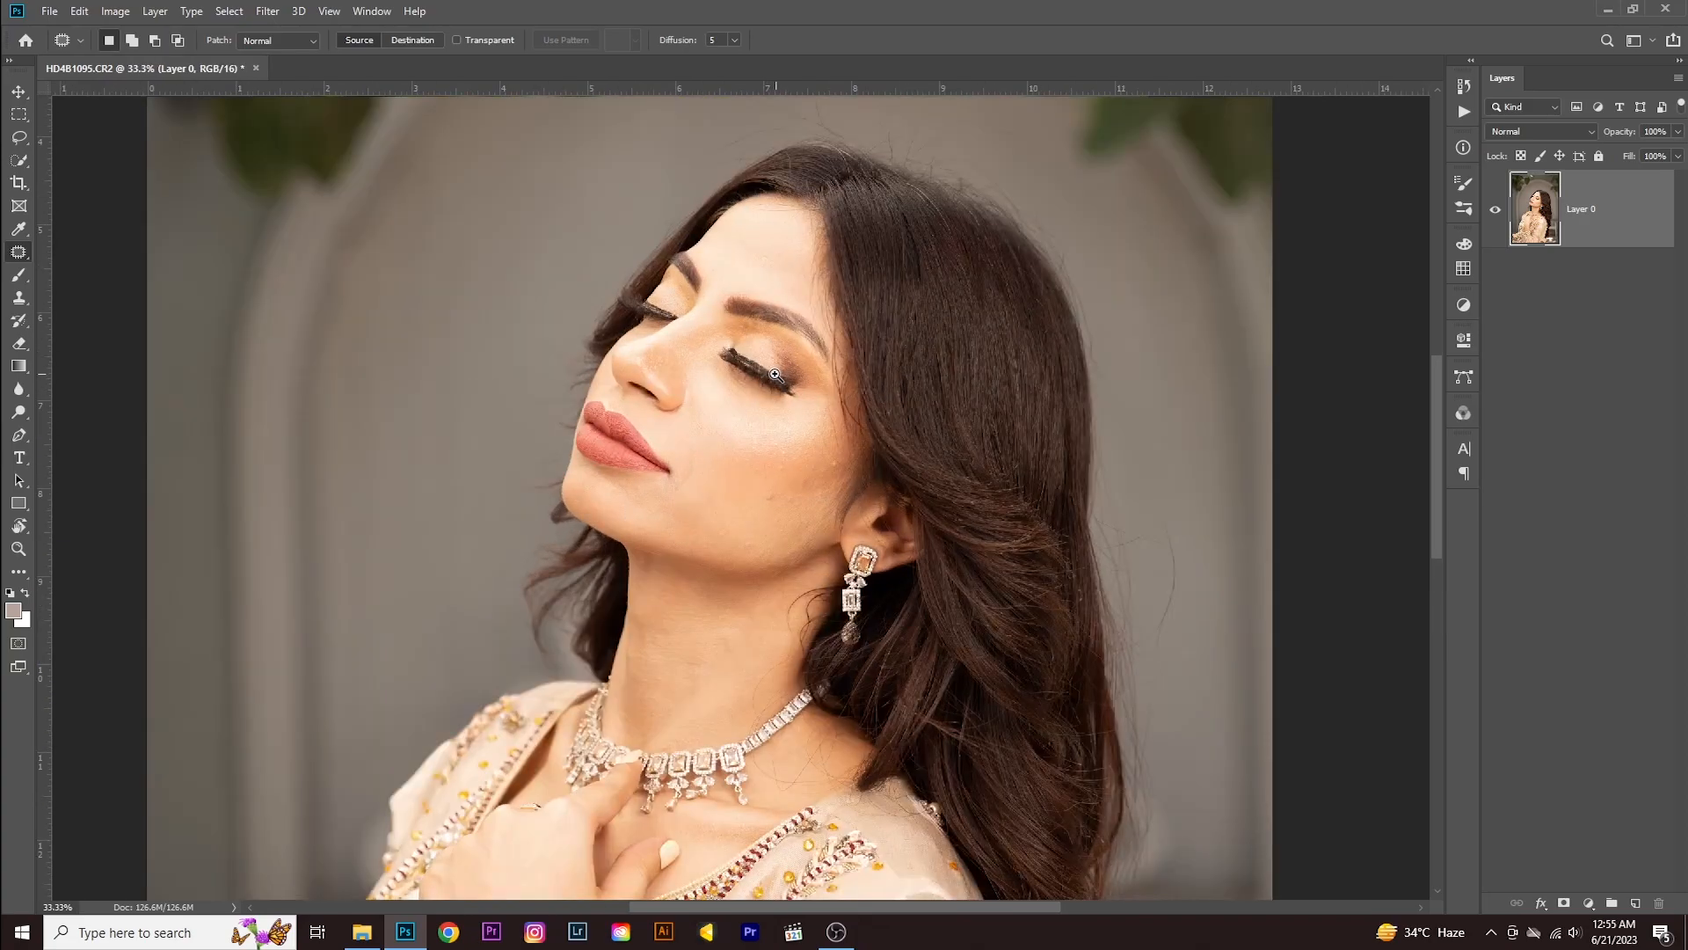
pyautogui.keyDown('ctrl'); pyautogui.click(773, 376); pyautogui.keyUp('ctrl')
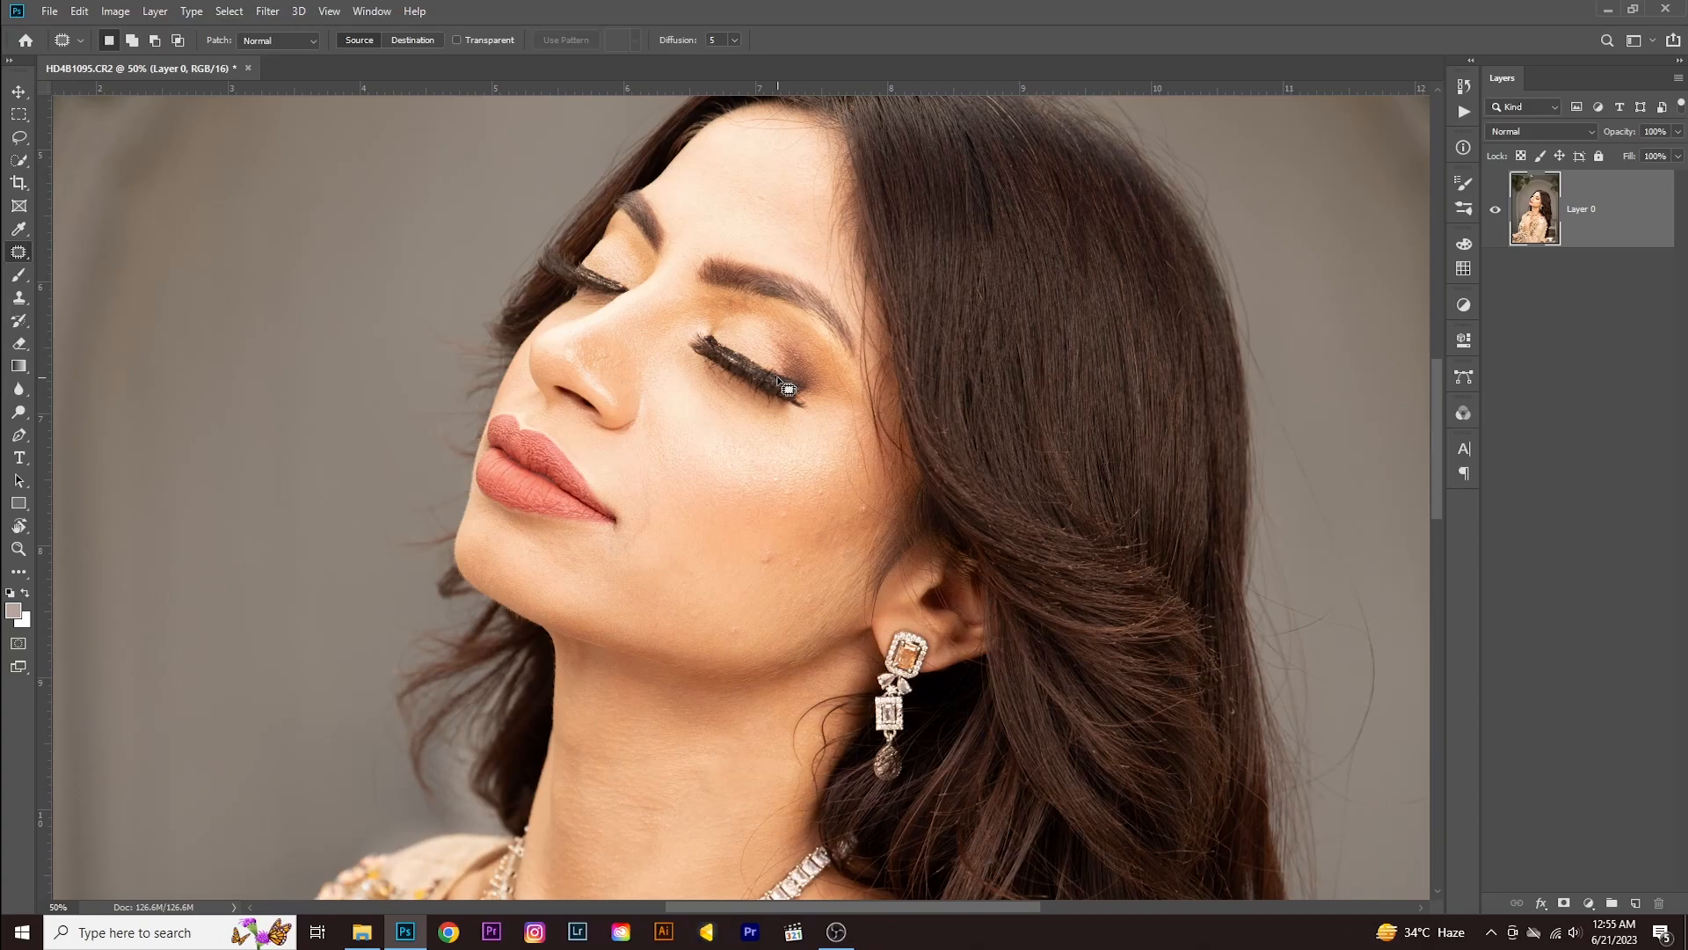
pyautogui.hotkey('alt', 'space')
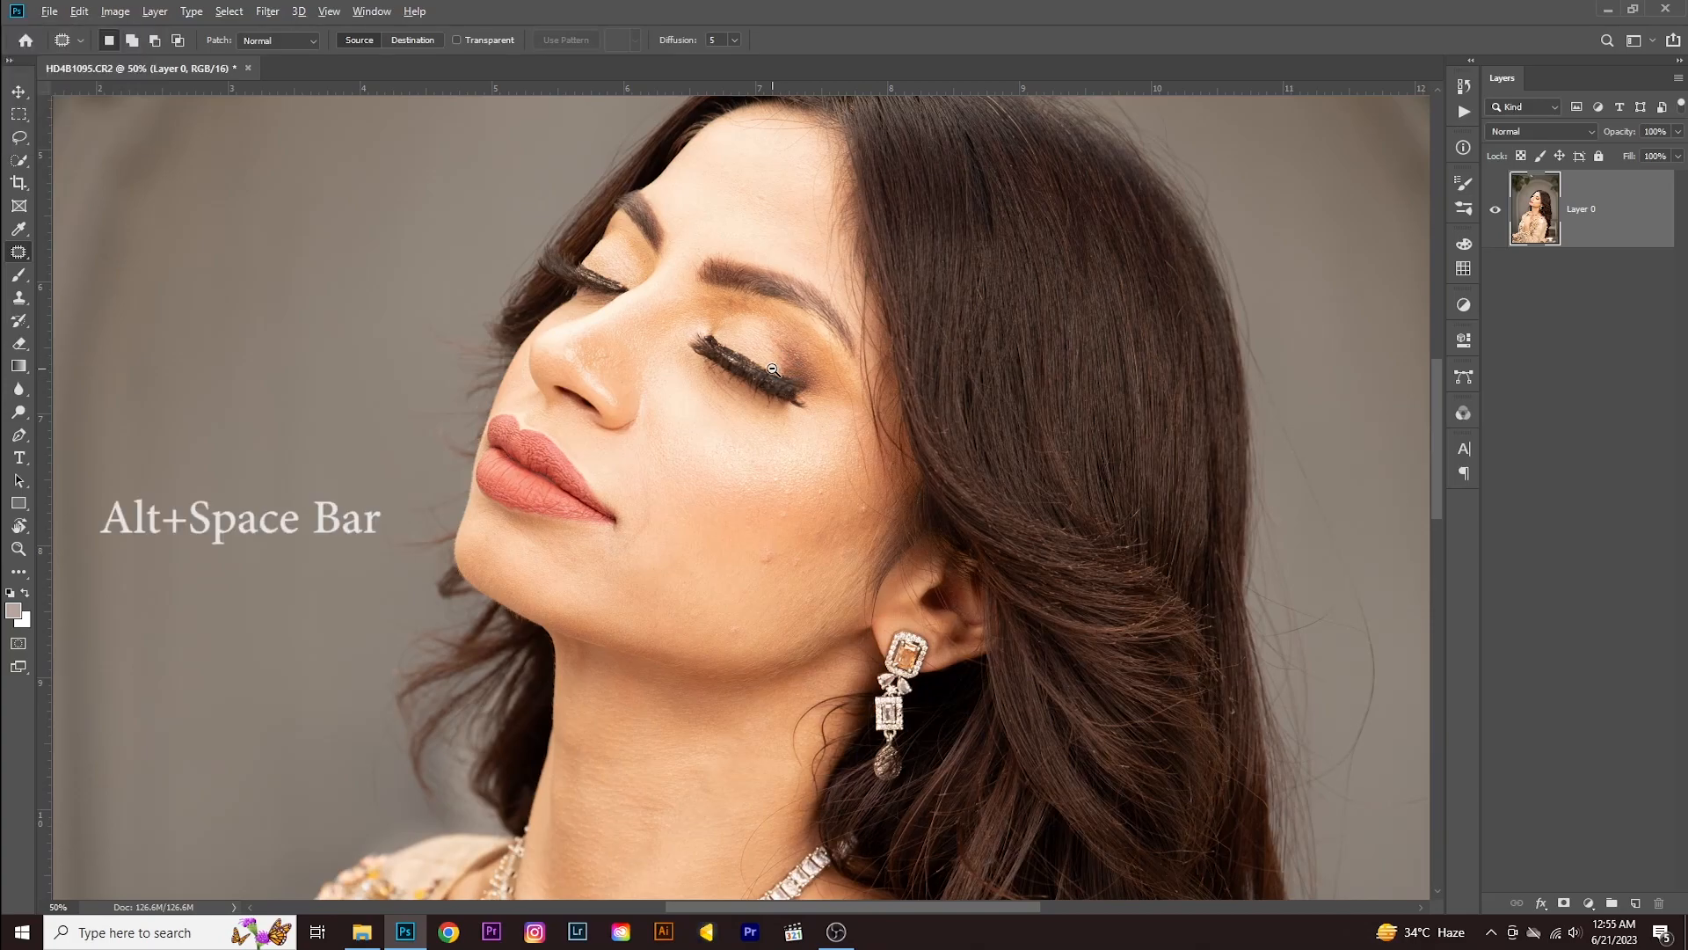
pyautogui.keyDown('alt'); pyautogui.click(761, 395); pyautogui.keyUp('alt')
pyautogui.keyDown('alt'); pyautogui.click(761, 395); pyautogui.keyUp('alt')
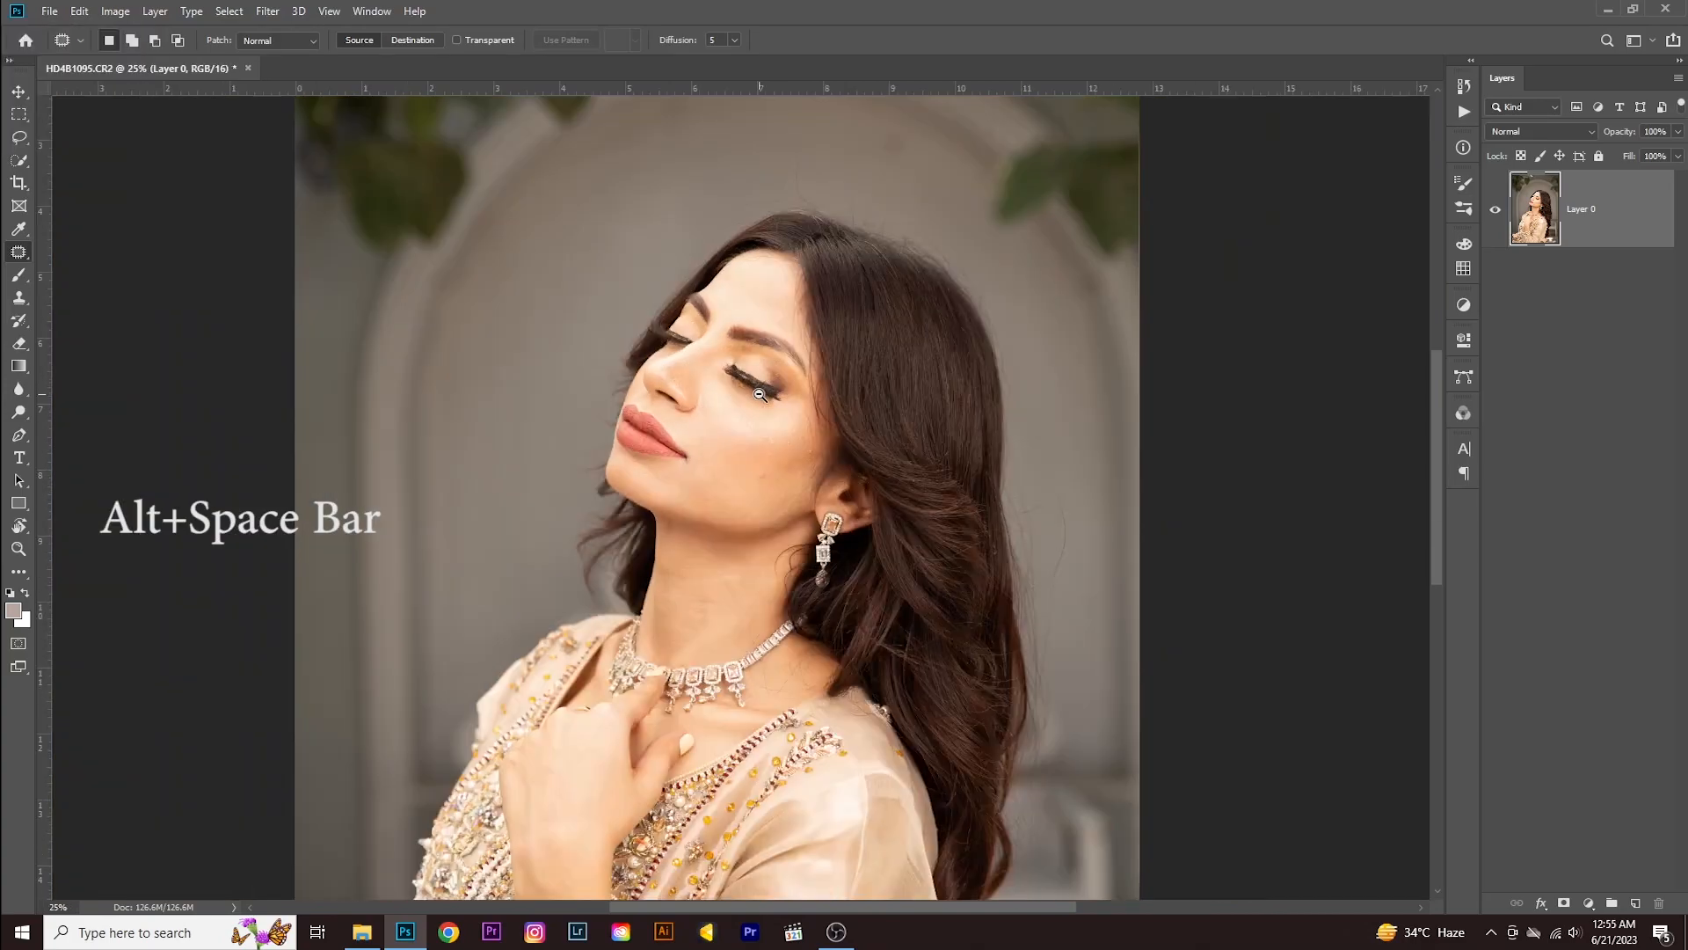
pyautogui.keyDown('alt'); pyautogui.click(760, 395); pyautogui.keyUp('alt')
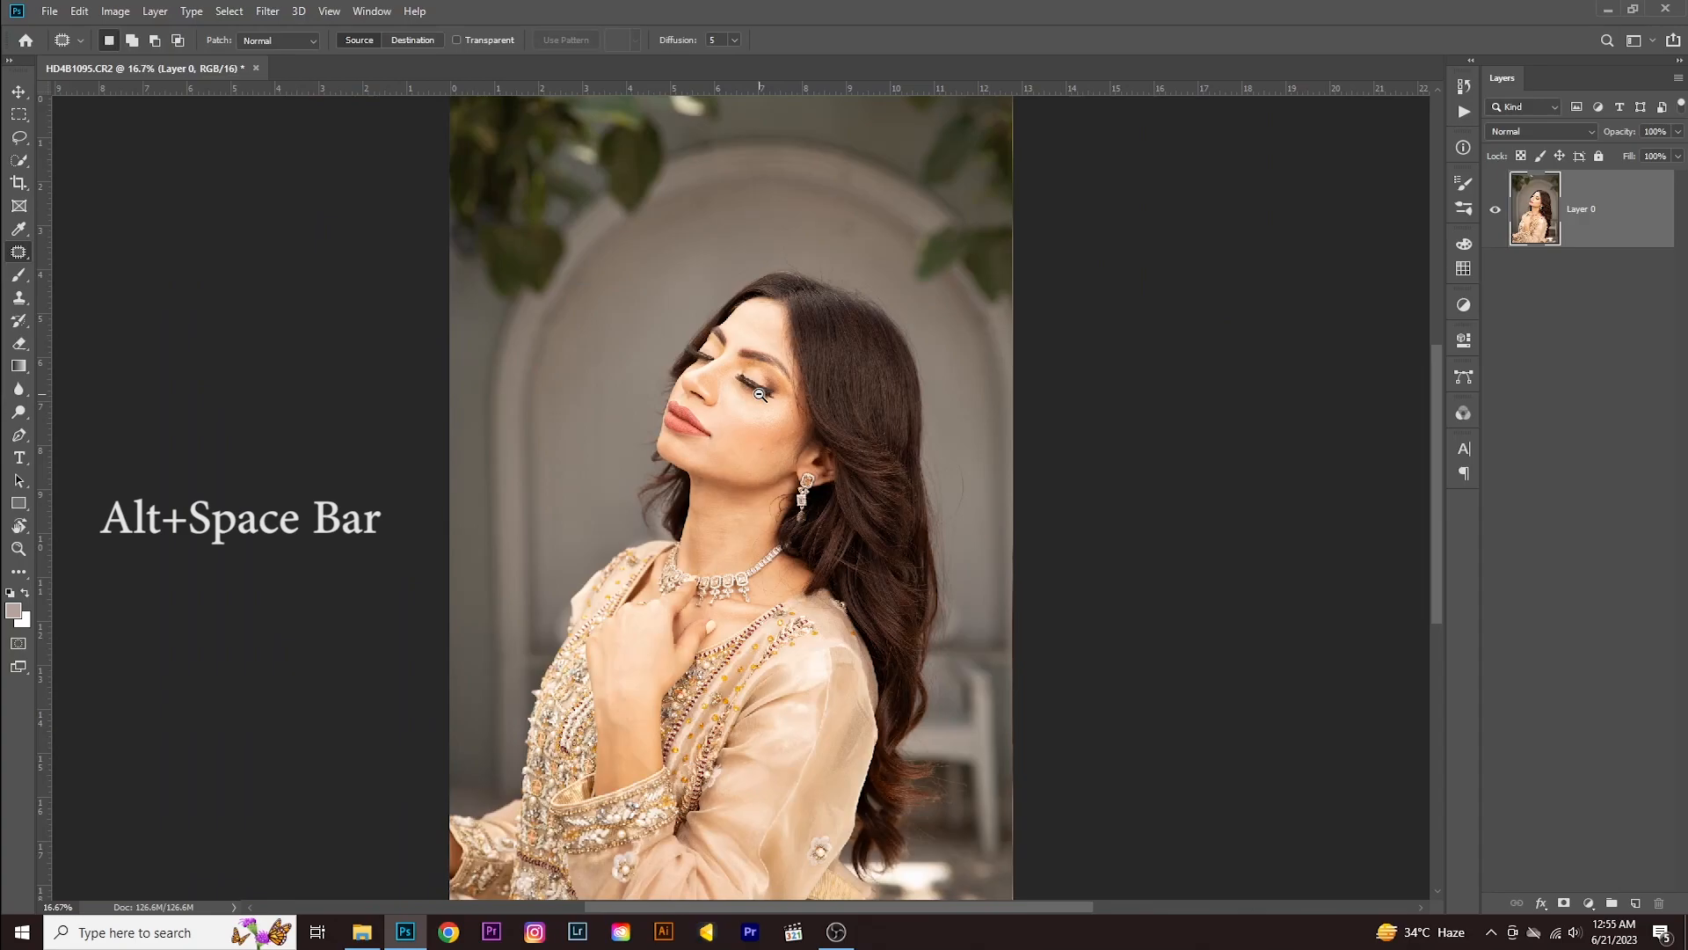
# - Magnify the woman's face to about 52% with the Zoom tool
pyautogui.click(19, 548)
pyautogui.moveTo(721, 404); pyautogui.dragTo(1232, 663)
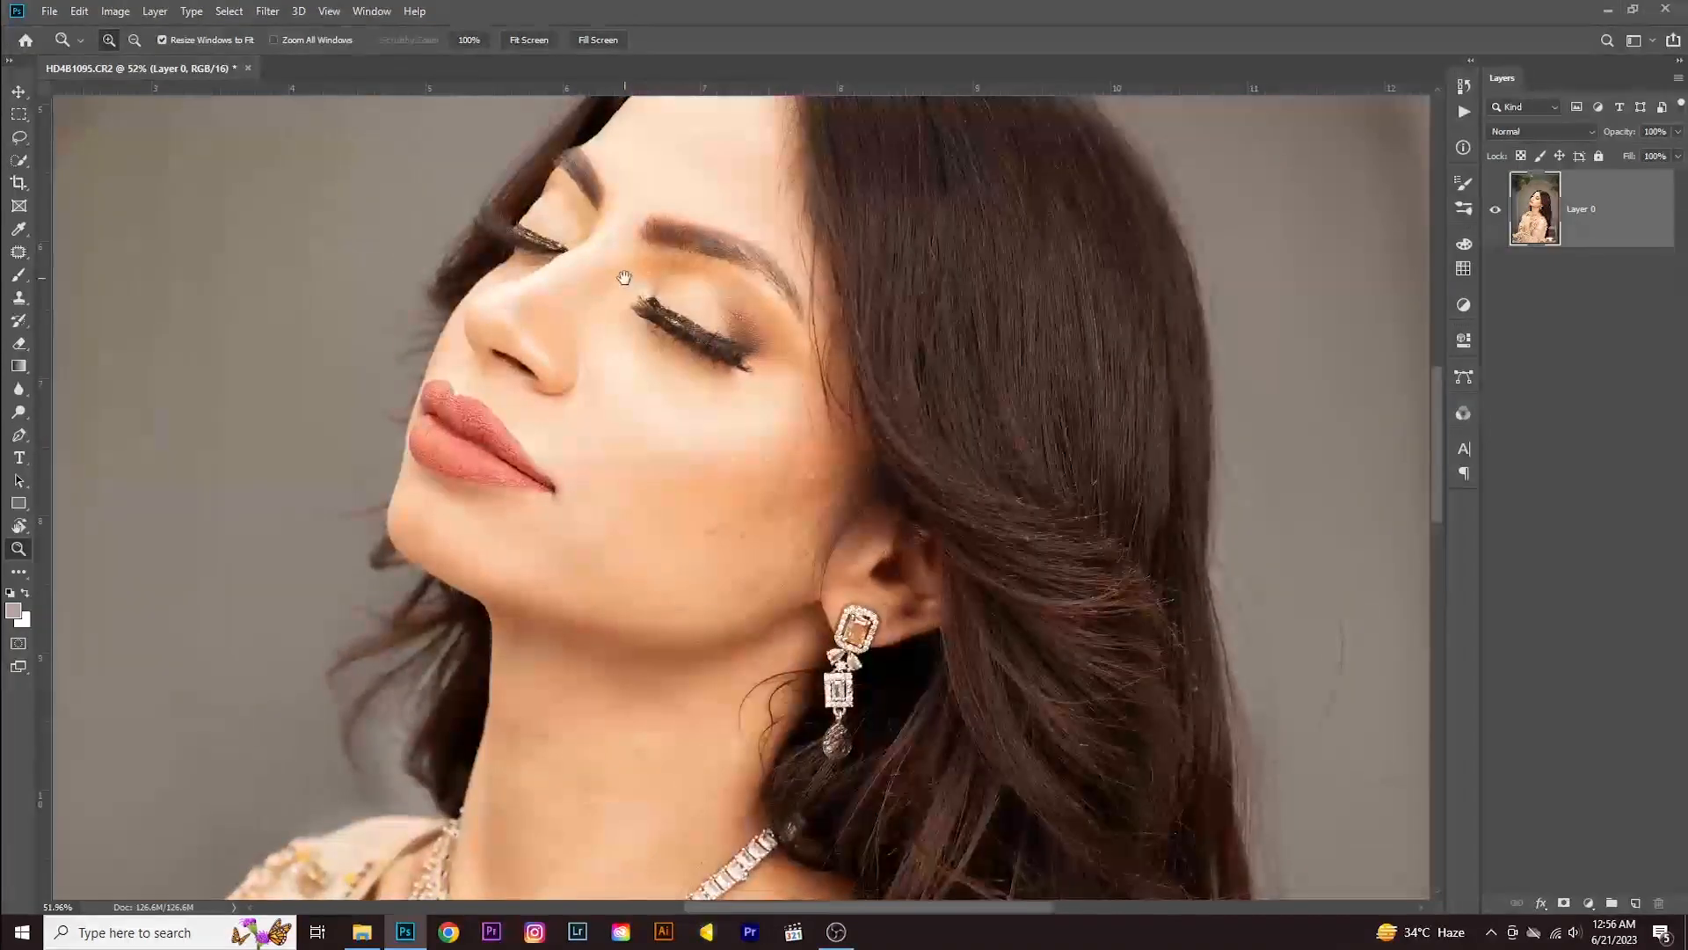
# - Fit the whole photo on screen, and reselect the Patch tool from the group of healing tools
pyautogui.rightClick(627, 290)
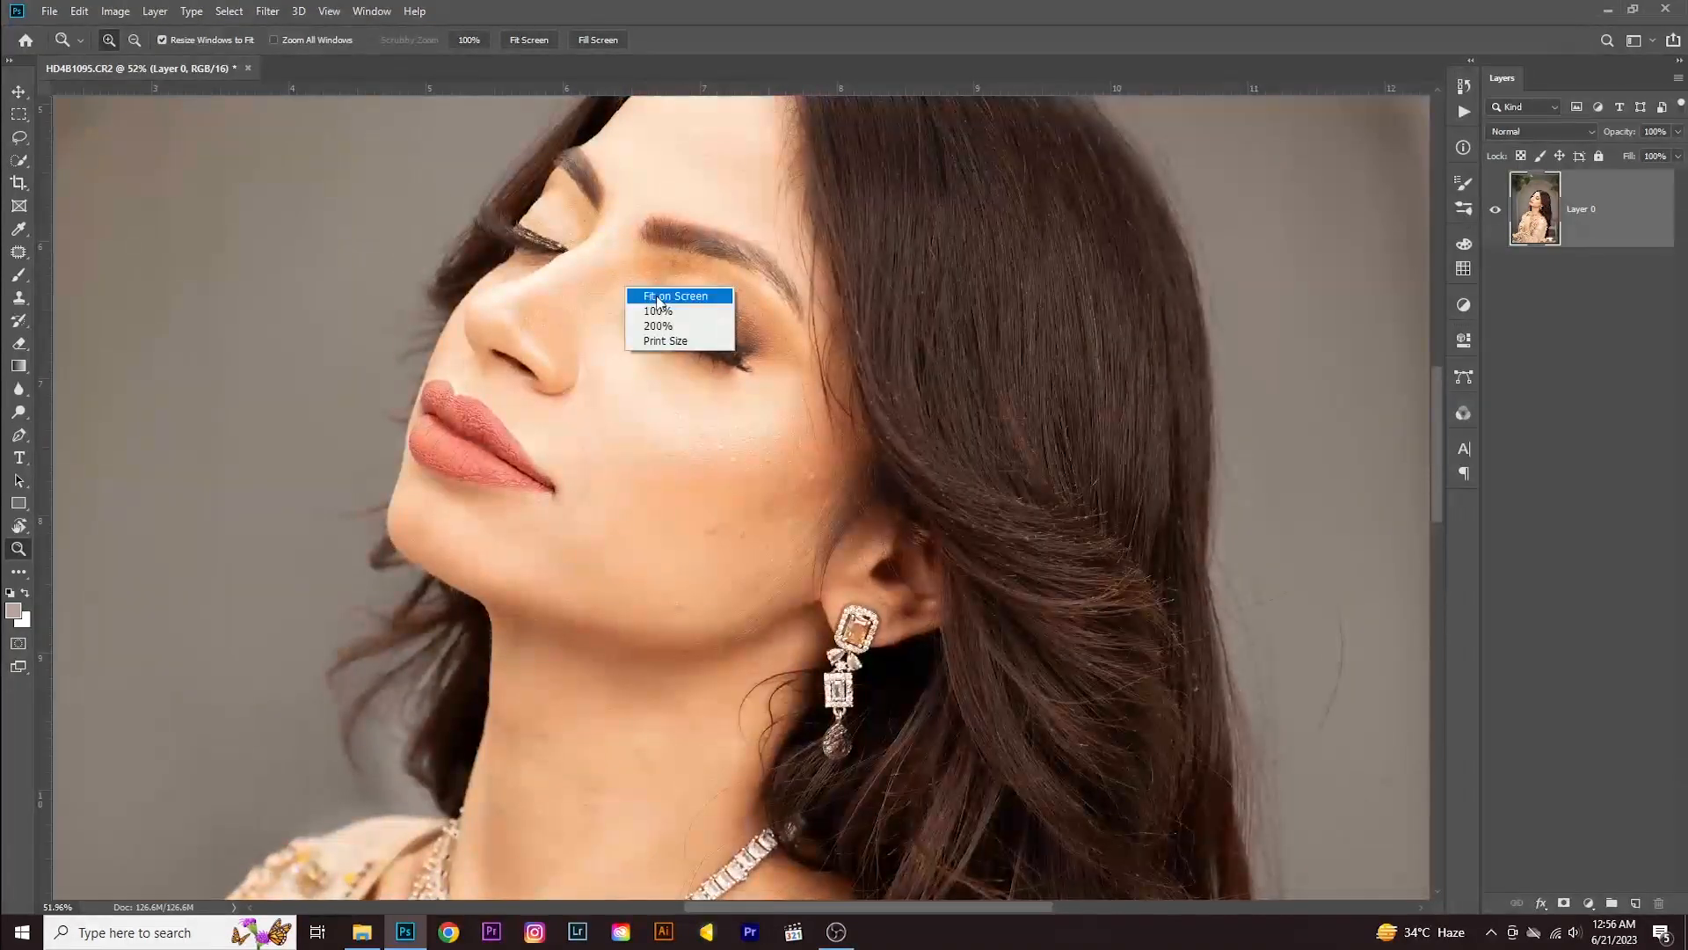
pyautogui.click(659, 297)
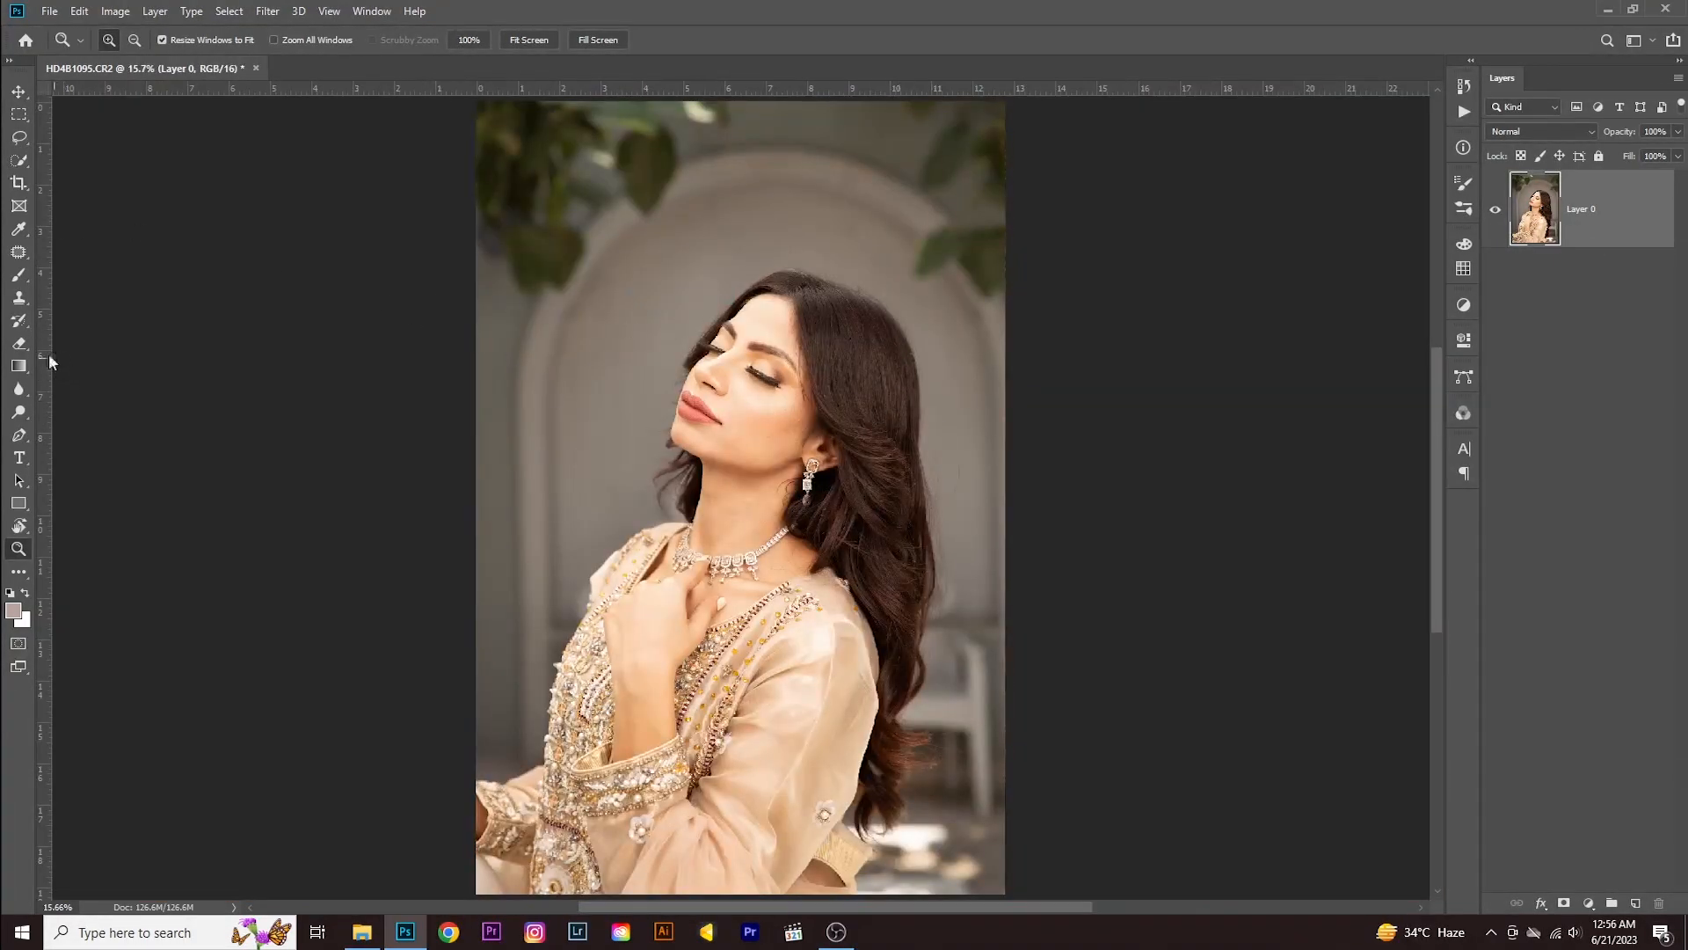
pyautogui.rightClick(19, 258)
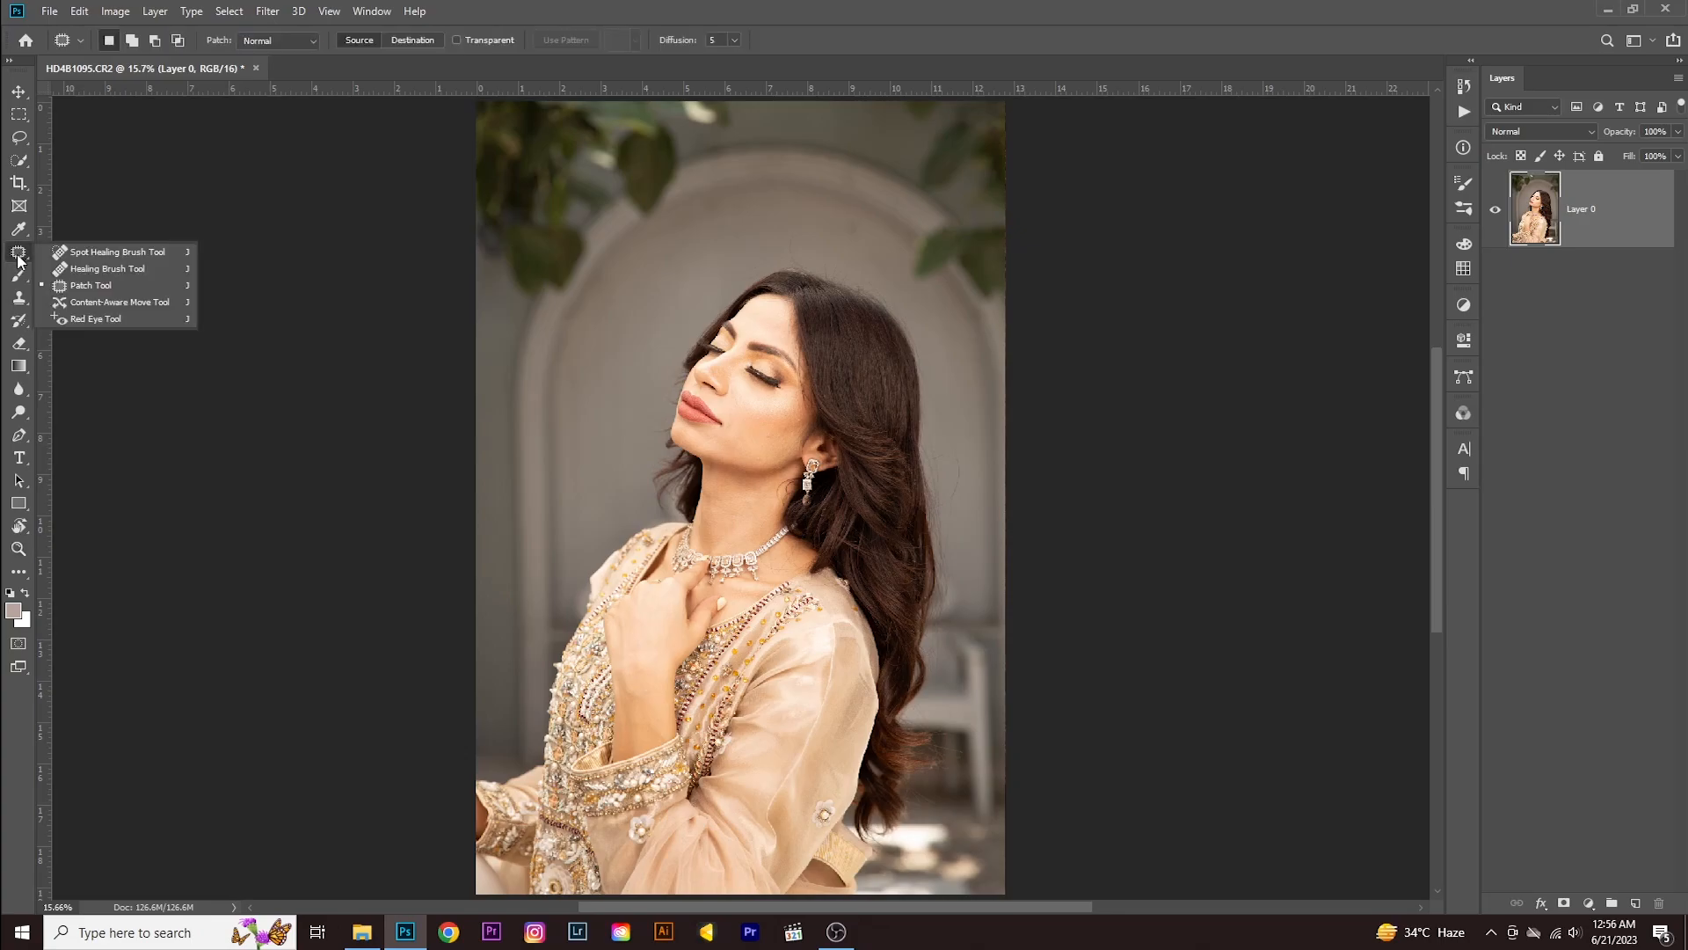
pyautogui.click(105, 287)
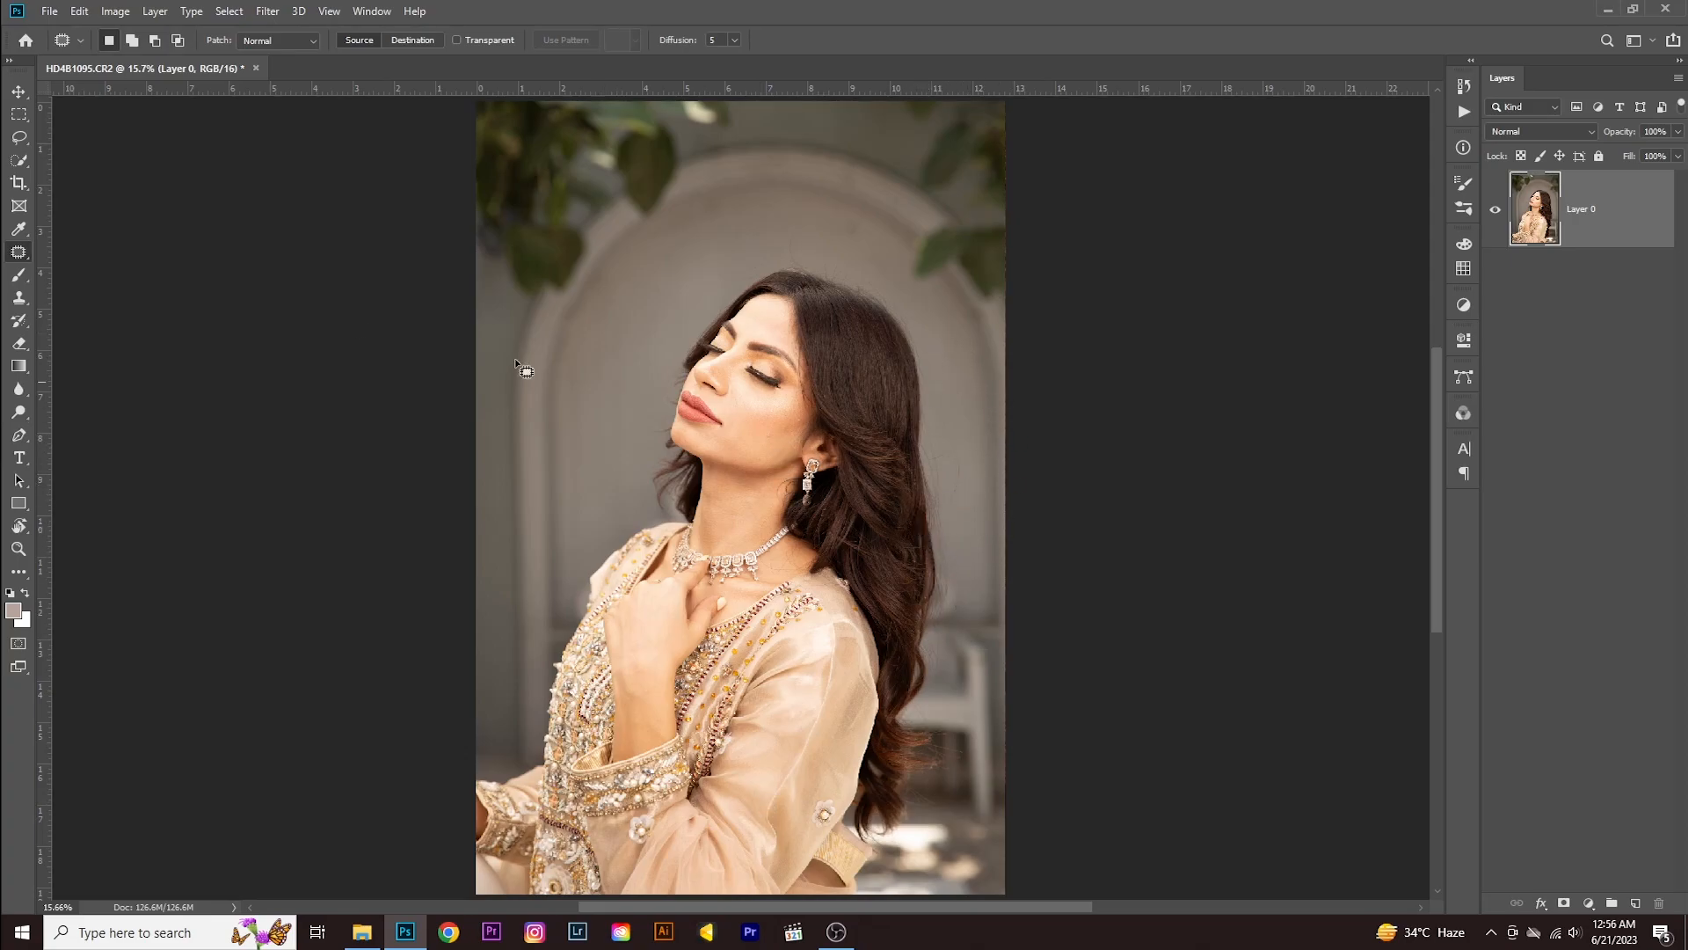
pyautogui.rightClick(18, 253)
pyautogui.click(106, 287)
# - Patch the blemish in the middle of the woman's cheek with clean nearby skin, and clear the selection
pyautogui.moveTo(618, 255); pyautogui.dragTo(1063, 571)
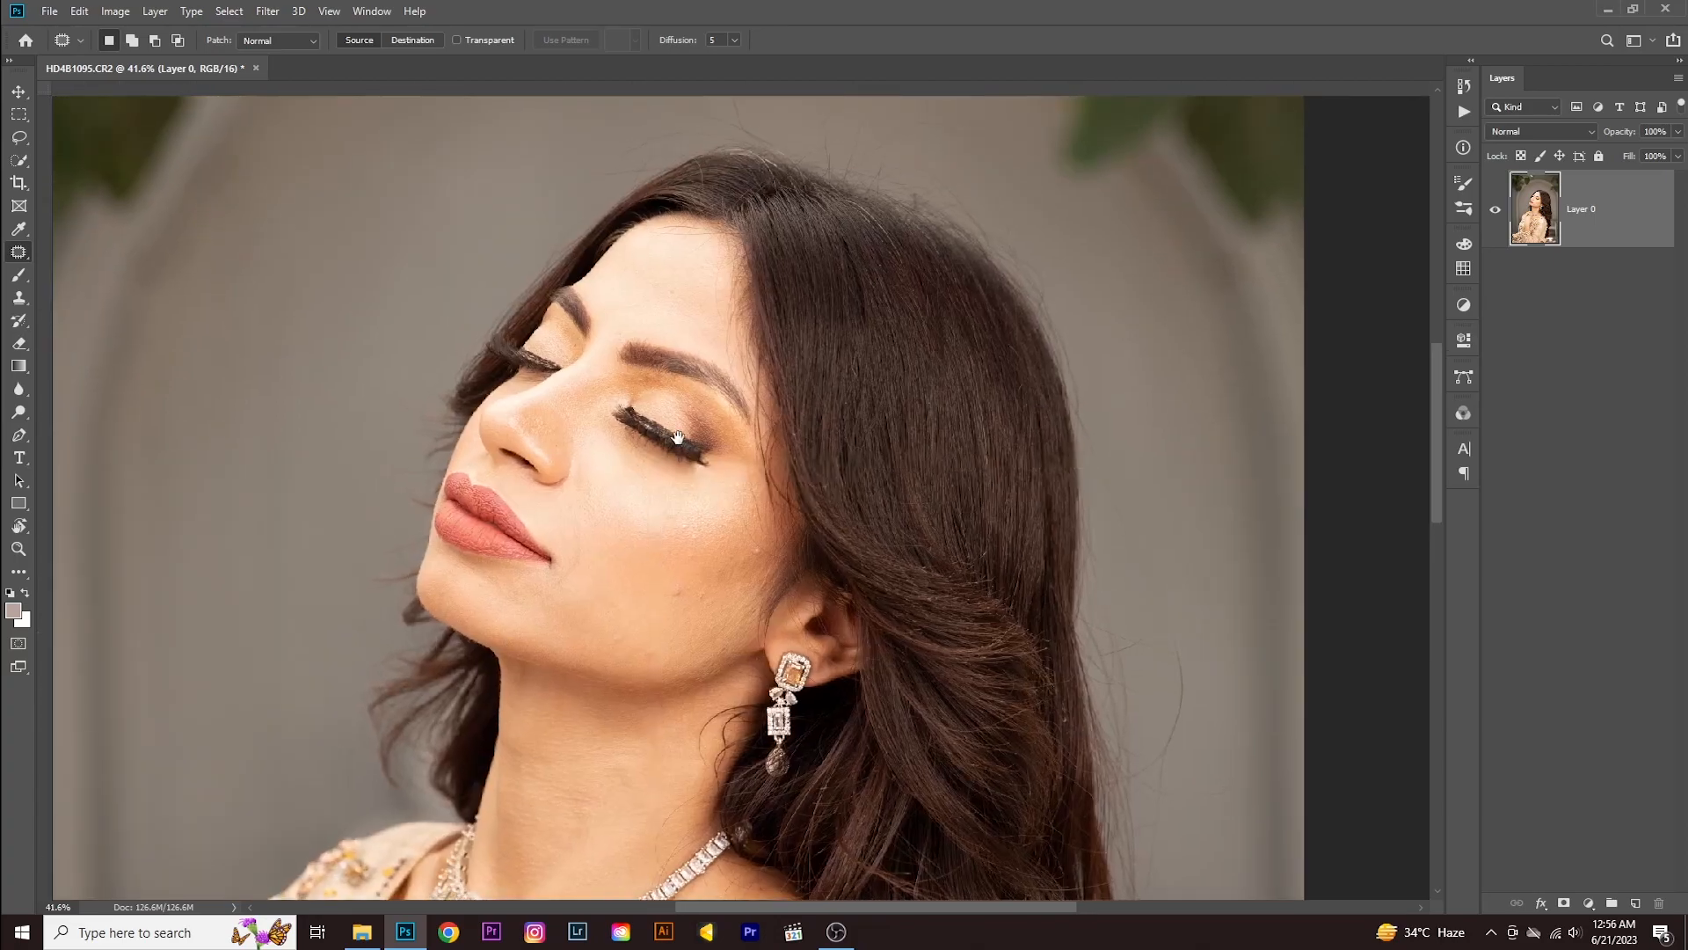
pyautogui.scroll(2, 678, 600)
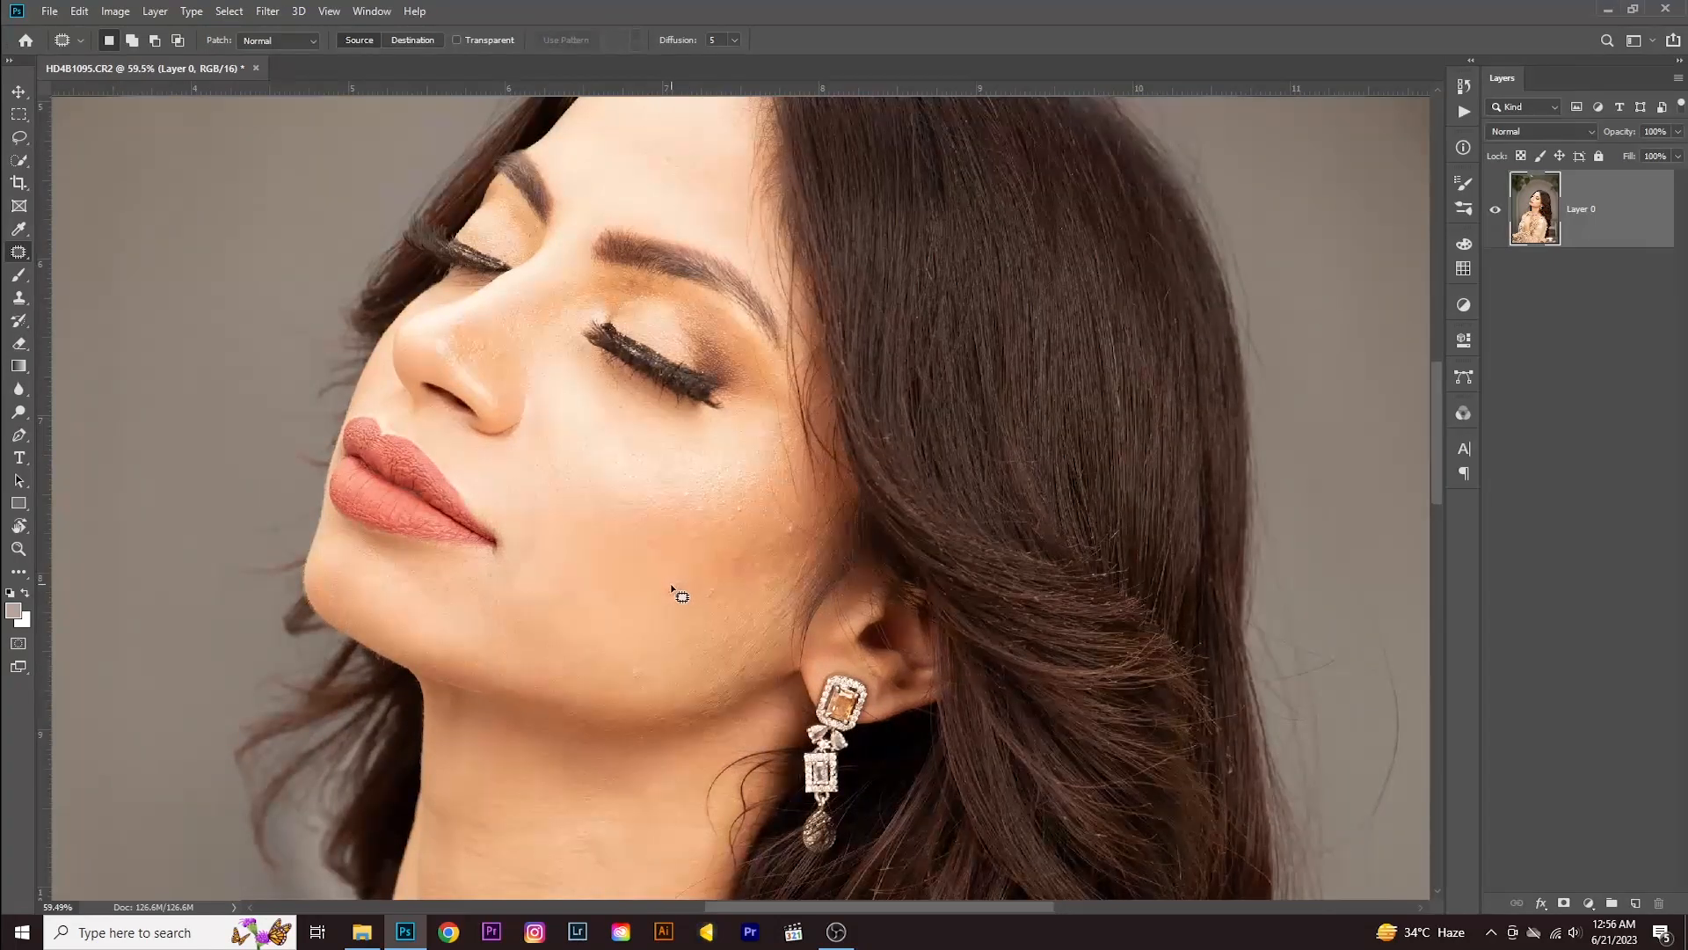
pyautogui.scroll(2, 677, 580)
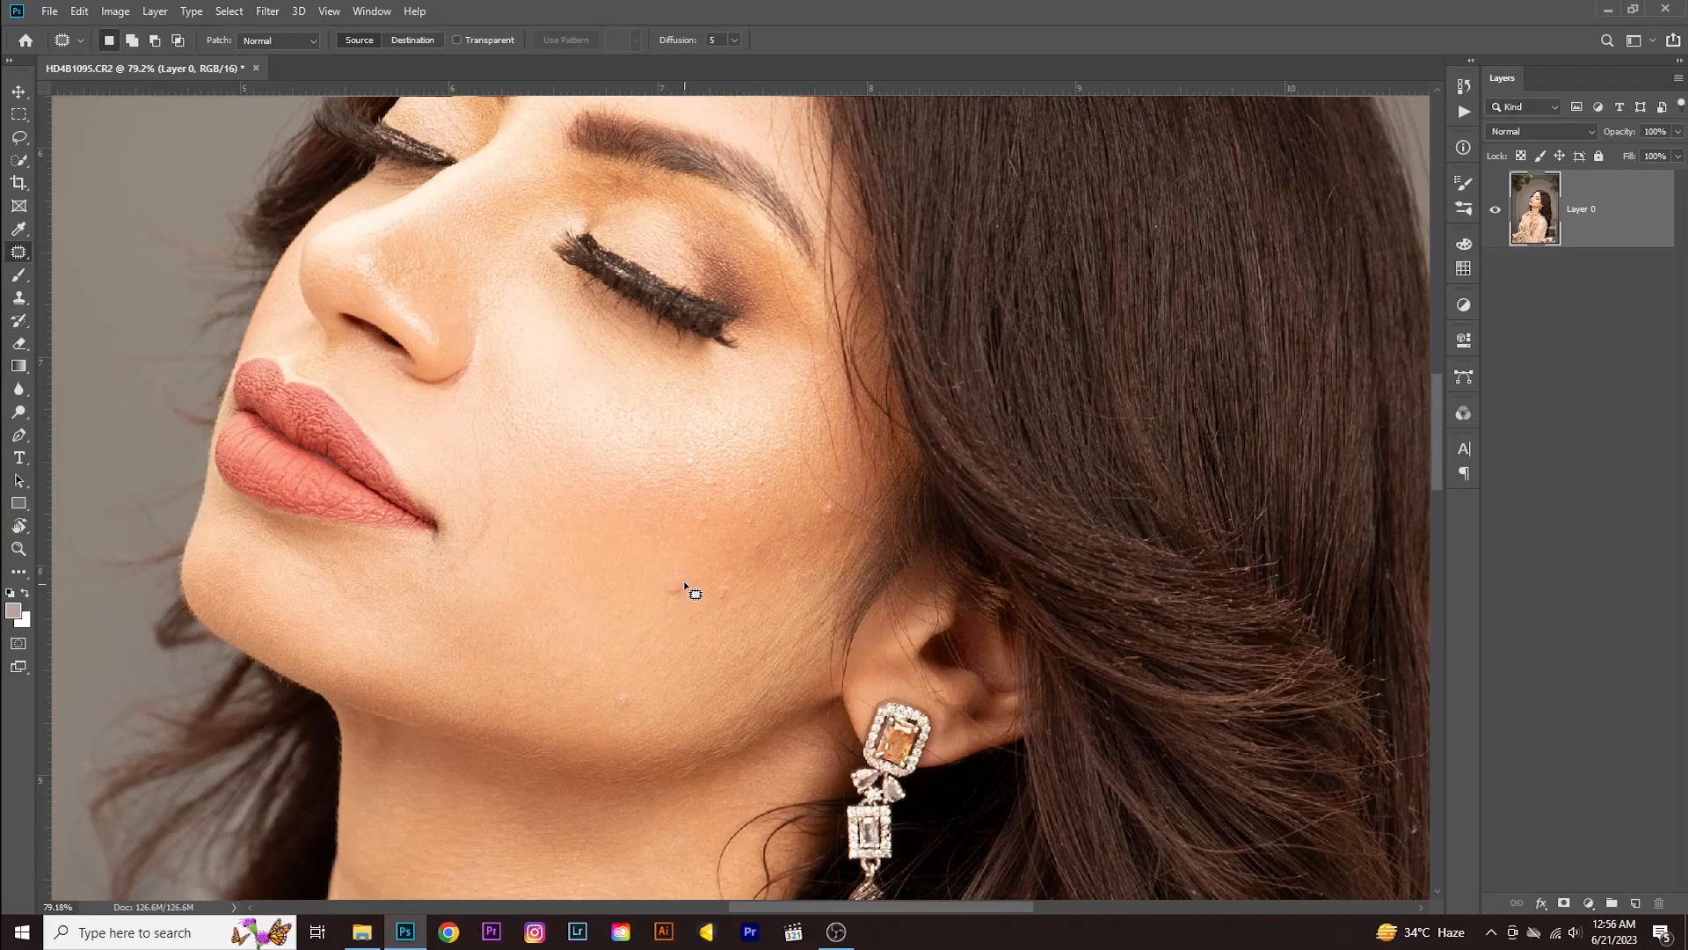
pyautogui.moveTo(684, 569)
pyautogui.mouseDown()
pyautogui.moveTo(663, 576)
pyautogui.moveTo(663, 604)
pyautogui.moveTo(695, 603)
pyautogui.moveTo(701, 568)
pyautogui.moveTo(684, 570)
pyautogui.mouseUp()
pyautogui.moveTo(676, 599); pyautogui.dragTo(629, 599)
pyautogui.hotkey('ctrl', 'd')
pyautogui.moveTo(683, 564)
pyautogui.mouseDown()
pyautogui.moveTo(651, 591)
pyautogui.moveTo(699, 598)
pyautogui.moveTo(691, 571)
pyautogui.mouseUp()
pyautogui.moveTo(619, 567); pyautogui.dragTo(619, 566)
pyautogui.hotkey('ctrl', 'd')
# - Patch the remaining spots along the woman's jawline and on her upper cheek with nearby skin, clearing the selections
pyautogui.moveTo(736, 582)
pyautogui.mouseDown()
pyautogui.moveTo(710, 605)
pyautogui.moveTo(735, 582)
pyautogui.mouseUp()
pyautogui.moveTo(635, 685)
pyautogui.mouseDown()
pyautogui.moveTo(615, 701)
pyautogui.moveTo(781, 619)
pyautogui.moveTo(902, 515)
pyautogui.moveTo(881, 551)
pyautogui.moveTo(897, 531)
pyautogui.mouseUp()
pyautogui.scroll(5, 637, 711)
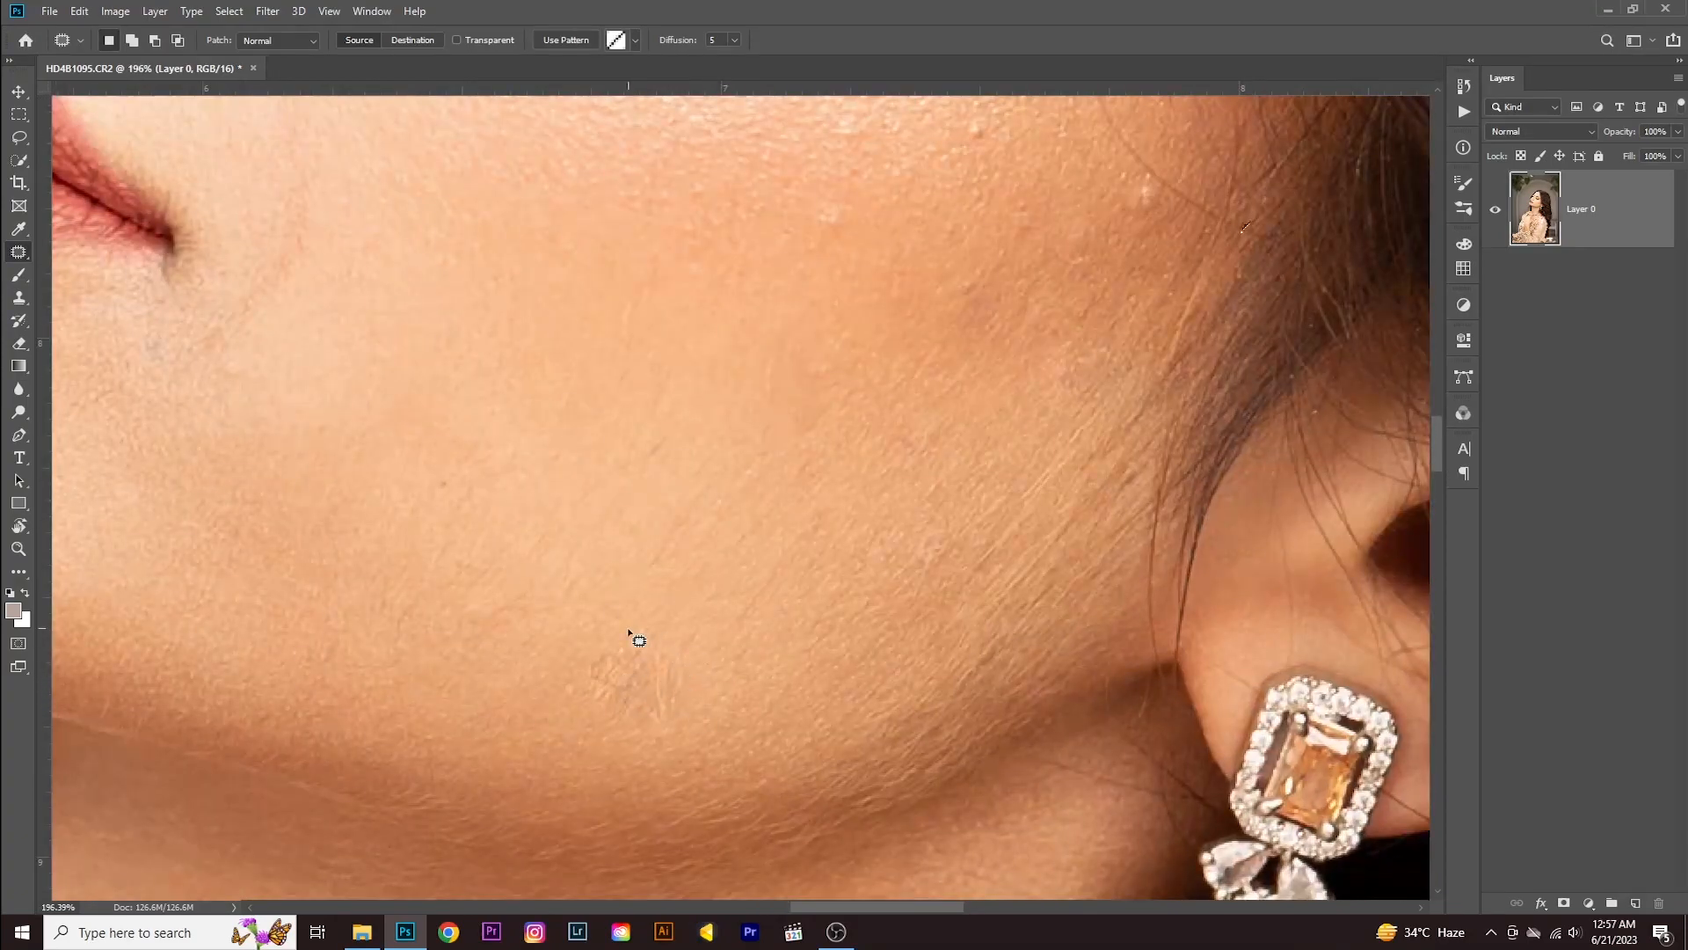
pyautogui.scroll(-5, 637, 633)
pyautogui.moveTo(683, 671)
pyautogui.mouseDown()
pyautogui.moveTo(701, 671)
pyautogui.moveTo(652, 632)
pyautogui.moveTo(630, 646)
pyautogui.moveTo(663, 666)
pyautogui.moveTo(666, 651)
pyautogui.moveTo(614, 644)
pyautogui.moveTo(603, 660)
pyautogui.mouseUp()
pyautogui.scroll(-2, 643, 621)
pyautogui.hotkey('ctrl', 'd')
pyautogui.hotkey('ctrl', 'd')
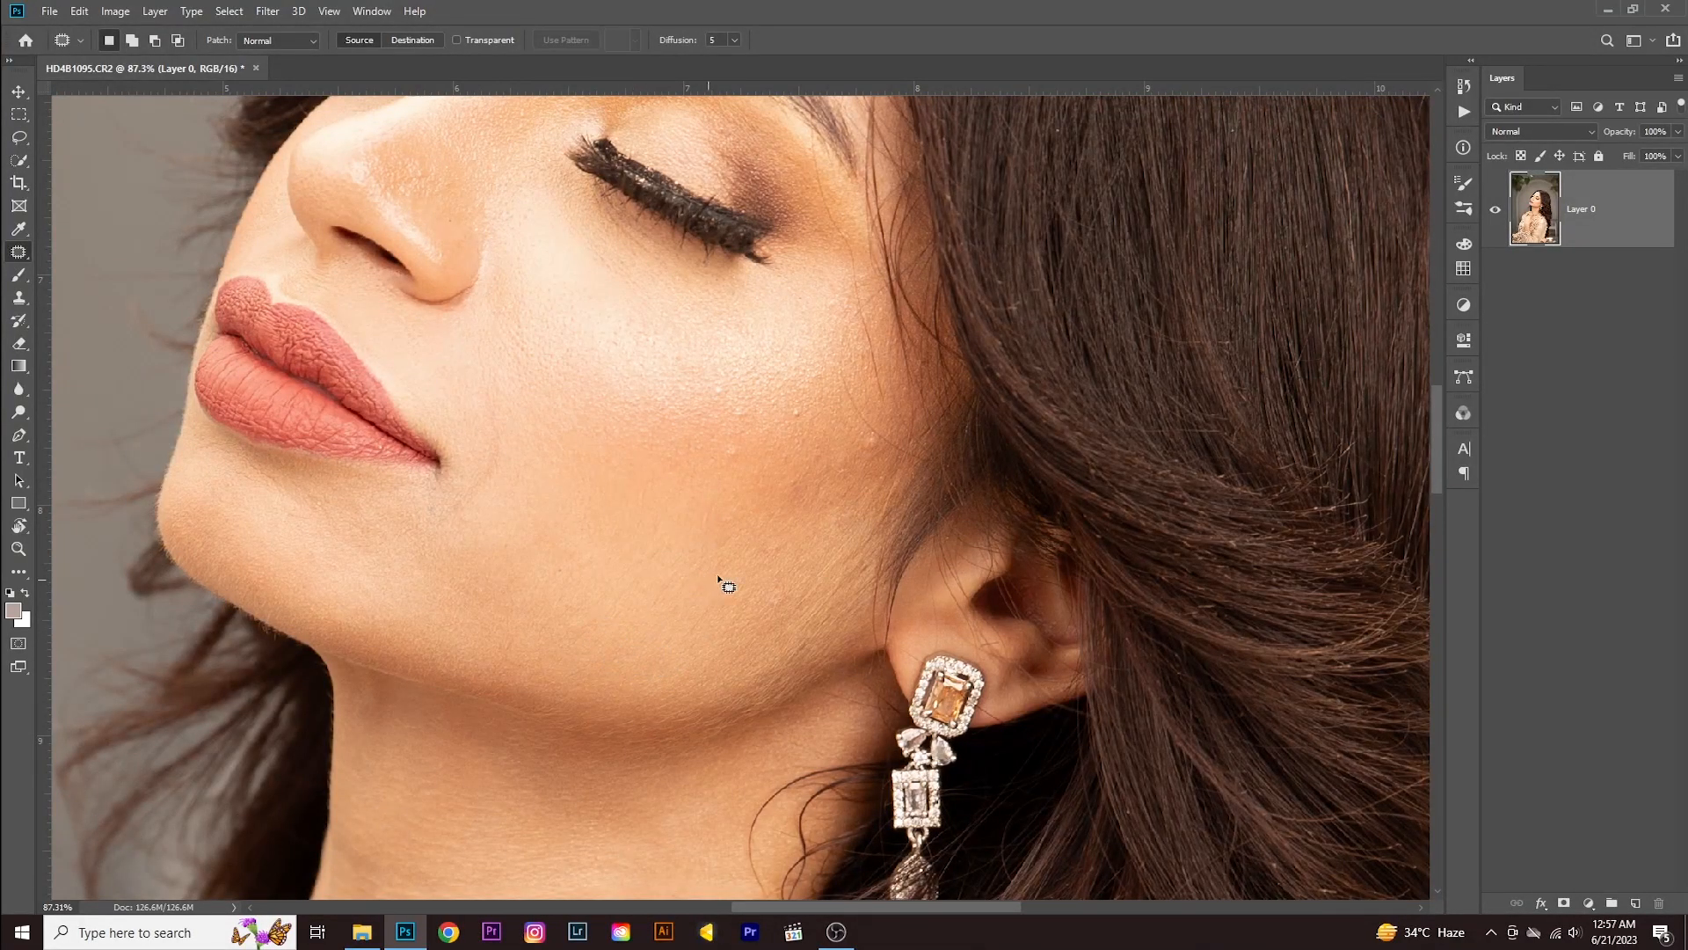
pyautogui.moveTo(738, 440)
pyautogui.mouseDown()
pyautogui.moveTo(720, 430)
pyautogui.moveTo(743, 406)
pyautogui.moveTo(755, 435)
pyautogui.moveTo(705, 388)
pyautogui.mouseUp()
pyautogui.hotkey('ctrl', 'd')
# - Switch to the Brush tool, reset the default colours, and set the foreground colour to dark red a30505
pyautogui.click(19, 277)
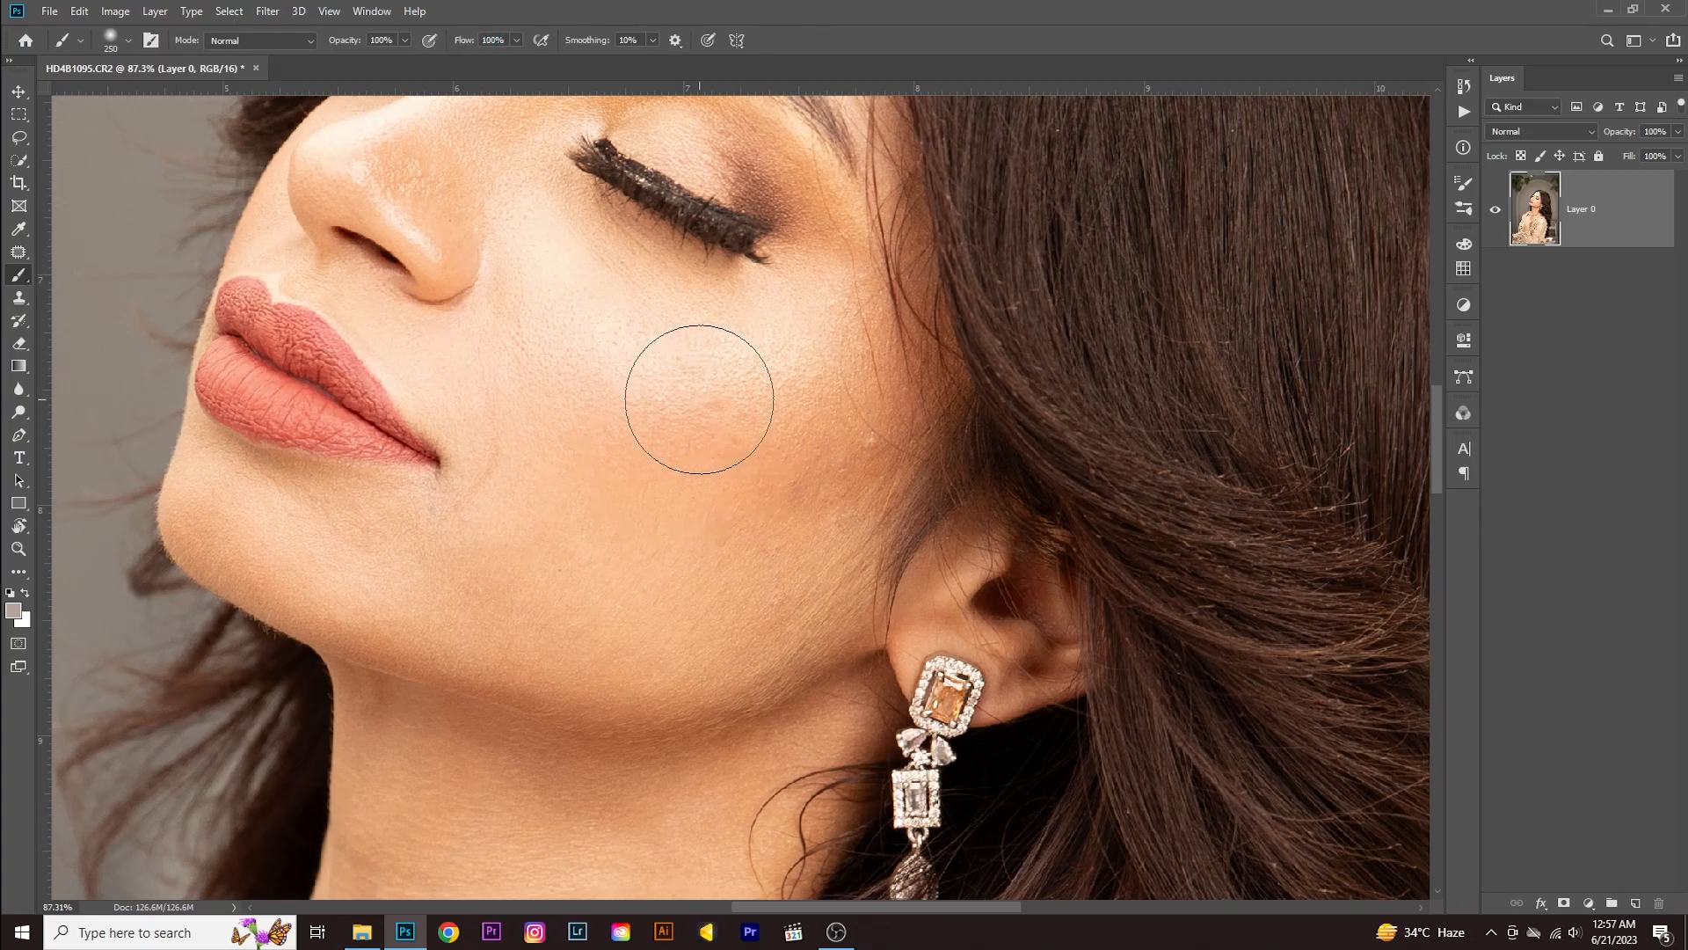
pyautogui.scroll(-3, 686, 475)
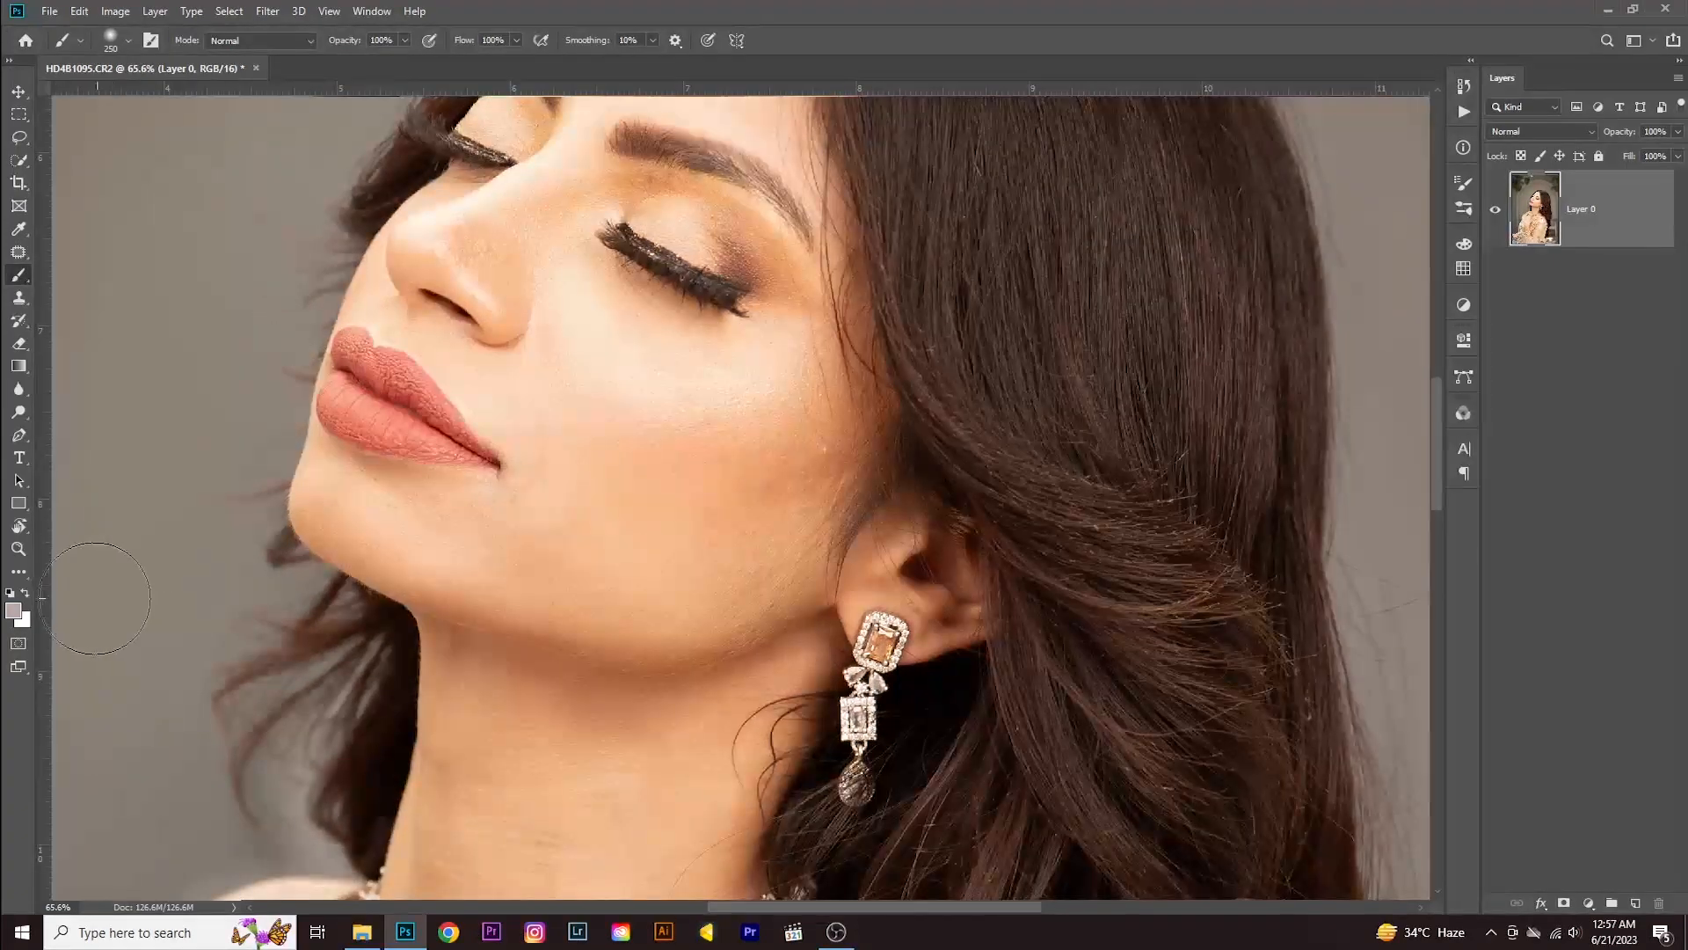
pyautogui.press('d')
pyautogui.click(16, 619)
pyautogui.moveTo(1284, 509); pyautogui.dragTo(1357, 528)
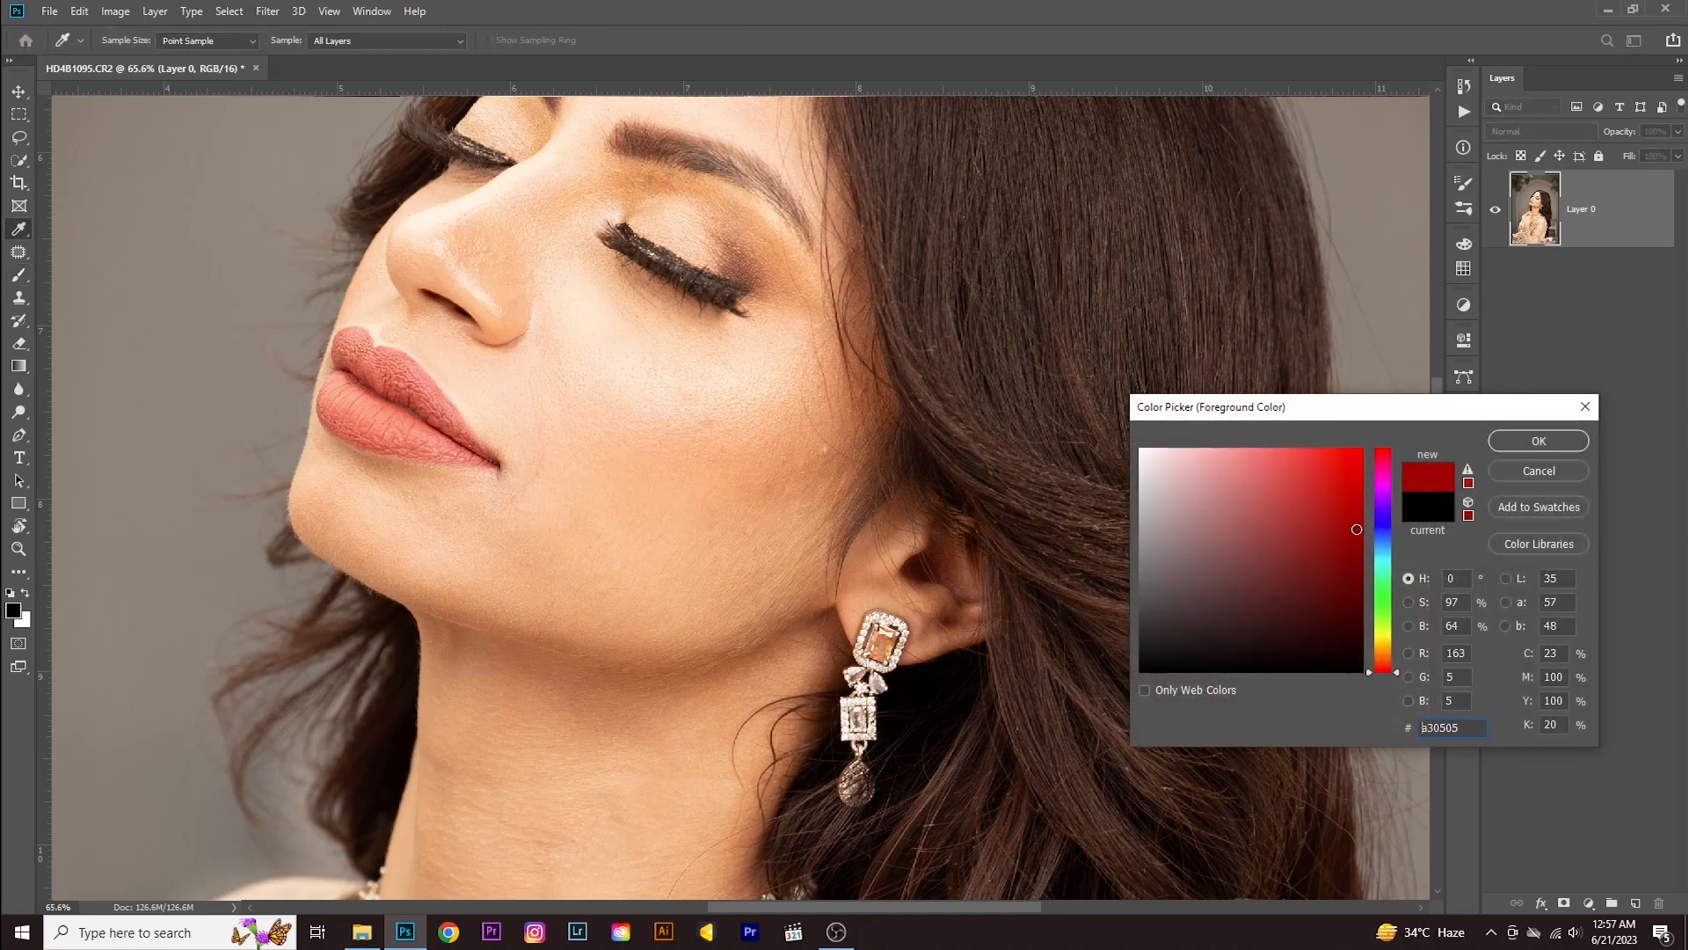
pyautogui.click(1538, 442)
# - Paint four crossing dark red brush strokes over the woman's cheek, and undo them all
pyautogui.moveTo(648, 294); pyautogui.dragTo(662, 708)
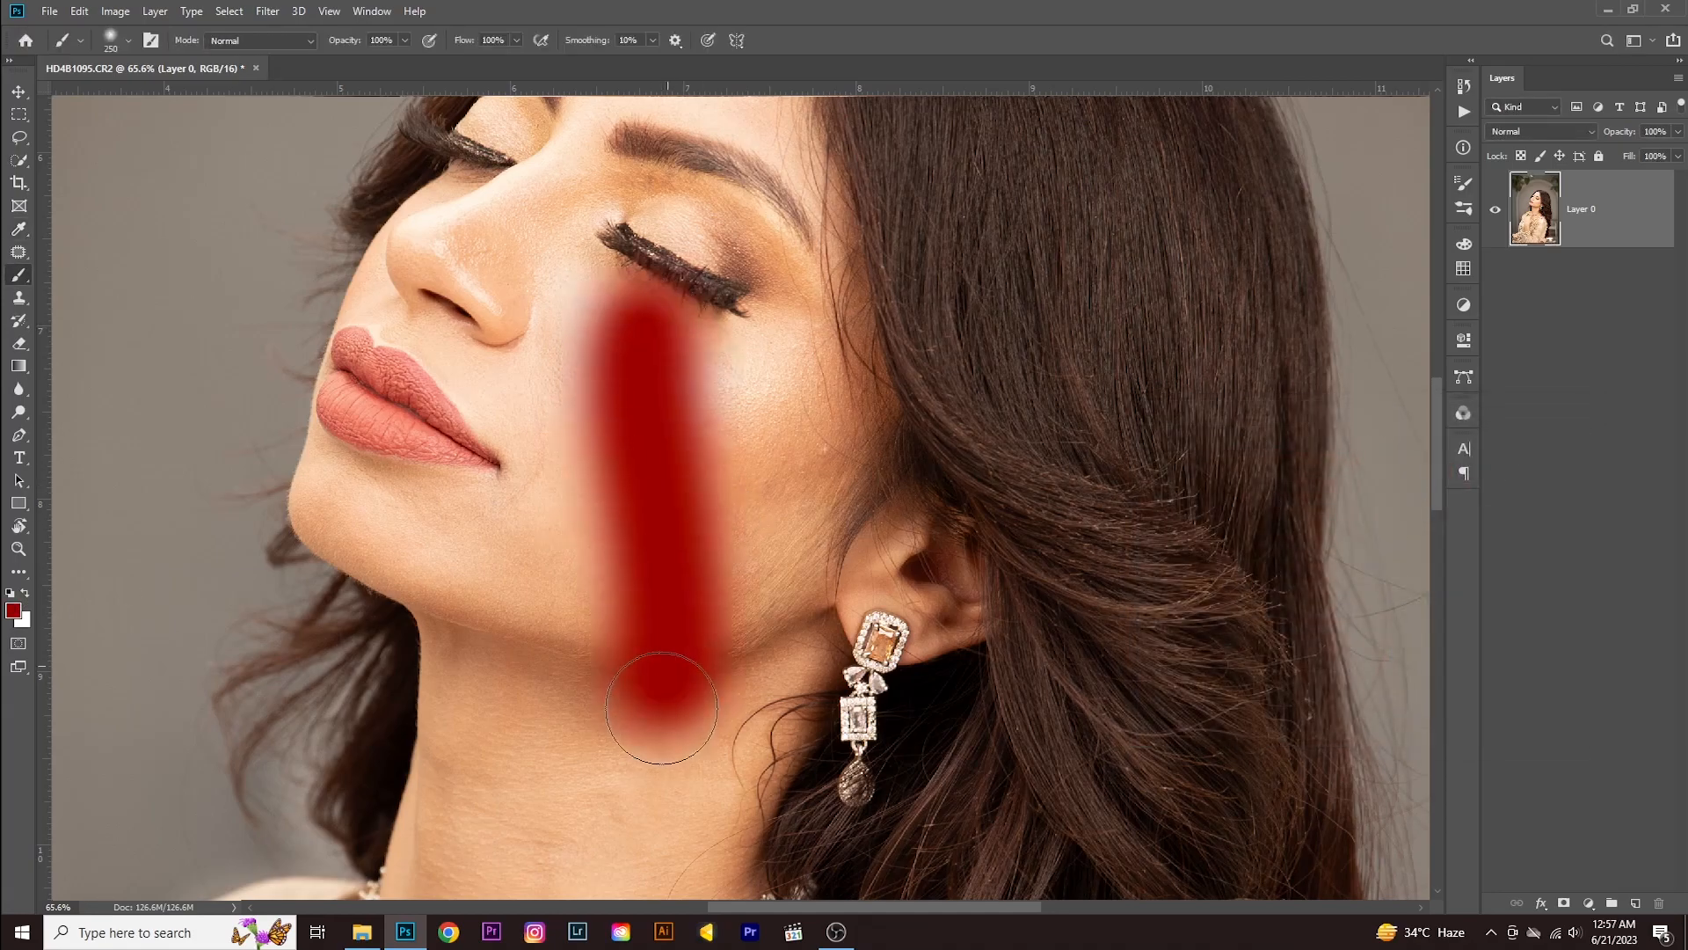
pyautogui.scroll(-3, 661, 707)
pyautogui.moveTo(462, 550); pyautogui.dragTo(848, 525)
pyautogui.moveTo(805, 424)
pyautogui.mouseDown()
pyautogui.moveTo(610, 539)
pyautogui.moveTo(519, 629)
pyautogui.mouseUp()
pyautogui.moveTo(527, 422)
pyautogui.mouseDown()
pyautogui.moveTo(568, 459)
pyautogui.moveTo(763, 605)
pyautogui.mouseUp()
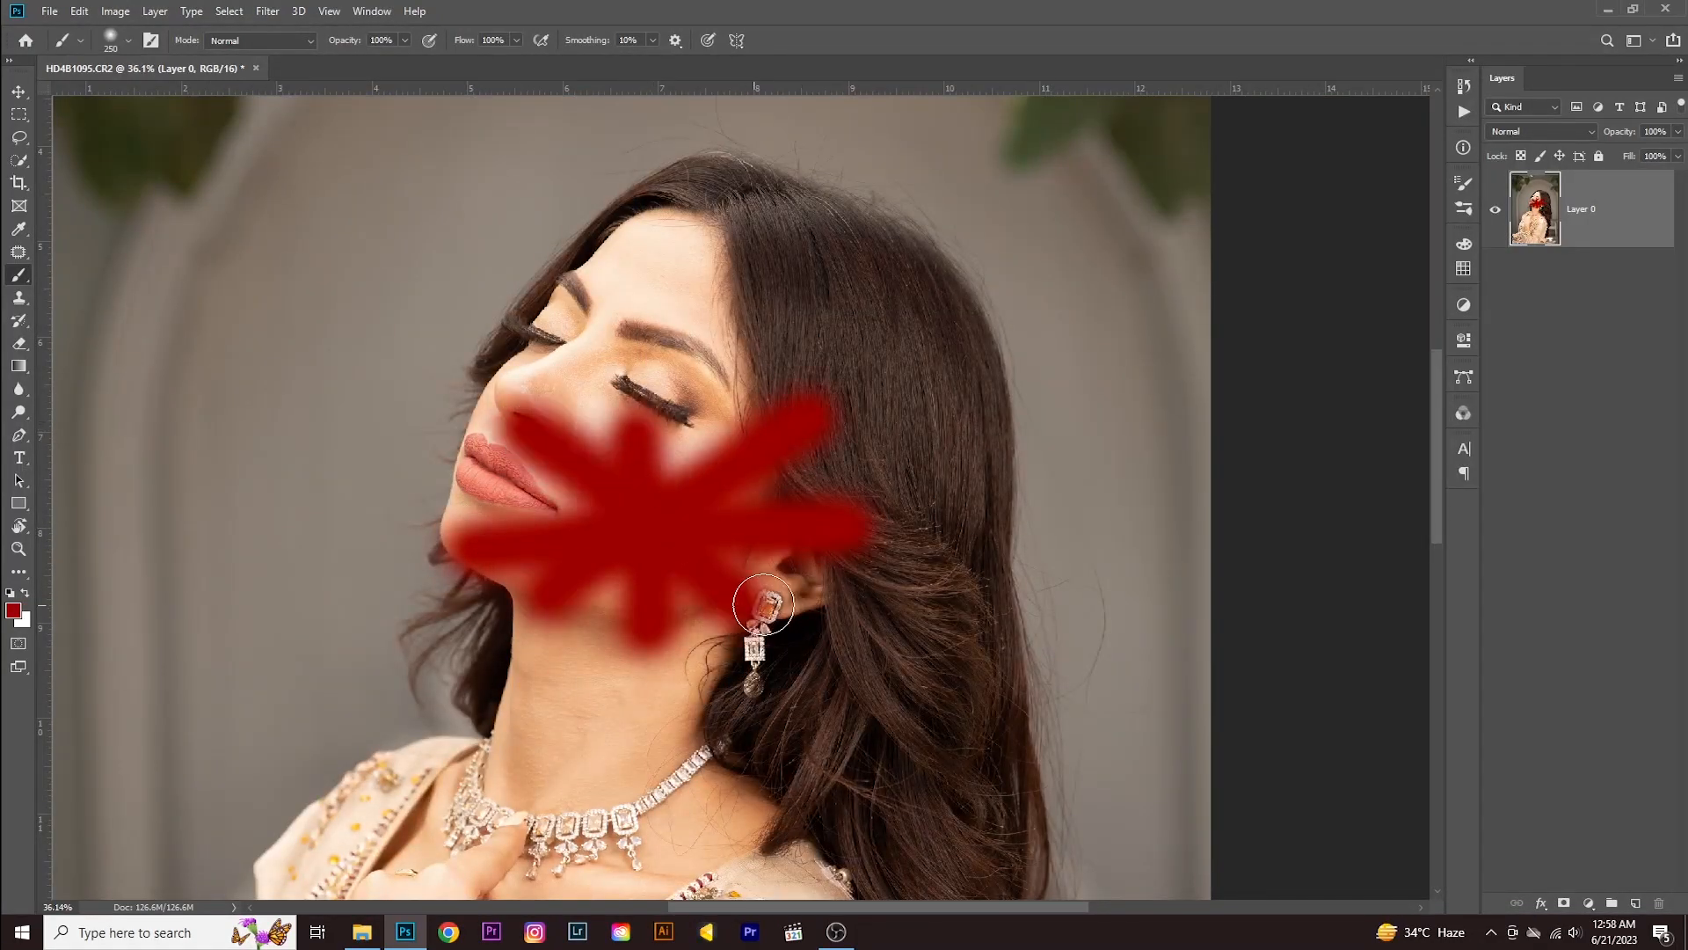
pyautogui.hotkey('ctrl', 'z')
pyautogui.hotkey('ctrl', 'z')
pyautogui.hotkey('ctrl', 'z')
pyautogui.hotkey('ctrl', 'z')
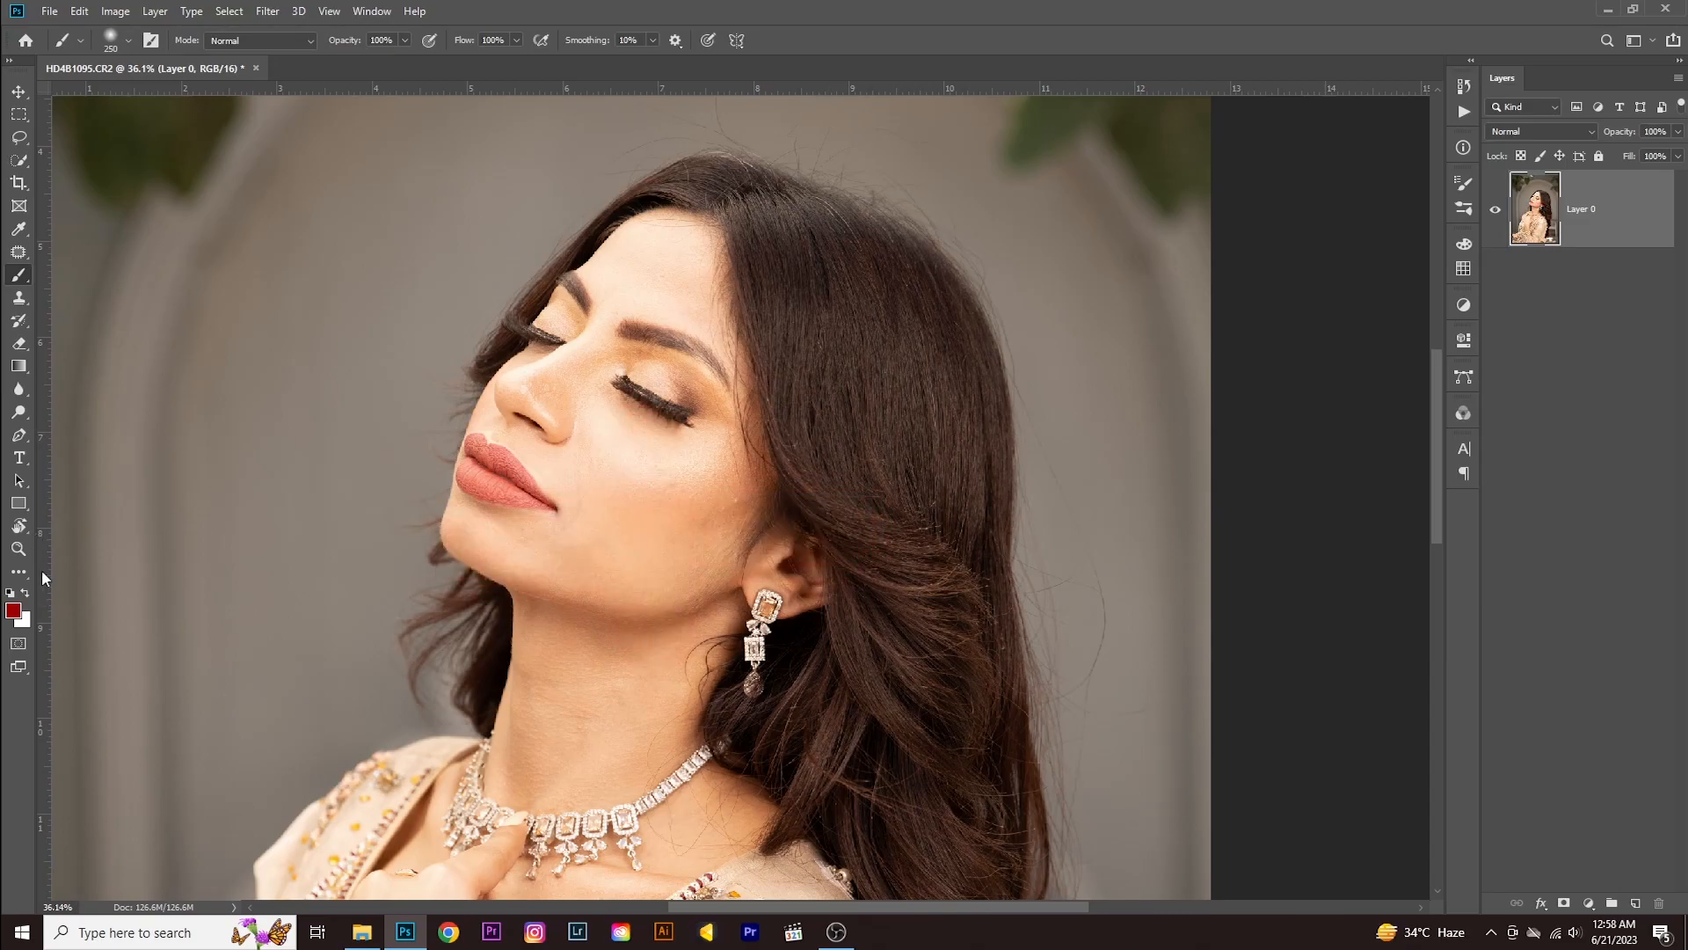
# - Change the foreground colour to teal 05a1a3 by moving the hue to 181°
pyautogui.click(15, 612)
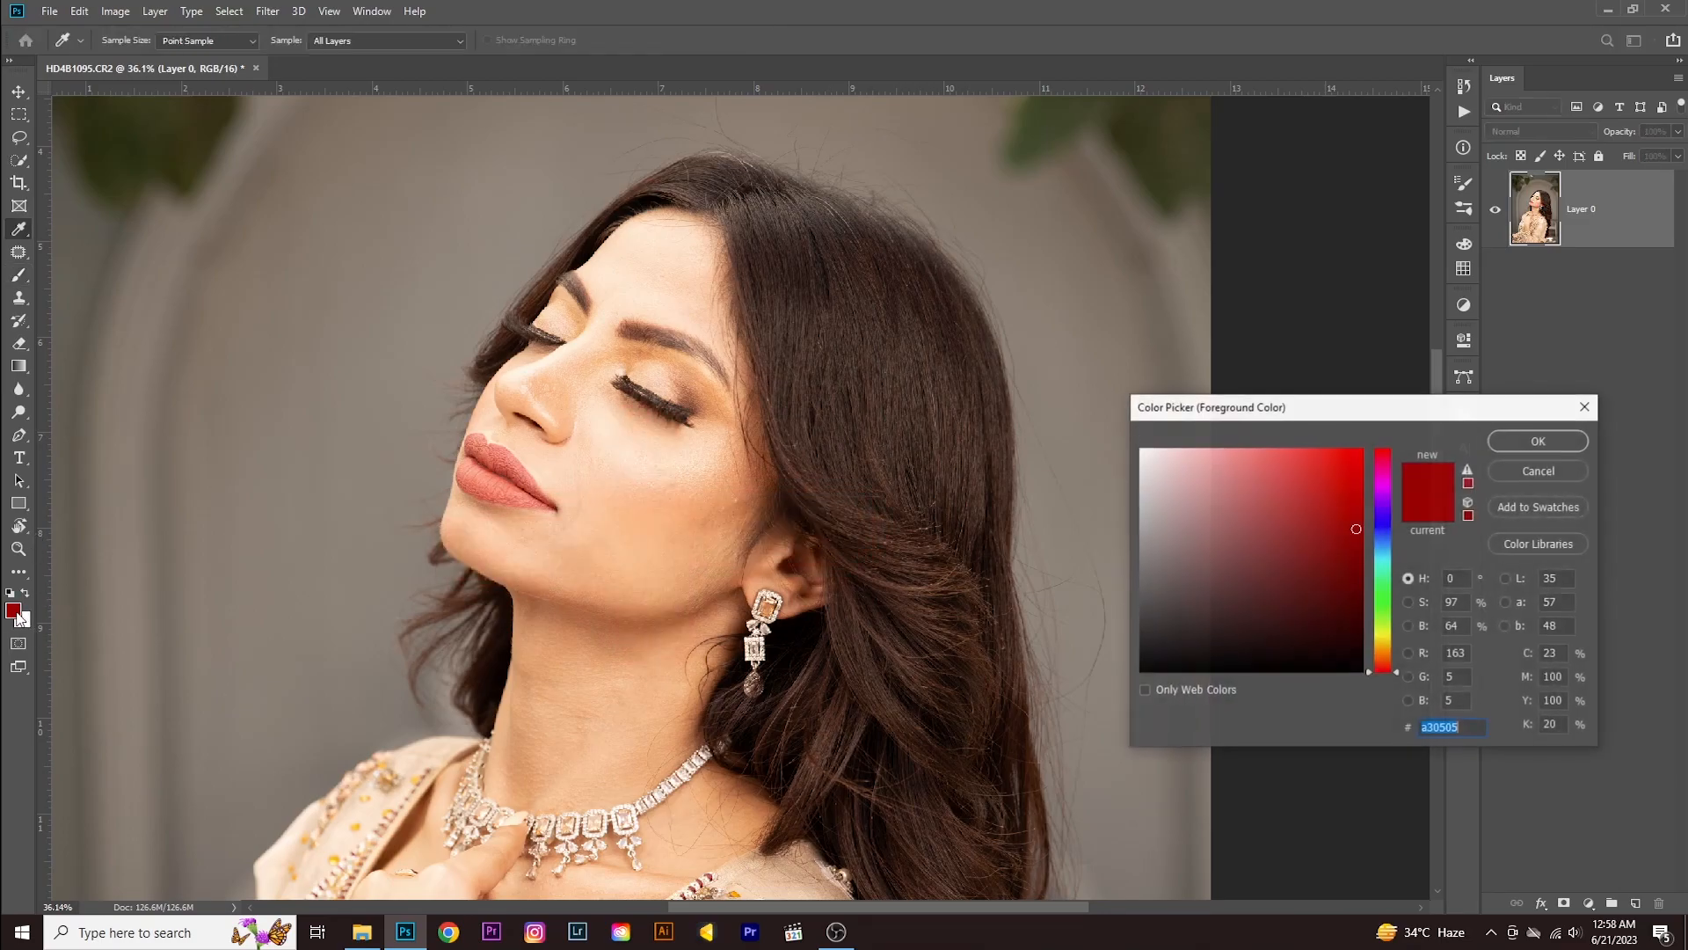
pyautogui.click(1379, 598)
pyautogui.moveTo(1380, 632); pyautogui.dragTo(1384, 455)
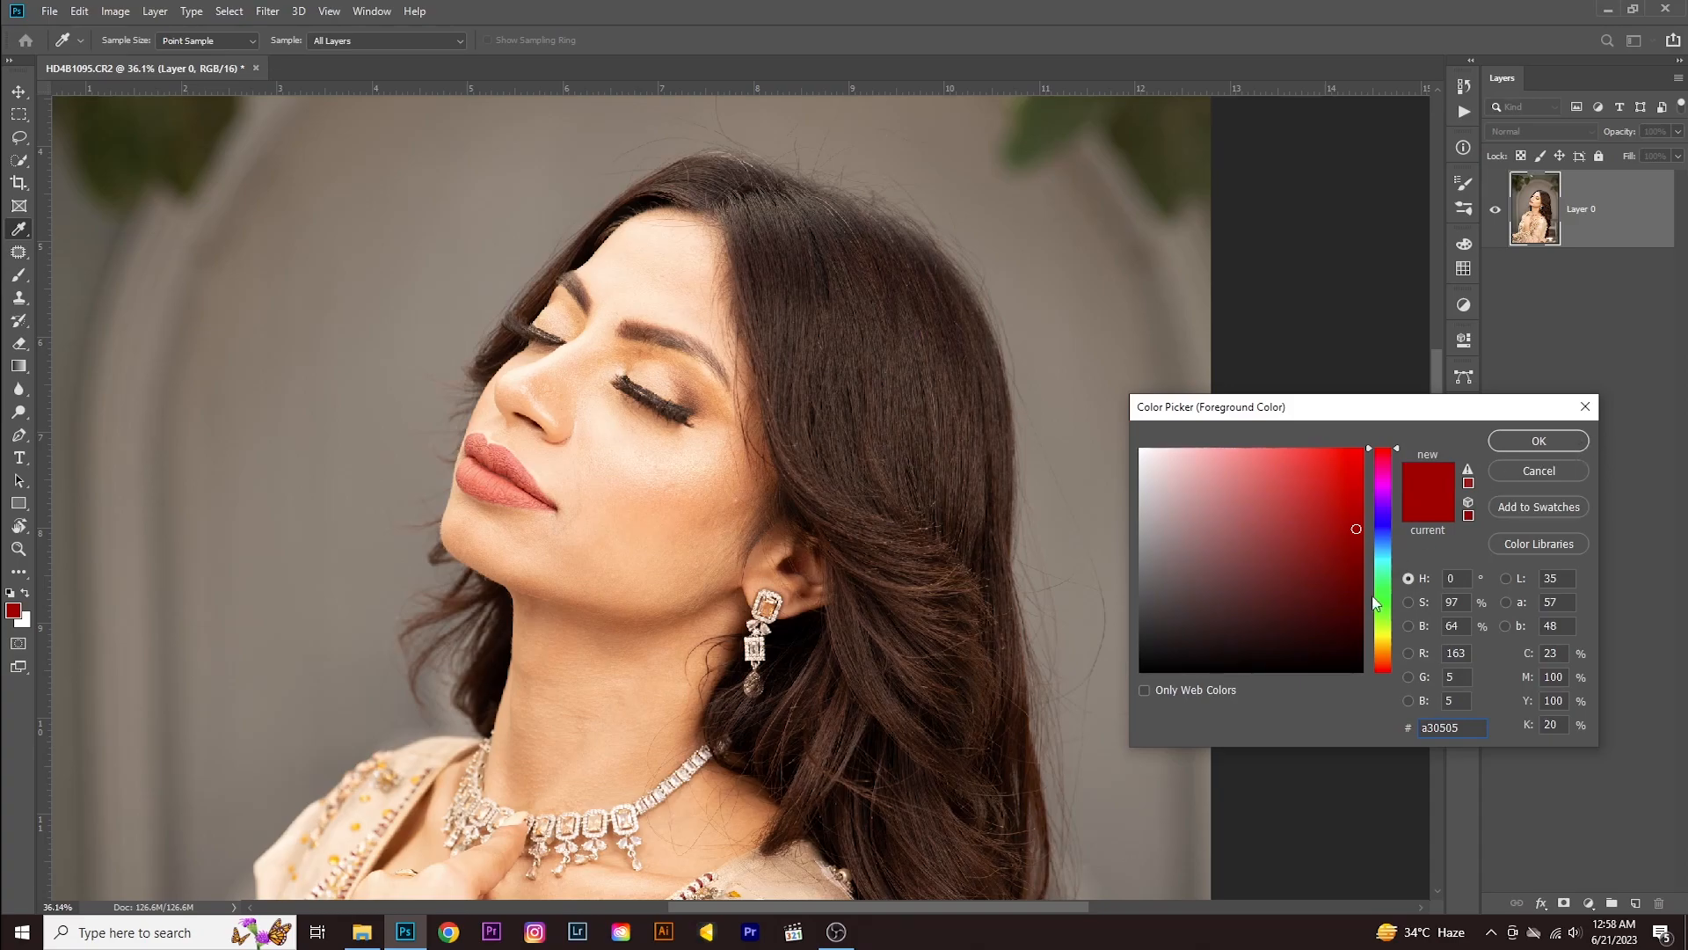
pyautogui.moveTo(1382, 550); pyautogui.dragTo(1390, 565)
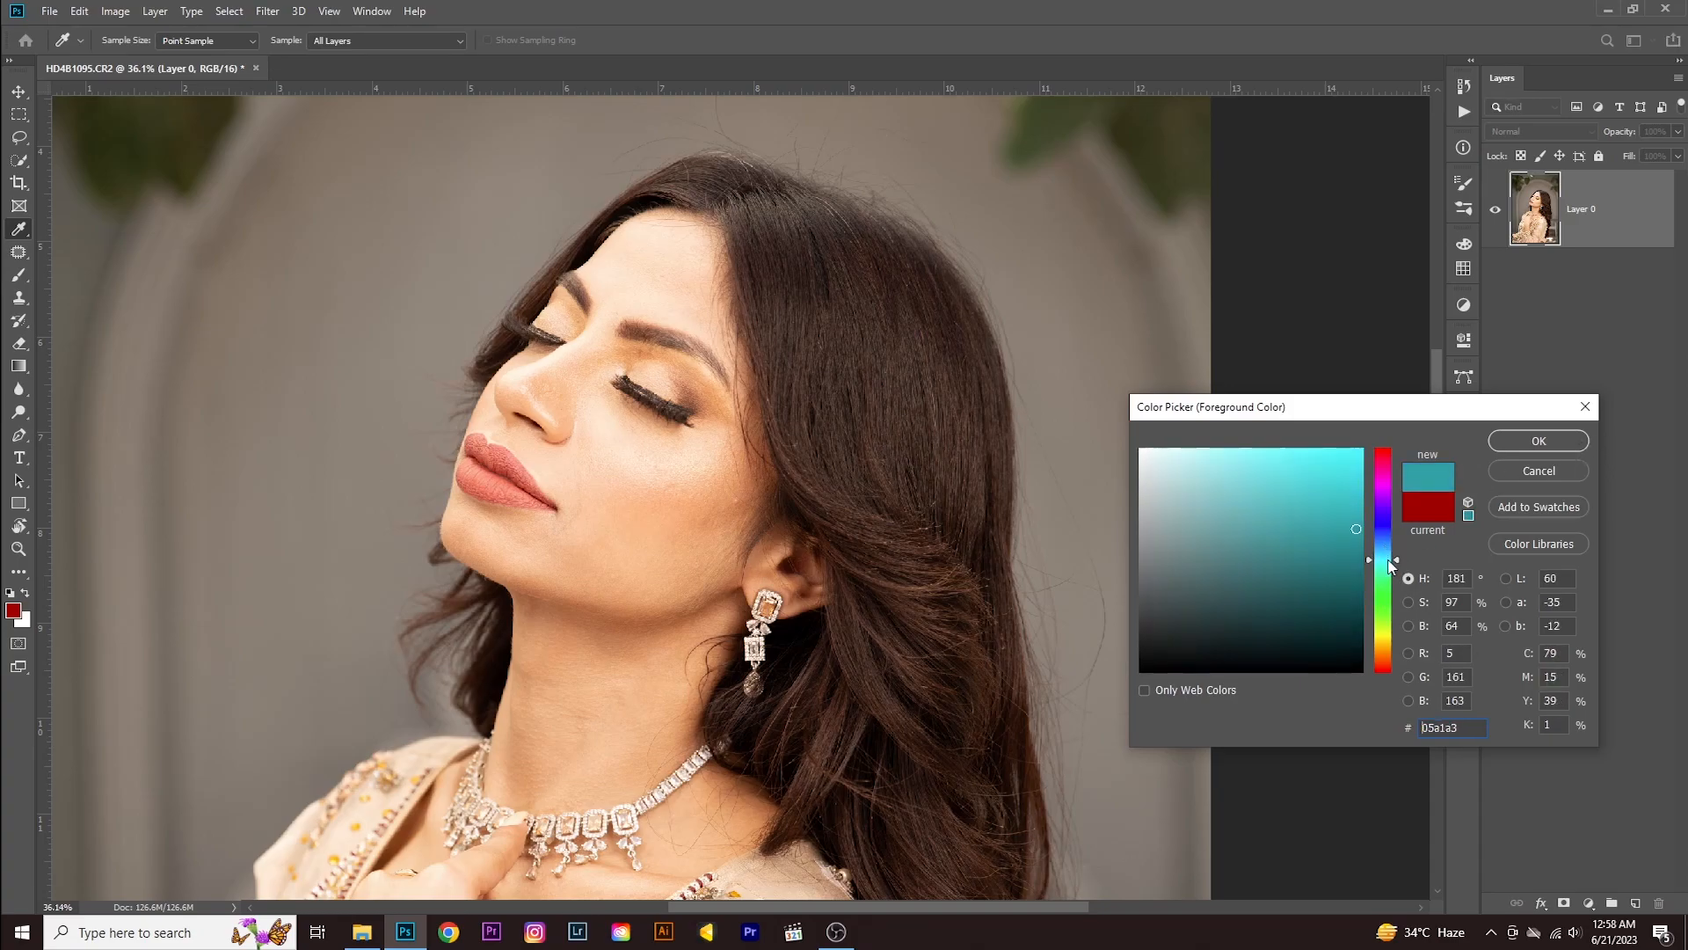
pyautogui.click(1524, 441)
# - Paint a thick teal arch on the background around the woman's head with the Brush tool, and undo it
pyautogui.scroll(-5, 363, 308)
pyautogui.moveTo(291, 525); pyautogui.dragTo(331, 437)
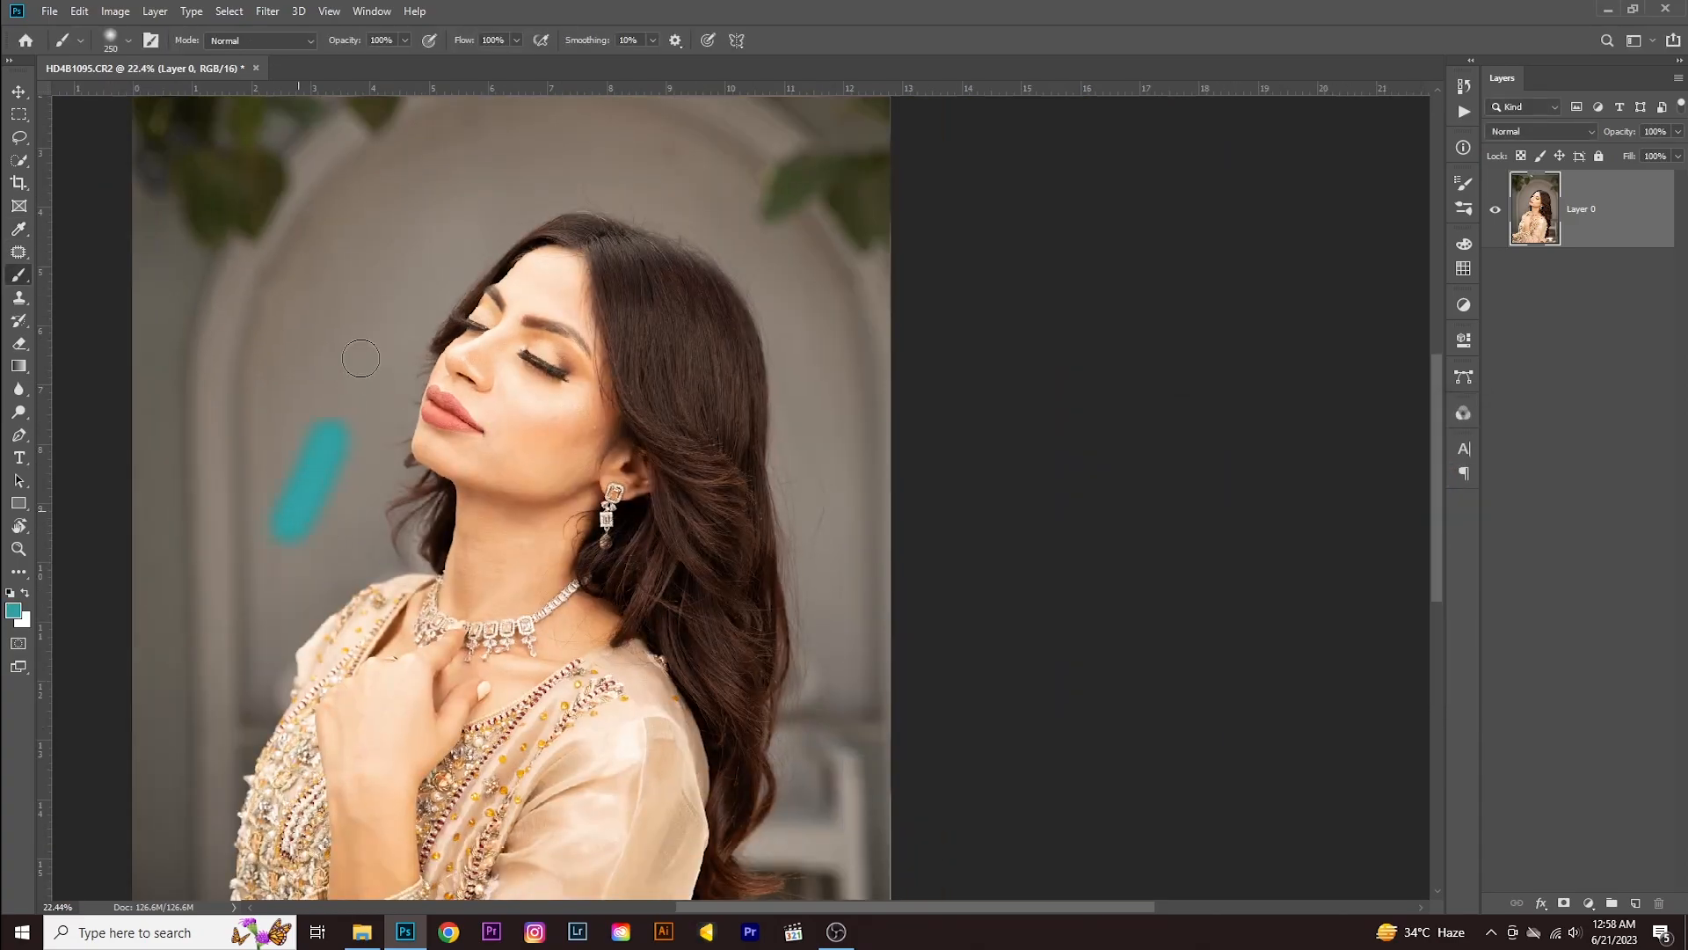
pyautogui.moveTo(360, 358)
pyautogui.mouseDown()
pyautogui.moveTo(606, 152)
pyautogui.moveTo(793, 261)
pyautogui.moveTo(862, 685)
pyautogui.mouseUp()
pyautogui.moveTo(707, 214)
pyautogui.mouseDown()
pyautogui.moveTo(634, 184)
pyautogui.moveTo(558, 178)
pyautogui.moveTo(485, 213)
pyautogui.moveTo(430, 279)
pyautogui.mouseUp()
pyautogui.moveTo(278, 552)
pyautogui.mouseDown()
pyautogui.moveTo(299, 427)
pyautogui.moveTo(429, 189)
pyautogui.moveTo(603, 164)
pyautogui.moveTo(754, 223)
pyautogui.mouseUp()
pyautogui.moveTo(865, 658)
pyautogui.mouseDown()
pyautogui.moveTo(831, 615)
pyautogui.moveTo(756, 352)
pyautogui.moveTo(682, 238)
pyautogui.moveTo(434, 348)
pyautogui.mouseUp()
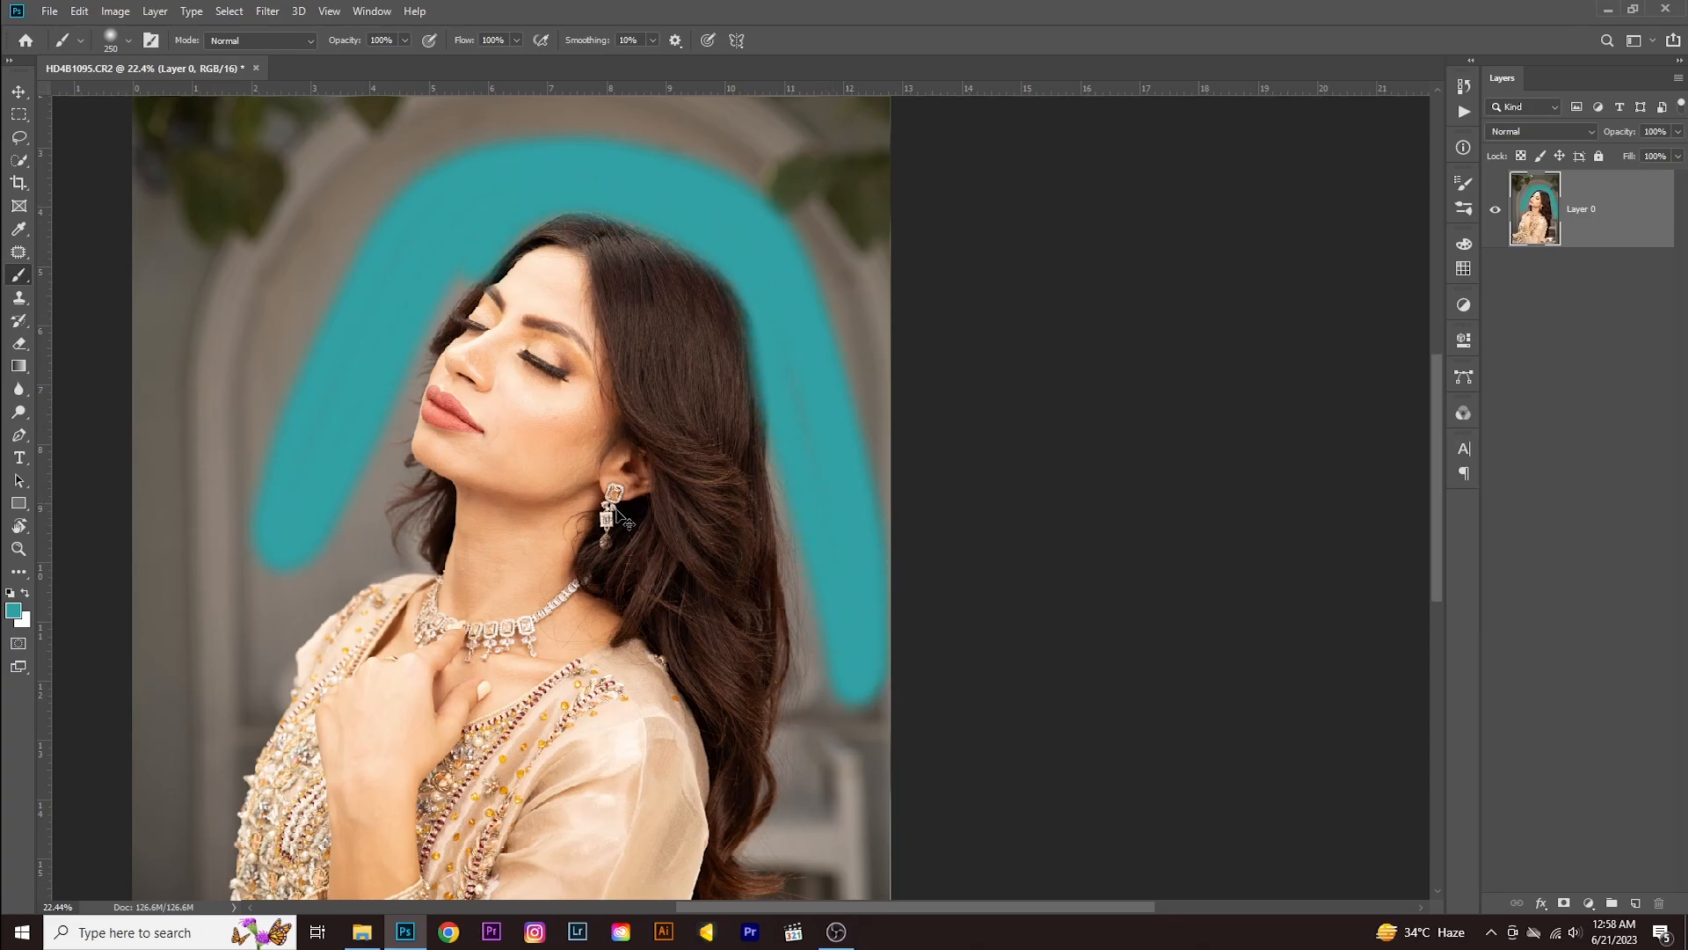
pyautogui.hotkey('ctrl', 'z')
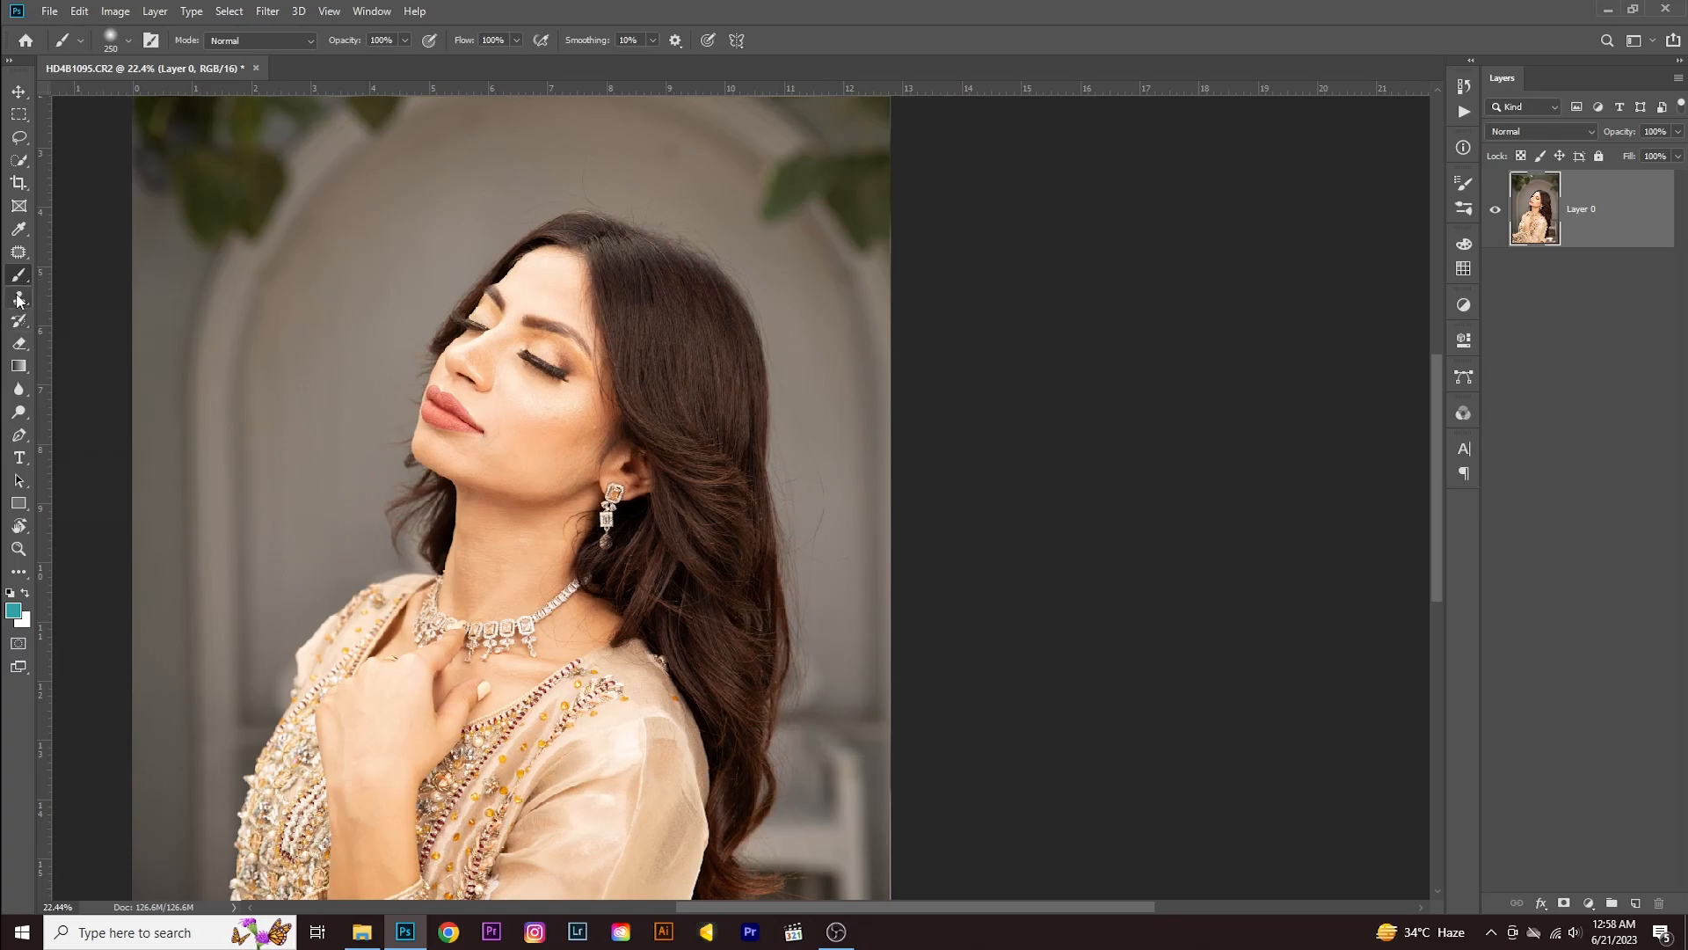
# - Reselect the Brush tool from its group, and switch to the Clone Stamp tool
pyautogui.click(18, 302)
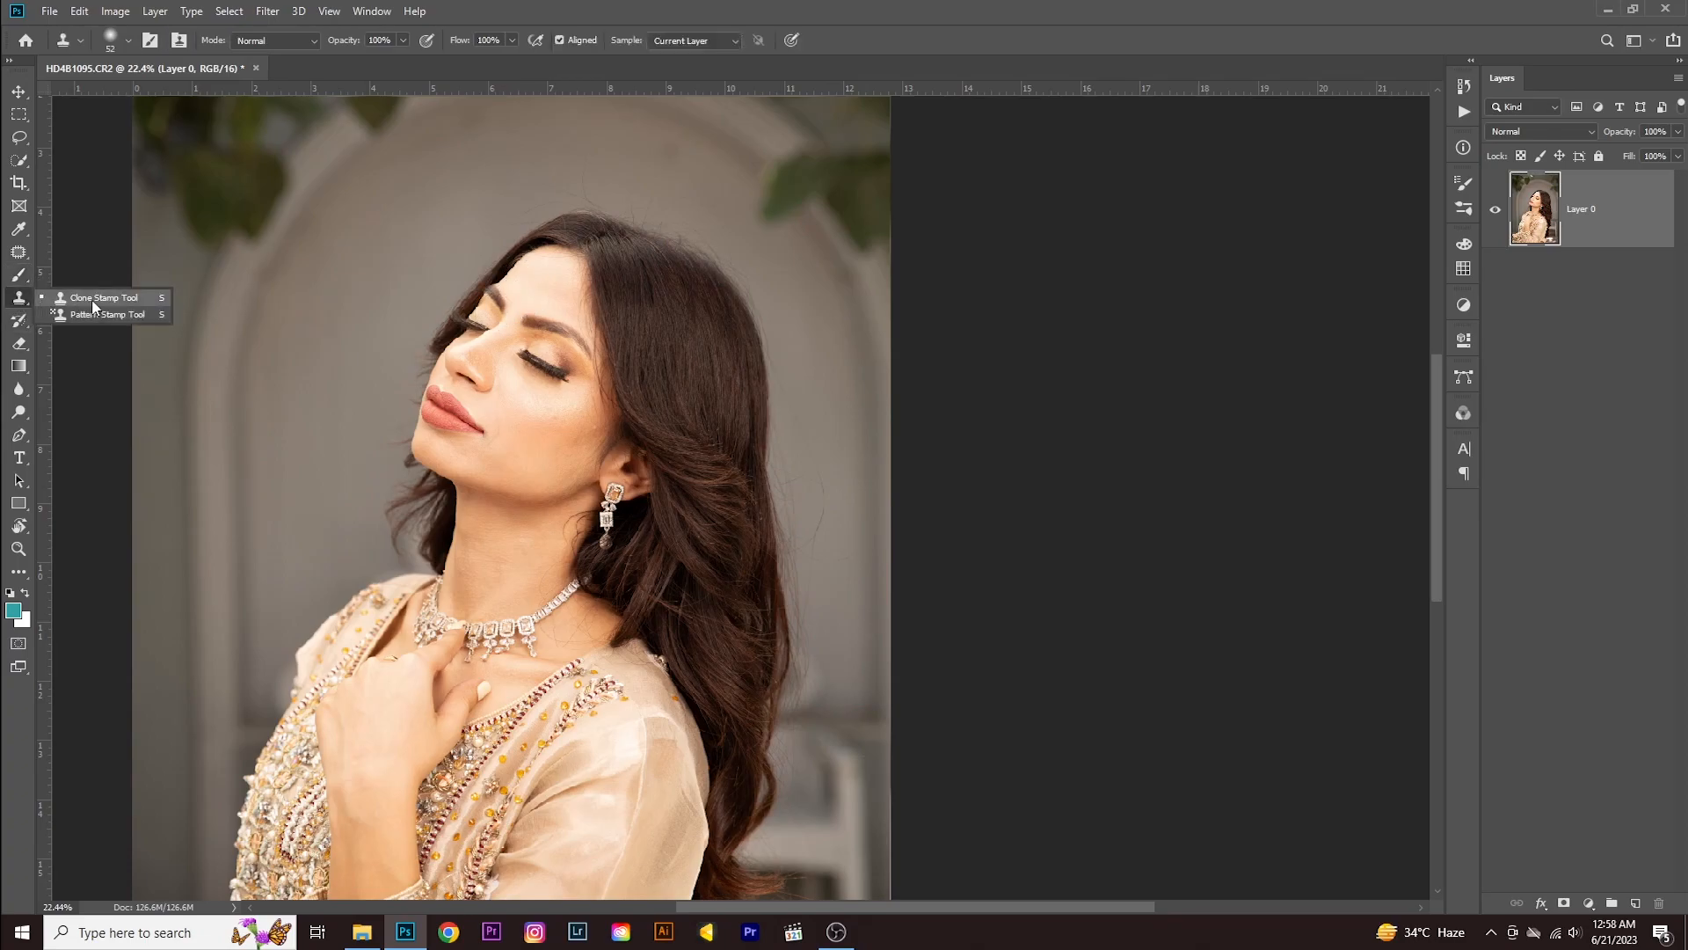
pyautogui.click(19, 275)
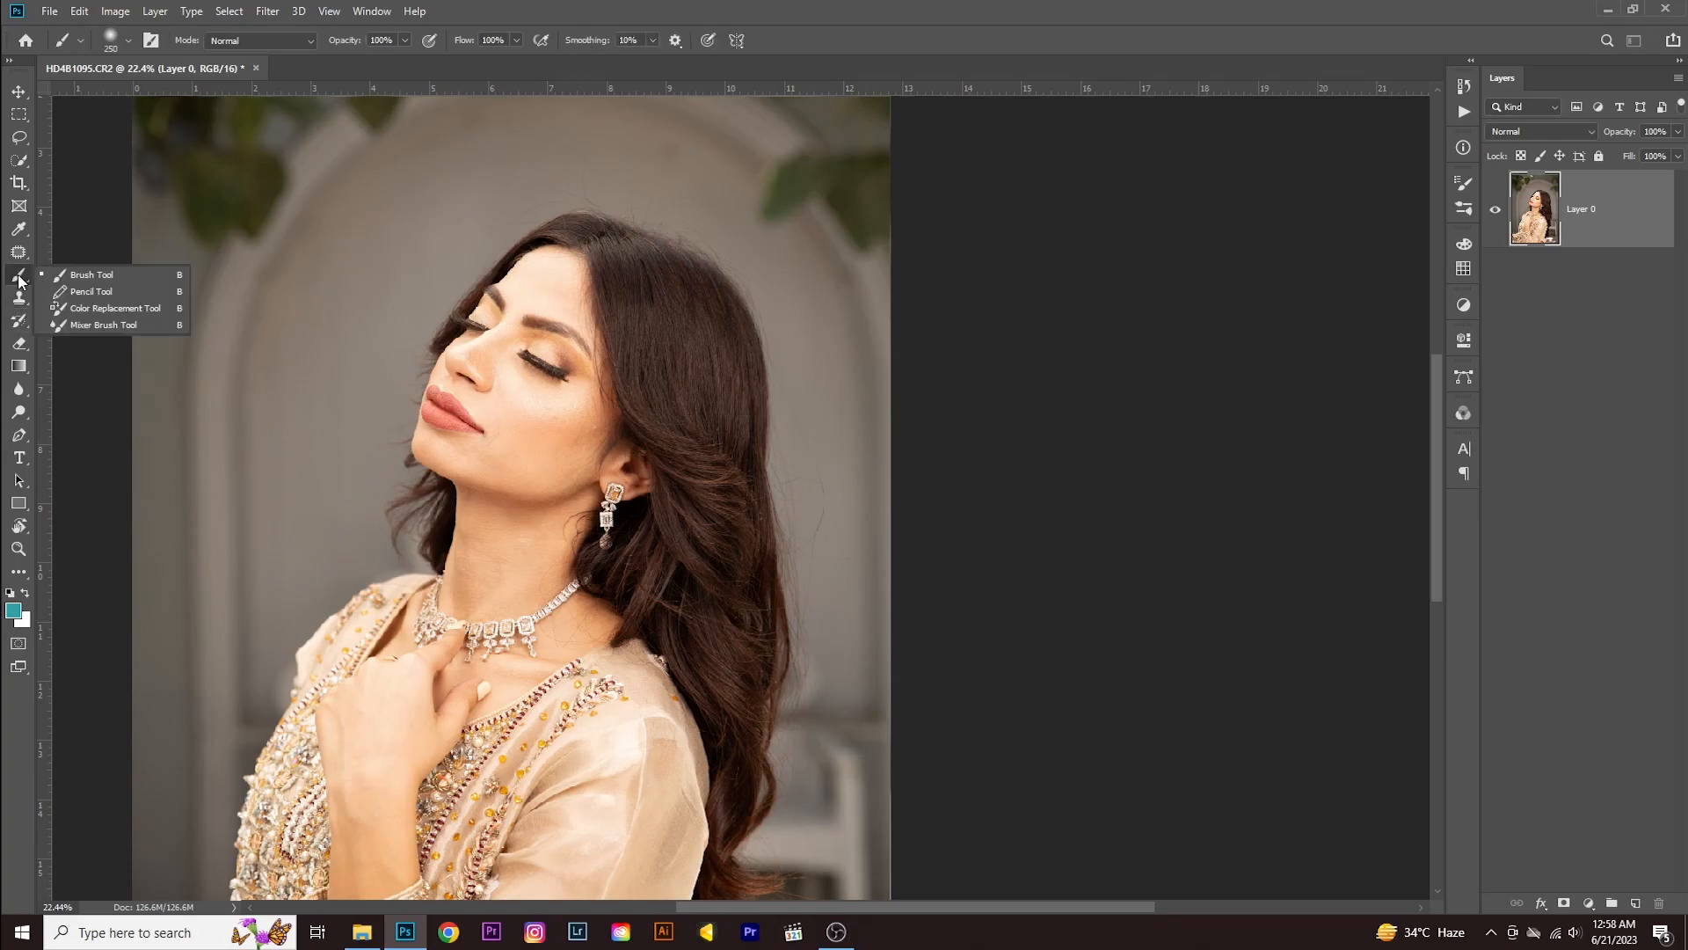
pyautogui.click(99, 277)
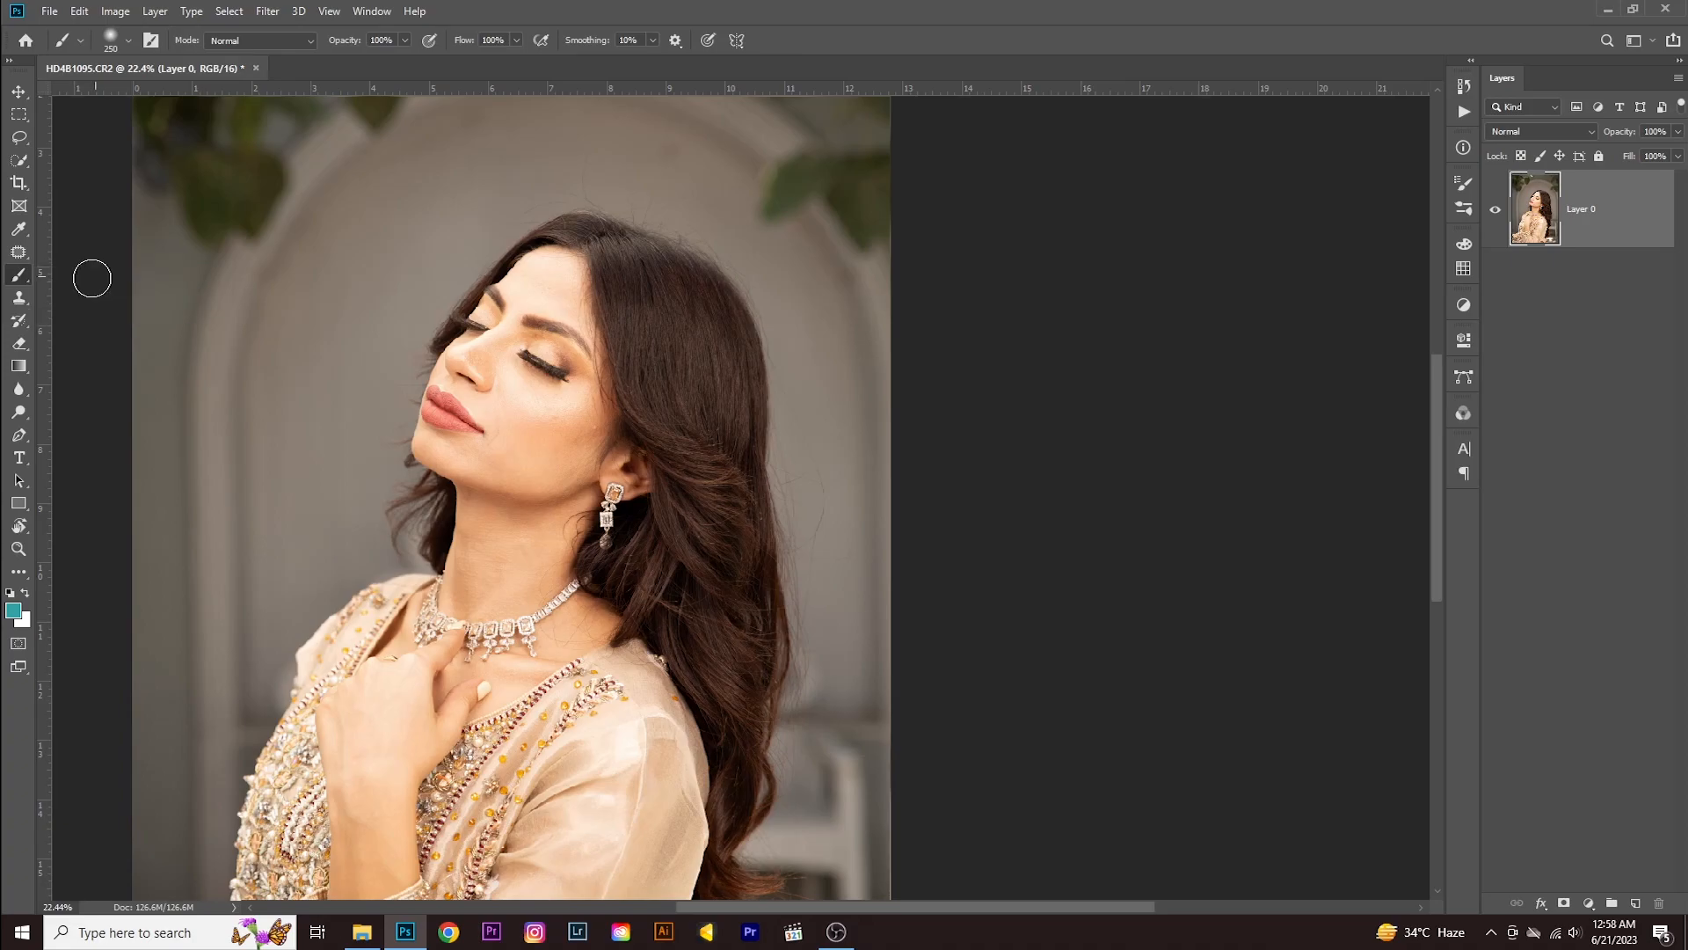
pyautogui.click(21, 305)
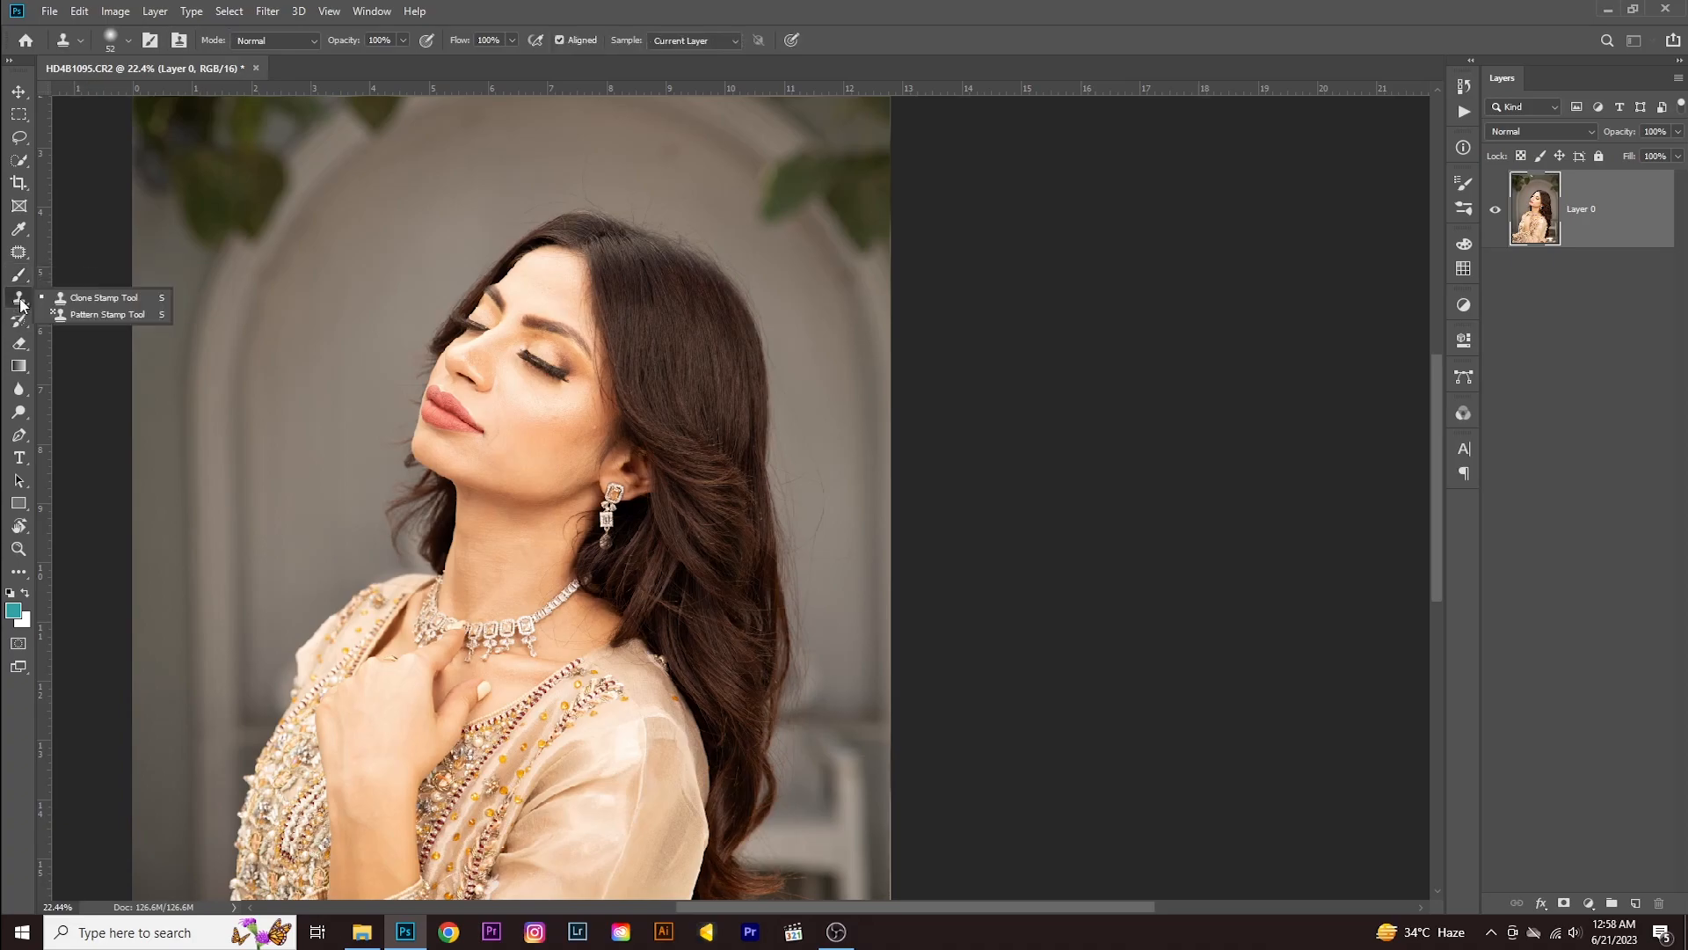
pyautogui.click(146, 301)
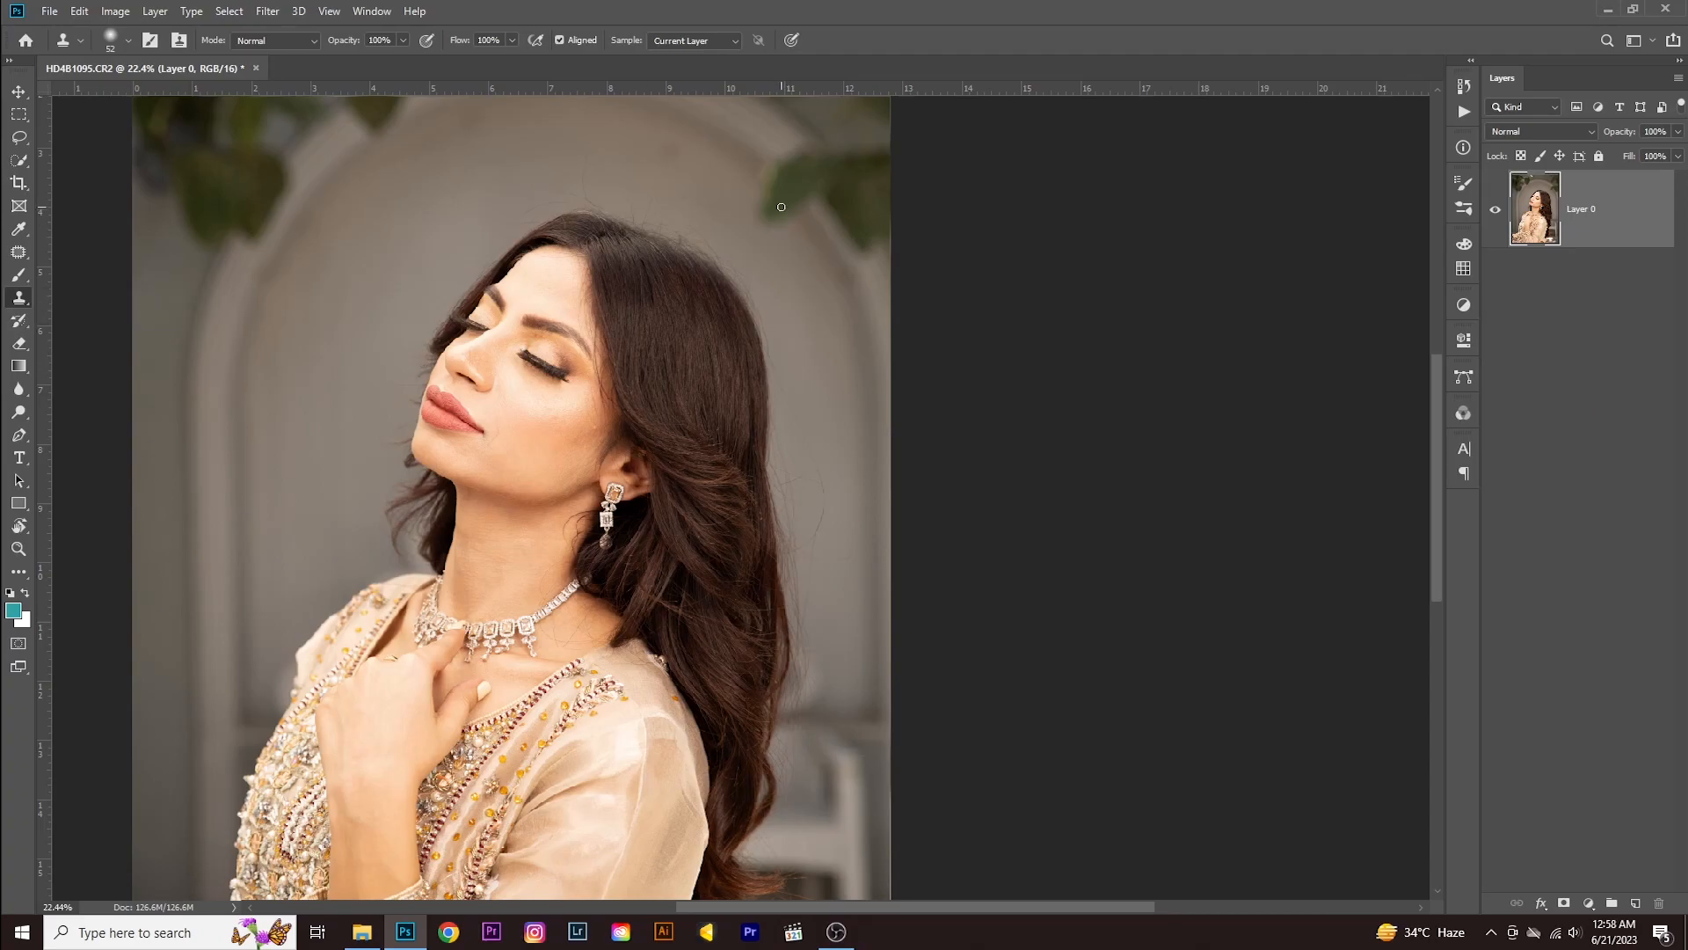
# - Magnify the flyaway hairs above the woman's head to about 52%, and enlarge the Clone Stamp brush to 165 px
pyautogui.scroll(3, 1436, 405)
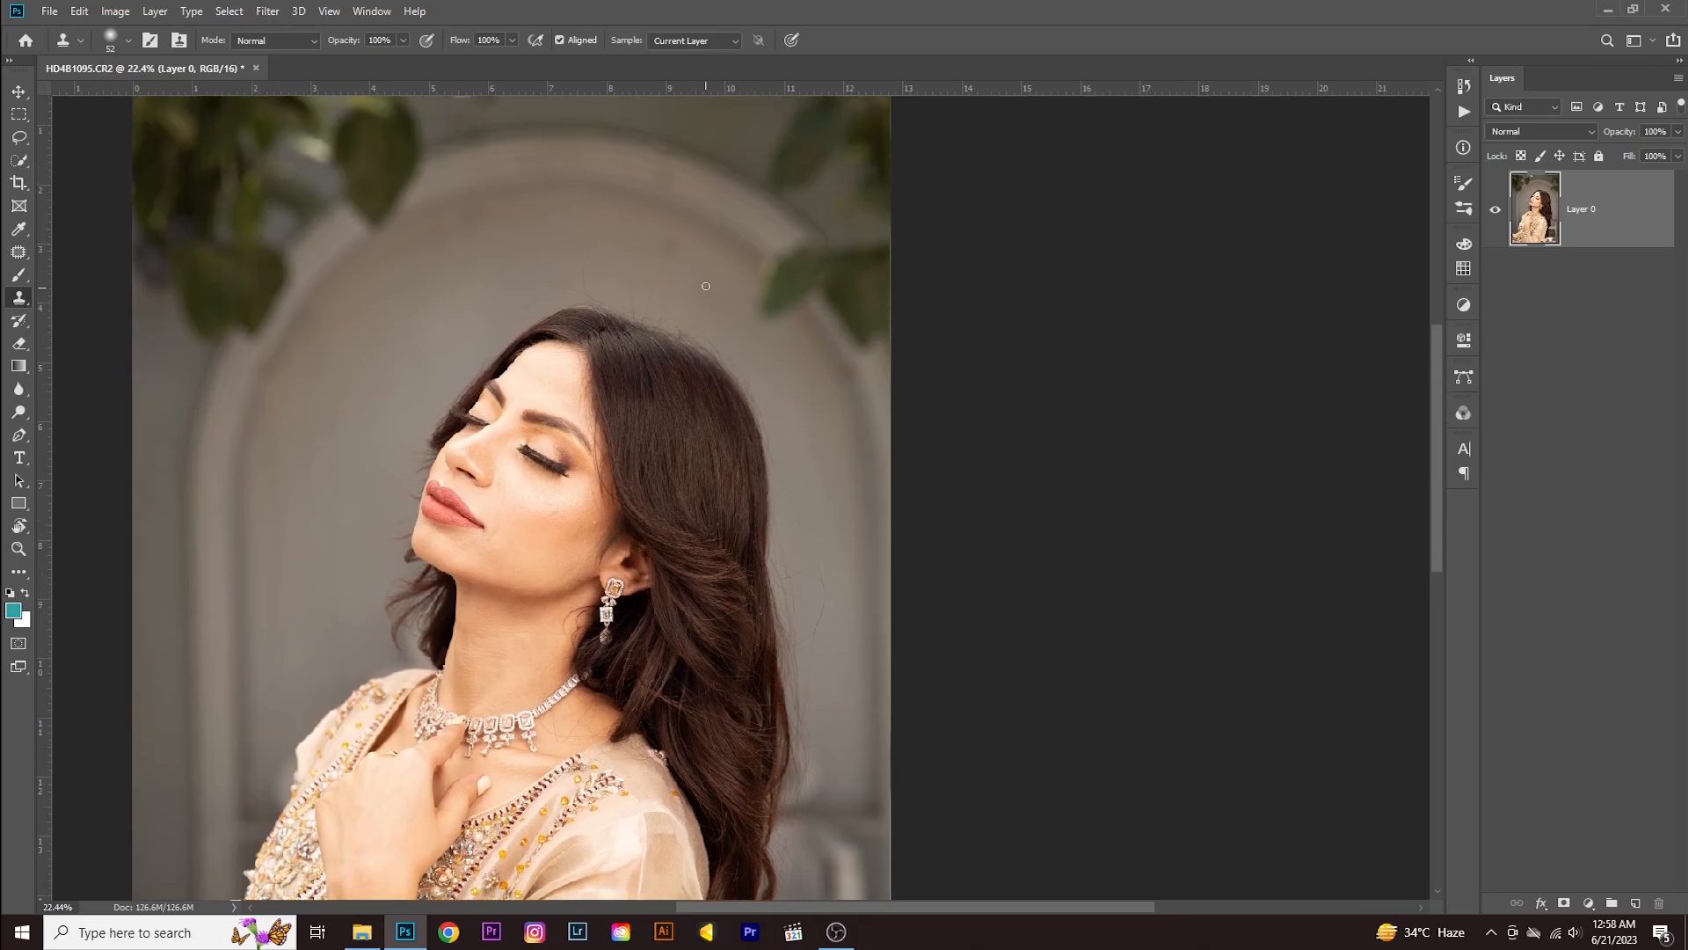
pyautogui.moveTo(440, 243); pyautogui.dragTo(955, 590)
pyautogui.moveTo(549, 268); pyautogui.dragTo(575, 504)
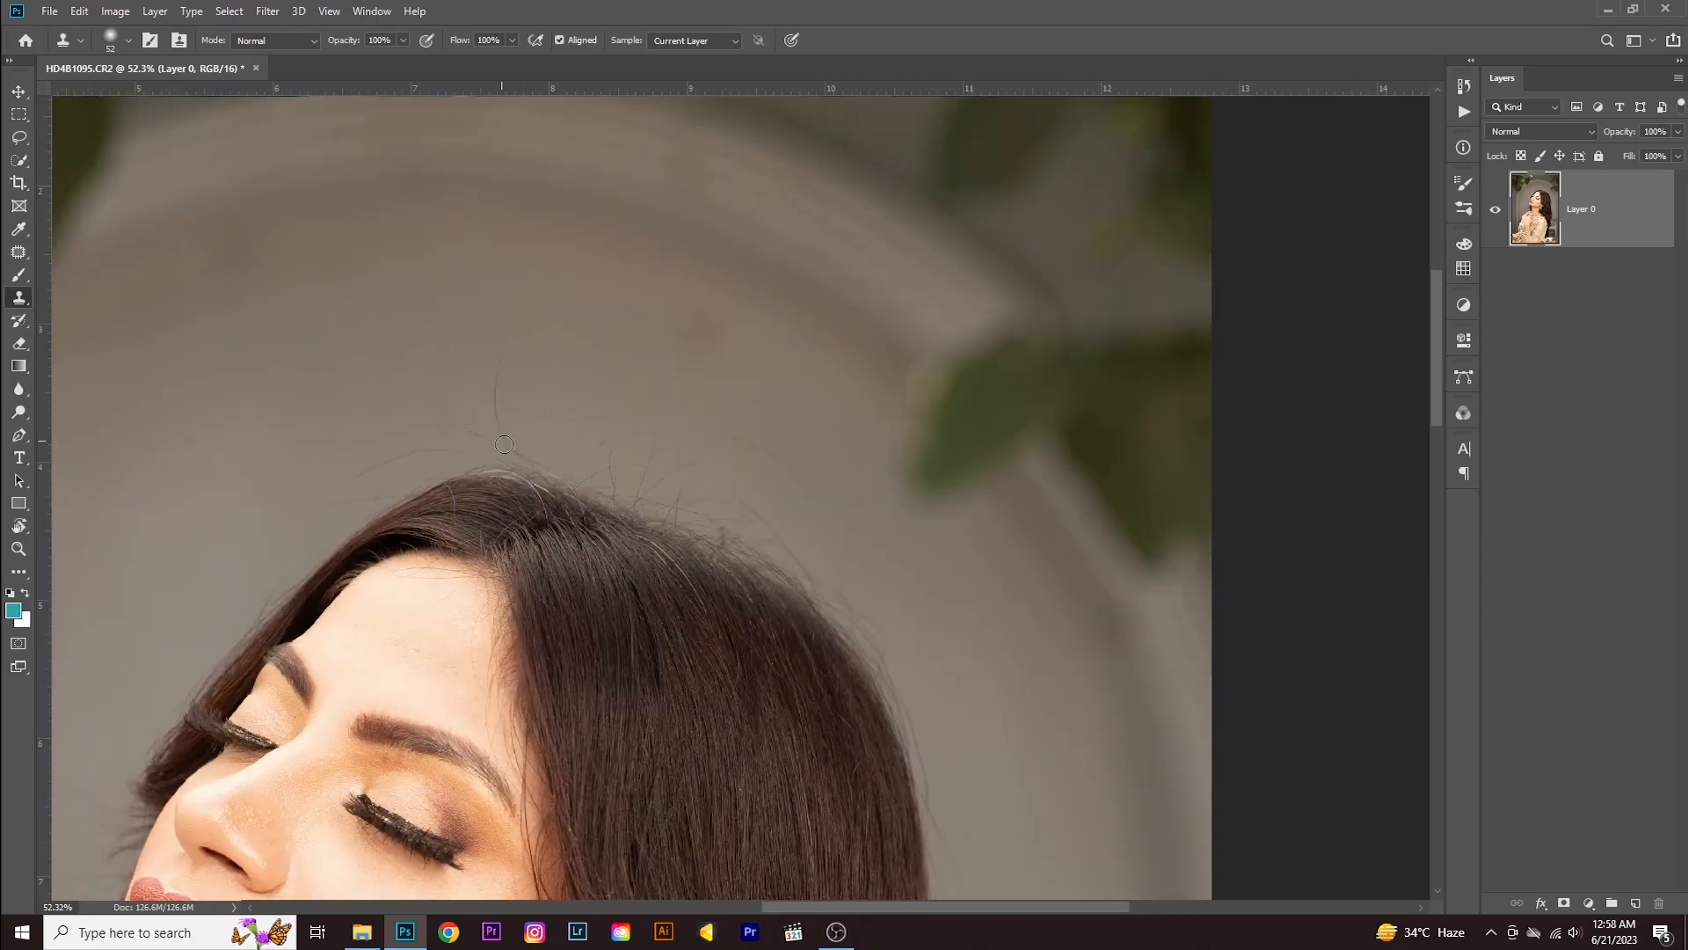
pyautogui.press(']')
pyautogui.rightClick(537, 342)
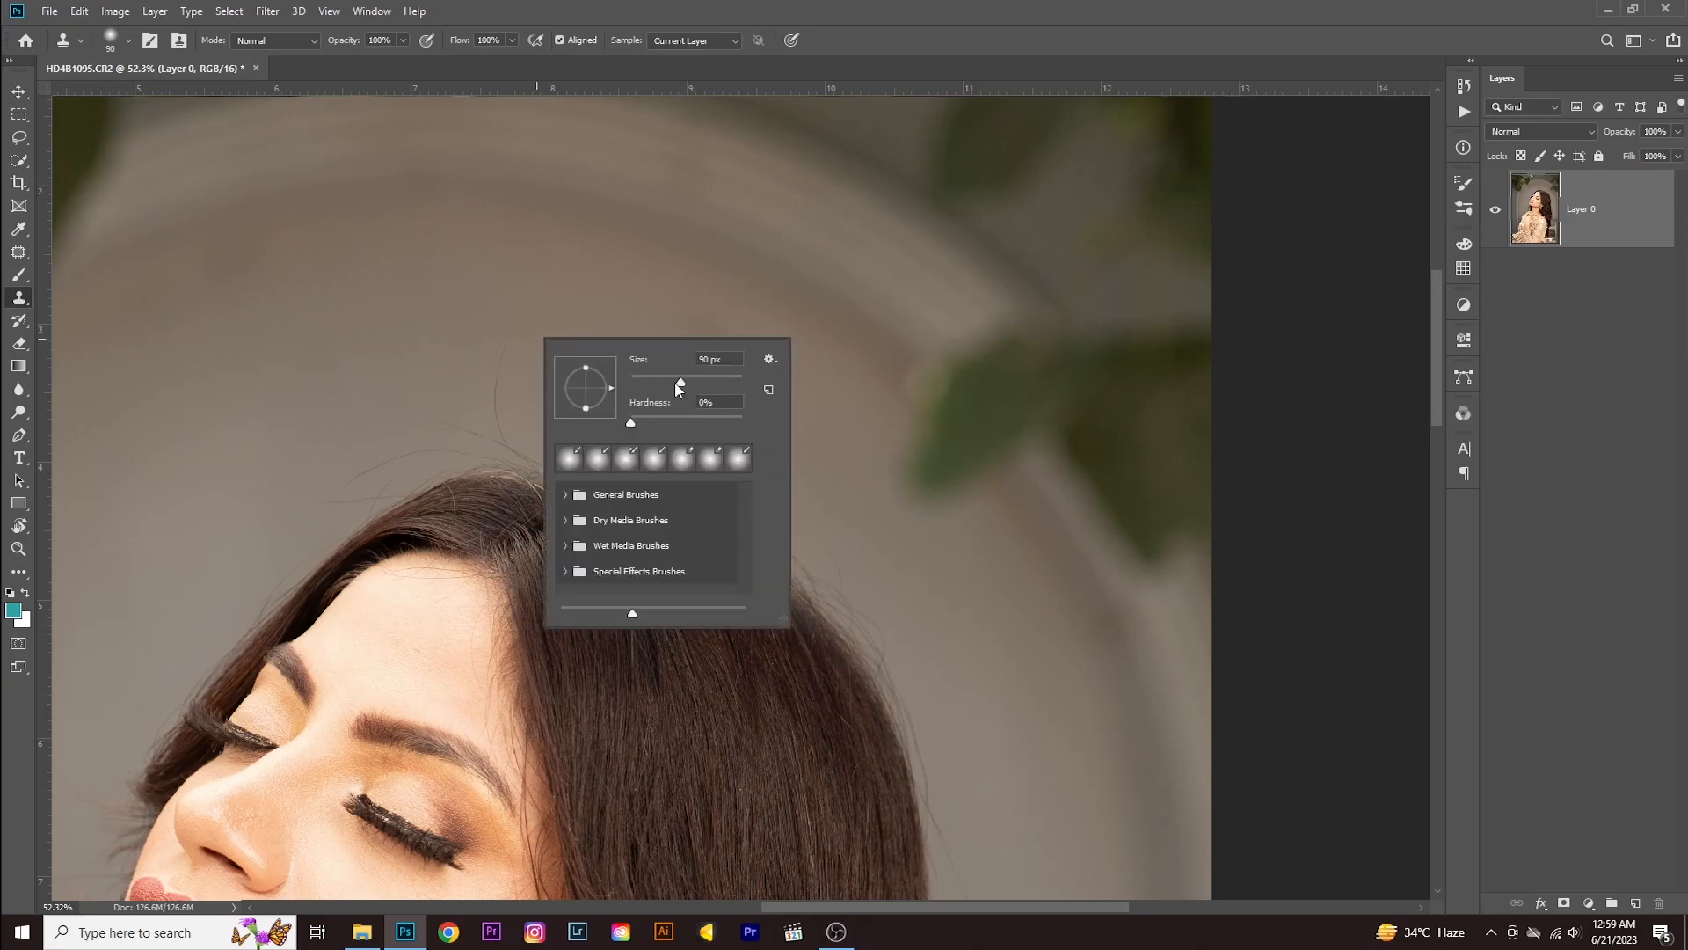
pyautogui.moveTo(694, 379); pyautogui.dragTo(711, 381)
pyautogui.click(681, 7)
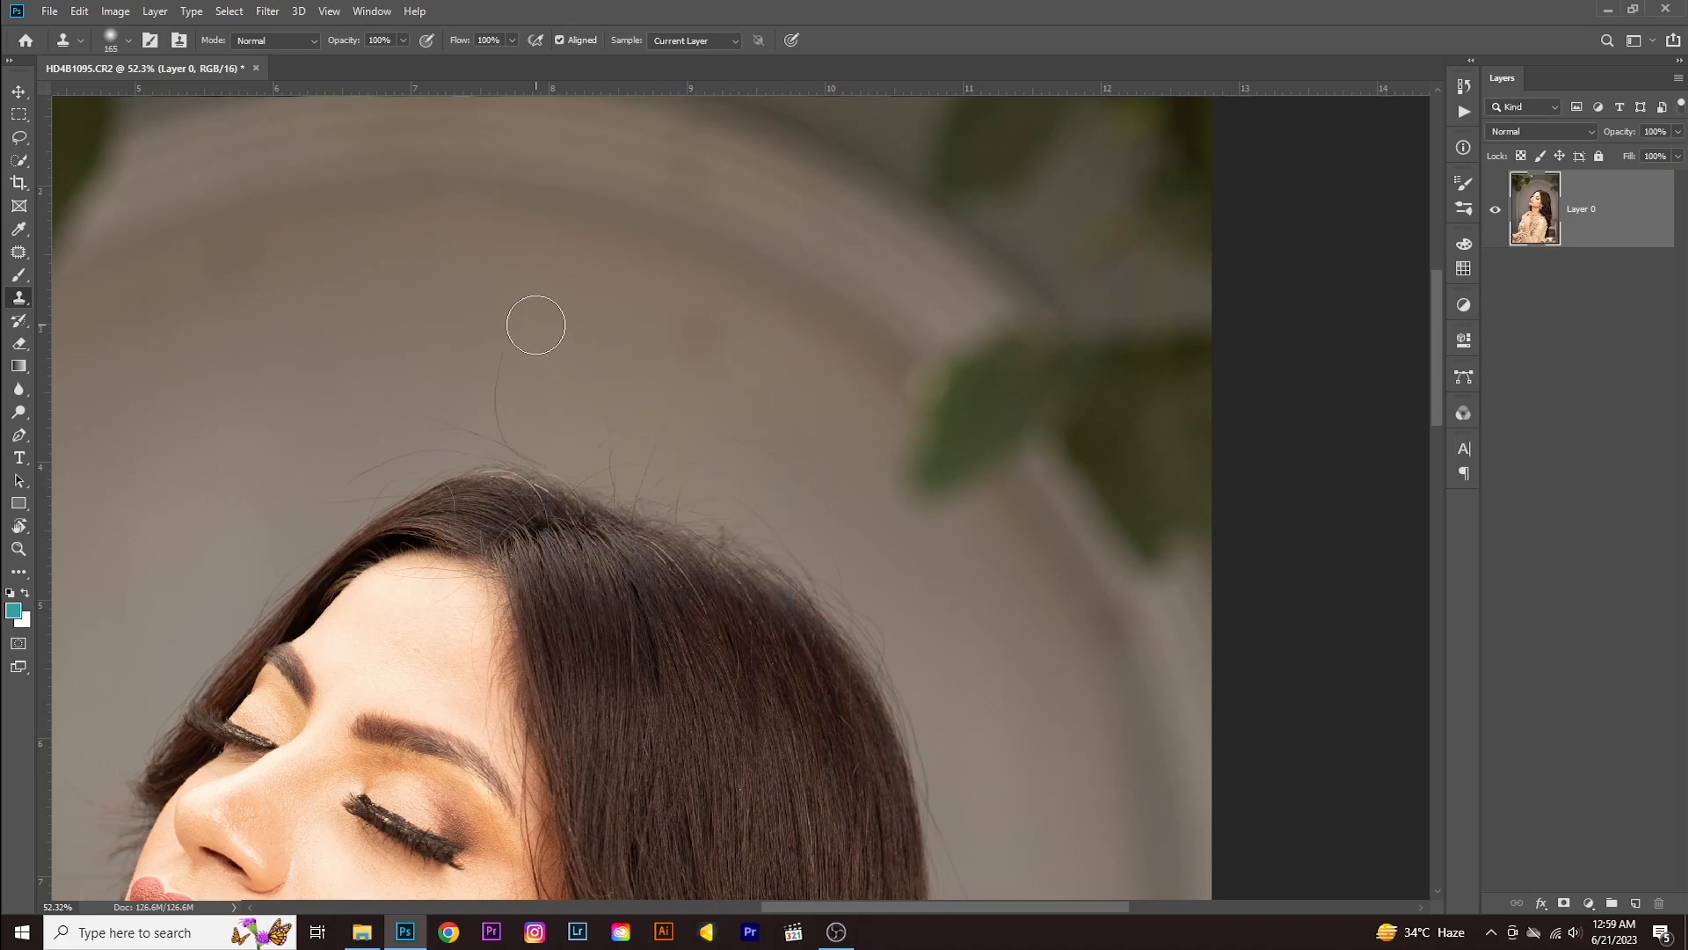
# - Step the Clone Stamp brush size down and up several times, finishing at 125 px
pyautogui.press('[')
pyautogui.press('[')
pyautogui.press('[')
pyautogui.press('[')
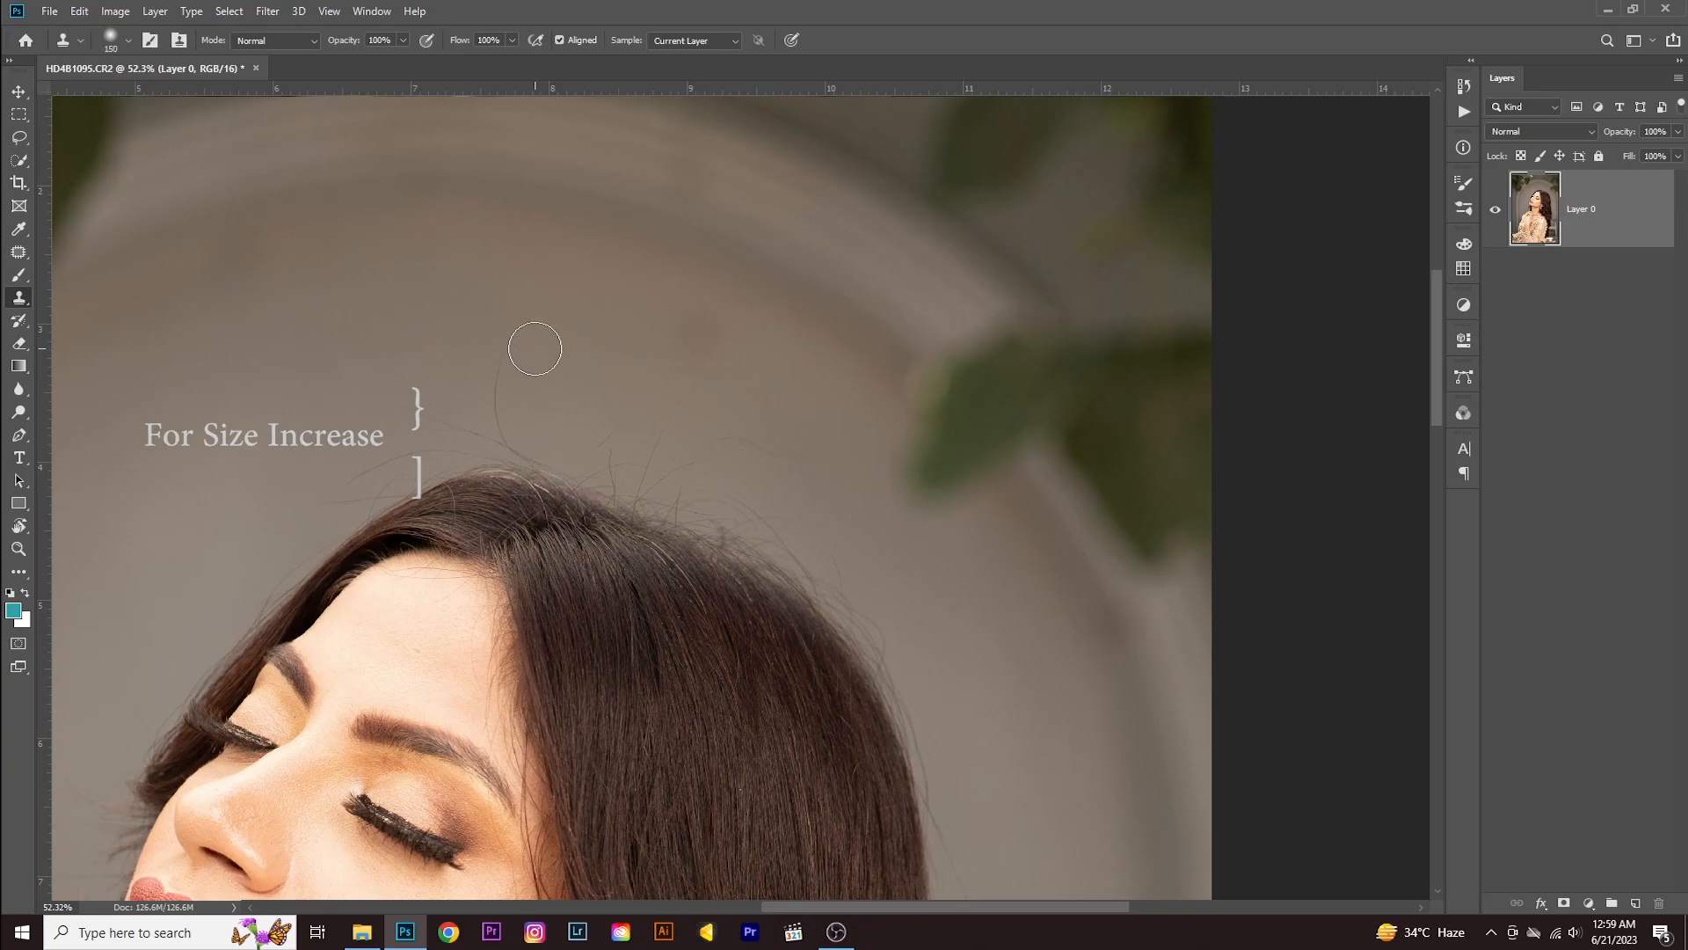
pyautogui.press(']')
pyautogui.press(']')
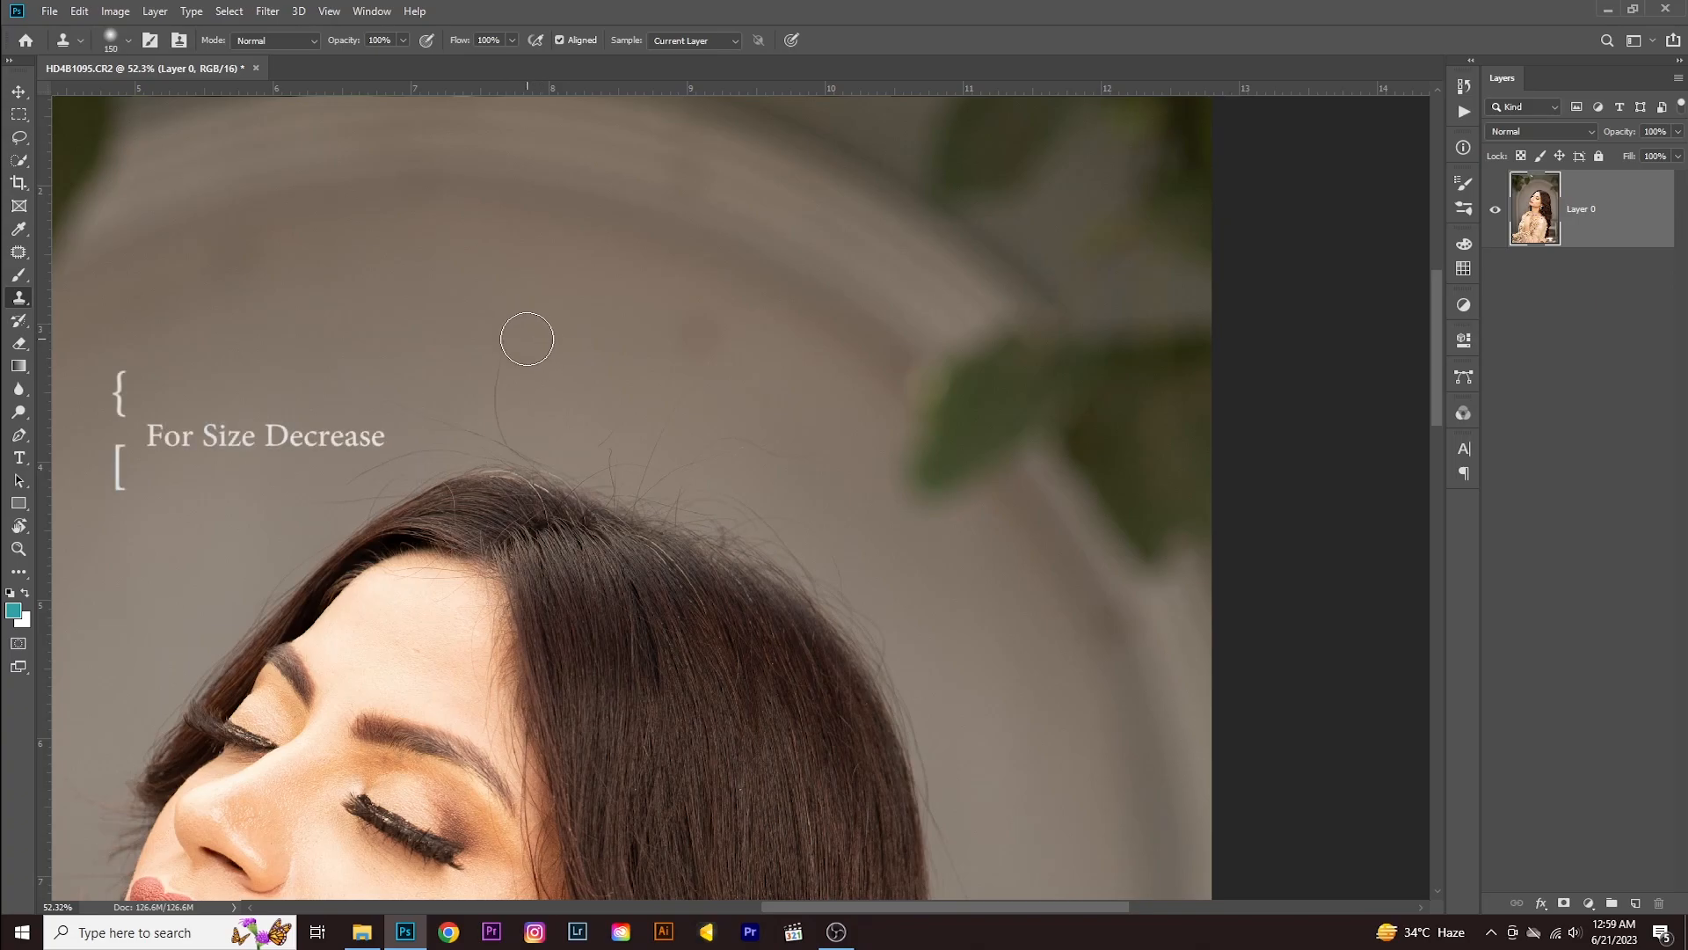
pyautogui.rightClick(527, 320)
pyautogui.click(691, 362)
pyautogui.click(671, 8)
pyautogui.press('[')
pyautogui.press('[')
pyautogui.press('[')
pyautogui.press(']')
pyautogui.press(']')
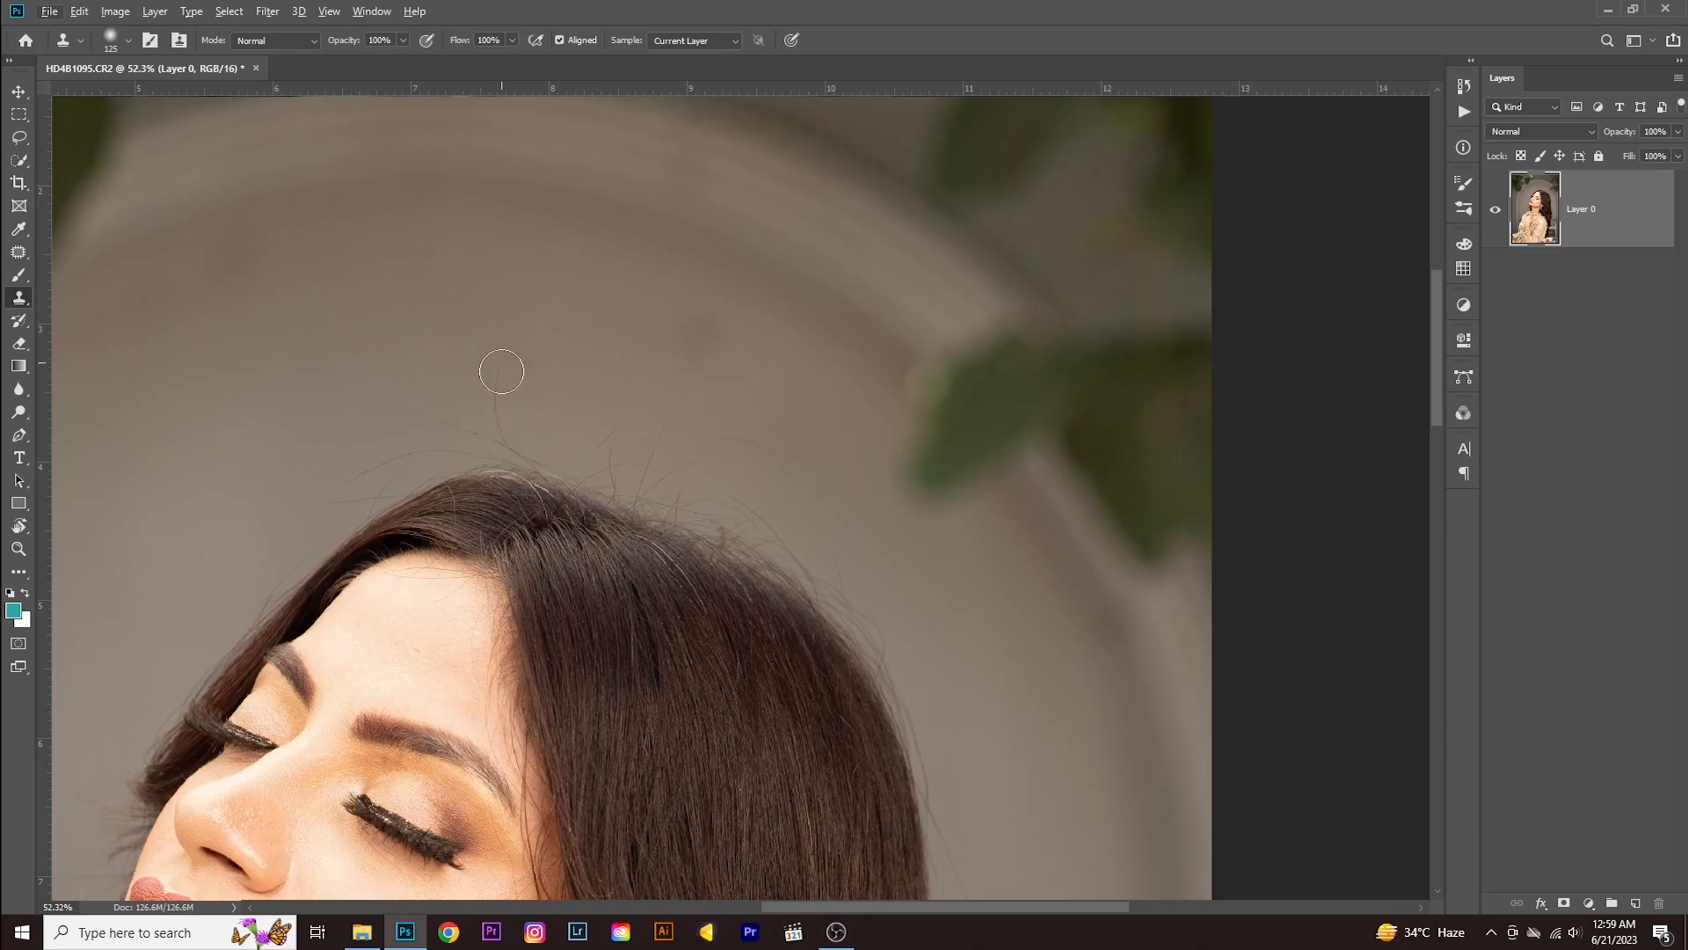
# - Clone clean wall background over the flyaway hairs above the woman's head, reducing the brush to 110 px
pyautogui.keyDown('alt'); pyautogui.click(565, 347); pyautogui.keyUp('alt')
pyautogui.moveTo(501, 352)
pyautogui.mouseDown()
pyautogui.moveTo(512, 436)
pyautogui.moveTo(546, 462)
pyautogui.mouseUp()
pyautogui.keyDown('alt'); pyautogui.click(346, 358); pyautogui.keyUp('alt')
pyautogui.moveTo(373, 388); pyautogui.dragTo(548, 449)
pyautogui.keyDown('alt'); pyautogui.rightClick(373, 356); pyautogui.keyUp('alt')
pyautogui.keyDown('alt'); pyautogui.click(401, 333); pyautogui.keyUp('alt')
pyautogui.moveTo(394, 380); pyautogui.dragTo(393, 406)
pyautogui.keyDown('alt'); pyautogui.rightClick(381, 421); pyautogui.keyUp('alt')
# - Reduce the Clone Stamp brush to 44 px and clone sampled cheek skin over the small spot beside the hairline
pyautogui.scroll(-4, 615, 263)
pyautogui.moveTo(644, 448); pyautogui.dragTo(759, 272)
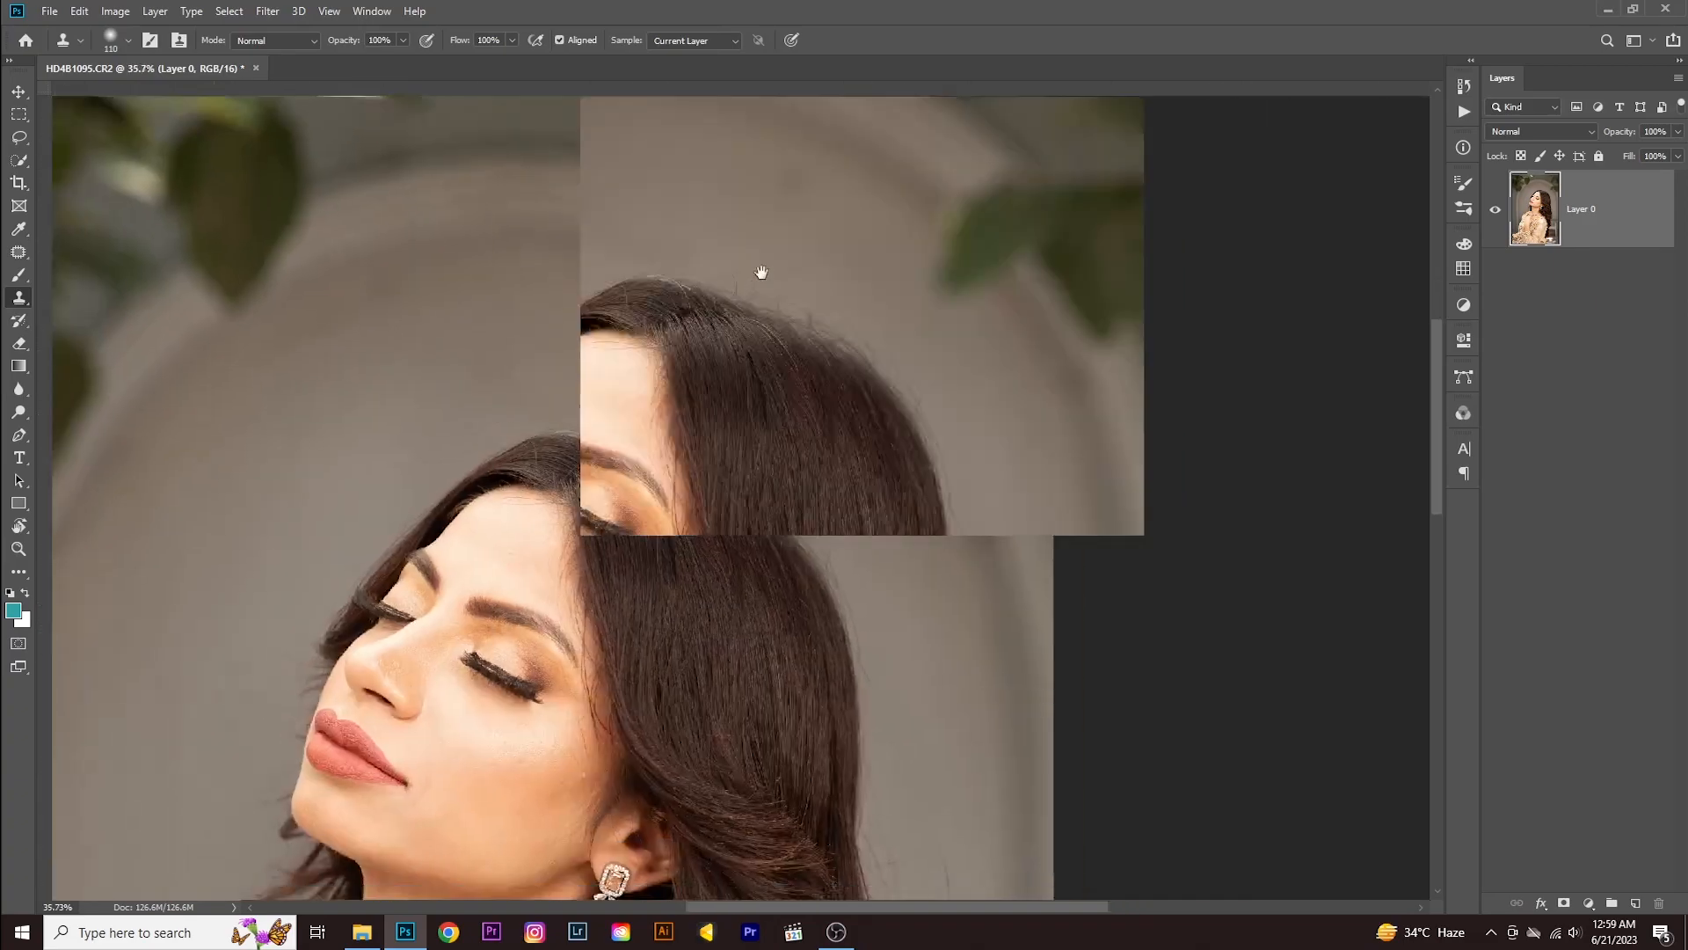
pyautogui.scroll(5, 611, 692)
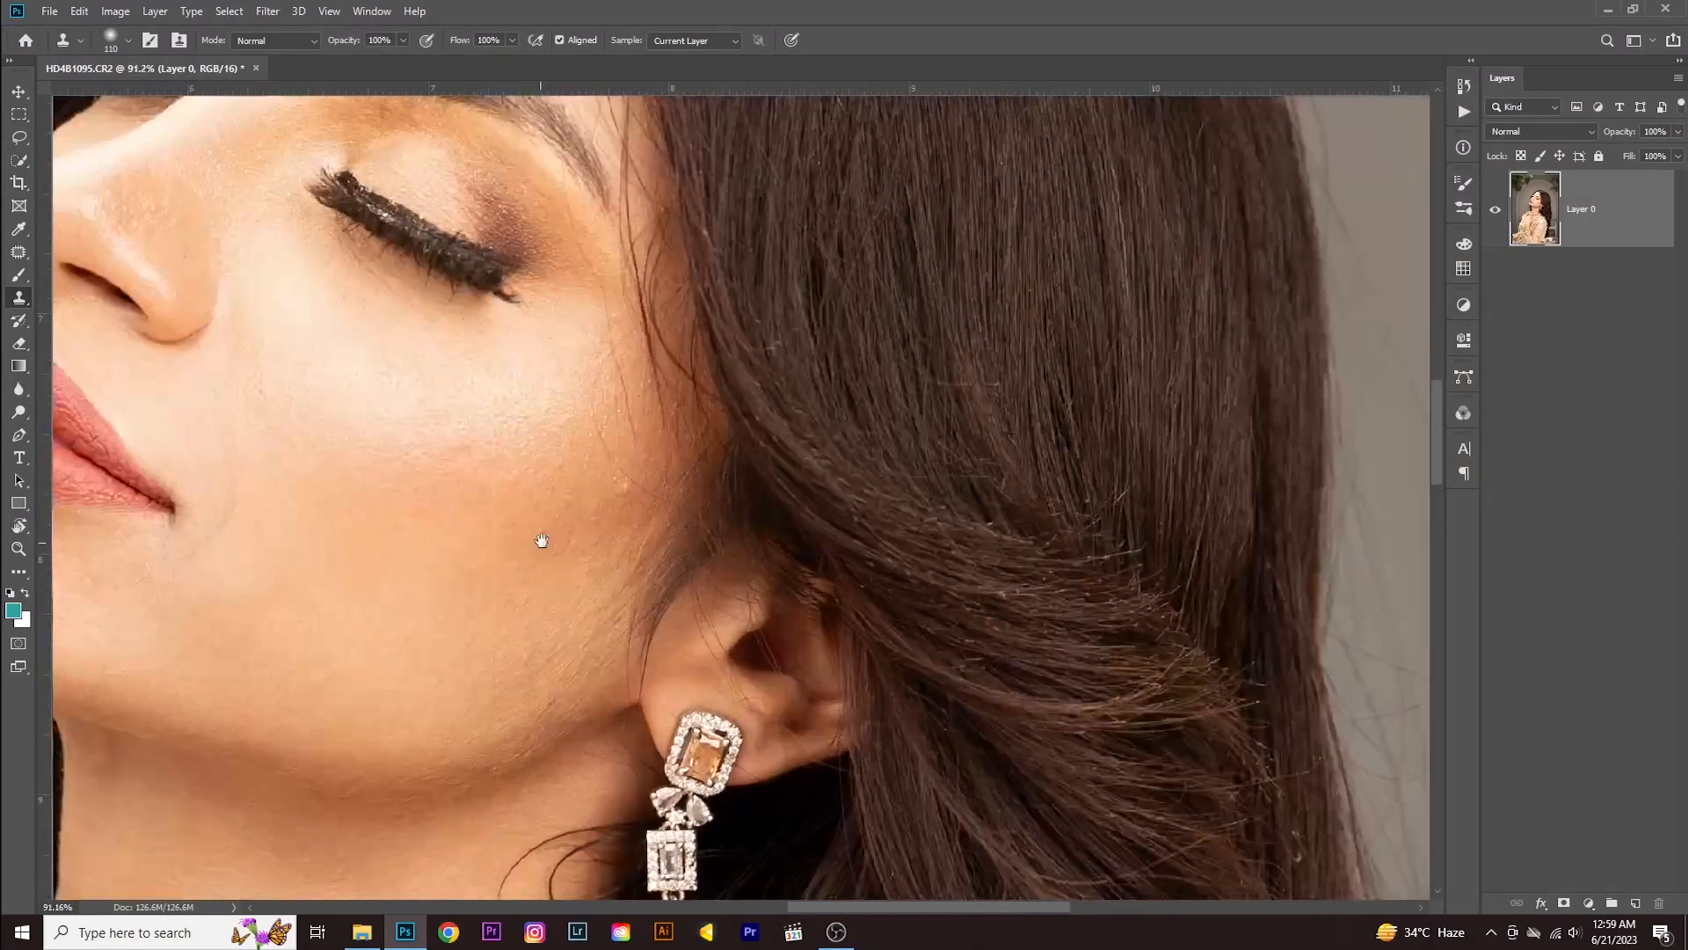
pyautogui.keyDown('alt'); pyautogui.rightClick(554, 524); pyautogui.keyUp('alt')
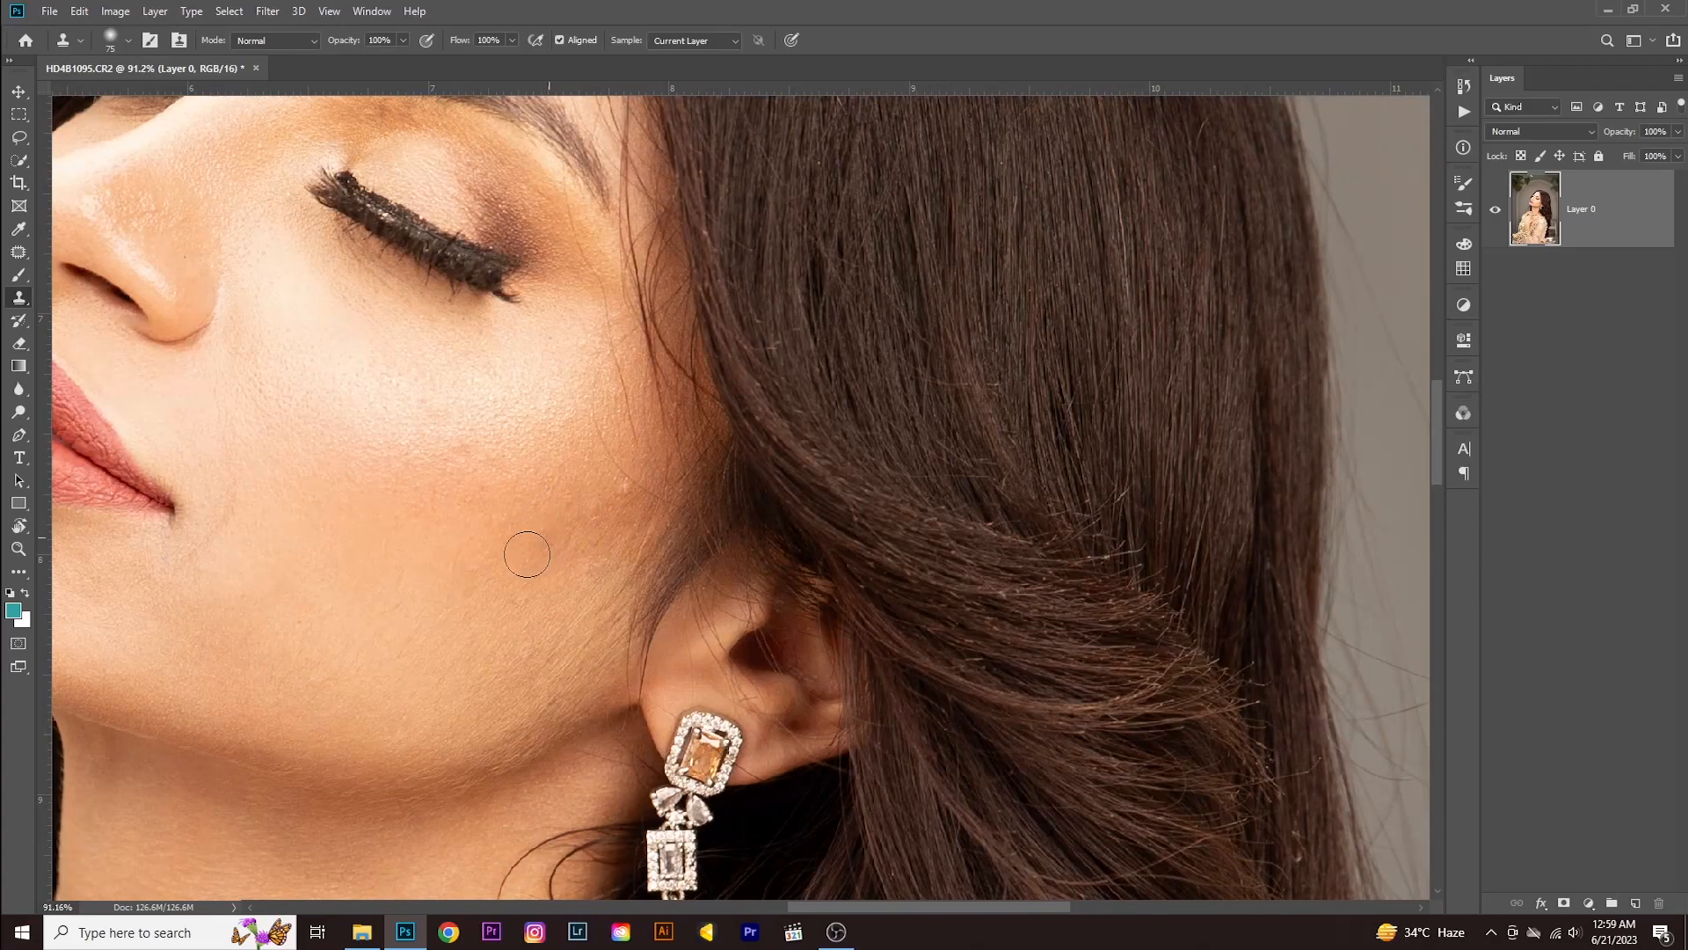
pyautogui.scroll(1, 546, 544)
pyautogui.keyDown('alt'); pyautogui.rightClick(546, 544); pyautogui.keyUp('alt')
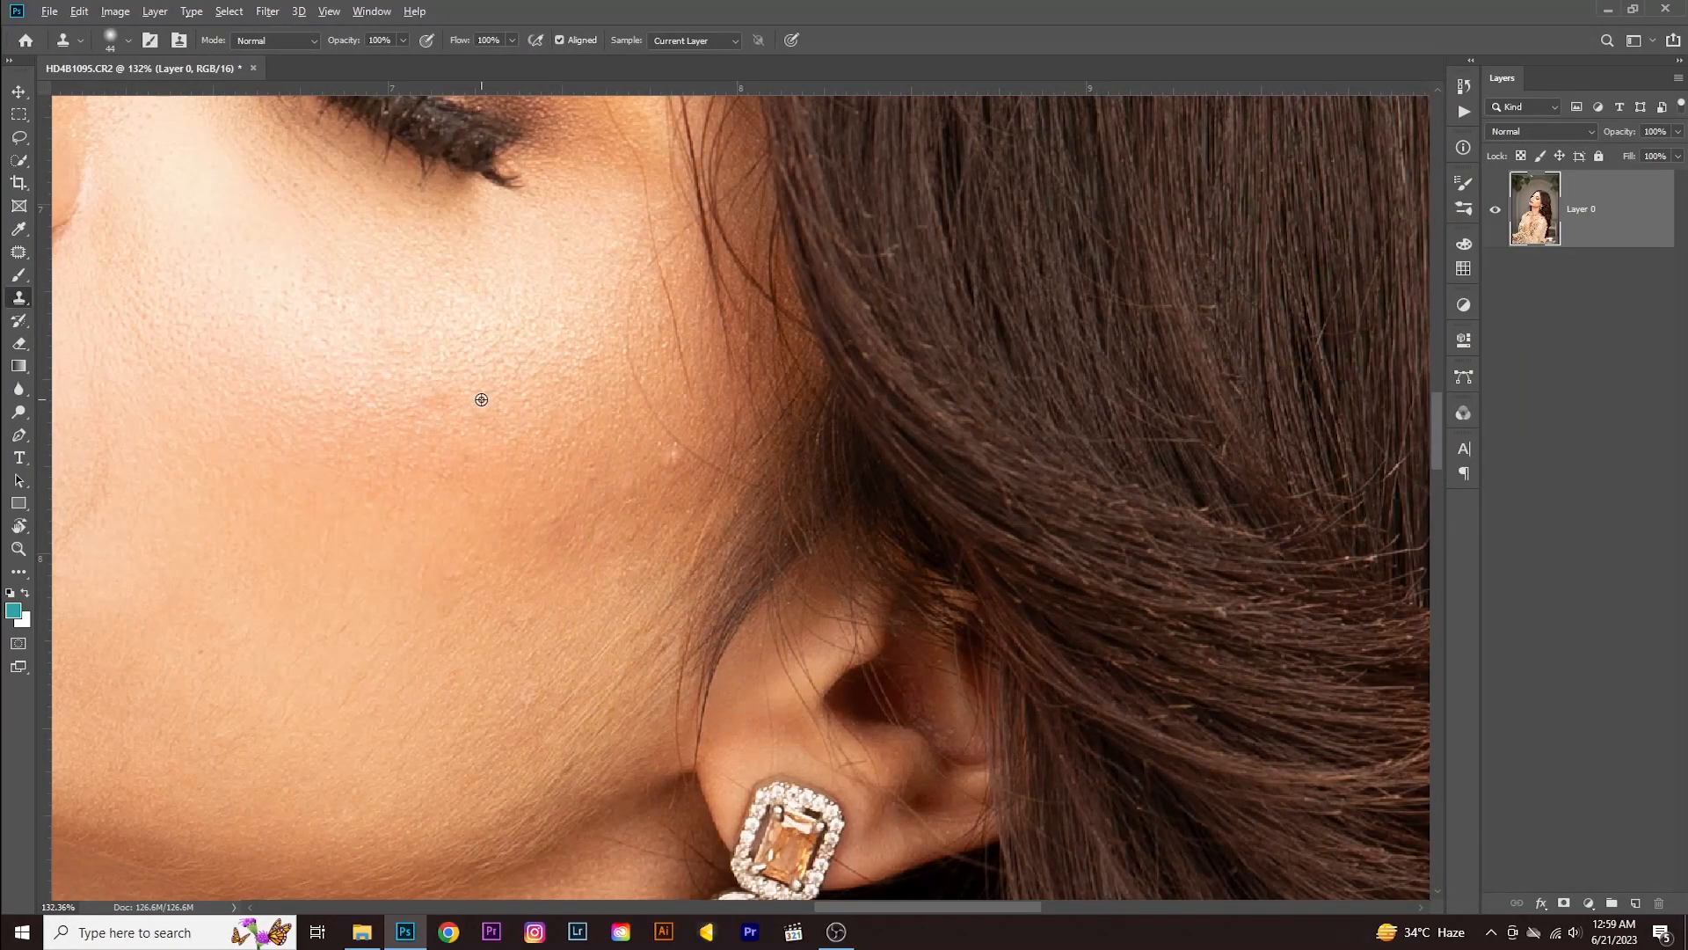
pyautogui.keyDown('alt'); pyautogui.click(607, 370); pyautogui.keyUp('alt')
pyautogui.moveTo(625, 357); pyautogui.dragTo(641, 409)
# - Sample the lowest beaded flower on the sleeve and clone it onto three places higher up, using a brush of about 287 px
pyautogui.scroll(-2, 690, 441)
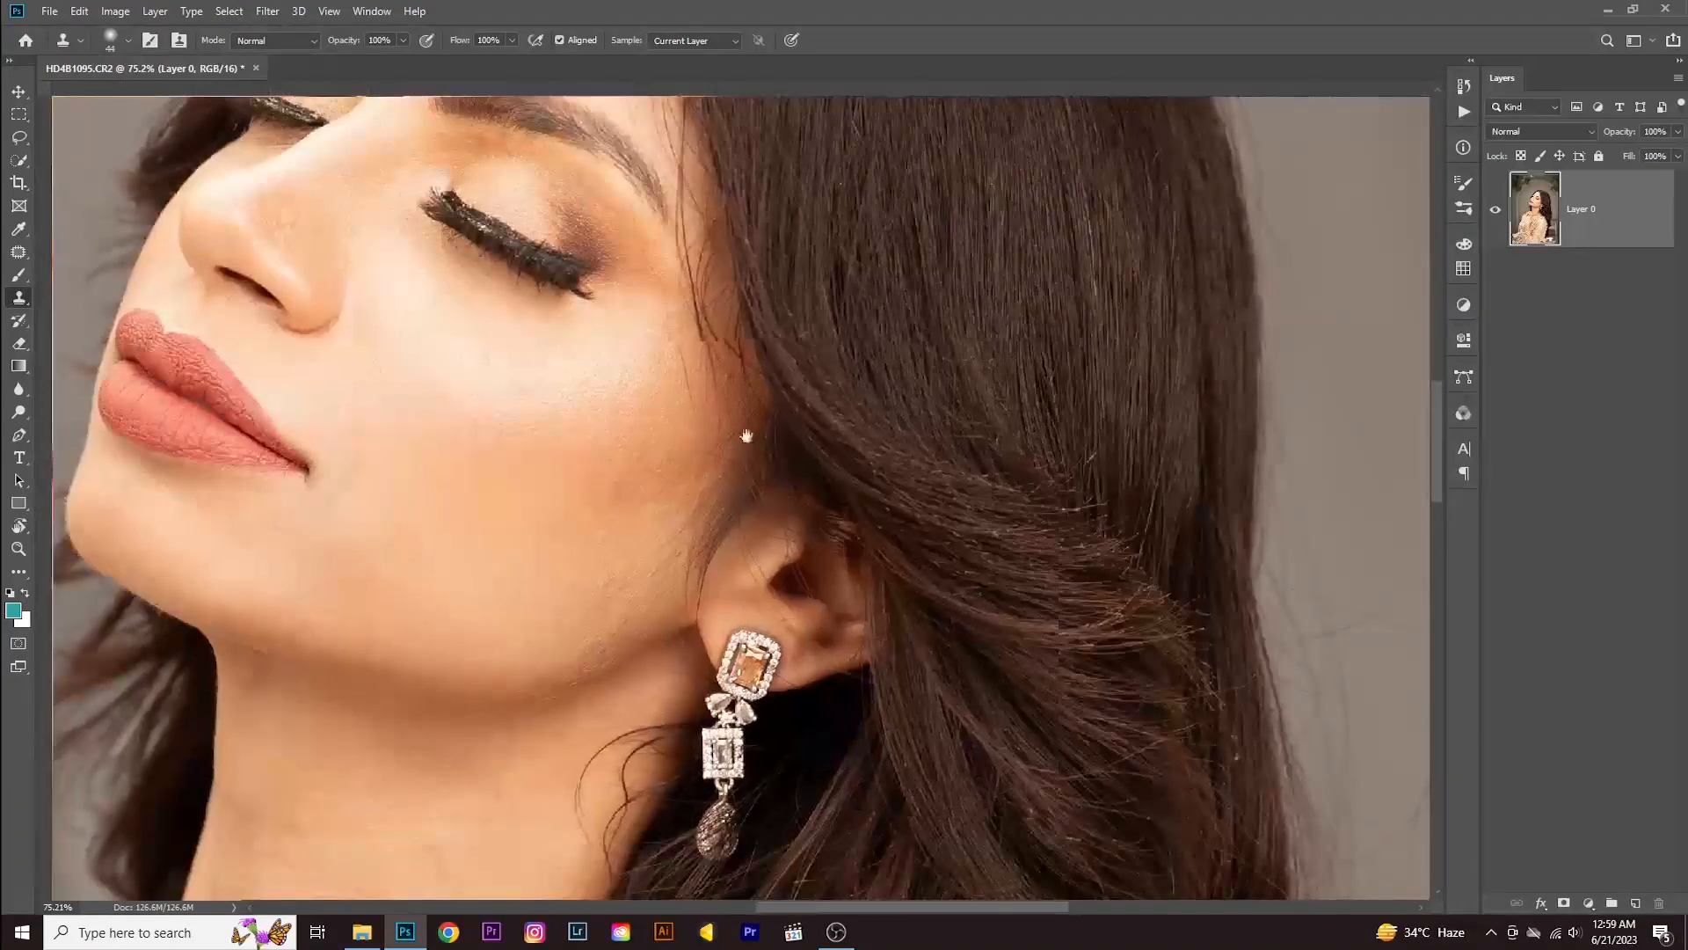
pyautogui.moveTo(709, 490); pyautogui.dragTo(717, 467)
pyautogui.scroll(-3, 668, 510)
pyautogui.moveTo(652, 554); pyautogui.dragTo(915, 155)
pyautogui.scroll(-2, 1010, 550)
pyautogui.moveTo(922, 584); pyautogui.dragTo(834, 307)
pyautogui.scroll(2, 973, 425)
pyautogui.moveTo(898, 583)
pyautogui.mouseDown()
pyautogui.moveTo(926, 583)
pyautogui.moveTo(933, 618)
pyautogui.mouseUp()
pyautogui.keyDown('alt'); pyautogui.click(921, 616); pyautogui.keyUp('alt')
pyautogui.click(960, 461)
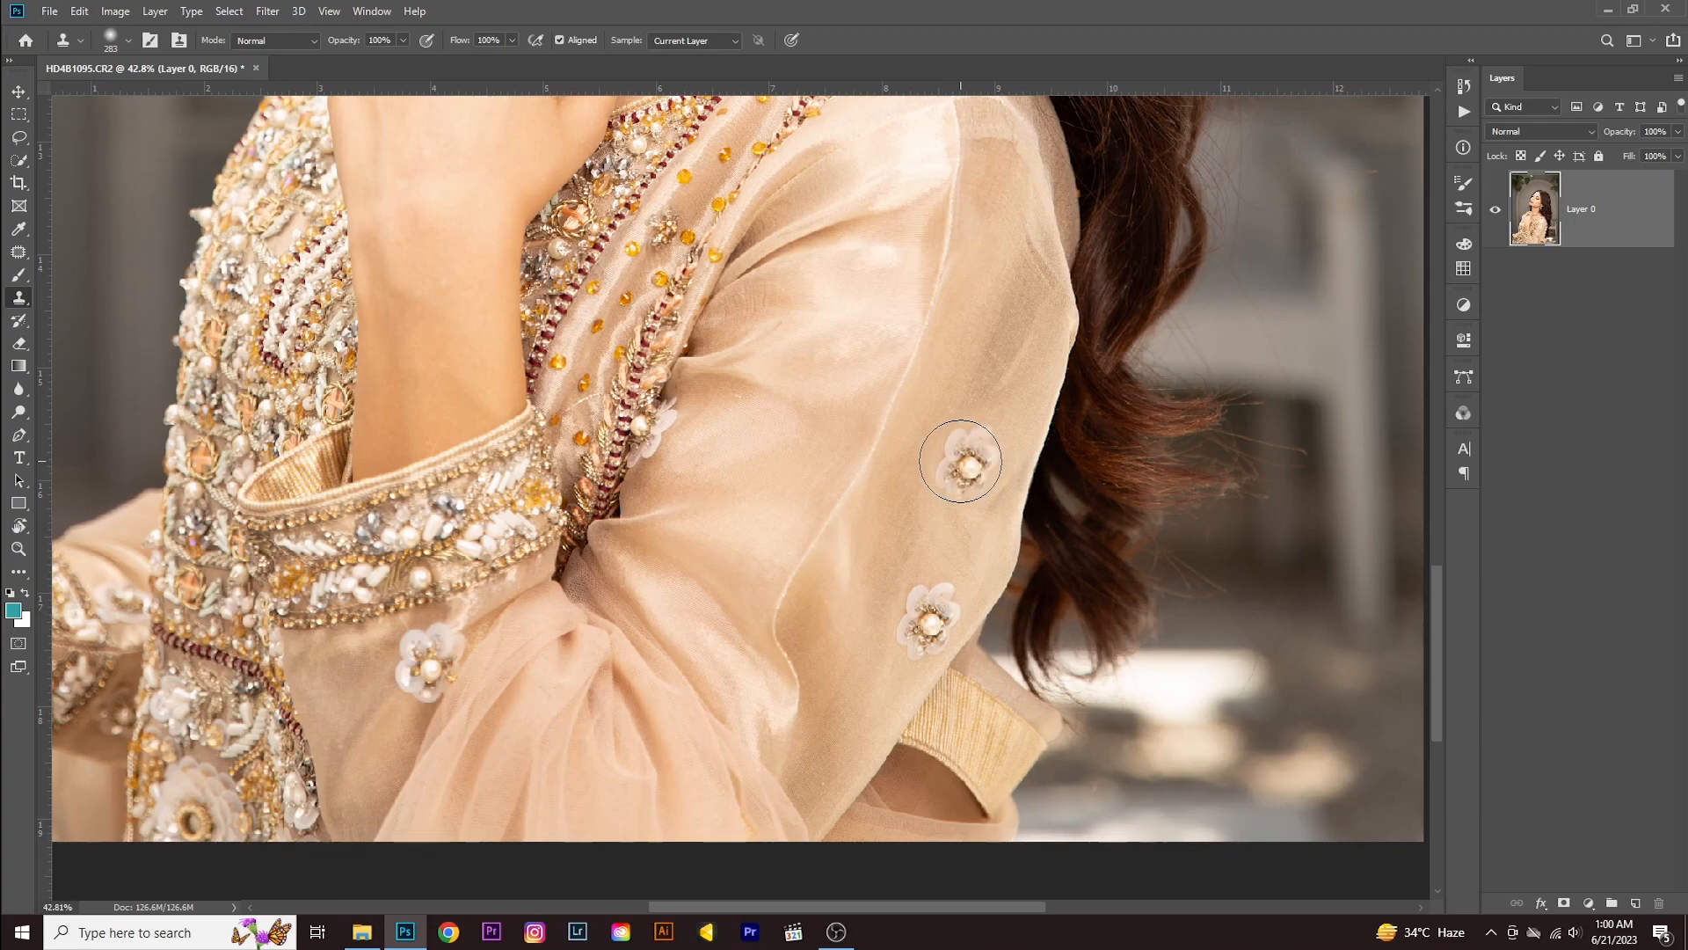
pyautogui.moveTo(897, 598); pyautogui.dragTo(926, 600)
pyautogui.click(893, 524)
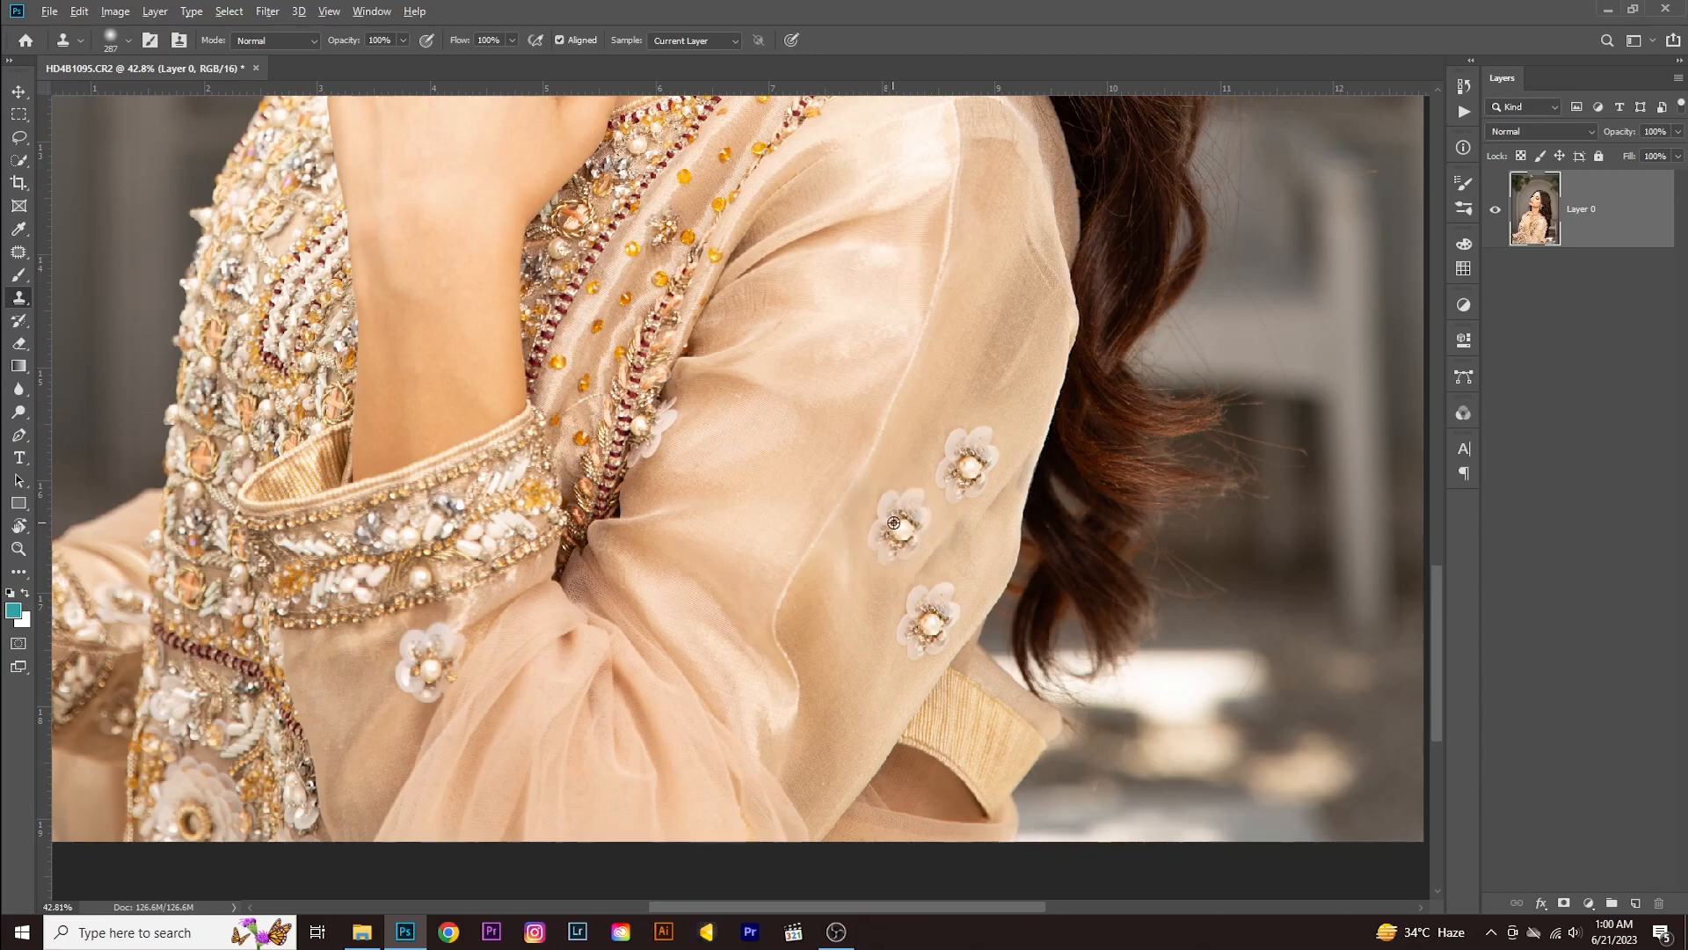
pyautogui.click(967, 352)
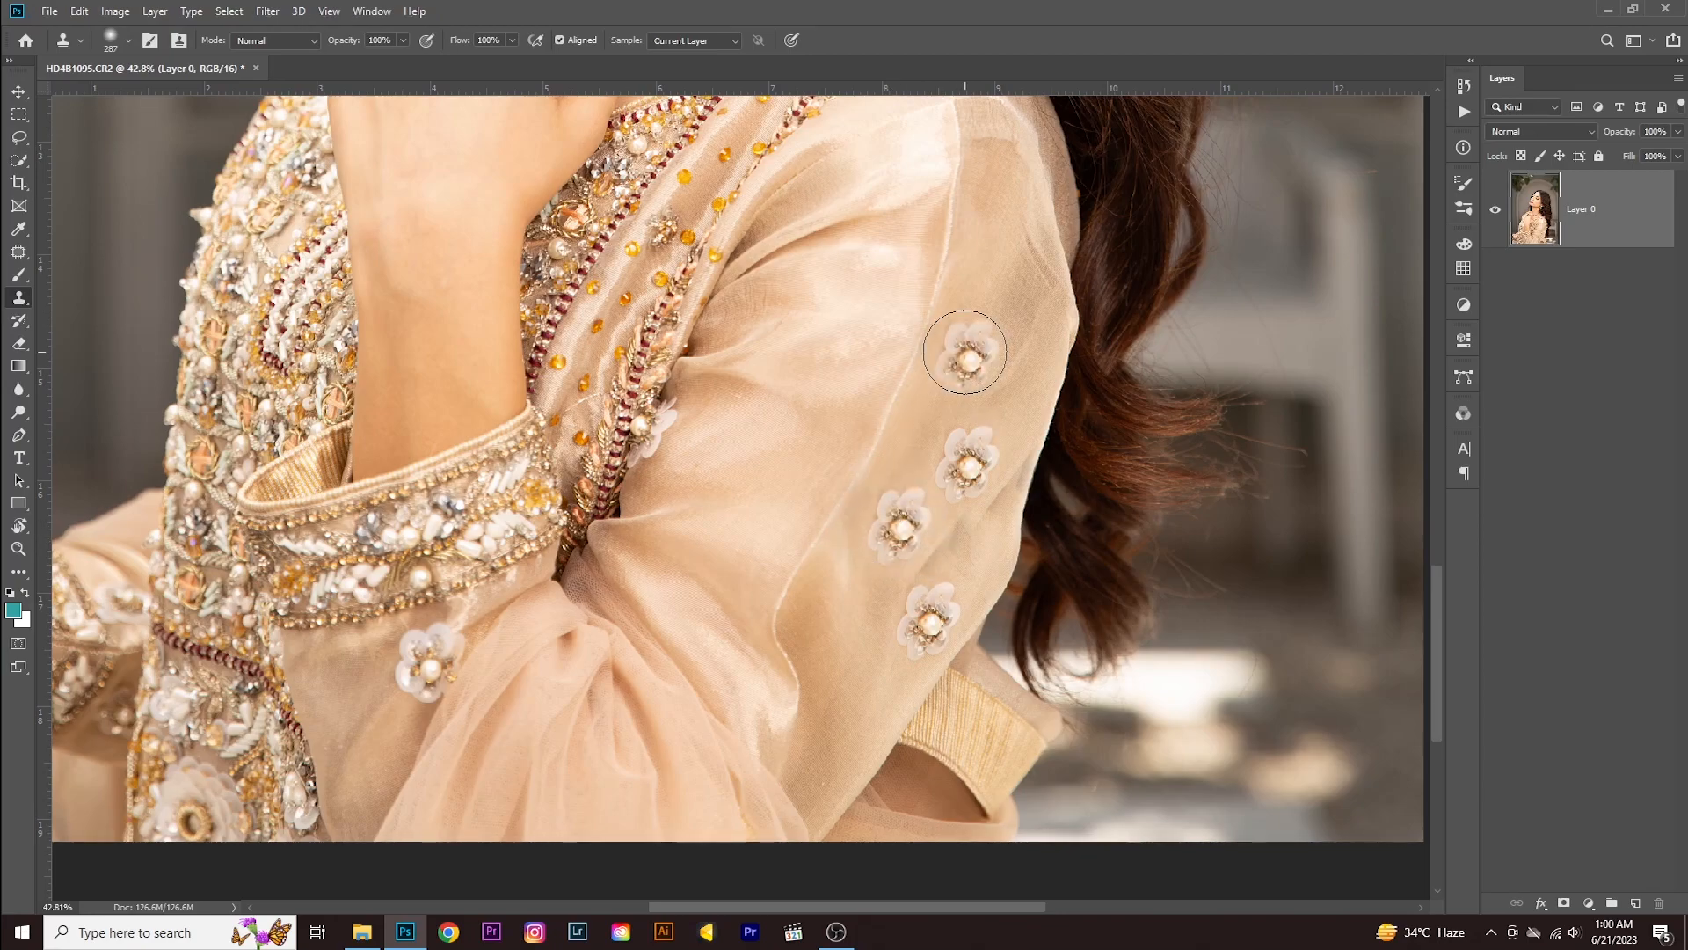
# - Reduce the Clone Stamp brush to 75 px and fit the whole portrait on screen
pyautogui.scroll(-5, 1051, 378)
pyautogui.moveTo(1063, 268); pyautogui.dragTo(1063, 420)
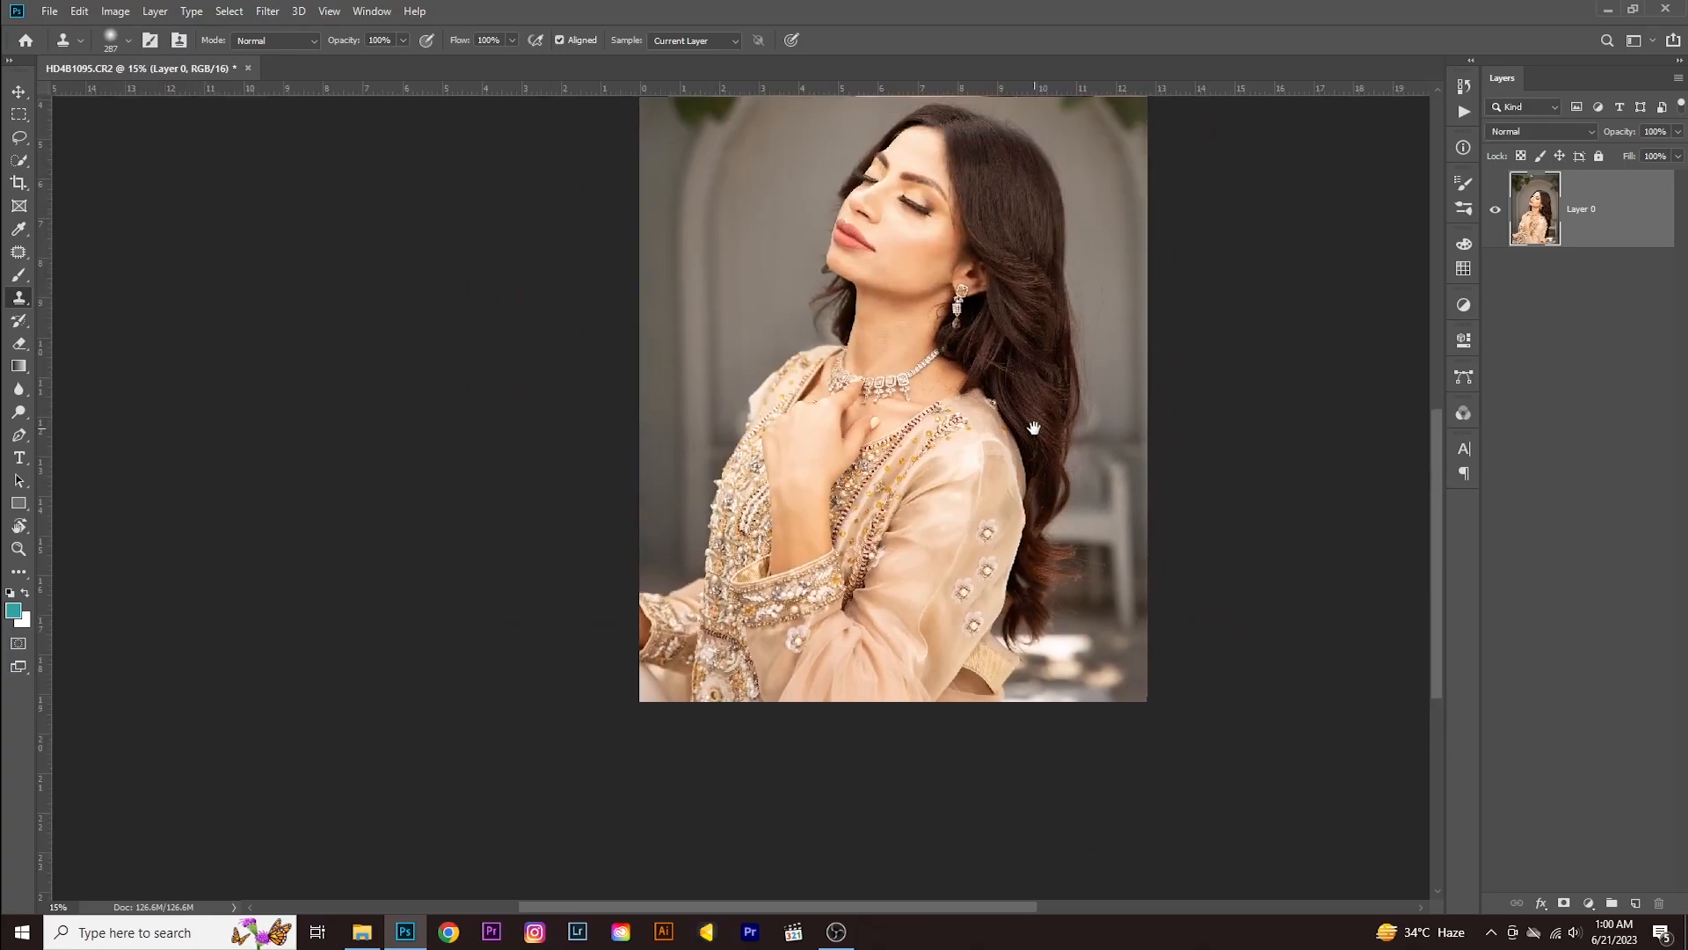
pyautogui.scroll(3, 1064, 411)
pyautogui.scroll(3, 1063, 411)
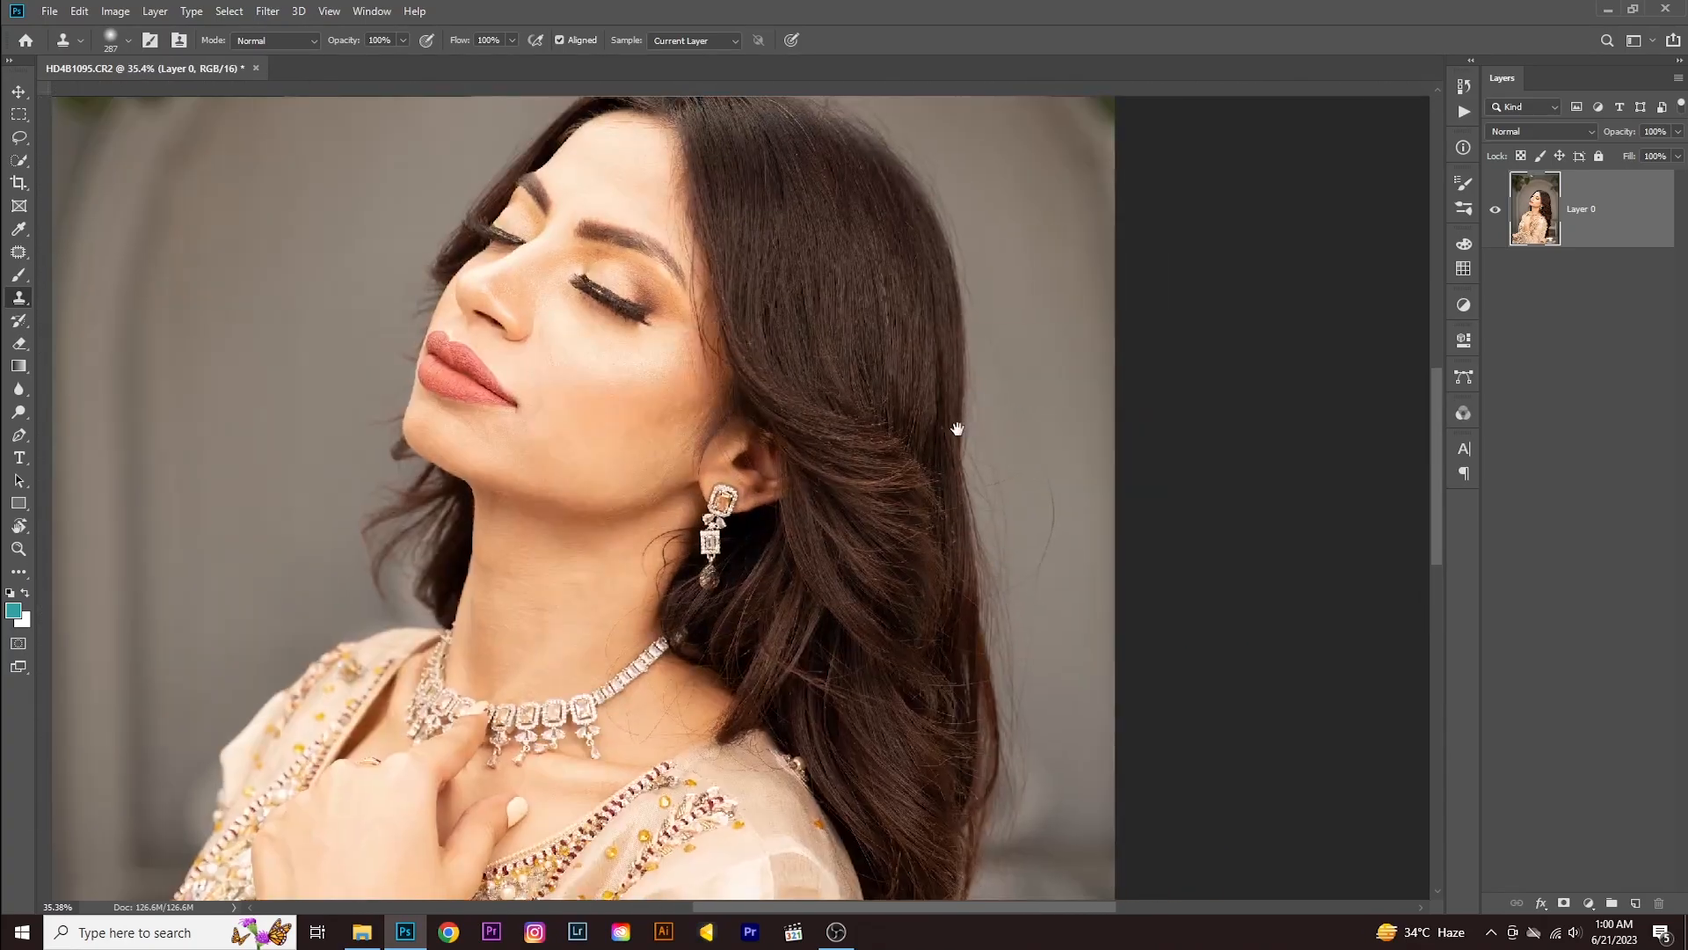
pyautogui.scroll(3, 999, 410)
pyautogui.keyDown('alt'); pyautogui.rightClick(990, 370); pyautogui.keyUp('alt')
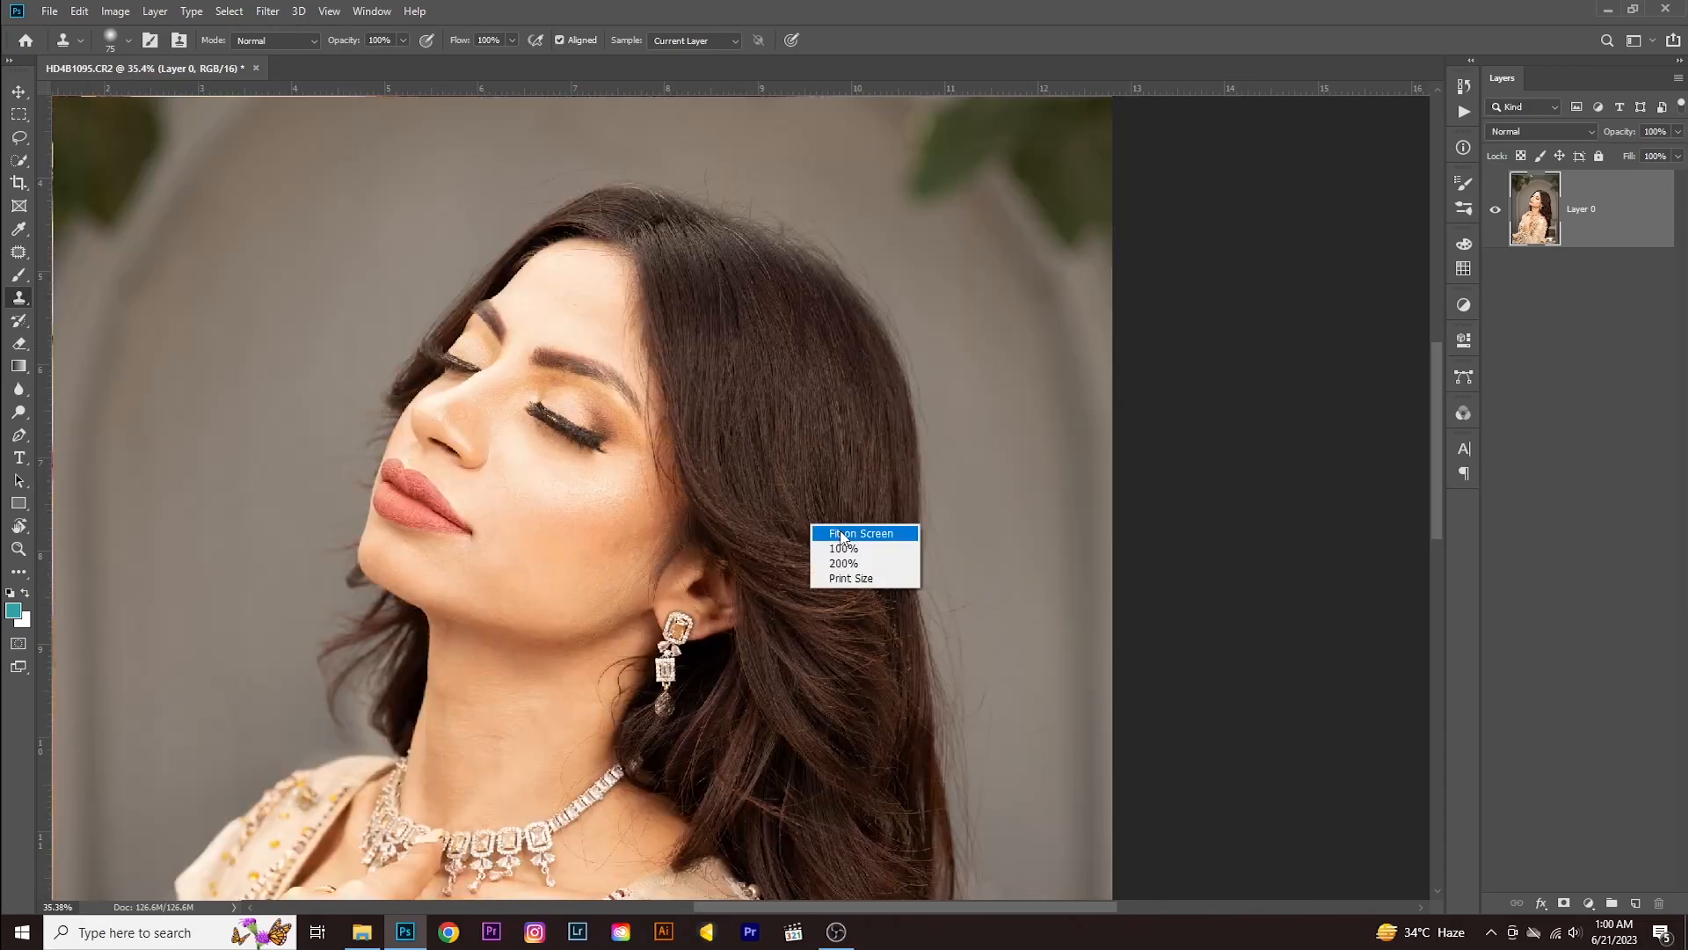
pyautogui.click(857, 536)
# - Switch to the Eraser Tool with a 750 px brush, and set its opacity and flow to 100%
pyautogui.click(17, 345)
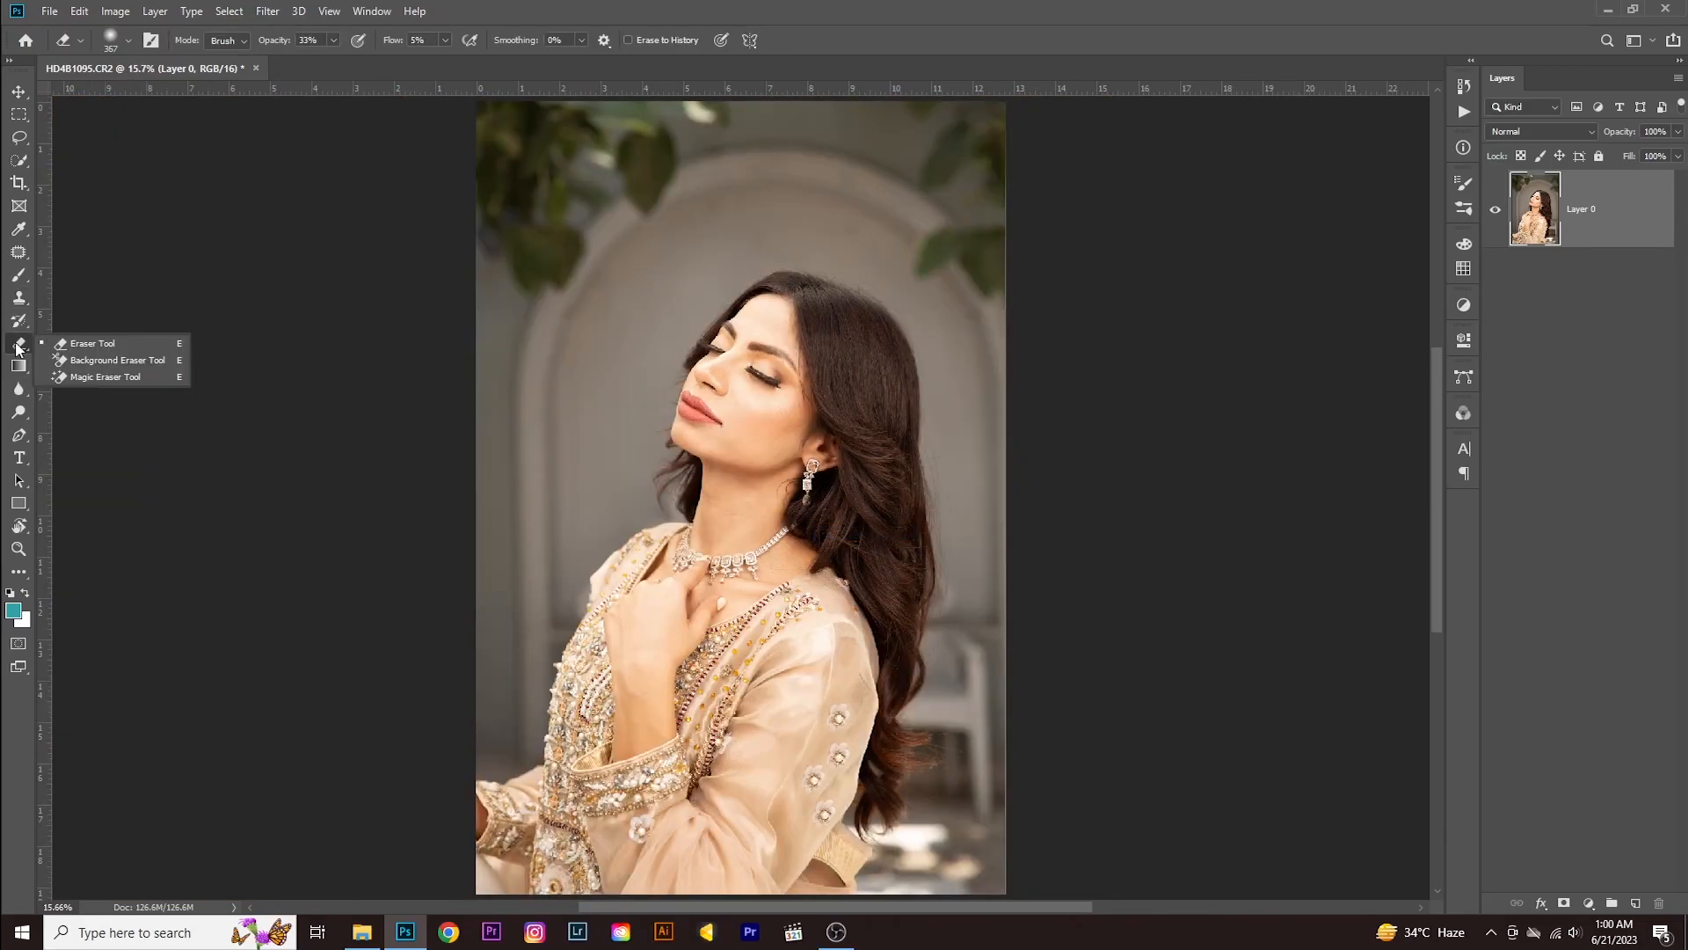
pyautogui.click(88, 344)
pyautogui.keyDown('alt'); pyautogui.rightClick(674, 325); pyautogui.keyUp('alt')
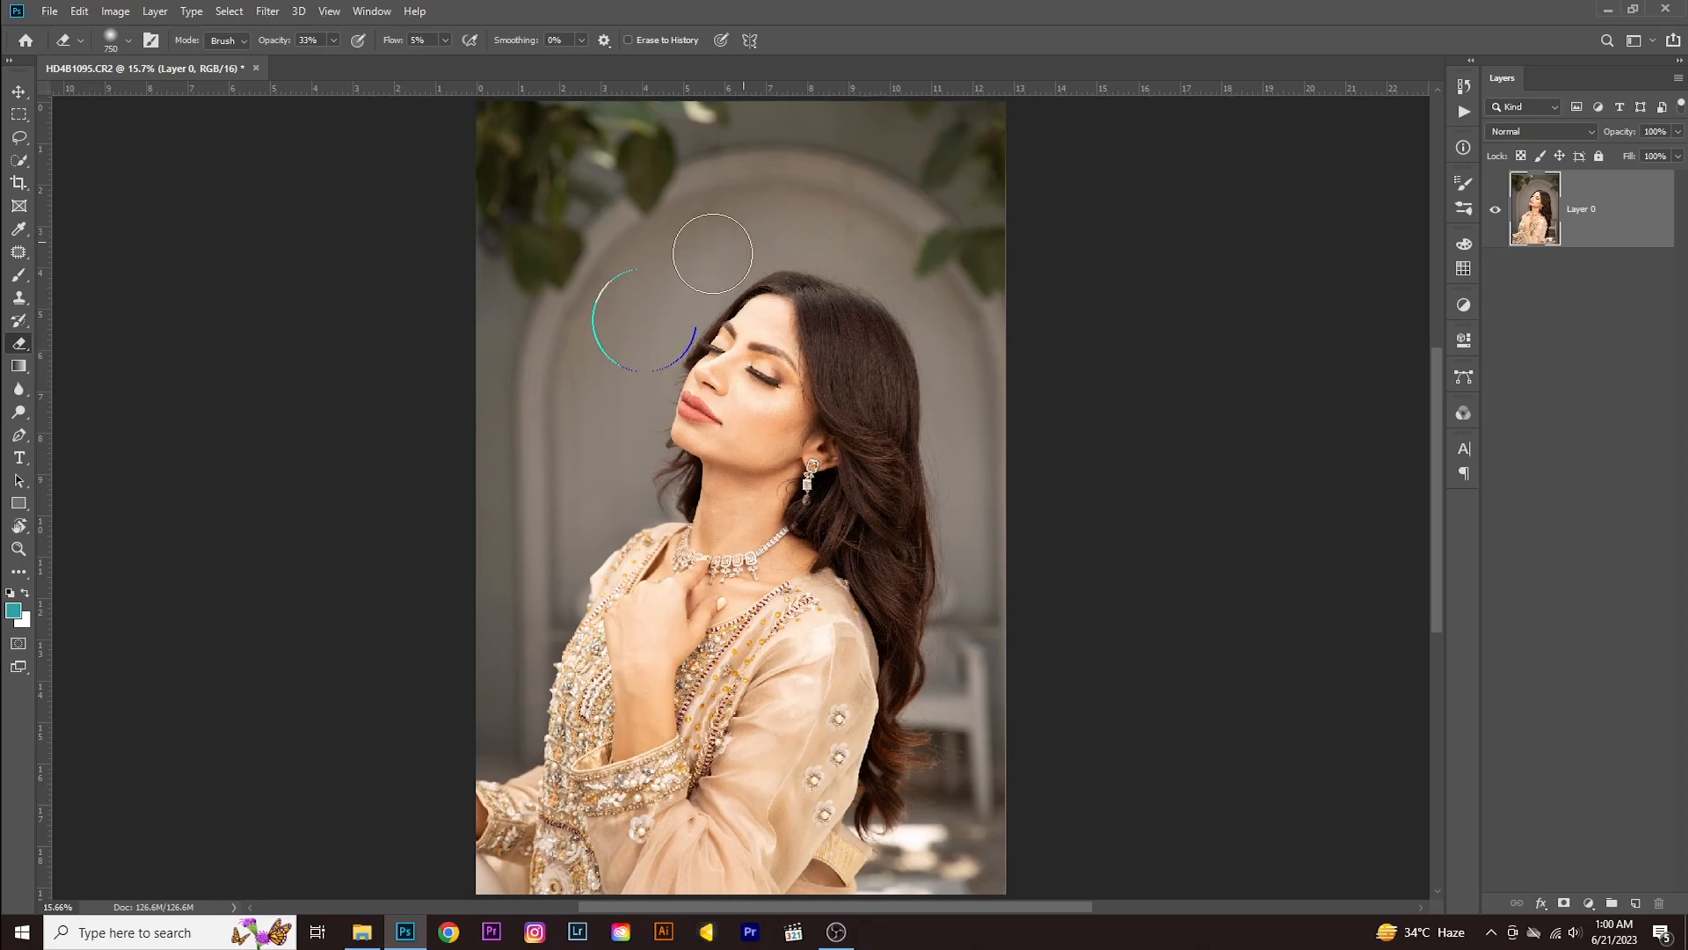
pyautogui.moveTo(601, 428)
pyautogui.mouseDown()
pyautogui.moveTo(762, 252)
pyautogui.moveTo(826, 243)
pyautogui.mouseUp()
pyautogui.moveTo(387, 44); pyautogui.dragTo(479, 46)
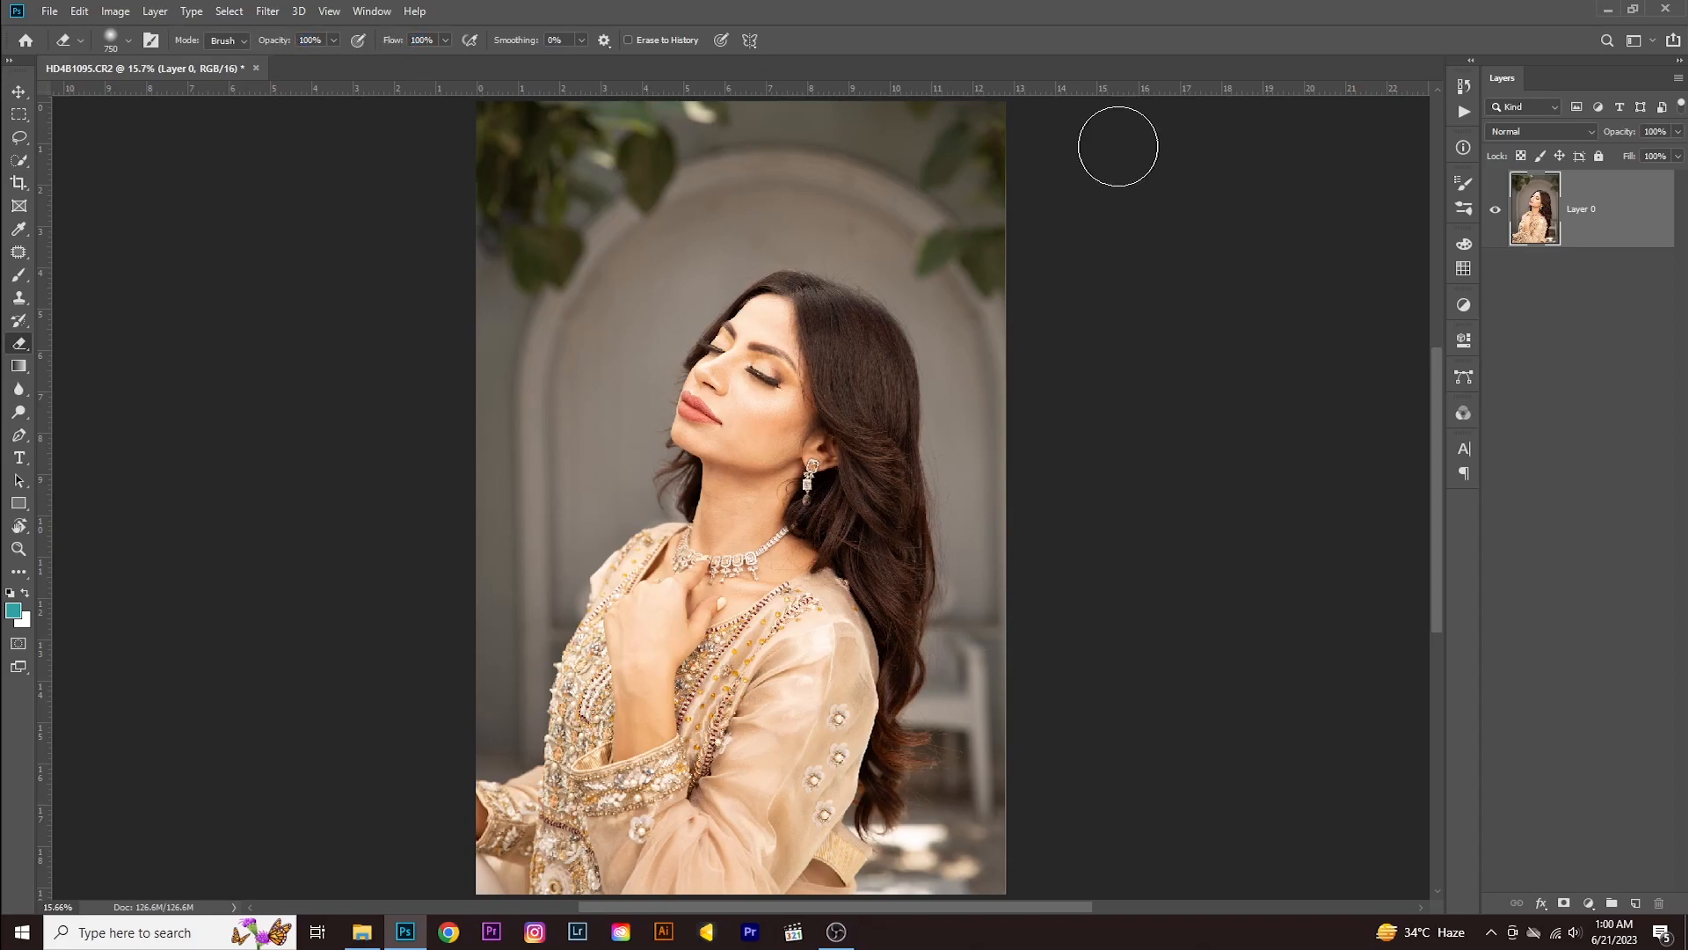
# - Try erasing the wall around the woman's head and across the photo, and undo the eraser strokes
pyautogui.moveTo(796, 189)
pyautogui.mouseDown()
pyautogui.moveTo(695, 216)
pyautogui.moveTo(571, 462)
pyautogui.mouseUp()
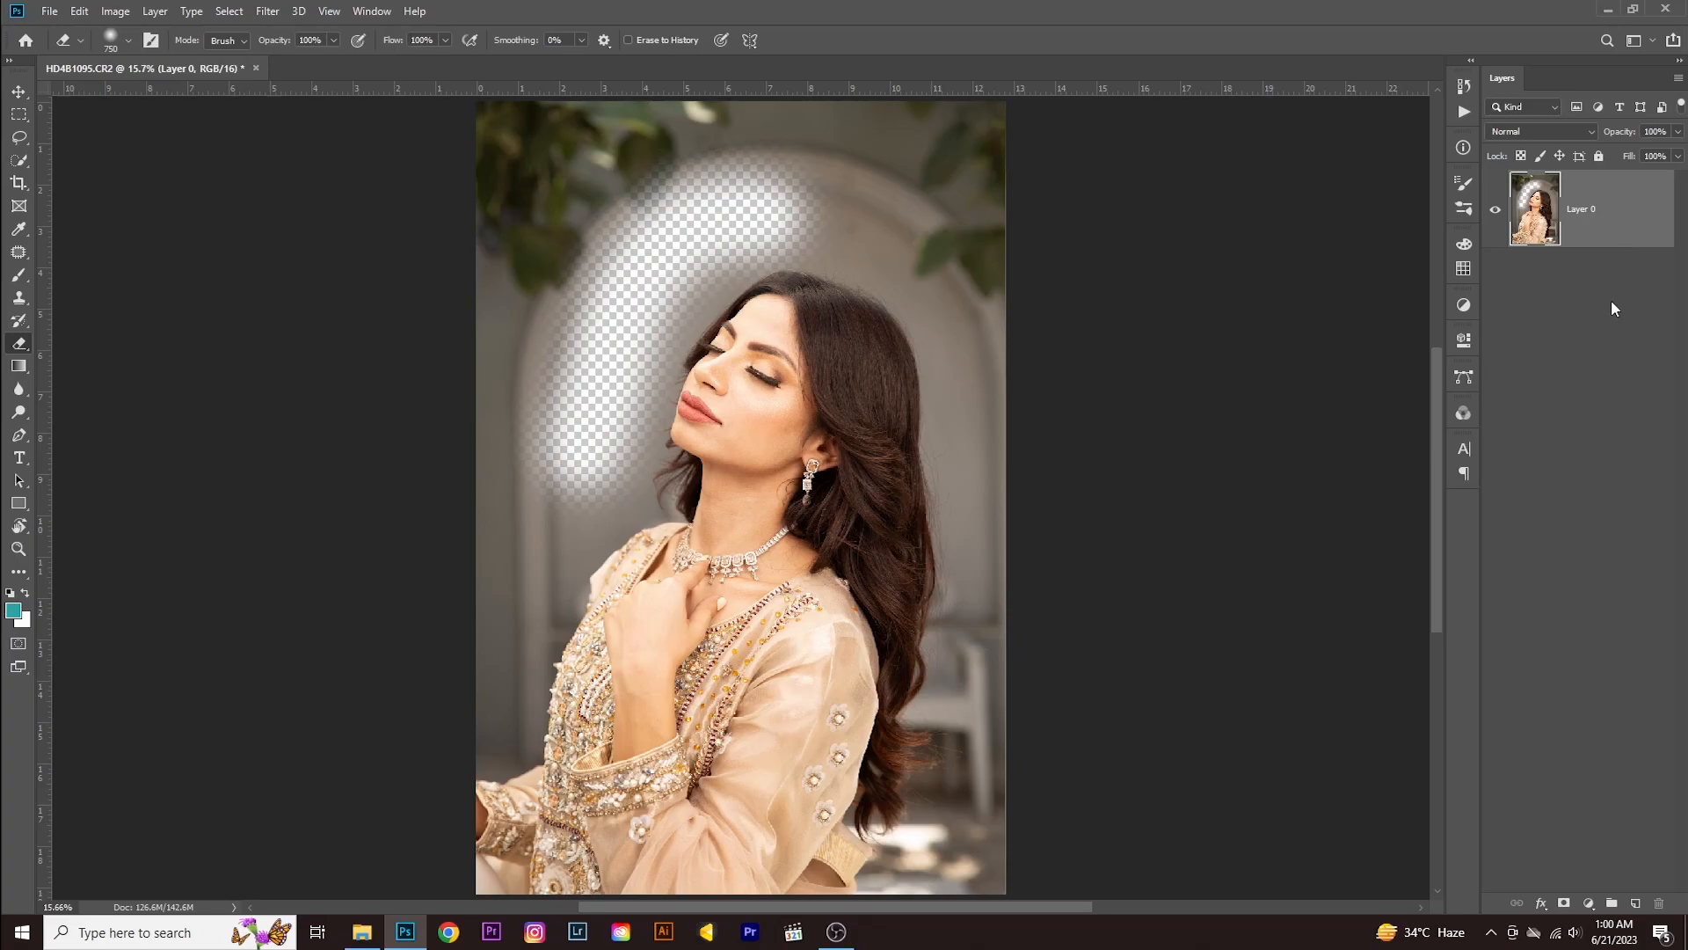
pyautogui.moveTo(706, 222)
pyautogui.mouseDown()
pyautogui.moveTo(757, 211)
pyautogui.moveTo(874, 238)
pyautogui.moveTo(927, 300)
pyautogui.moveTo(947, 360)
pyautogui.moveTo(945, 672)
pyautogui.mouseUp()
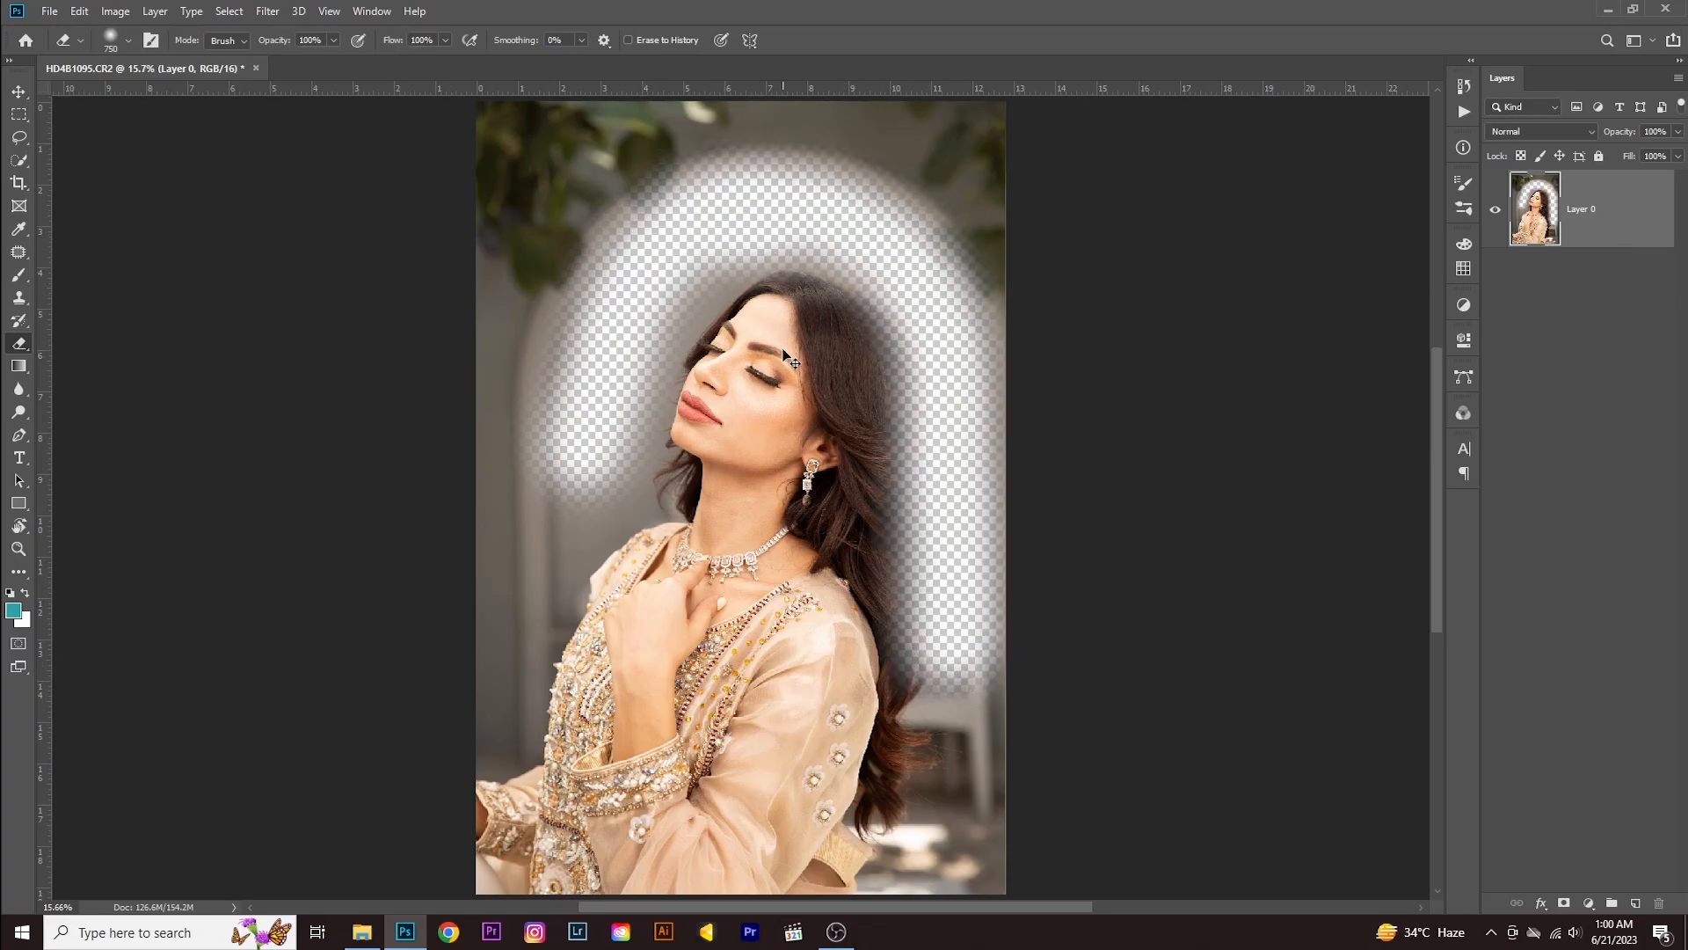
pyautogui.hotkey('ctrl', 'z')
pyautogui.hotkey('ctrl', 'z')
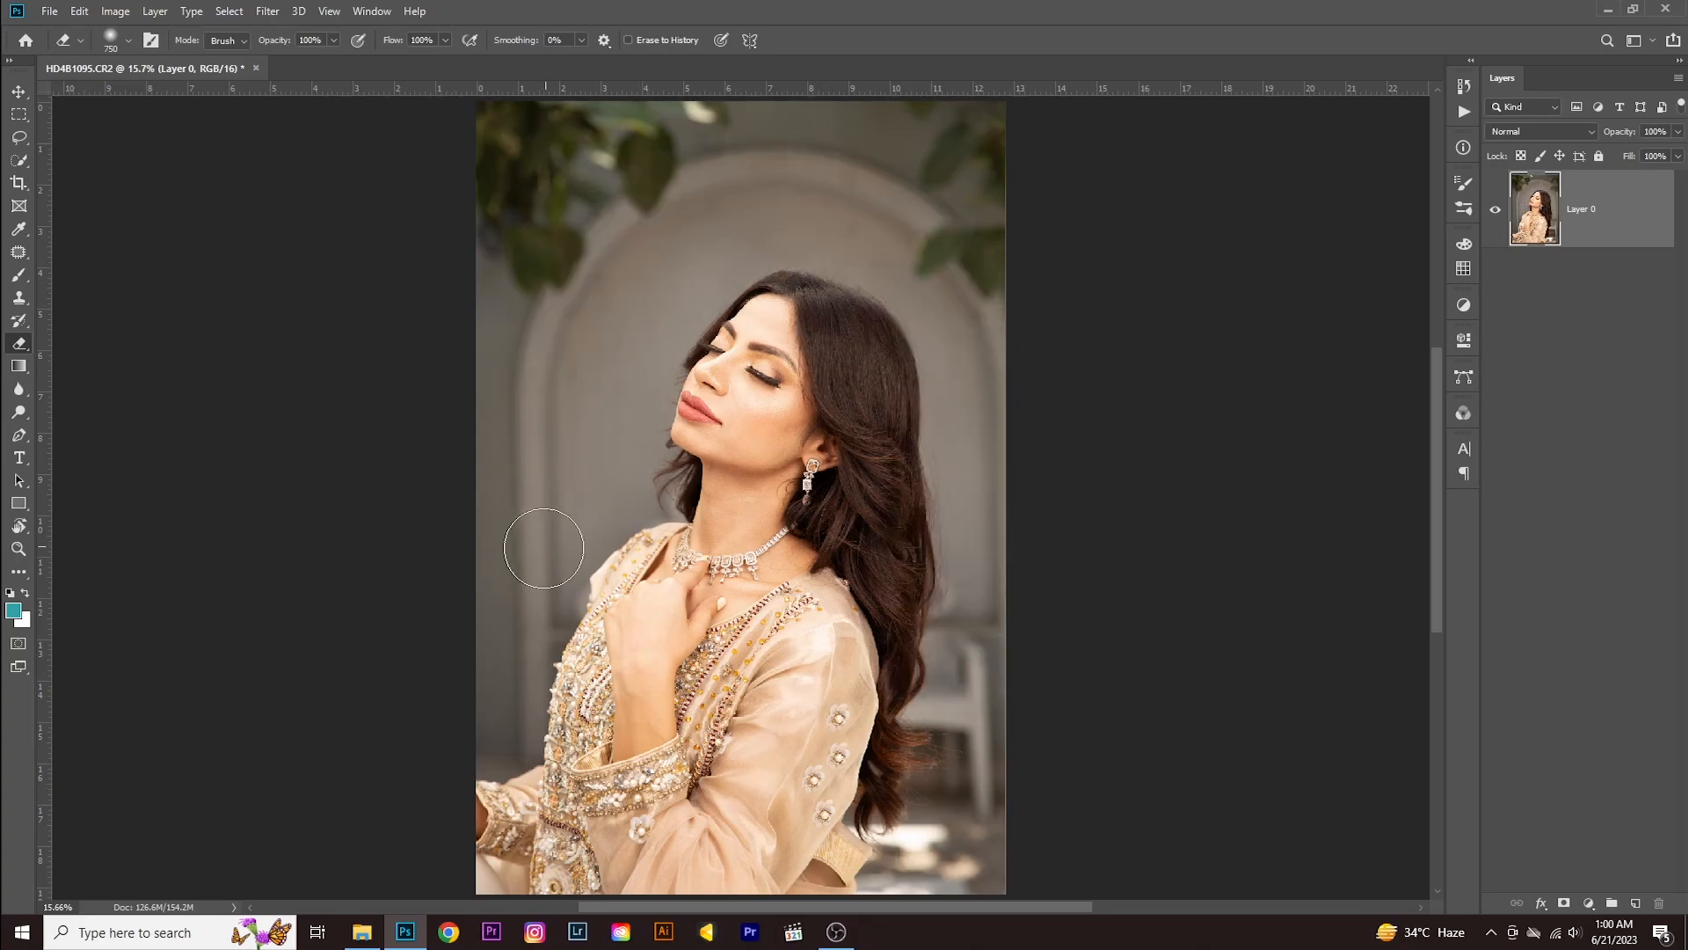
pyautogui.moveTo(508, 607)
pyautogui.mouseDown()
pyautogui.moveTo(571, 270)
pyautogui.moveTo(681, 167)
pyautogui.moveTo(896, 218)
pyautogui.moveTo(968, 330)
pyautogui.moveTo(989, 602)
pyautogui.mouseUp()
pyautogui.hotkey('ctrl', 'z')
# - Look through the Gradient tool's group, and move on to the Dodge tool
pyautogui.click(19, 366)
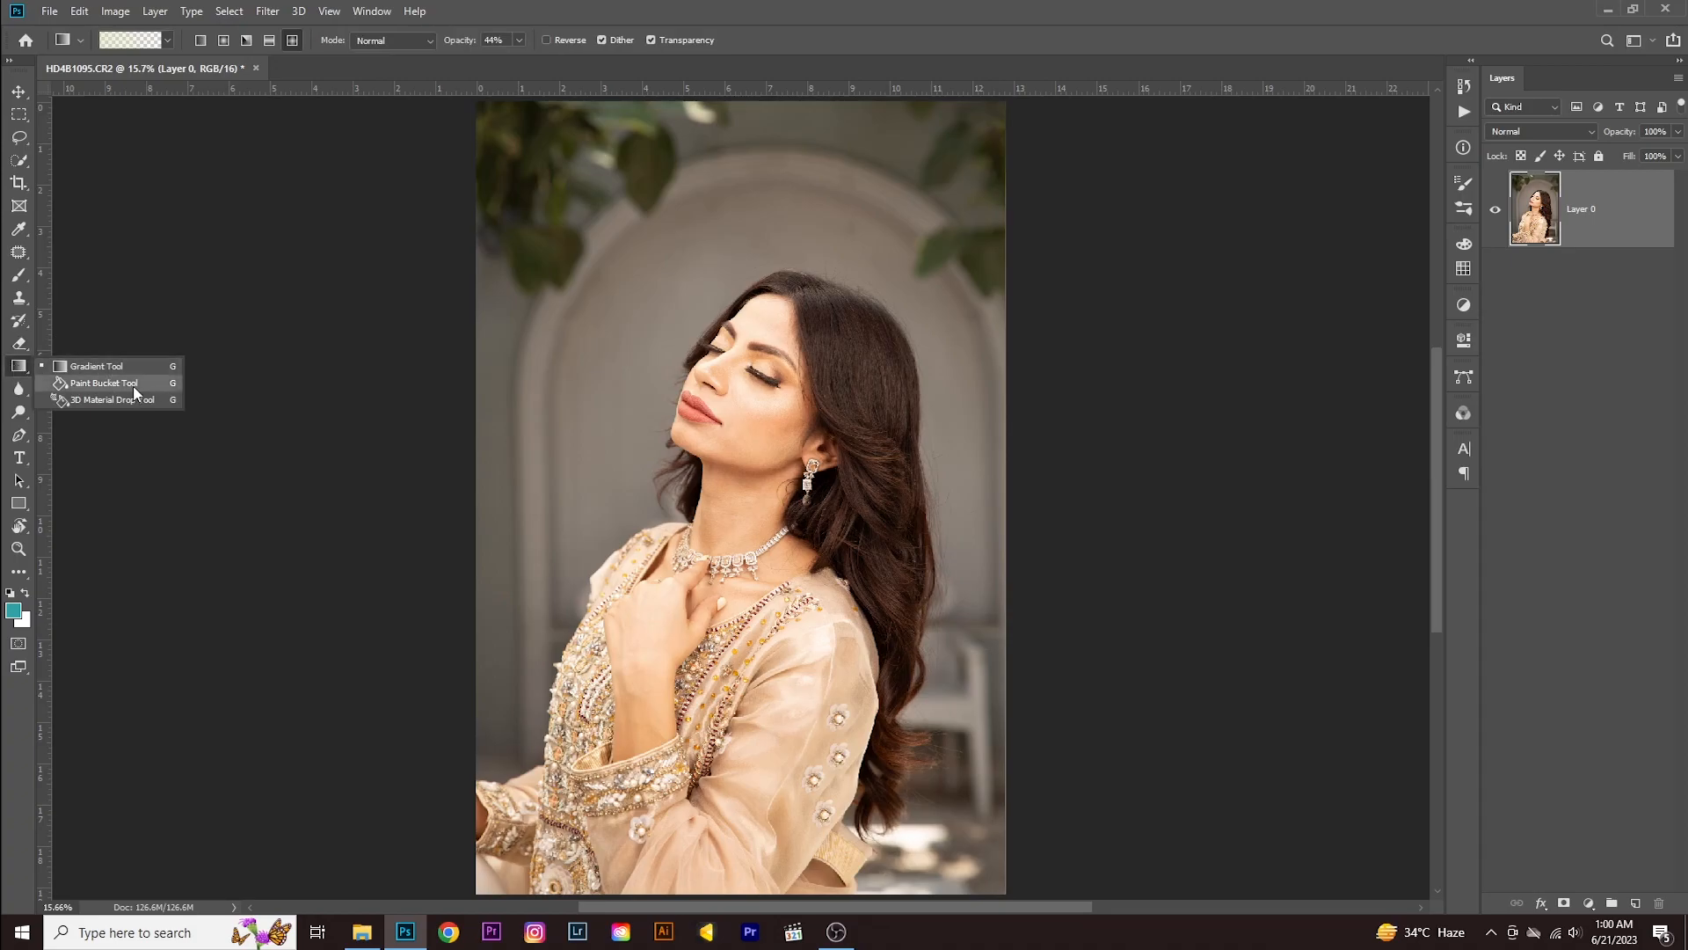
pyautogui.click(901, 8)
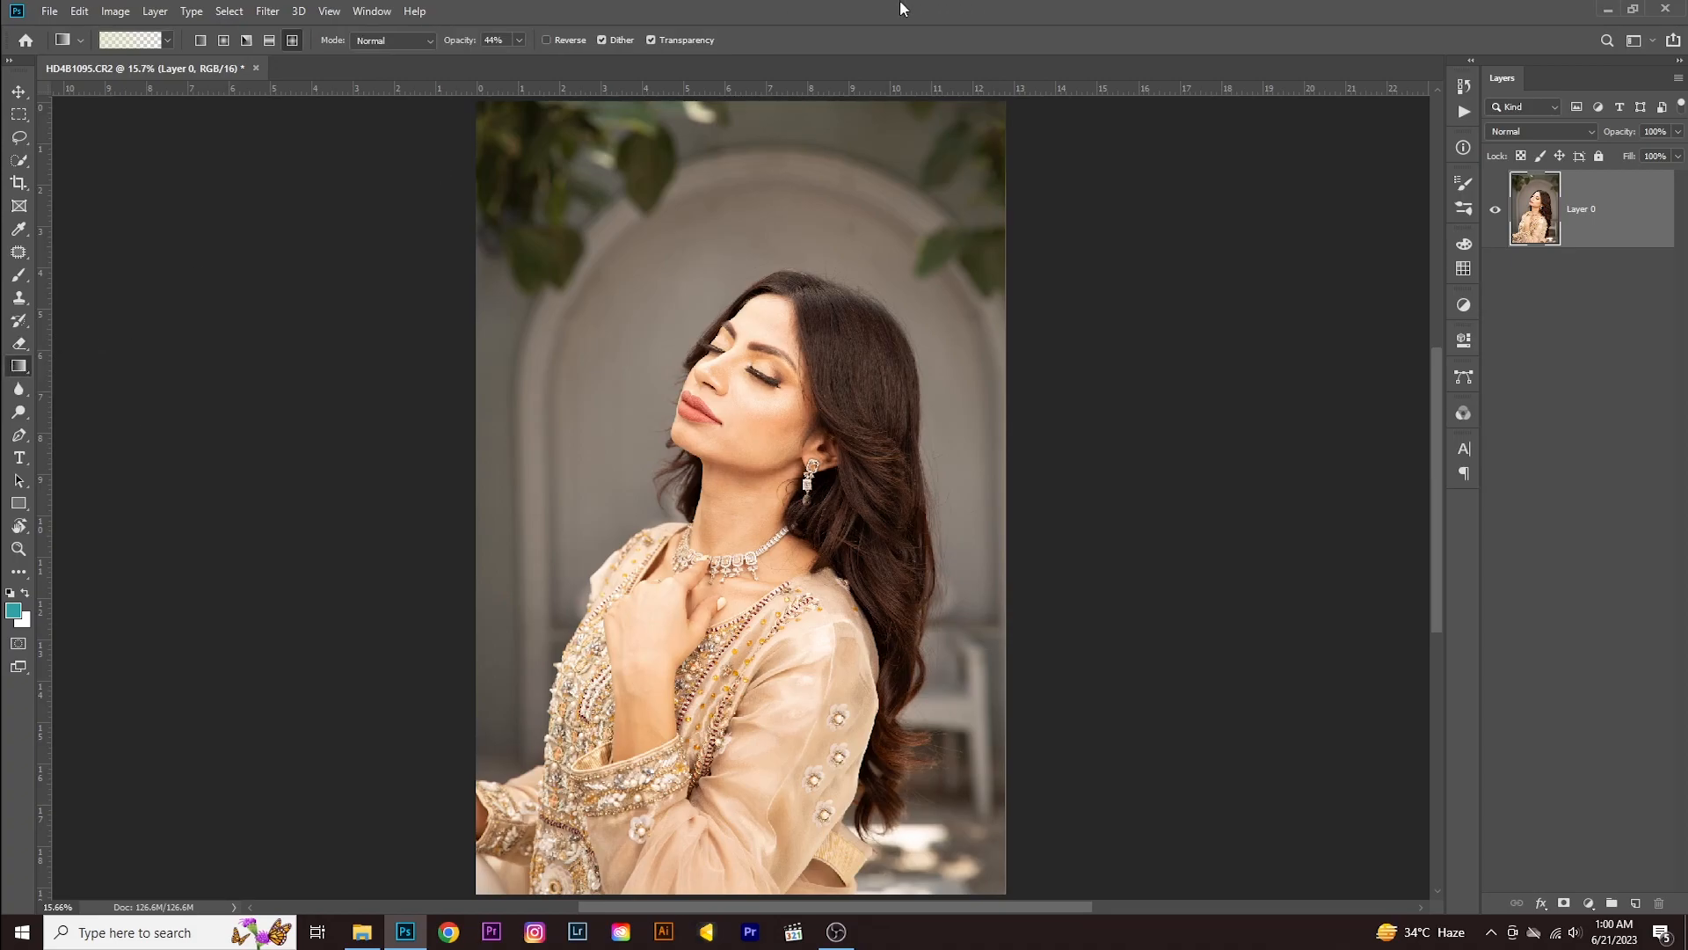
pyautogui.click(17, 411)
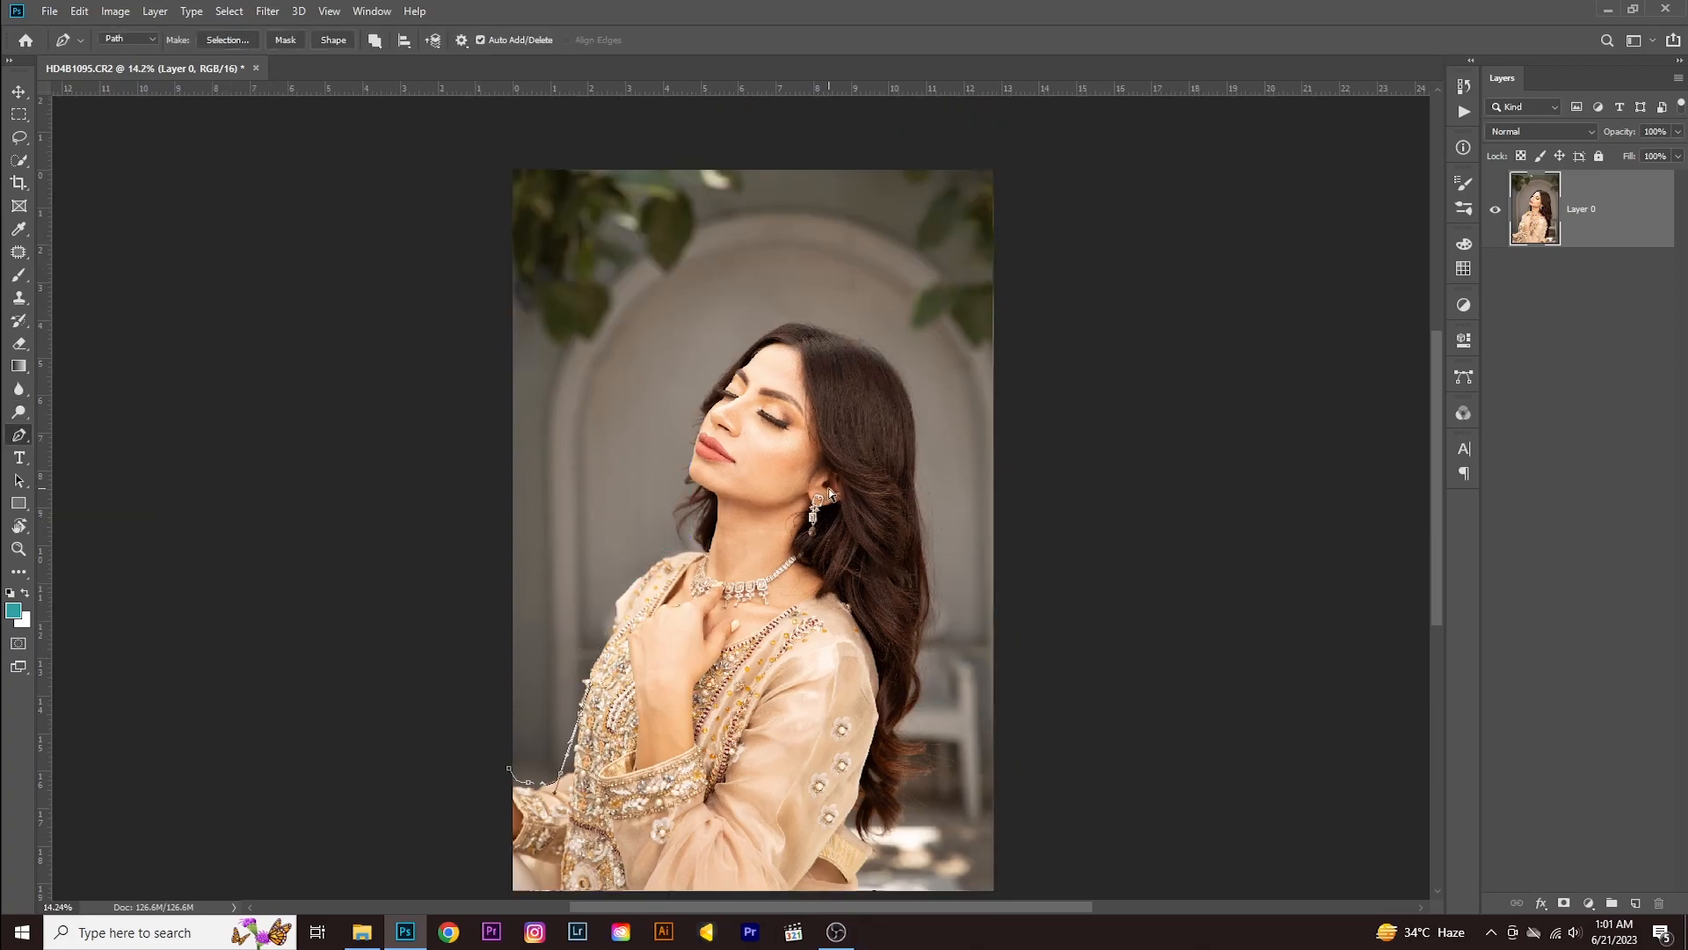
# - Undo the Pen path points placed along the woman's embroidered sleeve
pyautogui.hotkey('ctrl', 'z')
pyautogui.hotkey('ctrl', 'z')
pyautogui.hotkey('ctrl', 'z')
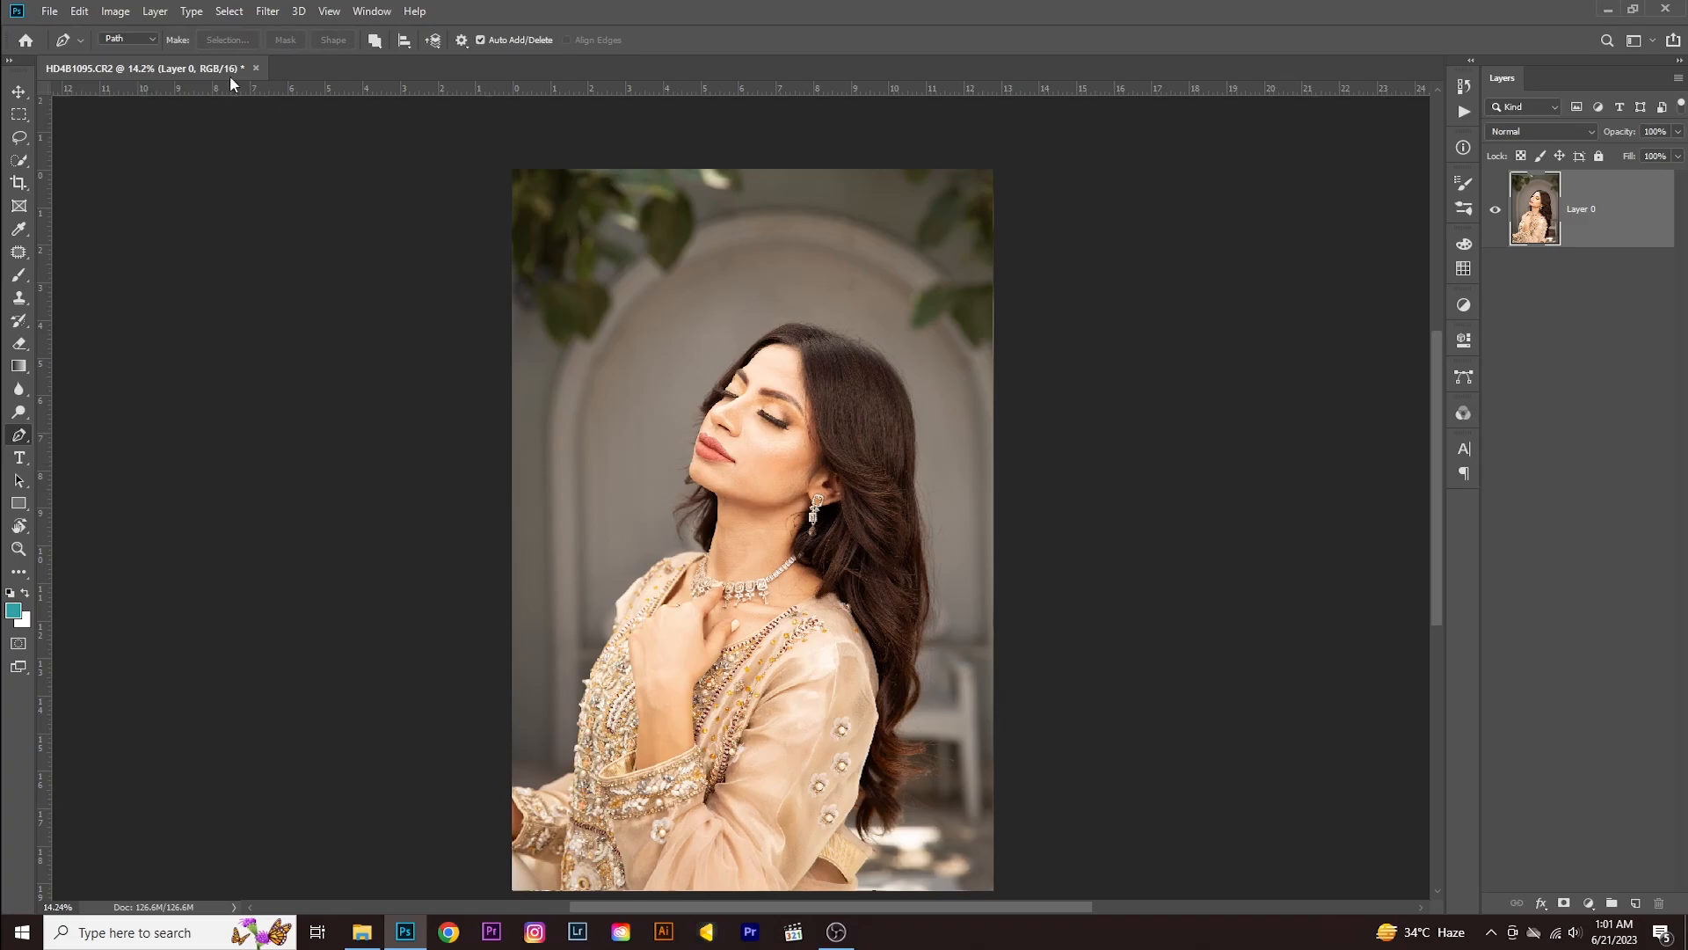
# - Choose the Quick Selection Tool and select the woman automatically with Select Subject
pyautogui.moveTo(19, 161); pyautogui.dragTo(88, 164)
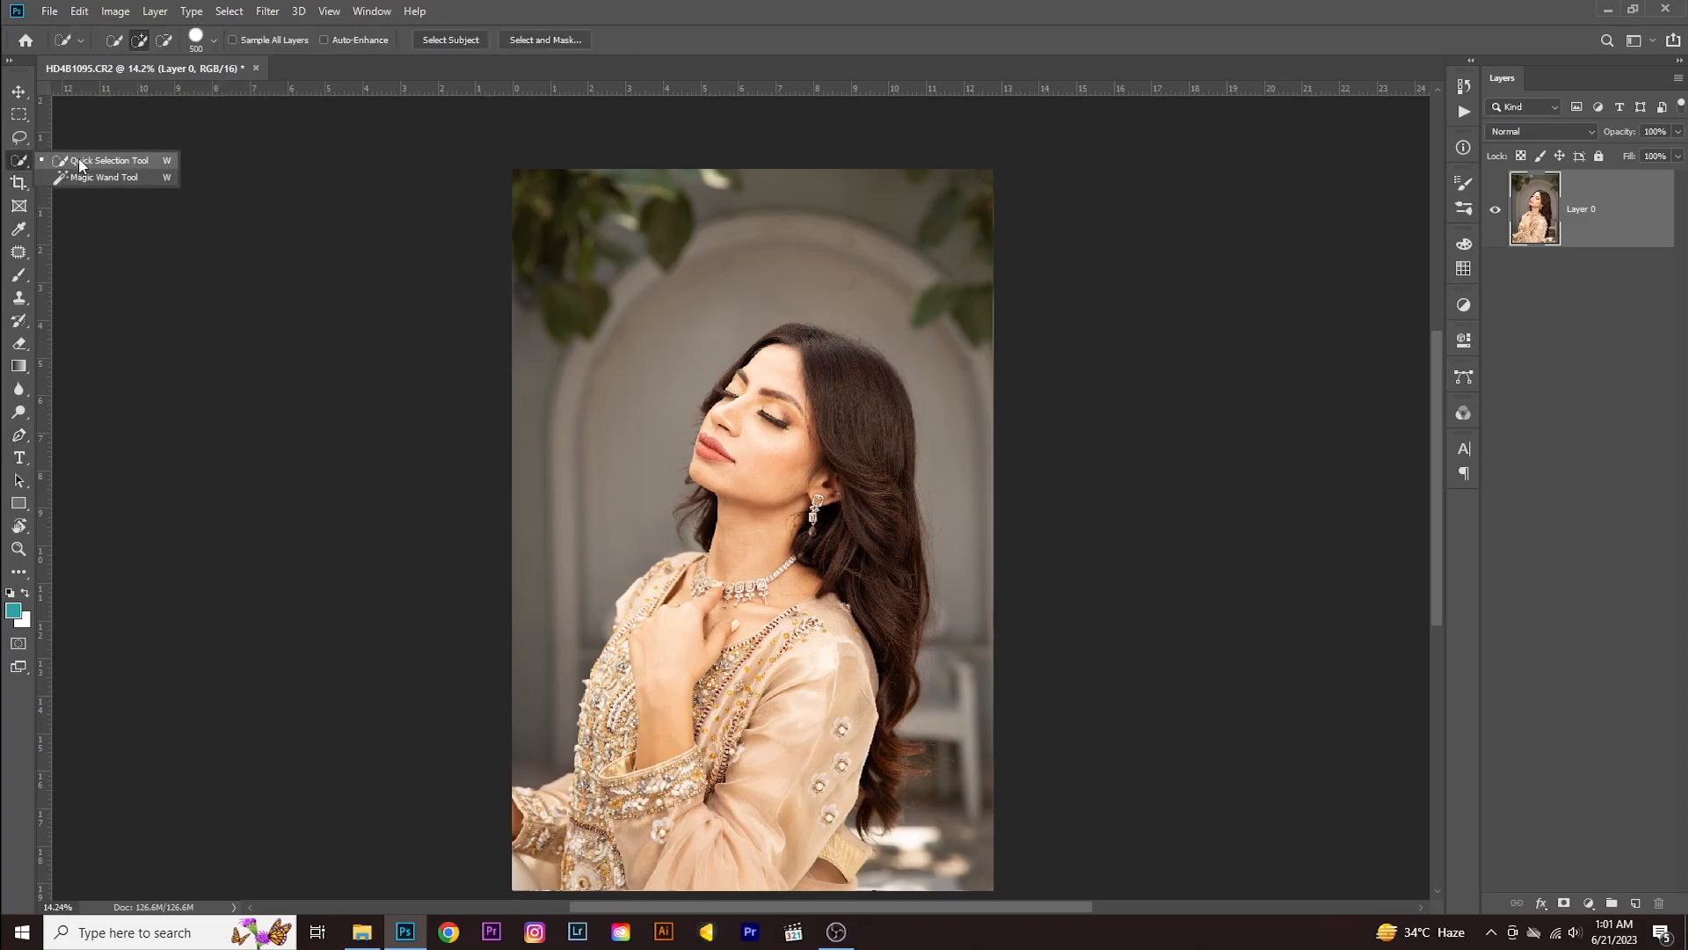
pyautogui.click(453, 40)
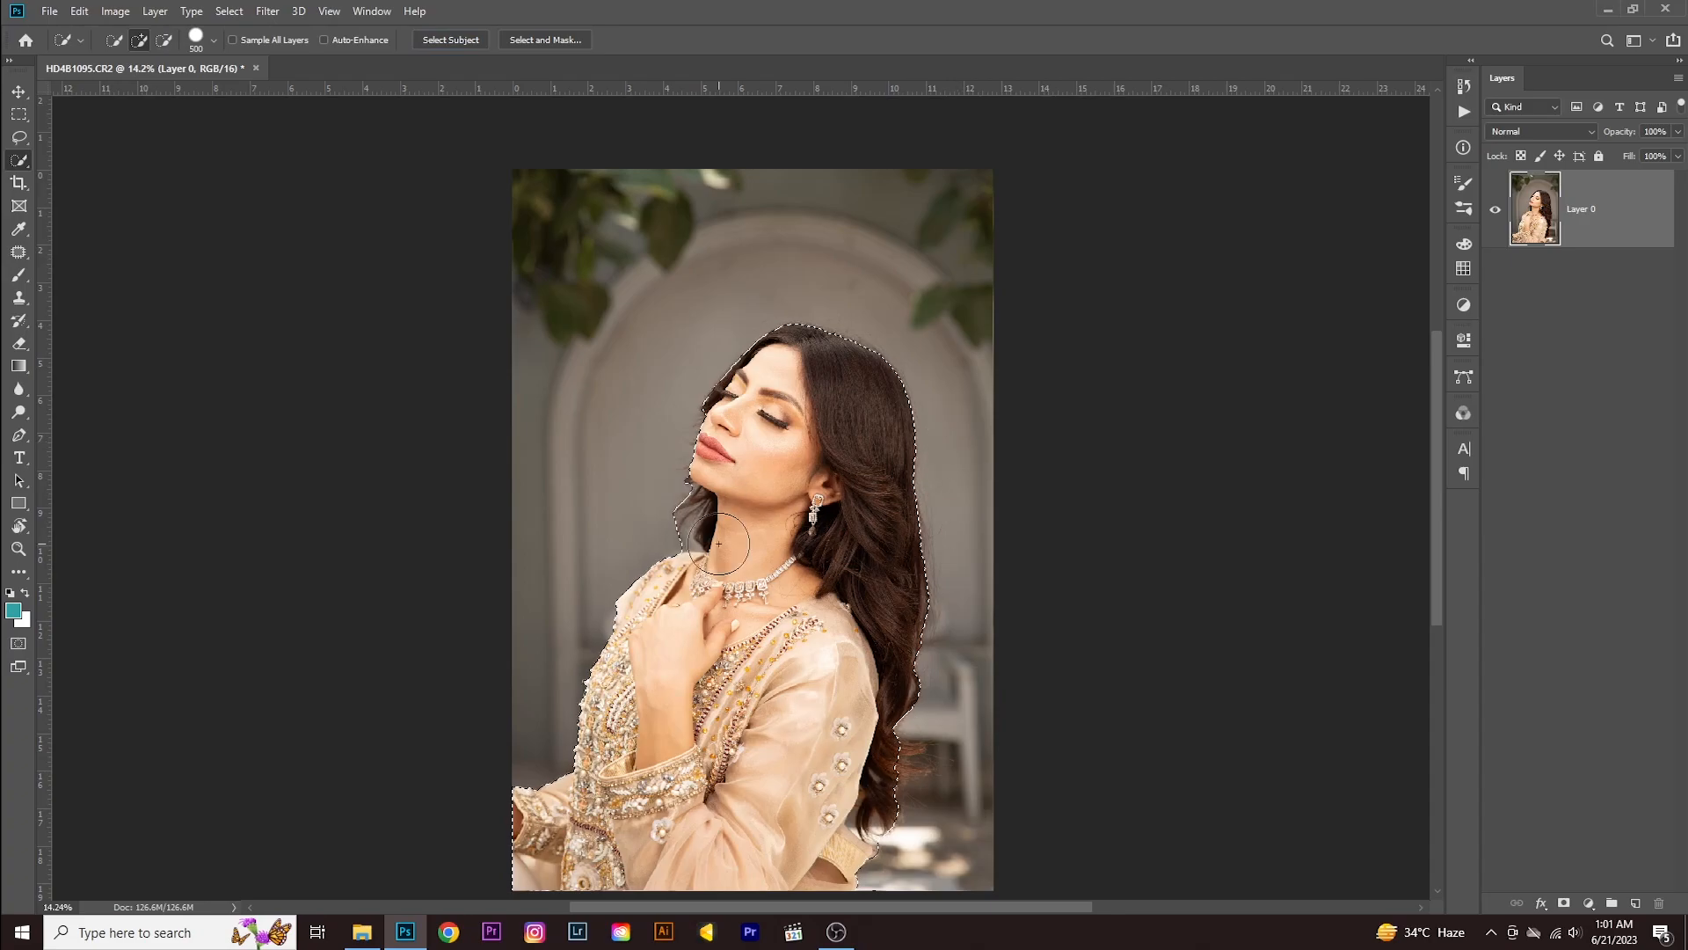
pyautogui.scroll(2, 660, 534)
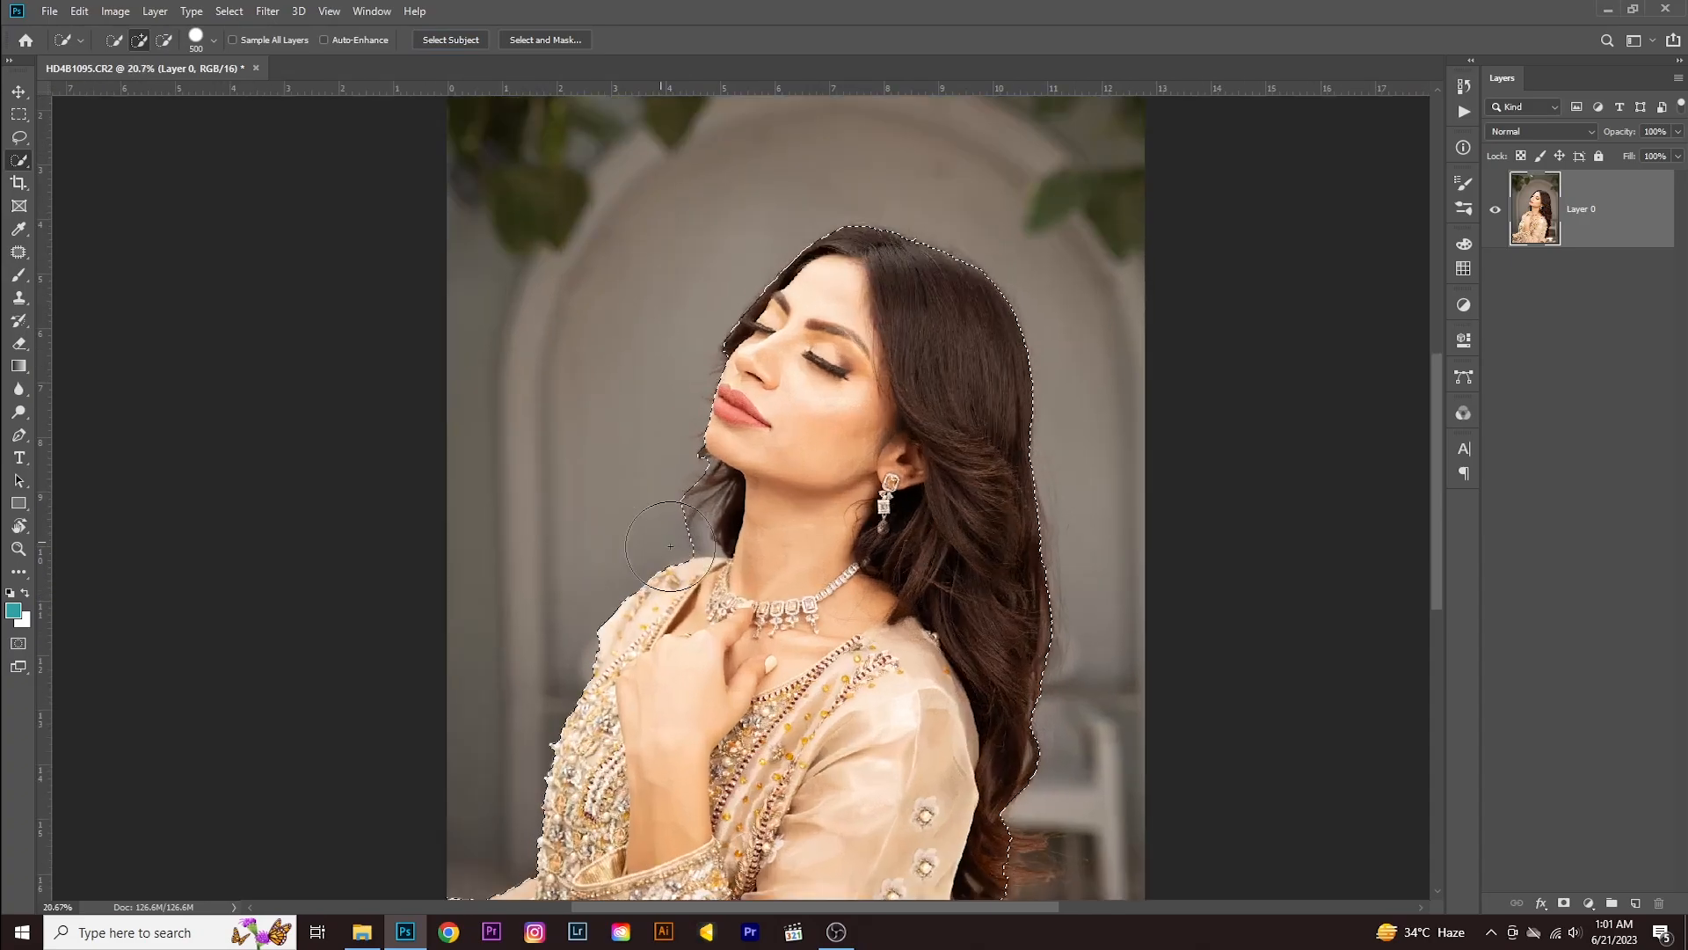
# - Subtract the patch of wall between the loose hair and the shoulder from the selection with the Lasso Tool
pyautogui.click(17, 134)
pyautogui.click(79, 138)
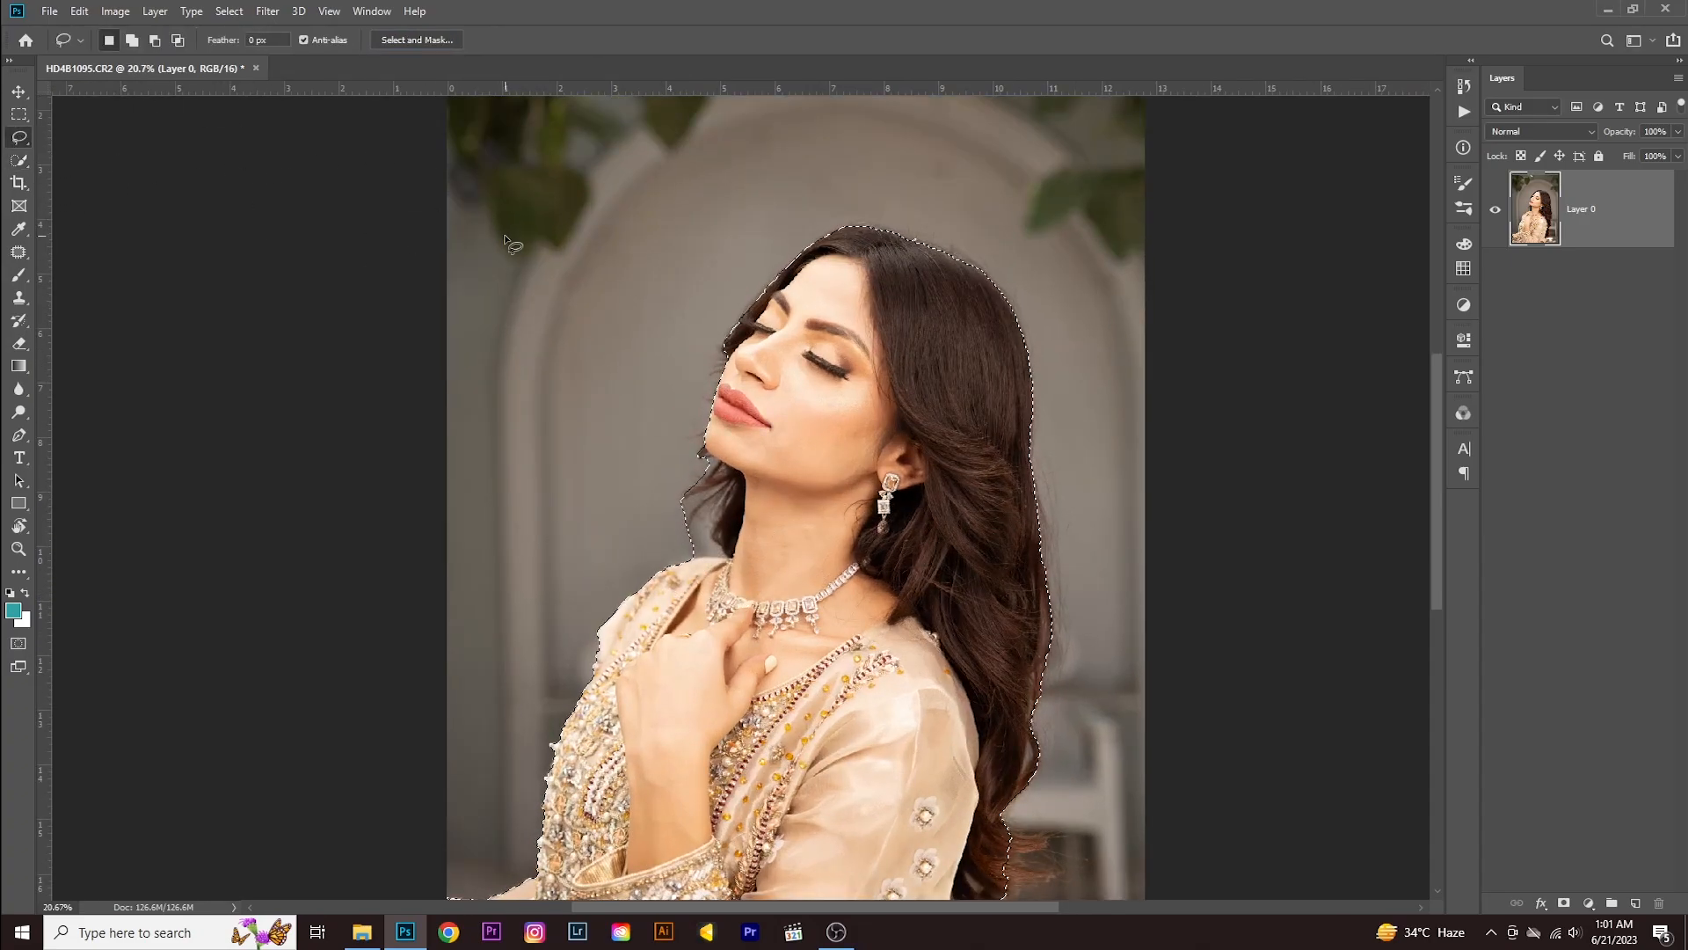
pyautogui.scroll(2, 698, 519)
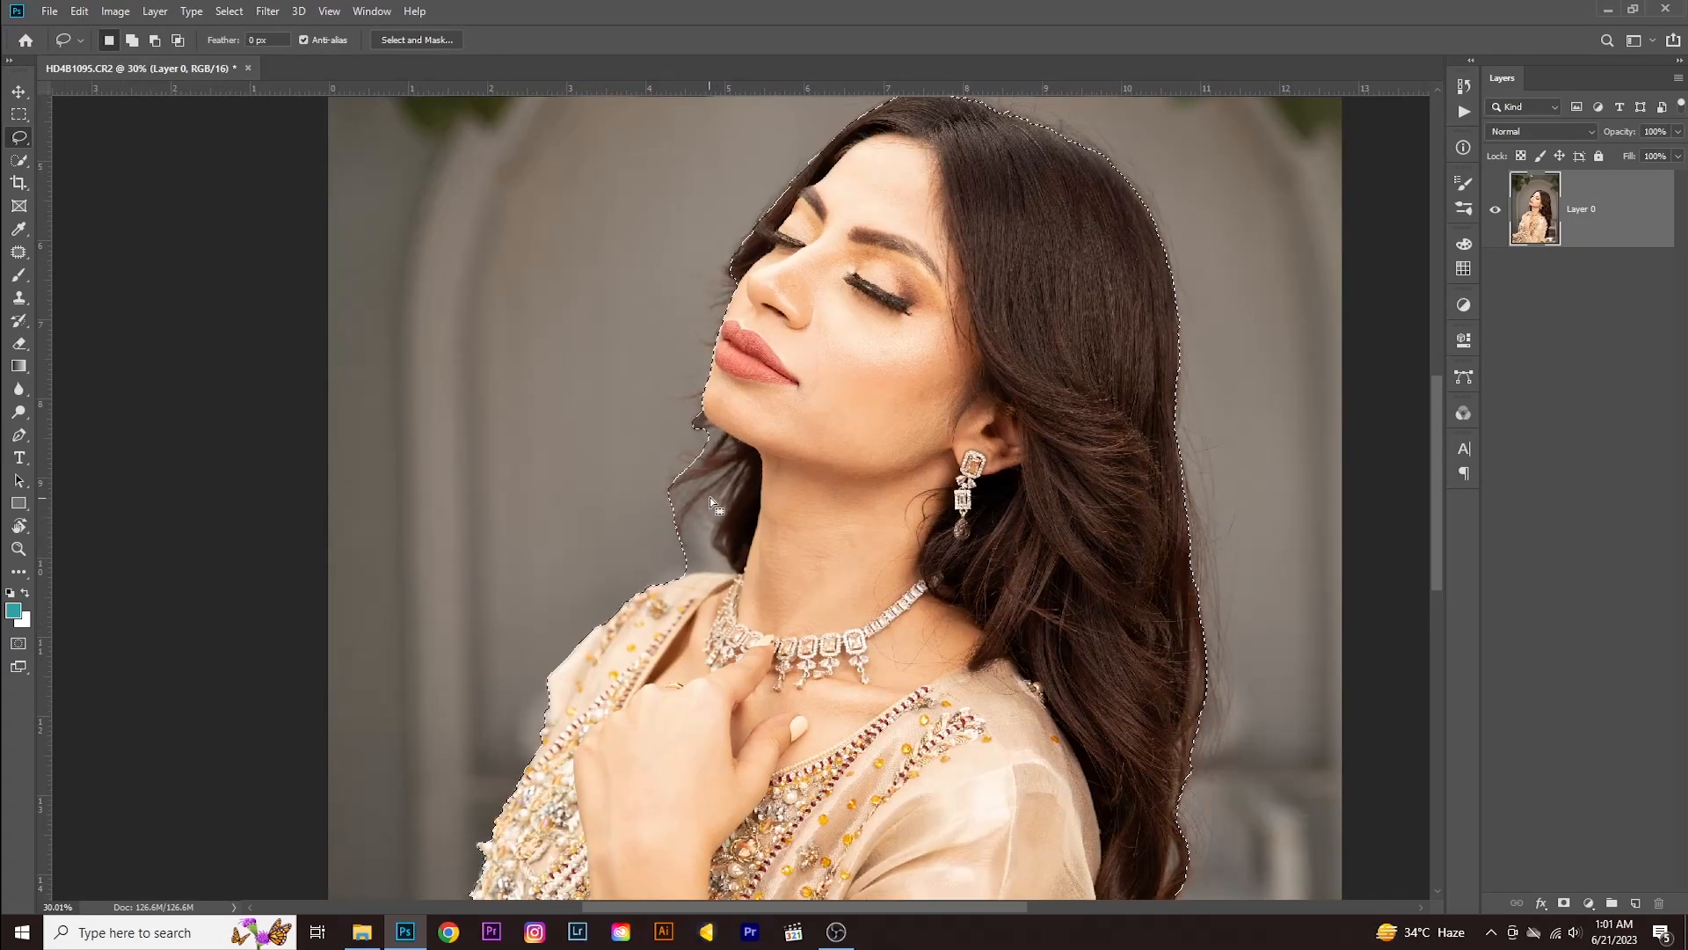
pyautogui.press('alt')
pyautogui.moveTo(711, 528)
pyautogui.mouseDown()
pyautogui.moveTo(732, 570)
pyautogui.moveTo(674, 569)
pyautogui.mouseUp()
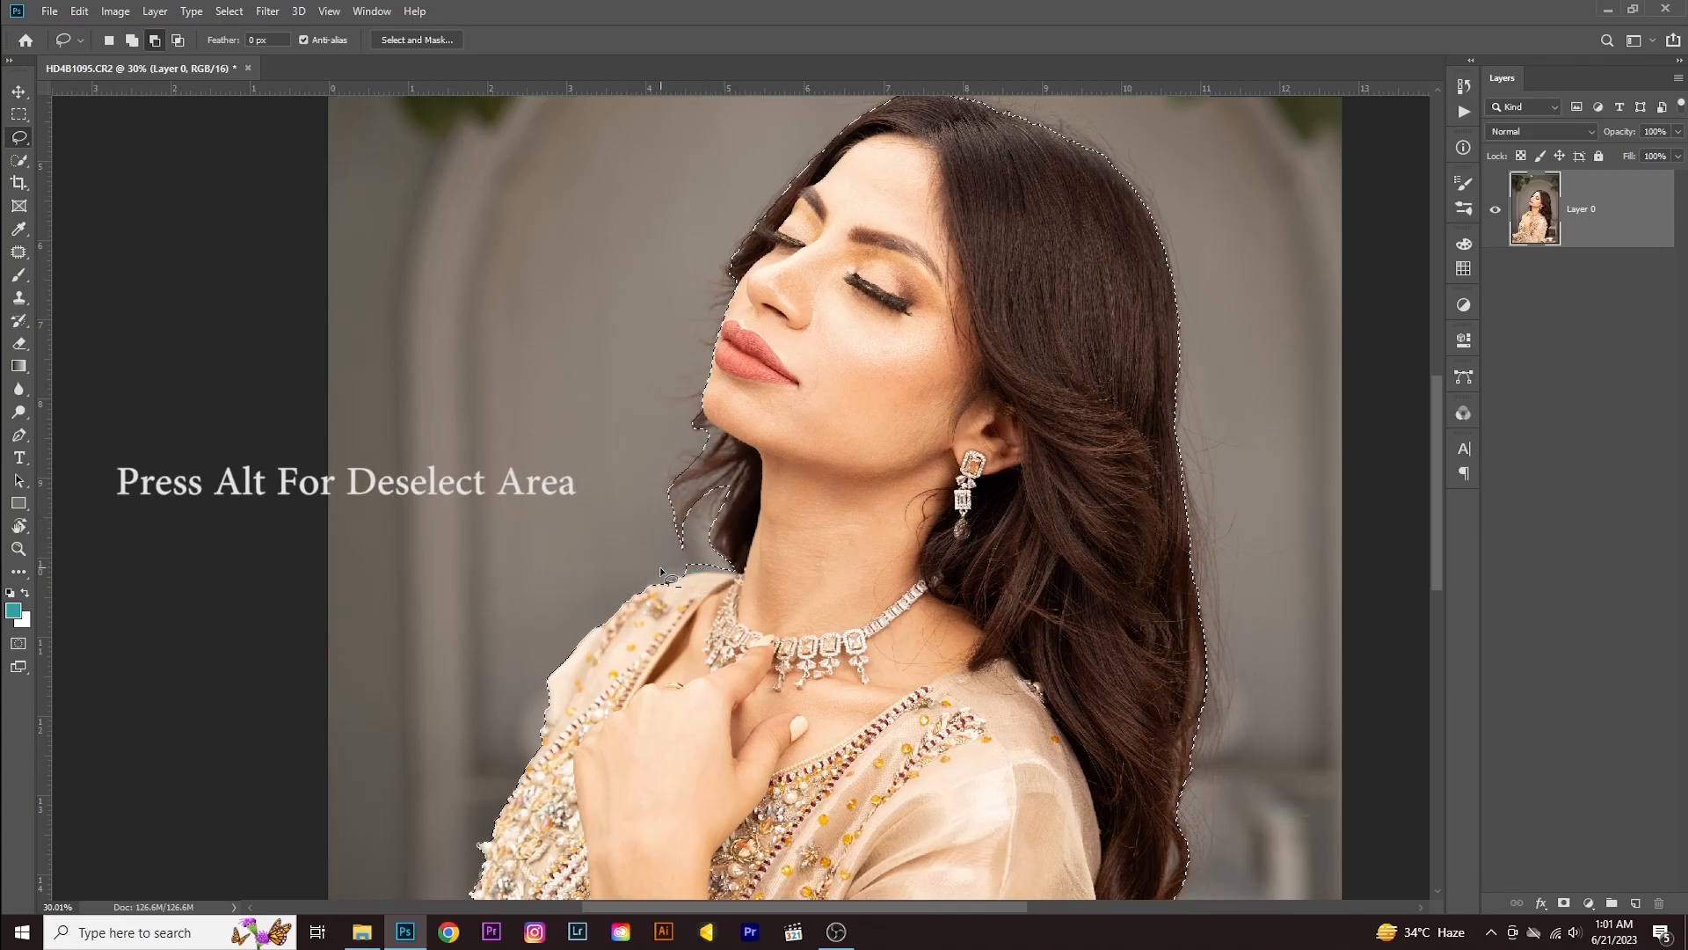
# - Add the loose hair strands beside the lower sleeve to the selection with the Lasso Tool
pyautogui.press('alt')
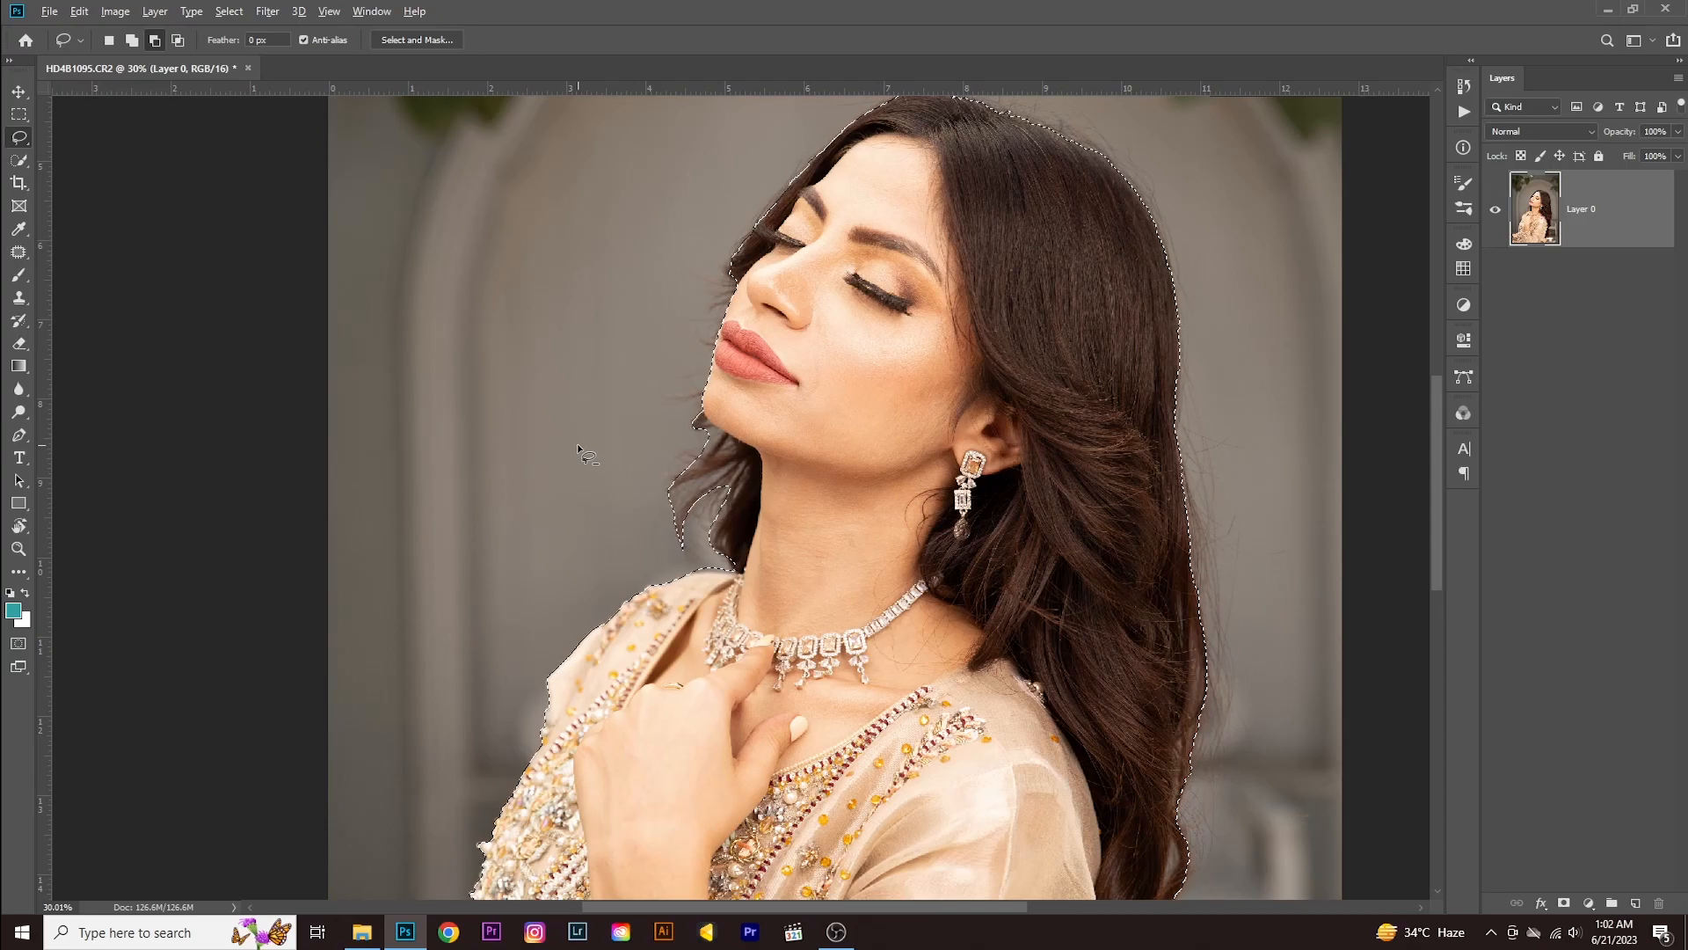
pyautogui.press('shift')
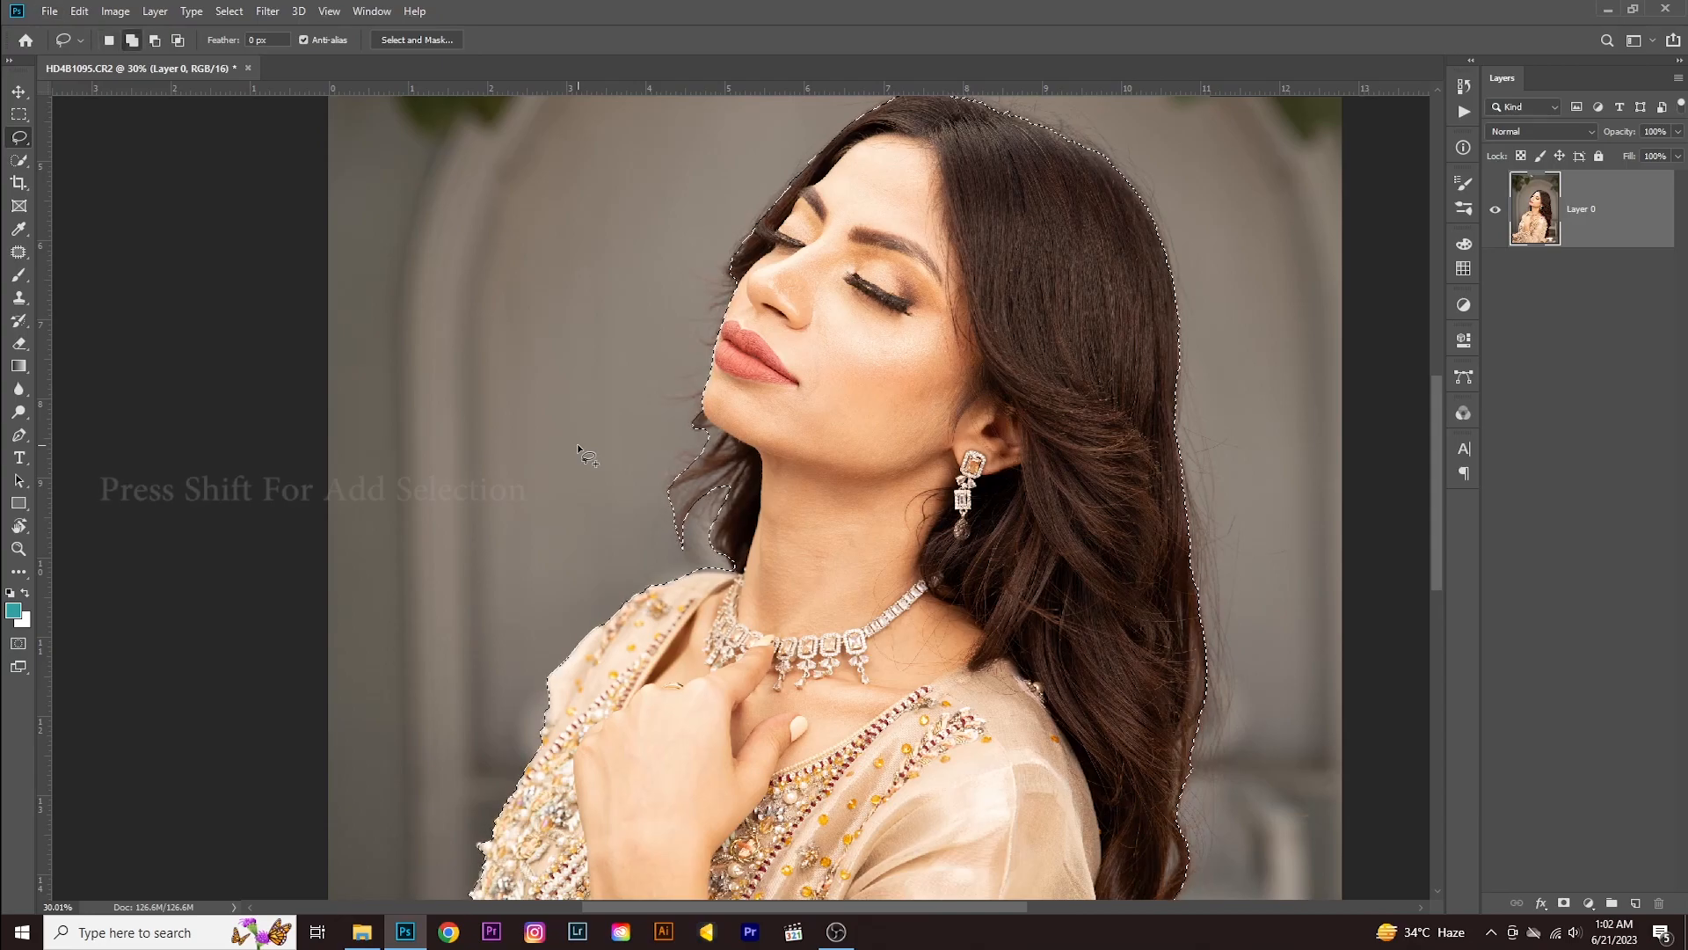
pyautogui.scroll(-1, 749, 374)
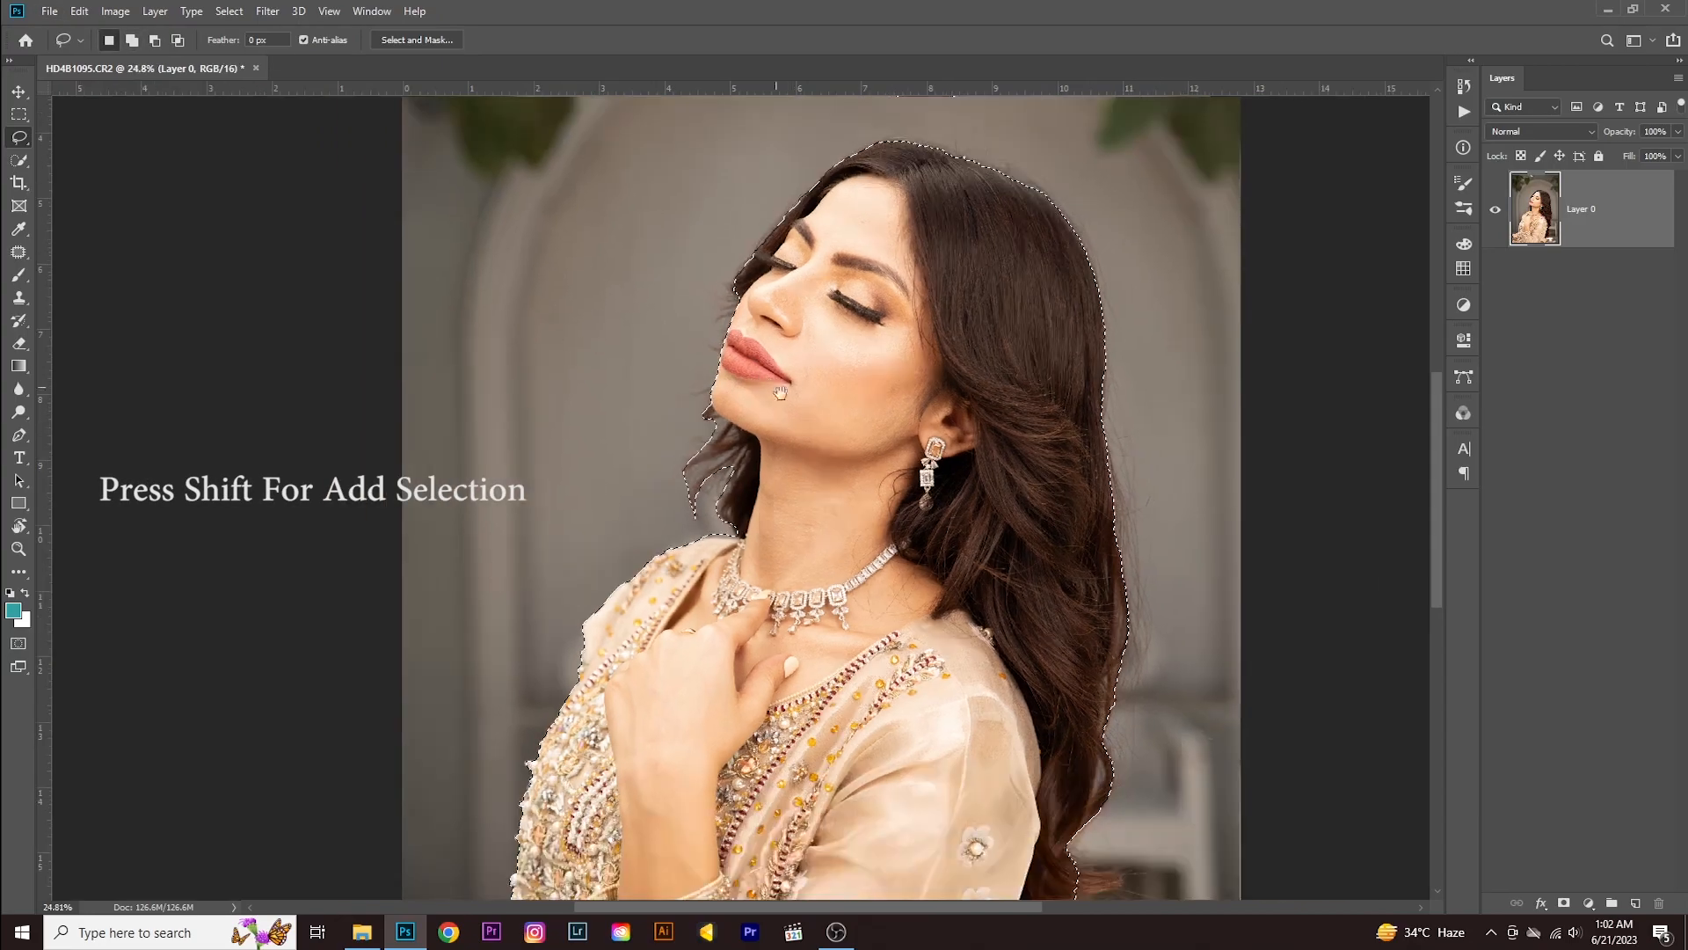
pyautogui.moveTo(780, 393); pyautogui.dragTo(816, 85)
pyautogui.press('shift')
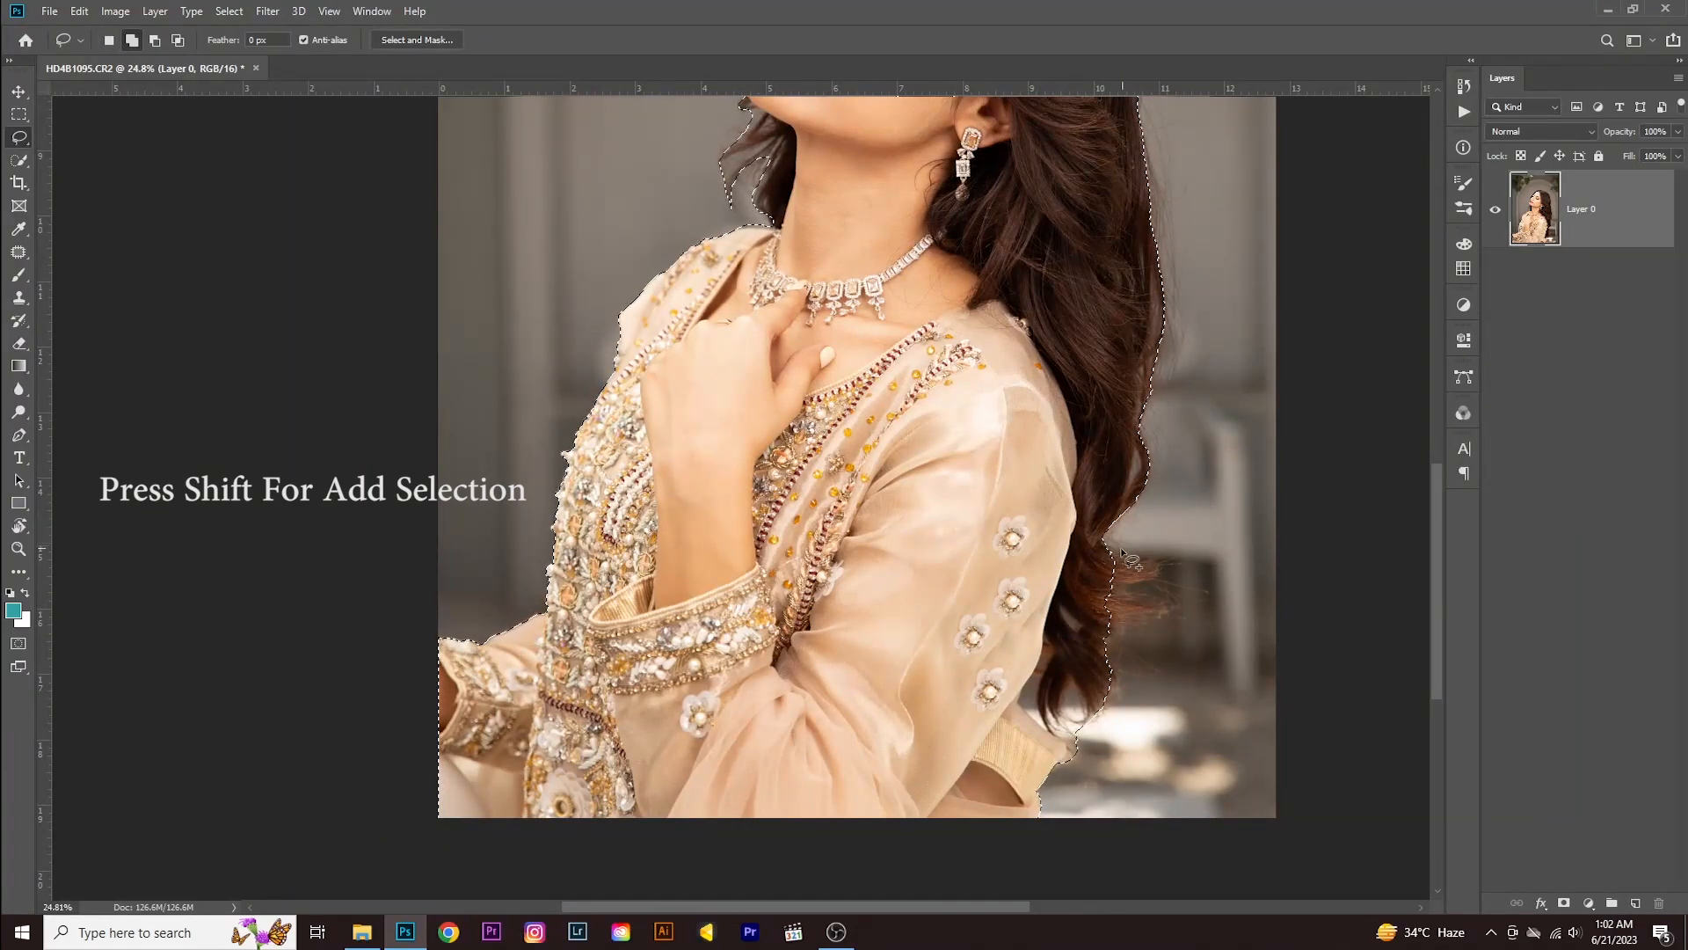
pyautogui.moveTo(1160, 570)
pyautogui.mouseDown()
pyautogui.moveTo(1128, 583)
pyautogui.moveTo(1164, 595)
pyautogui.moveTo(1143, 632)
pyautogui.moveTo(1081, 633)
pyautogui.moveTo(1103, 556)
pyautogui.mouseUp()
# - Subtract the small bit of wall at the tips of the loose hair below the chin from the selection
pyautogui.scroll(-2, 958, 401)
pyautogui.scroll(5, 958, 401)
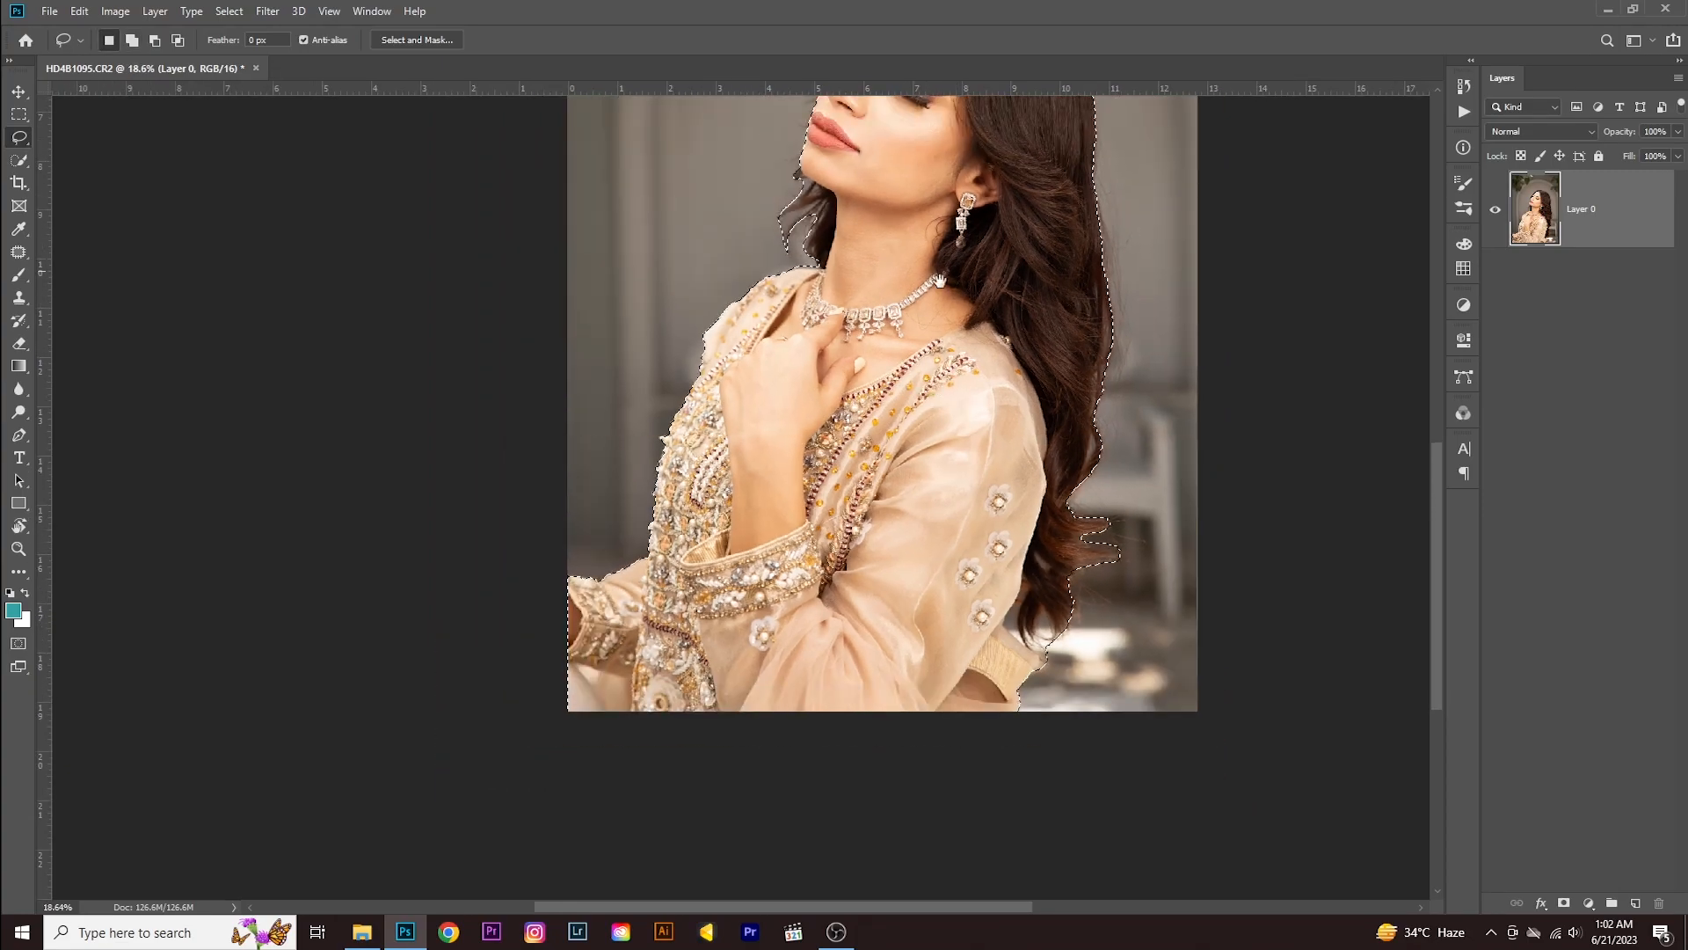
pyautogui.scroll(4, 794, 545)
pyautogui.press('alt')
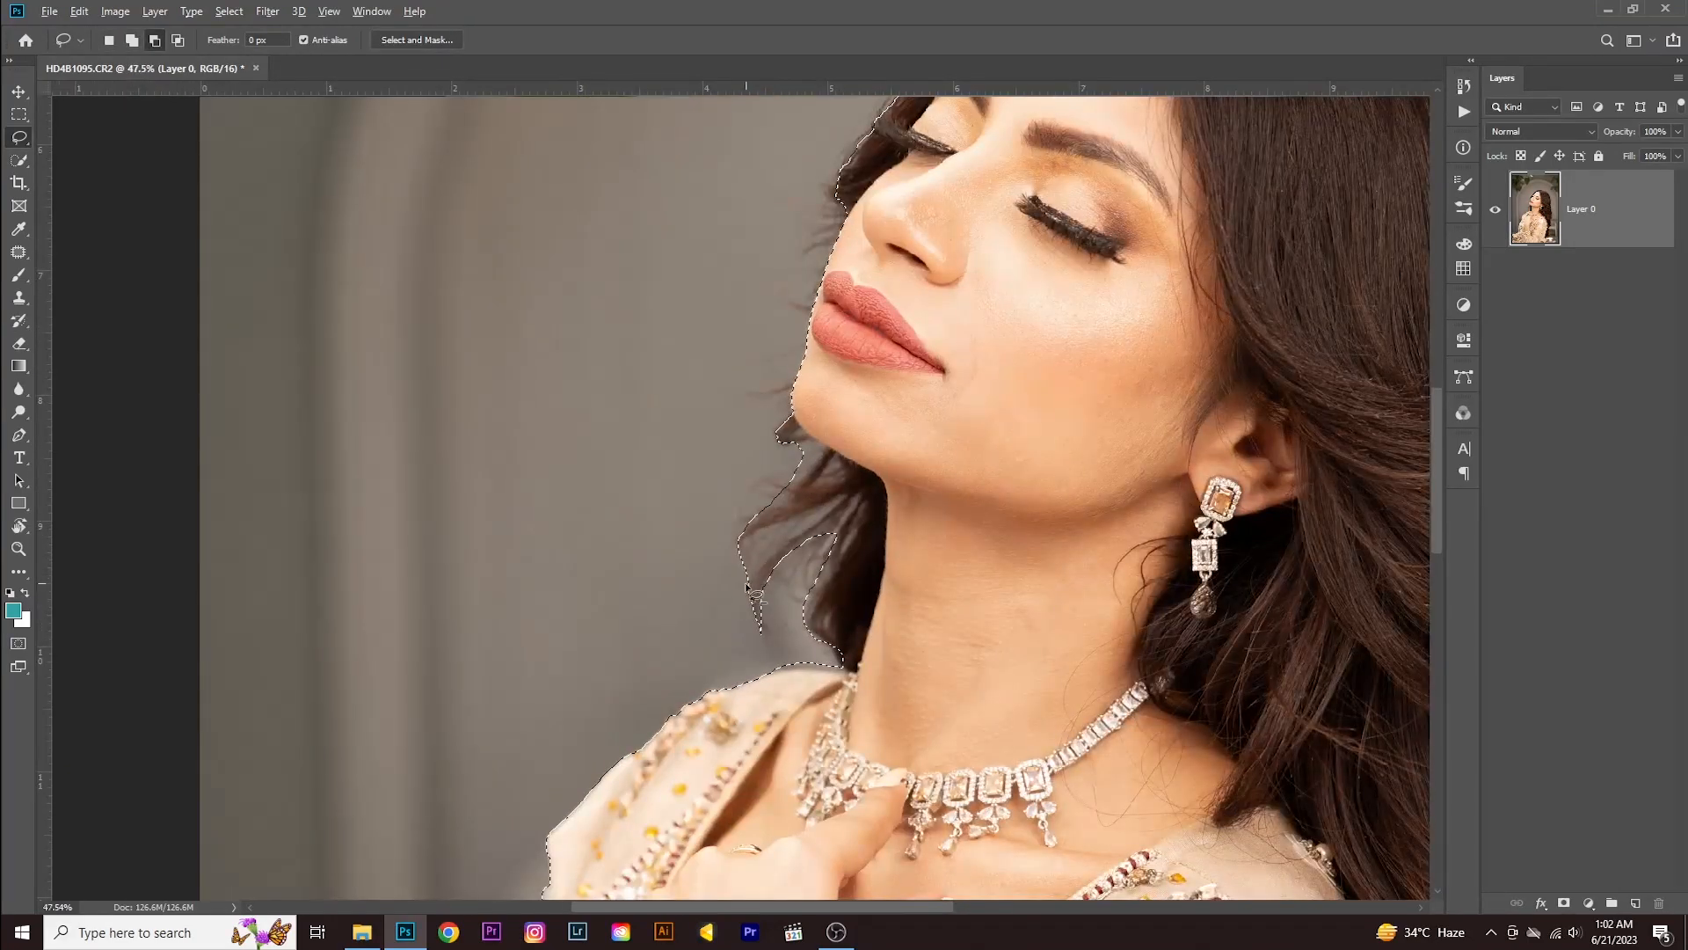
pyautogui.moveTo(732, 559)
pyautogui.mouseDown()
pyautogui.moveTo(842, 506)
pyautogui.moveTo(743, 589)
pyautogui.mouseUp()
# - Fit the whole portrait on screen and clear the selection around the woman
pyautogui.scroll(-6, 827, 490)
pyautogui.rightClick(908, 450)
pyautogui.click(923, 461)
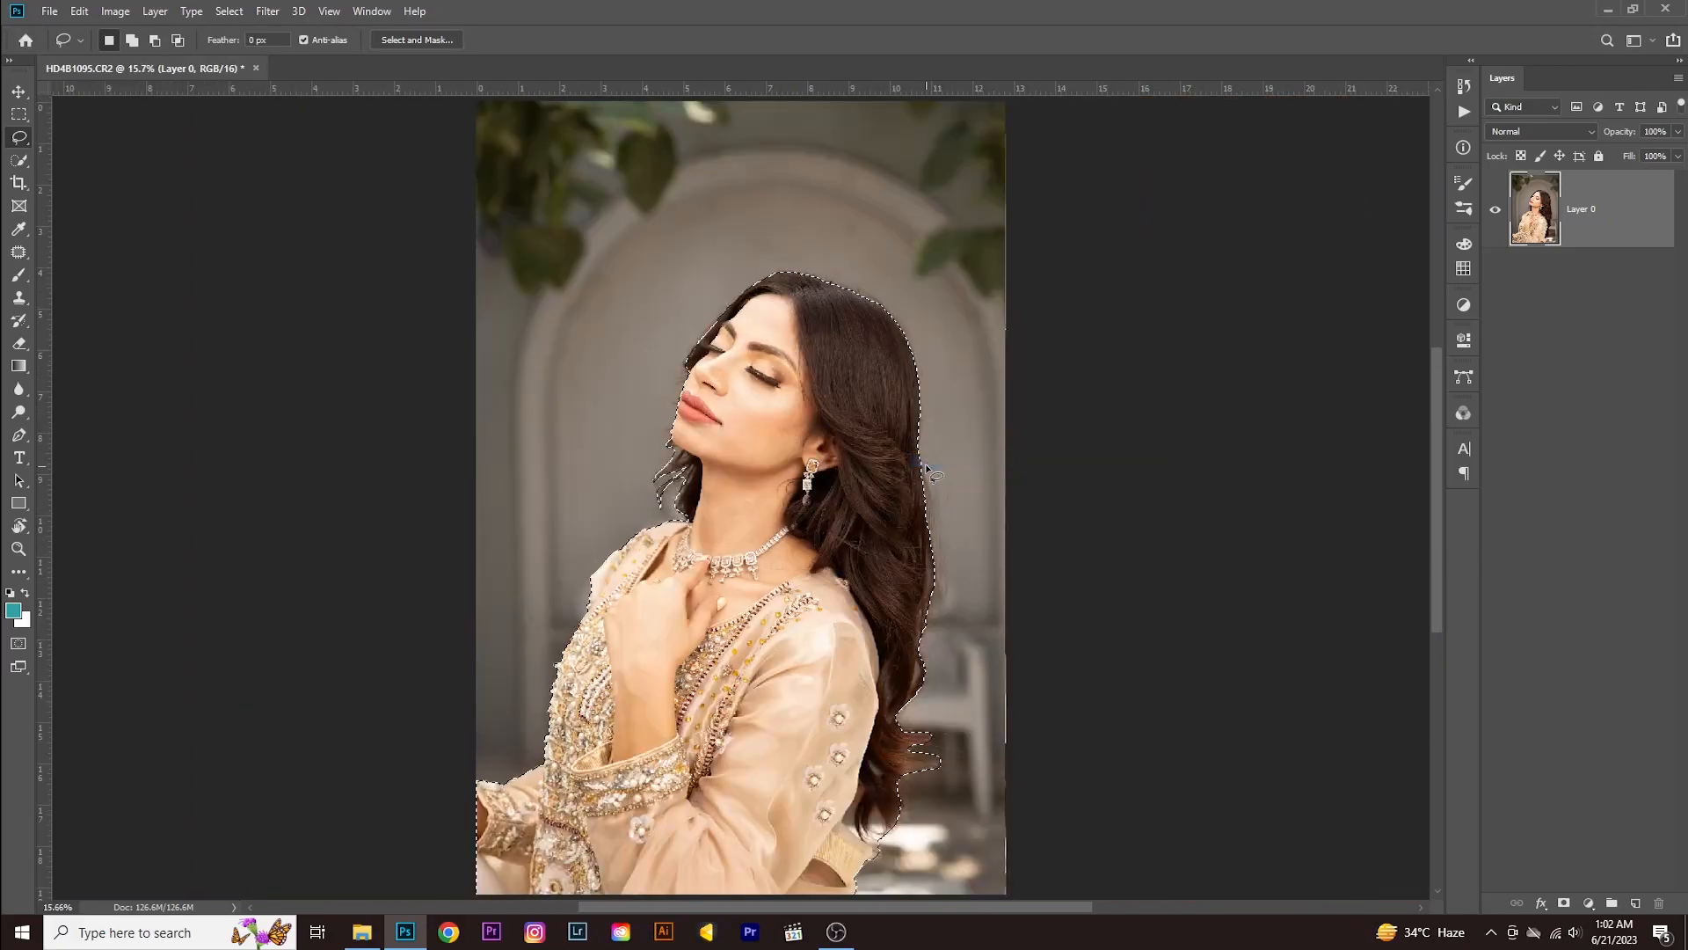
pyautogui.hotkey('ctrl', 'd')
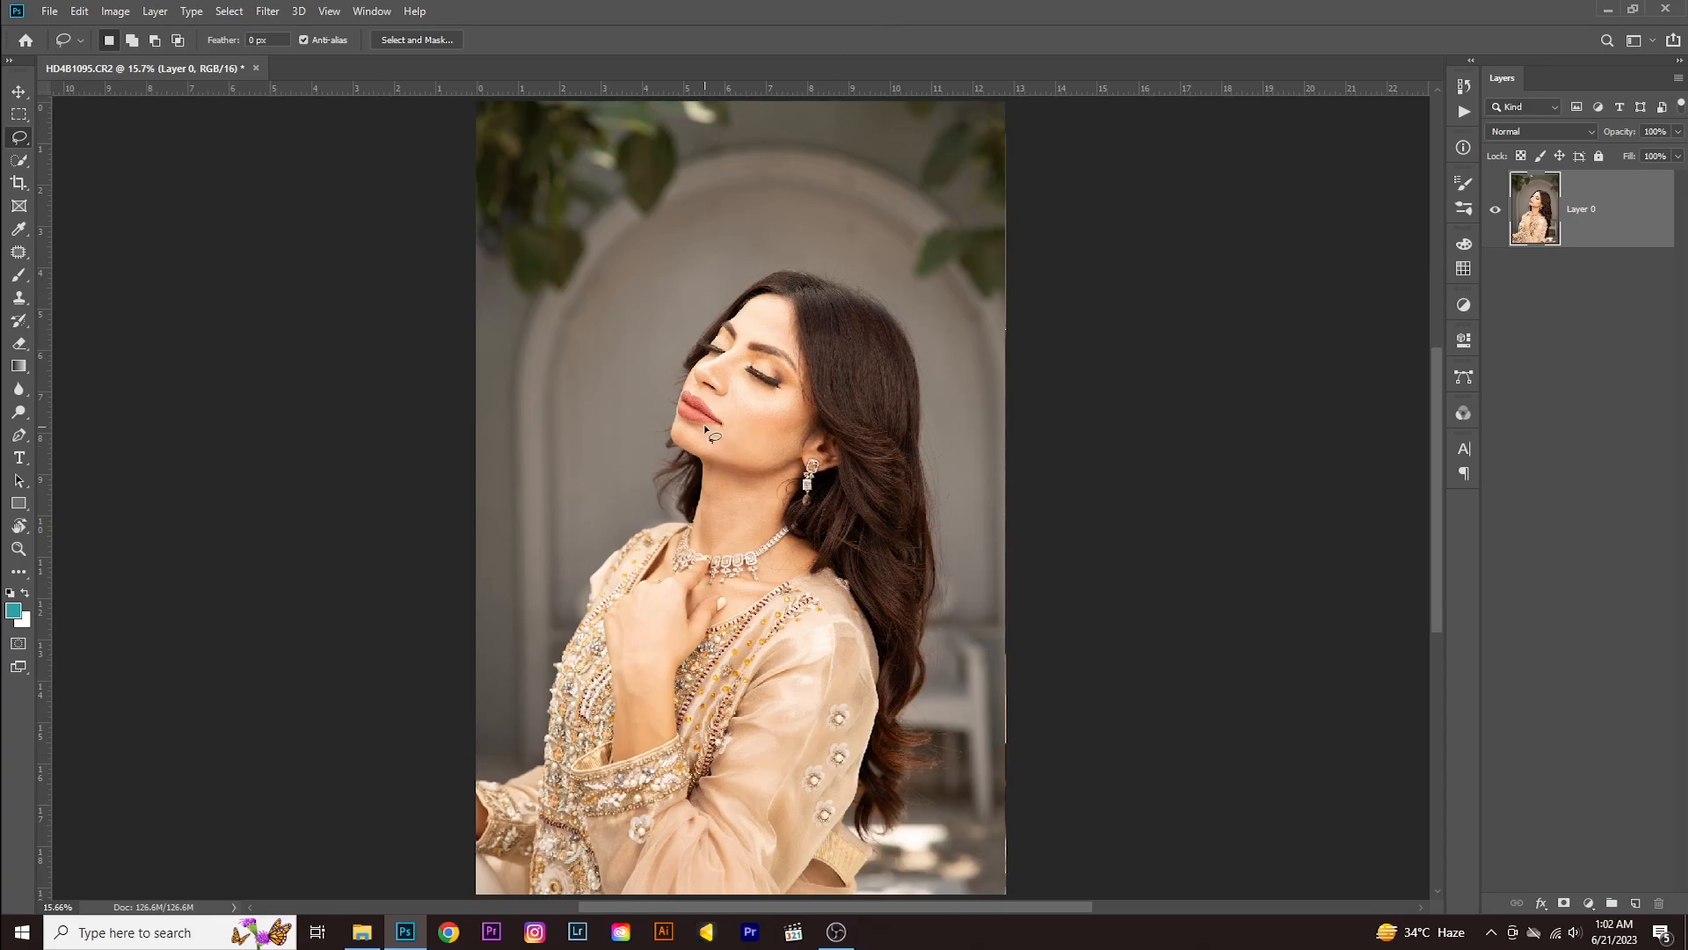
# - Add a line of text with the photographer's brand name across the portrait, starting beside the woman's neck
pyautogui.click(18, 460)
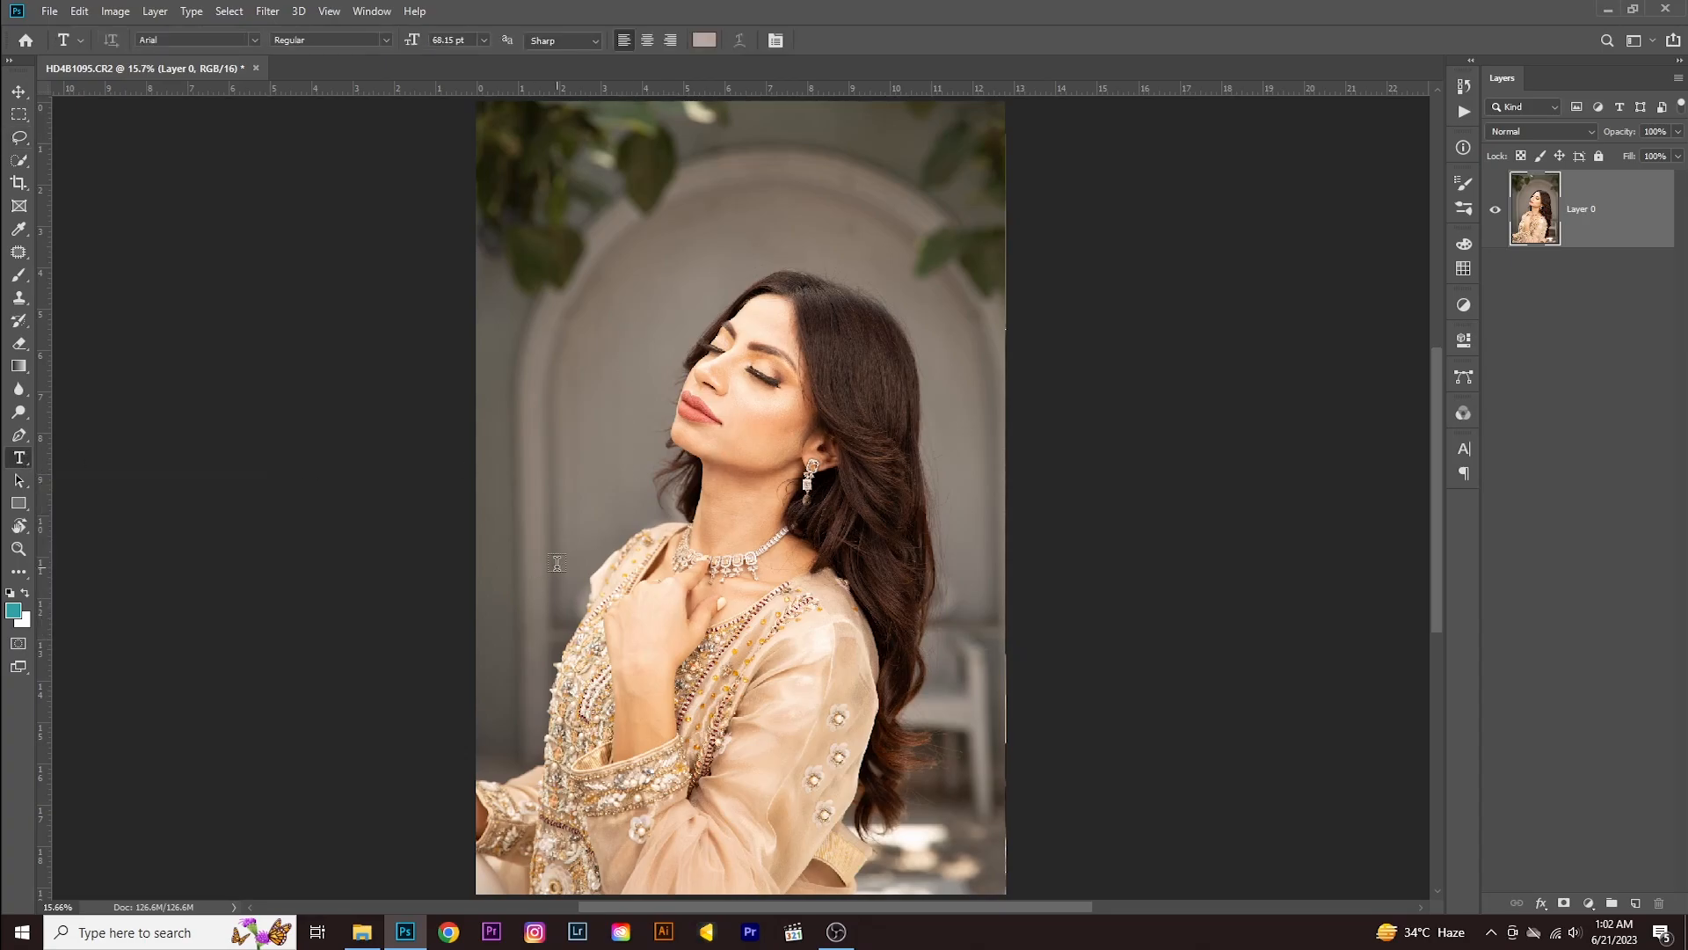
pyautogui.click(533, 509)
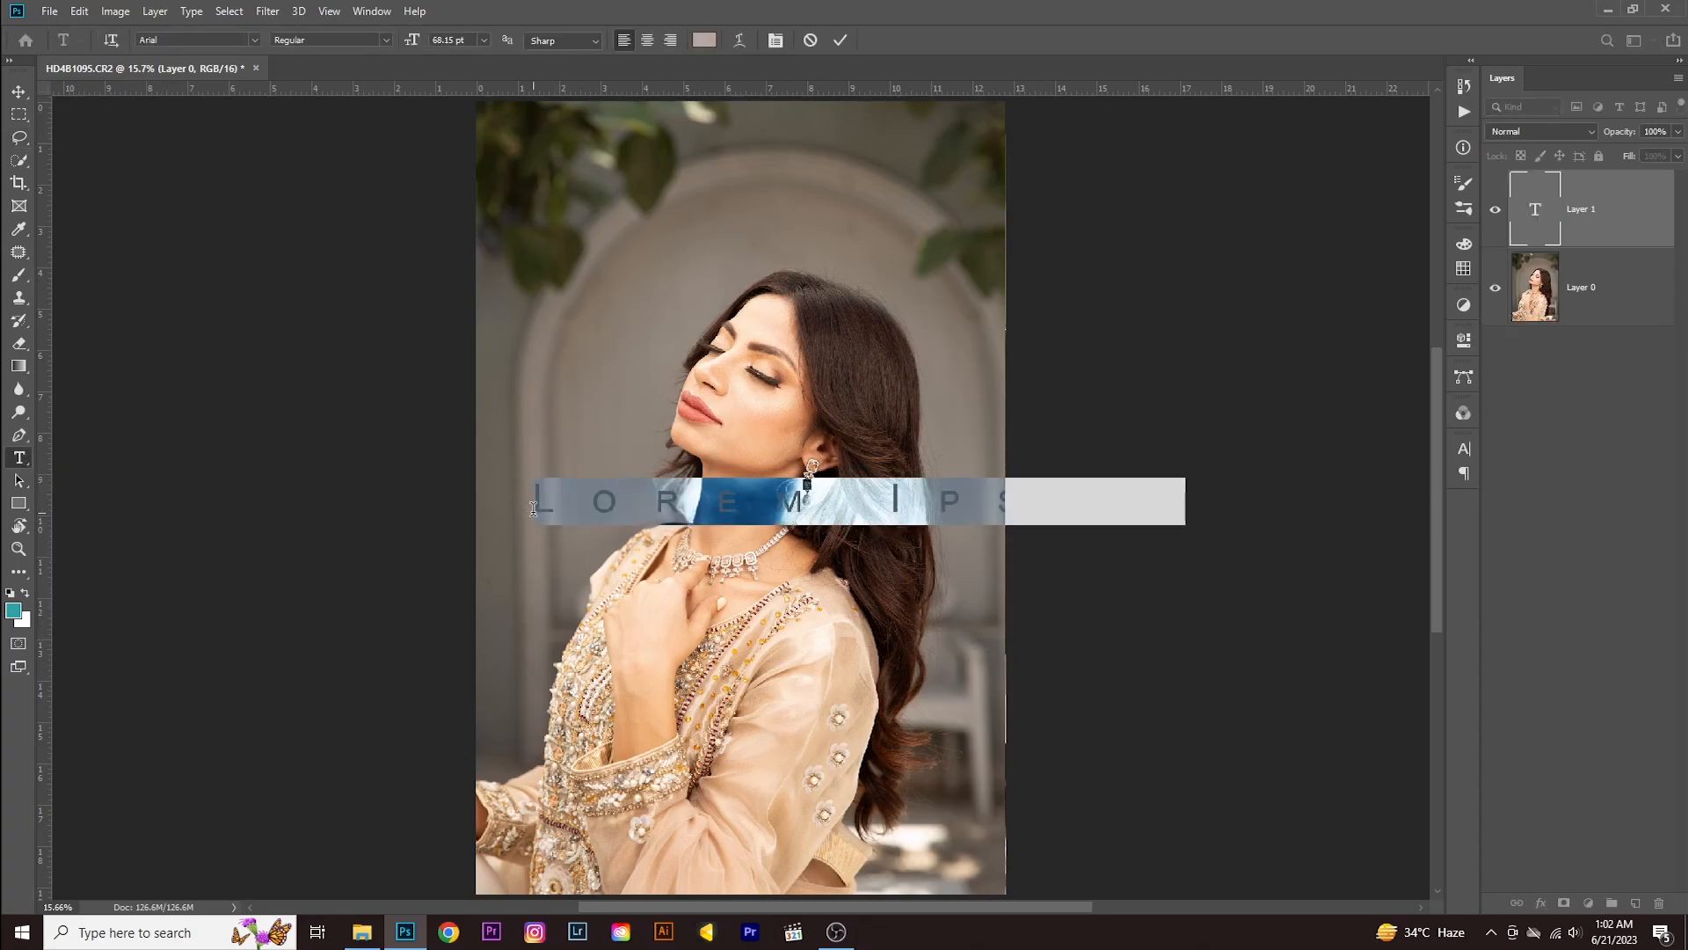
pyautogui.write('SHEHROZ')
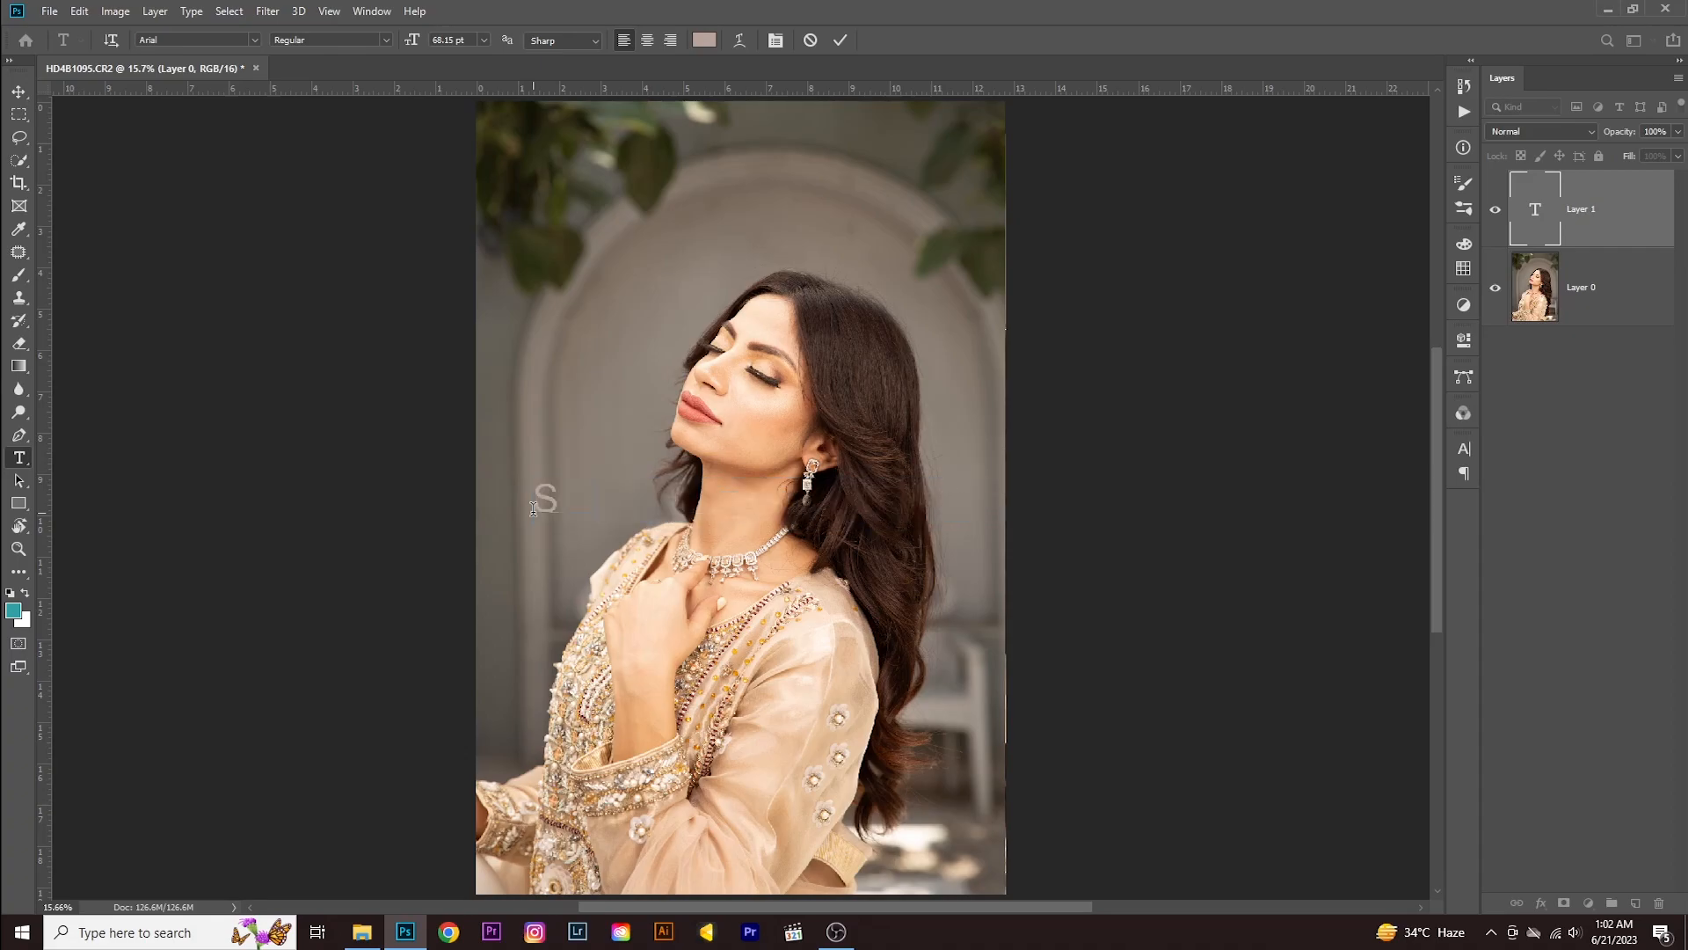
pyautogui.write('M')
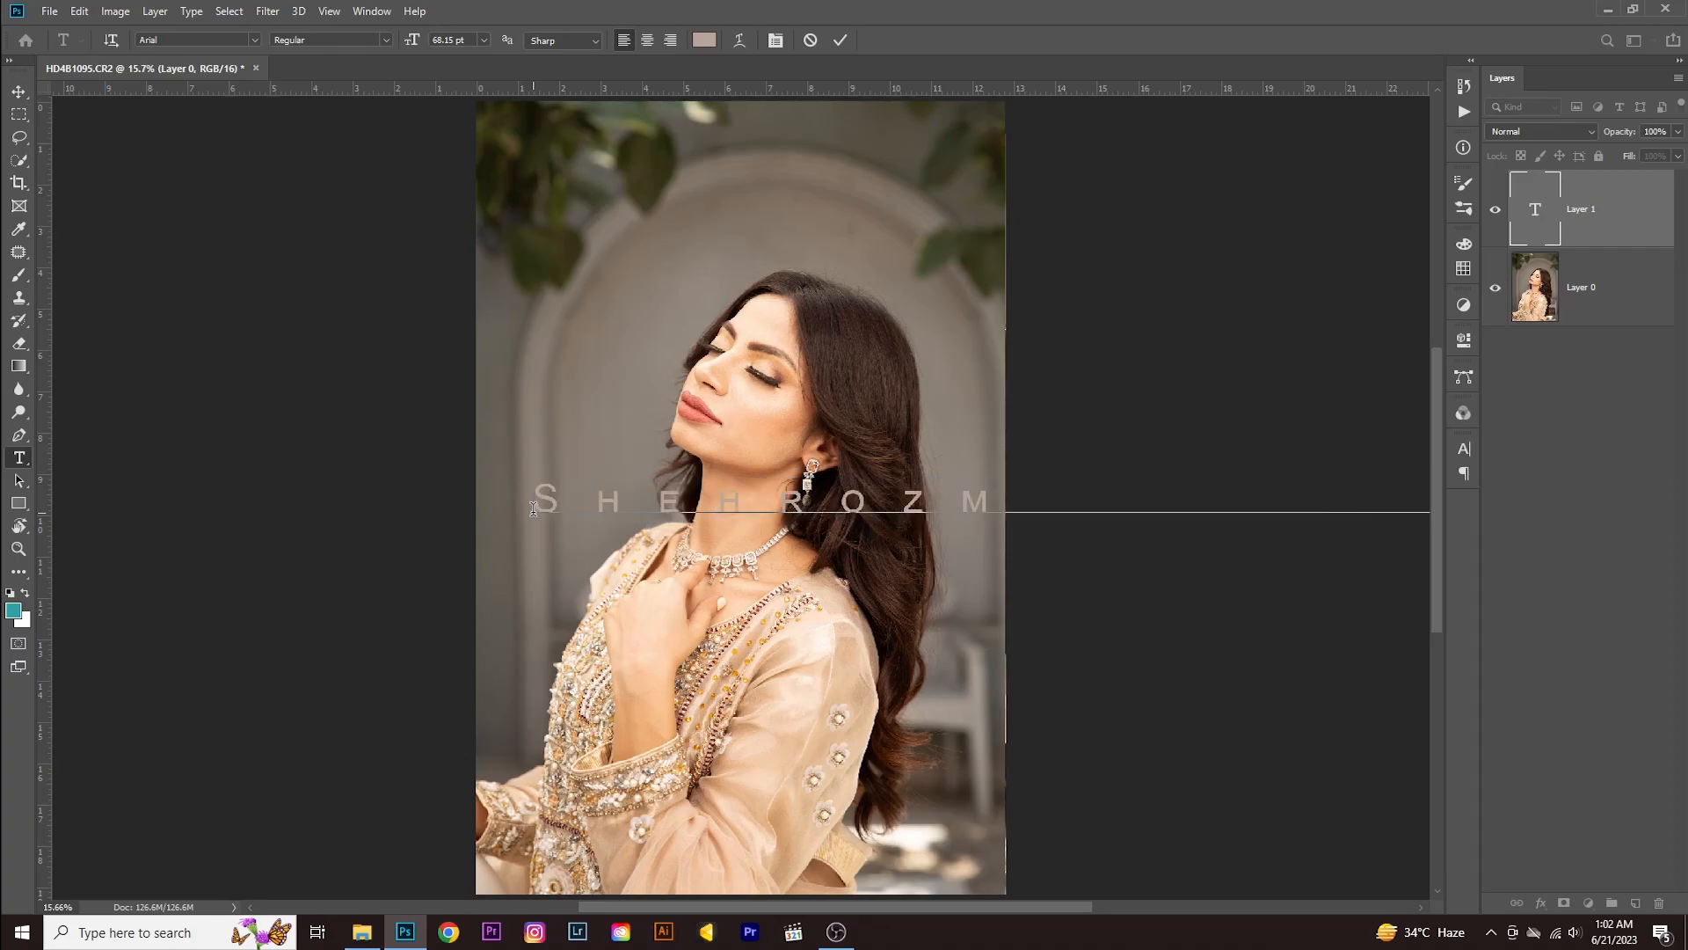
pyautogui.press('BackSpace')
pyautogui.press('BackSpace')
pyautogui.press('BackSpace')
pyautogui.press('BackSpace')
pyautogui.press('BackSpace')
pyautogui.press('BackSpace')
pyautogui.press('BackSpace')
pyautogui.press('BackSpace')
pyautogui.write('M')
pyautogui.hotkey('ctrl', 'Return')
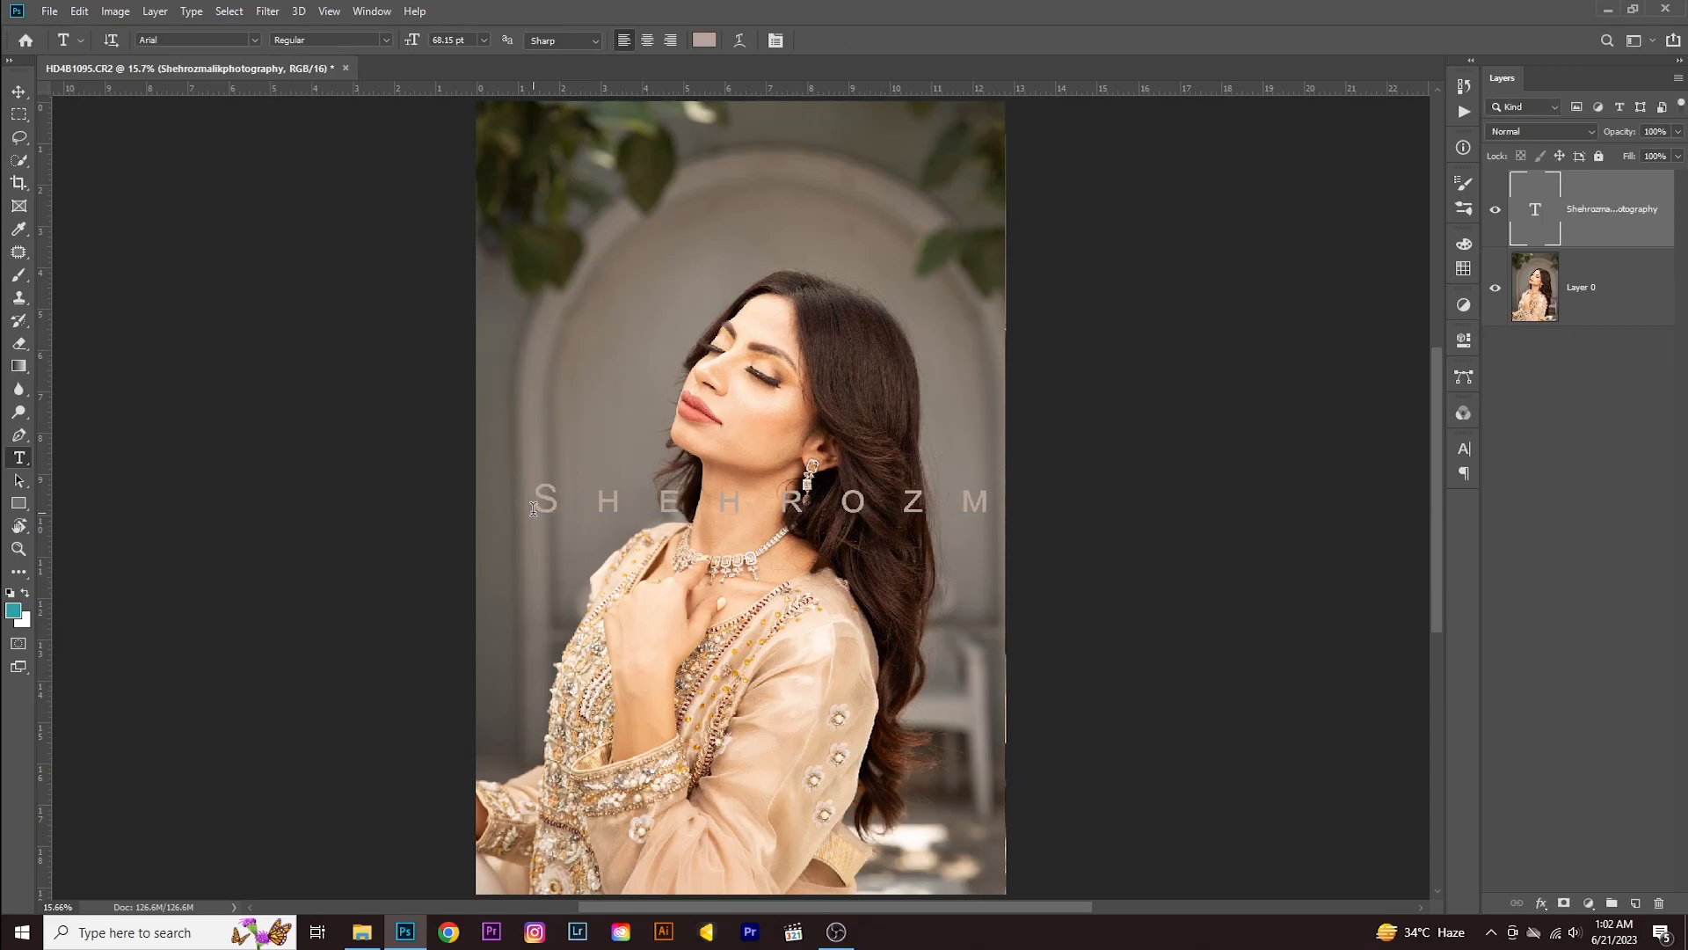
# - Scale the brand-name text down to about 31.61 pt and place it just above the woman's head
pyautogui.hotkey('ctrl', 't')
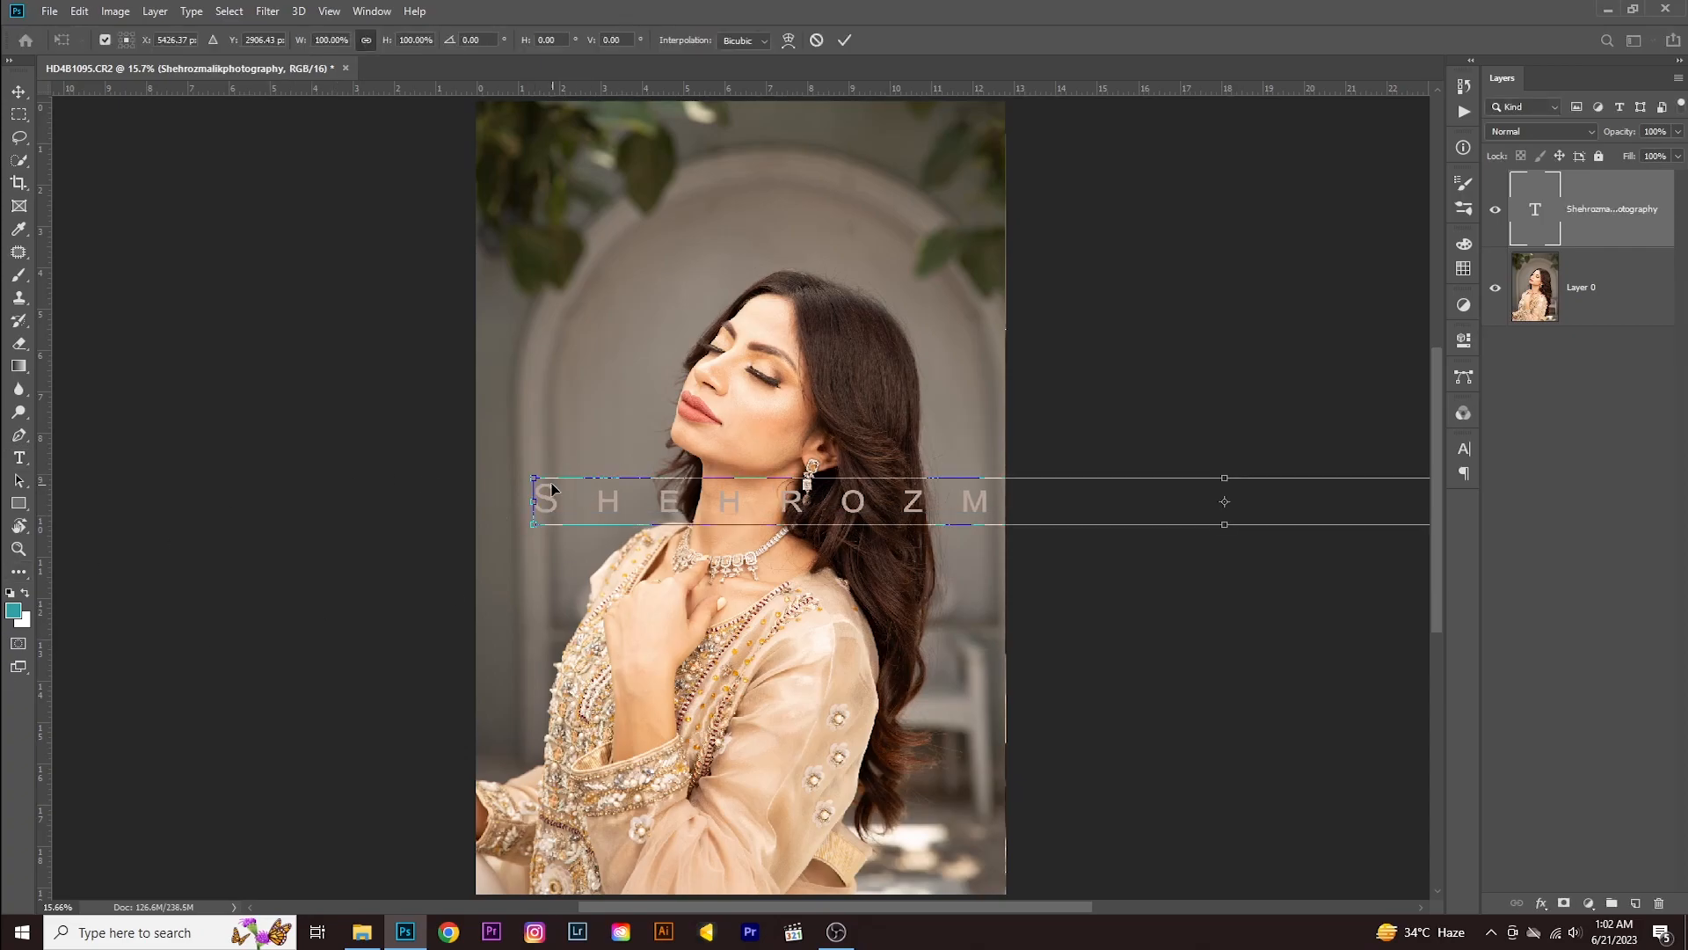
pyautogui.moveTo(537, 481); pyautogui.dragTo(910, 546)
pyautogui.moveTo(1218, 517); pyautogui.dragTo(733, 490)
pyautogui.moveTo(419, 465); pyautogui.dragTo(789, 475)
pyautogui.moveTo(1201, 495); pyautogui.dragTo(860, 260)
pyautogui.press('Return')
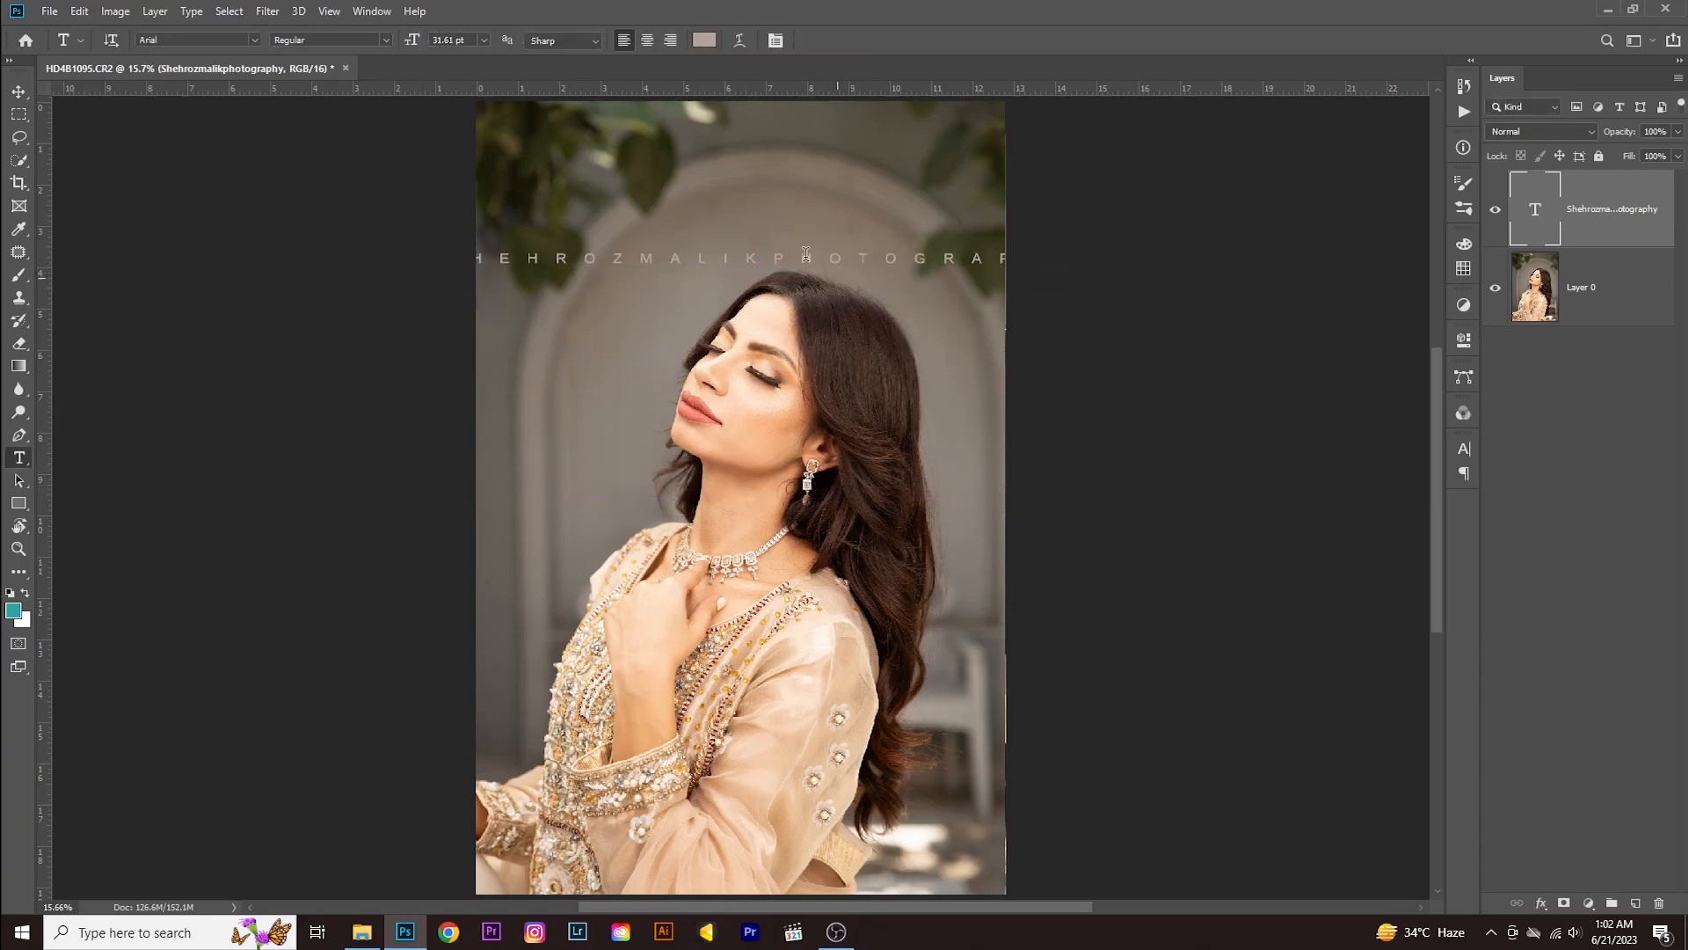
# - Reduce the text's tracking to 580 and move the line so the whole name fits inside the photo
pyautogui.click(775, 41)
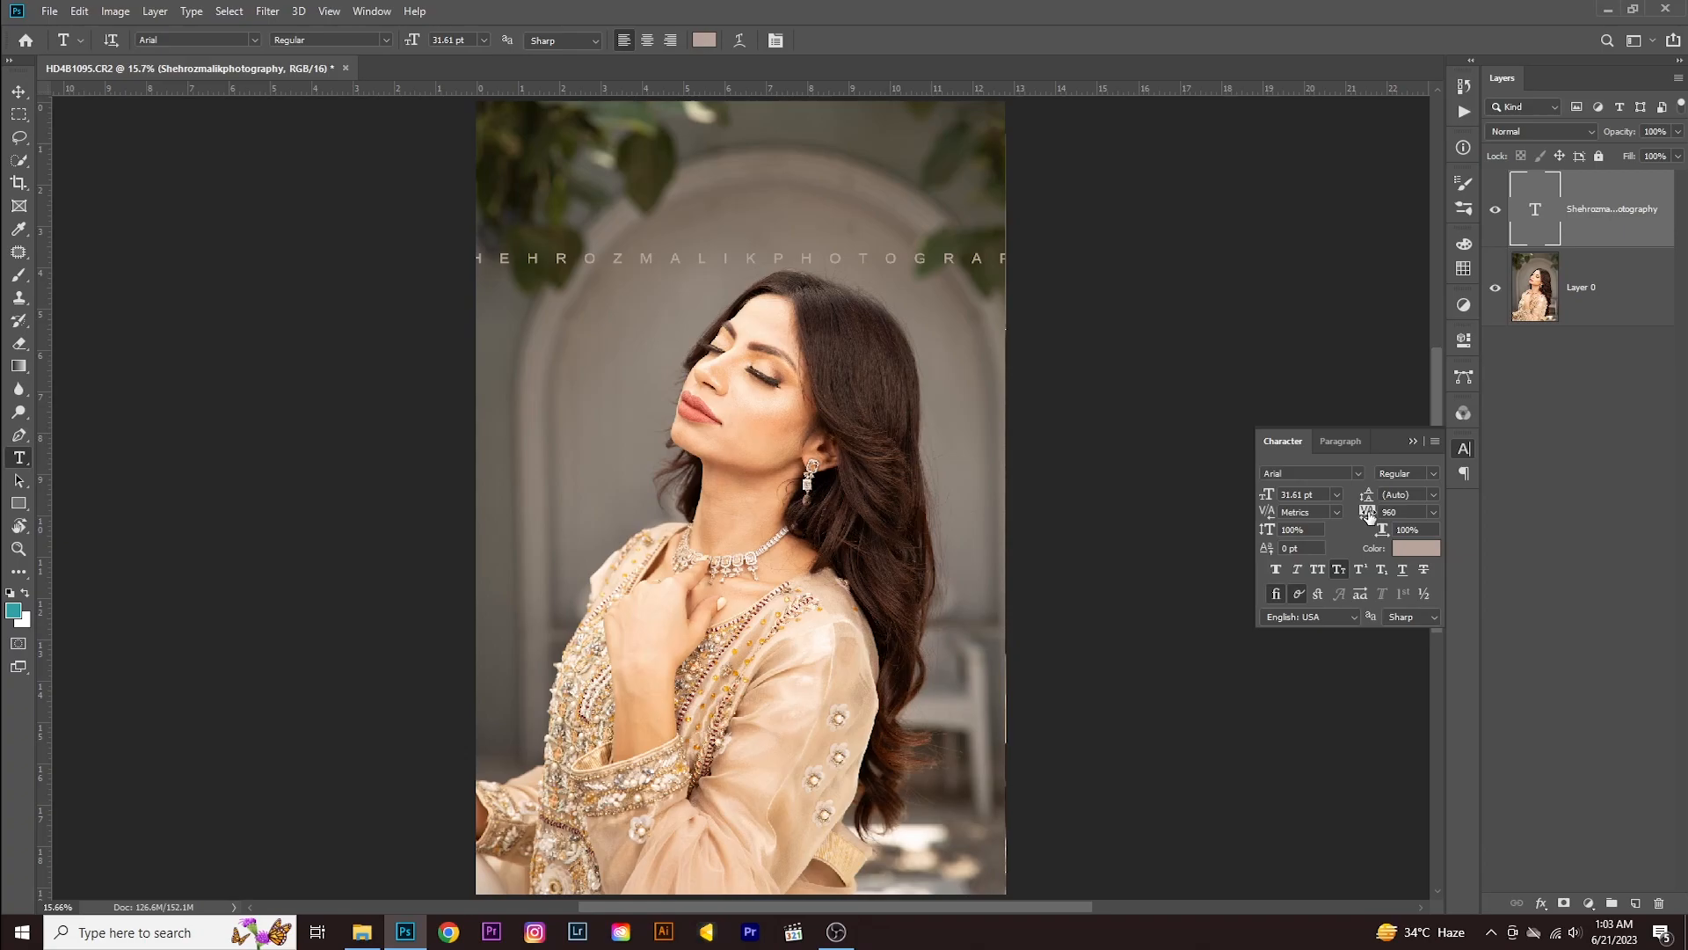
pyautogui.moveTo(1368, 515); pyautogui.dragTo(1348, 514)
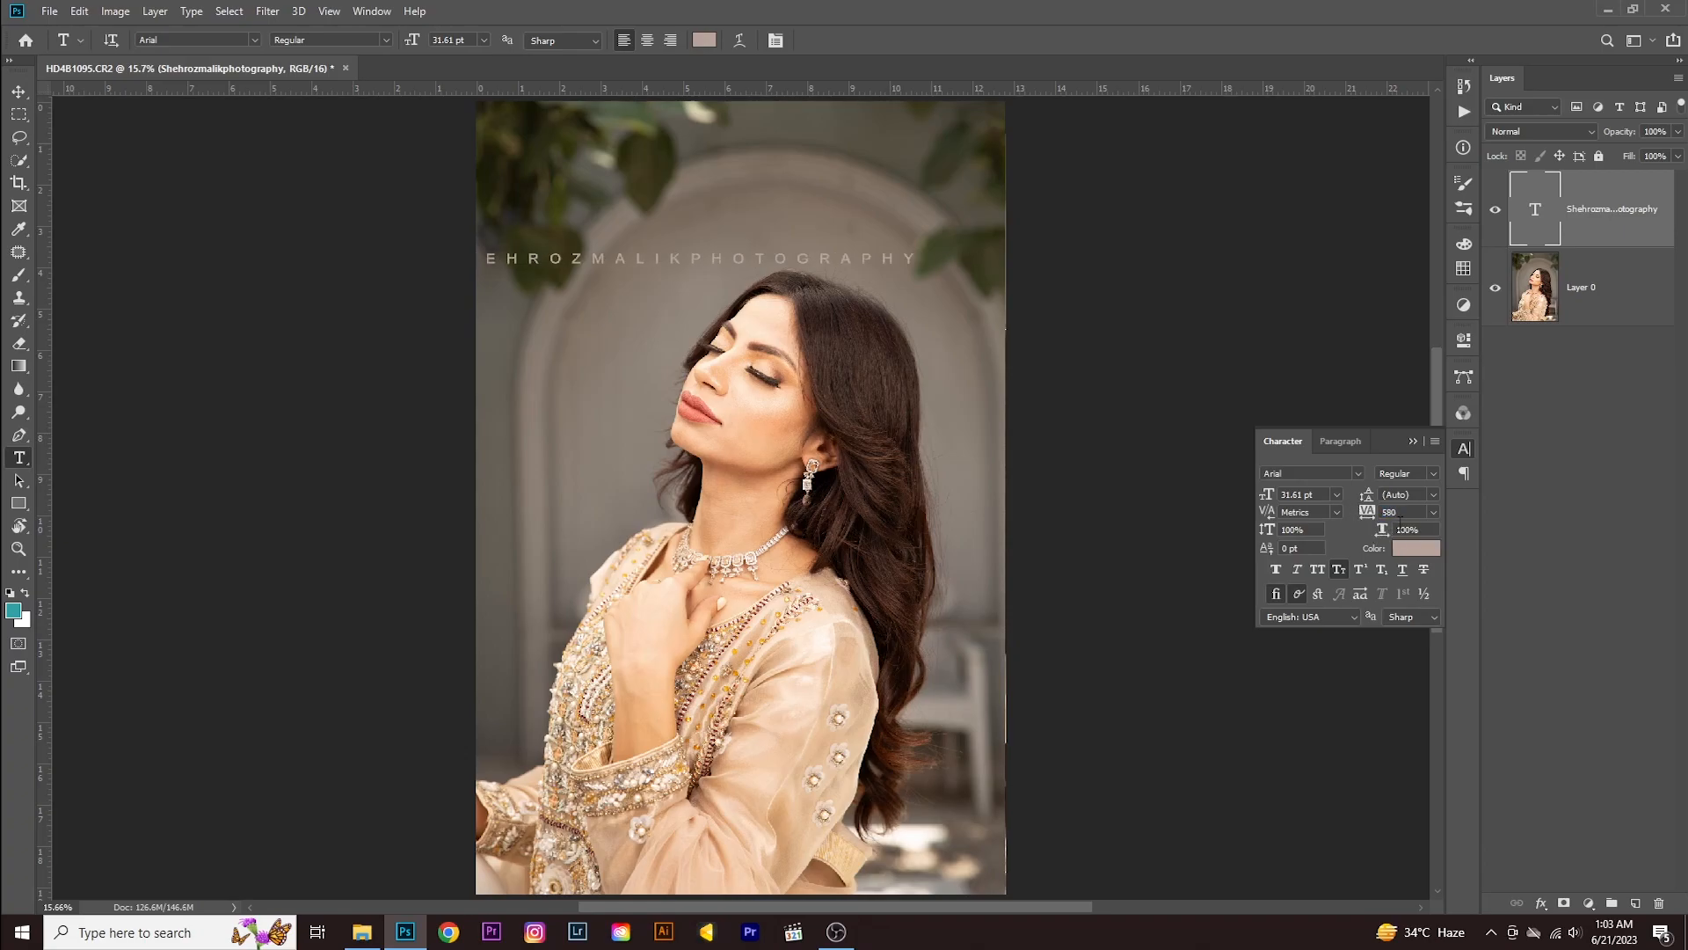
pyautogui.click(19, 92)
pyautogui.moveTo(530, 241); pyautogui.dragTo(649, 237)
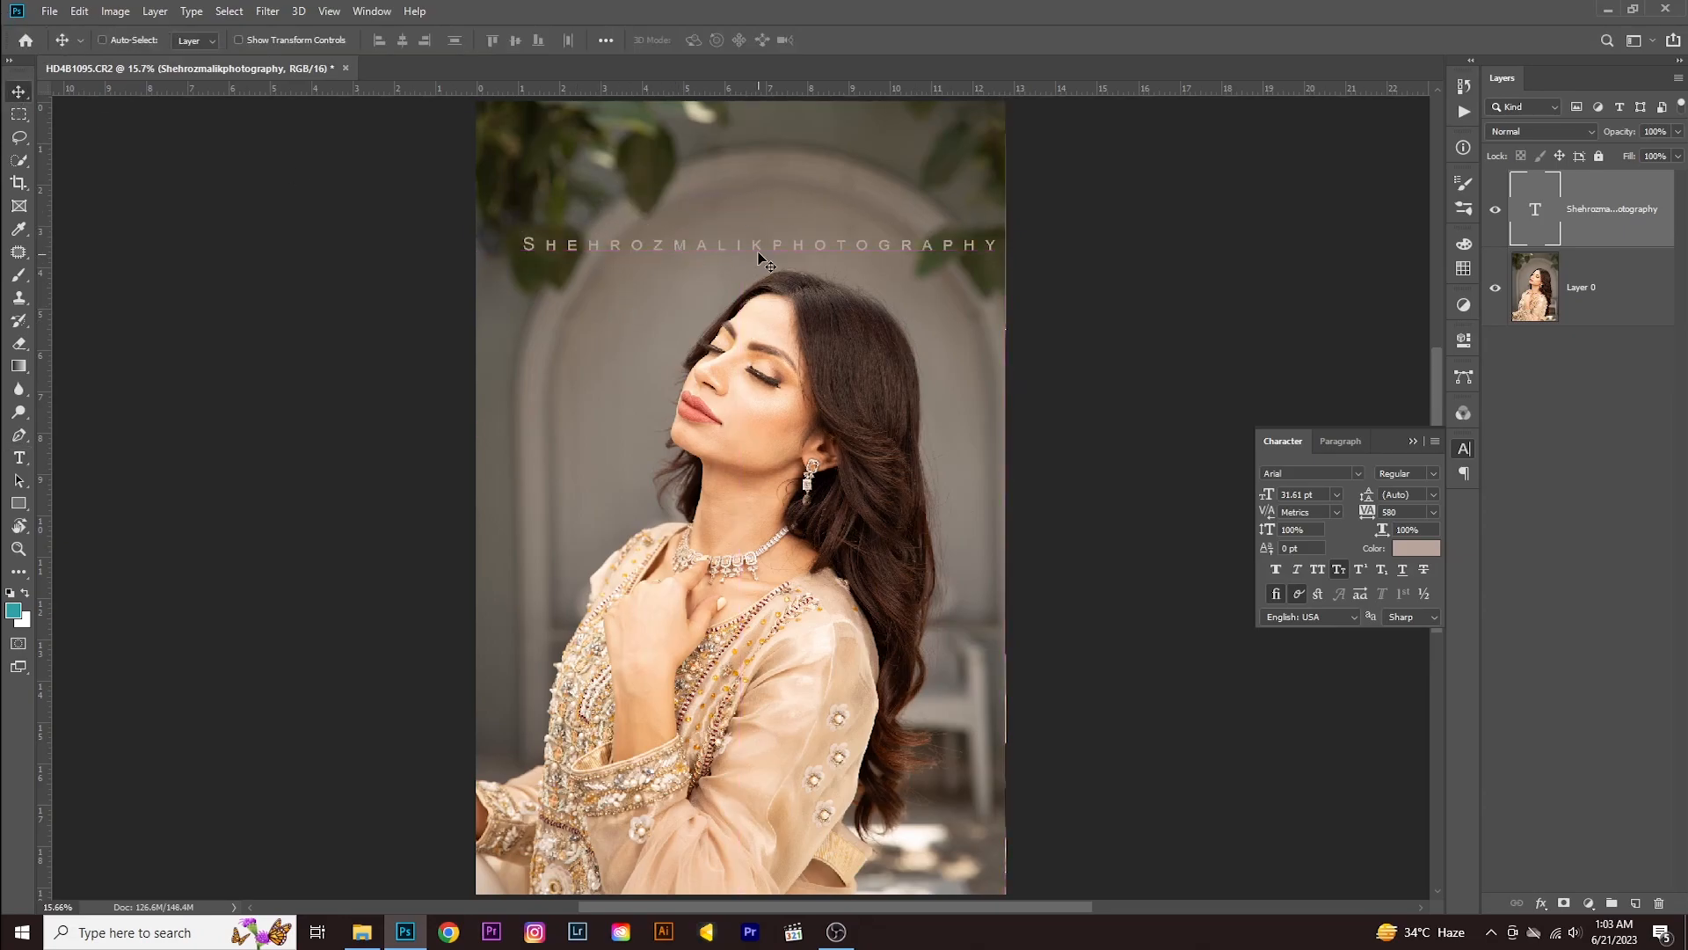
# - Change the colour of the brand-name text to white
pyautogui.click(1417, 548)
pyautogui.click(1282, 539)
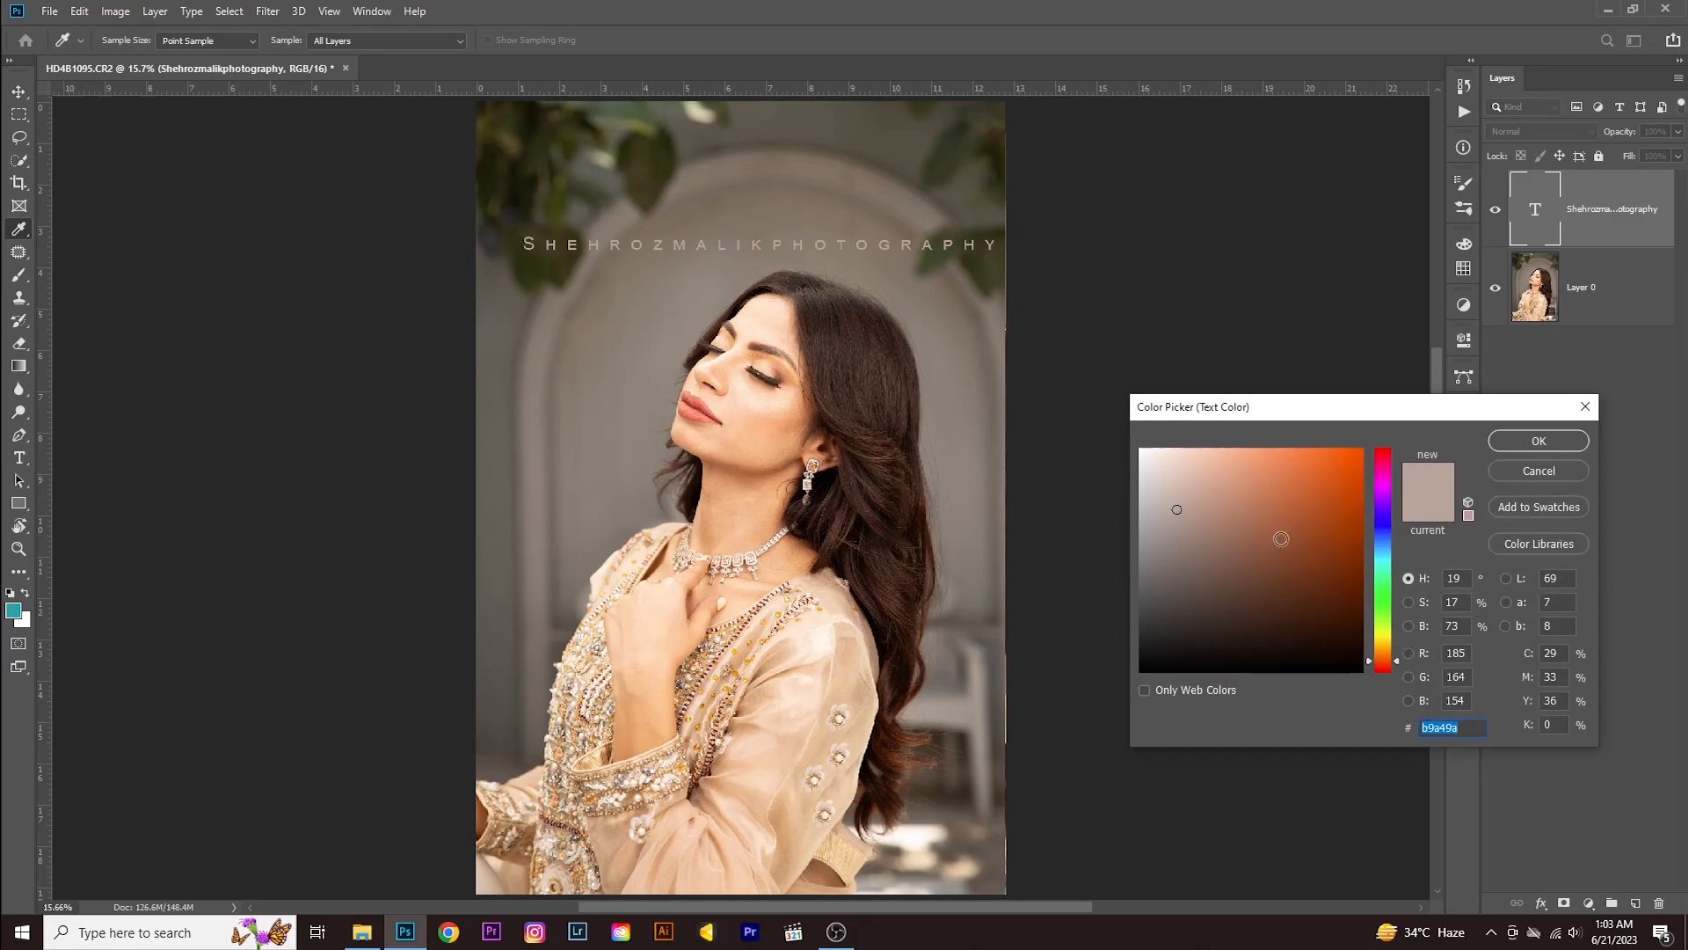
pyautogui.moveTo(1282, 539); pyautogui.dragTo(1136, 445)
pyautogui.click(1539, 441)
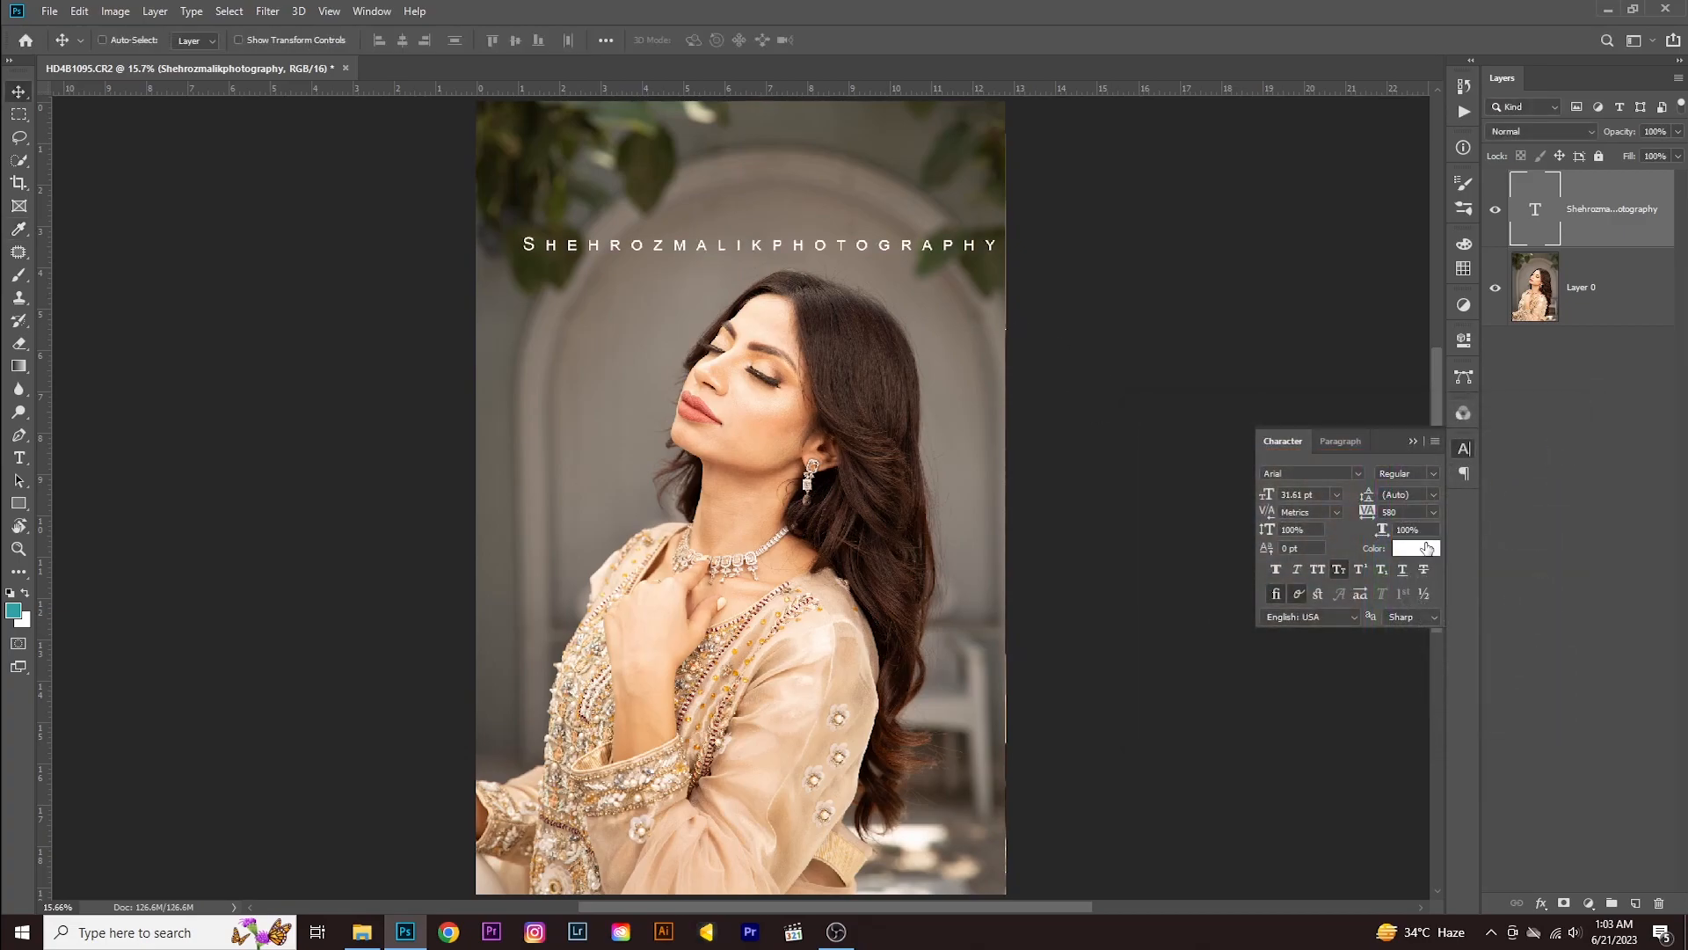
# - Change the brand-name text colour to black and move the line slightly up and to the left
pyautogui.click(1425, 550)
pyautogui.moveTo(1286, 558); pyautogui.dragTo(1374, 677)
pyautogui.click(1536, 441)
pyautogui.moveTo(867, 242); pyautogui.dragTo(841, 224)
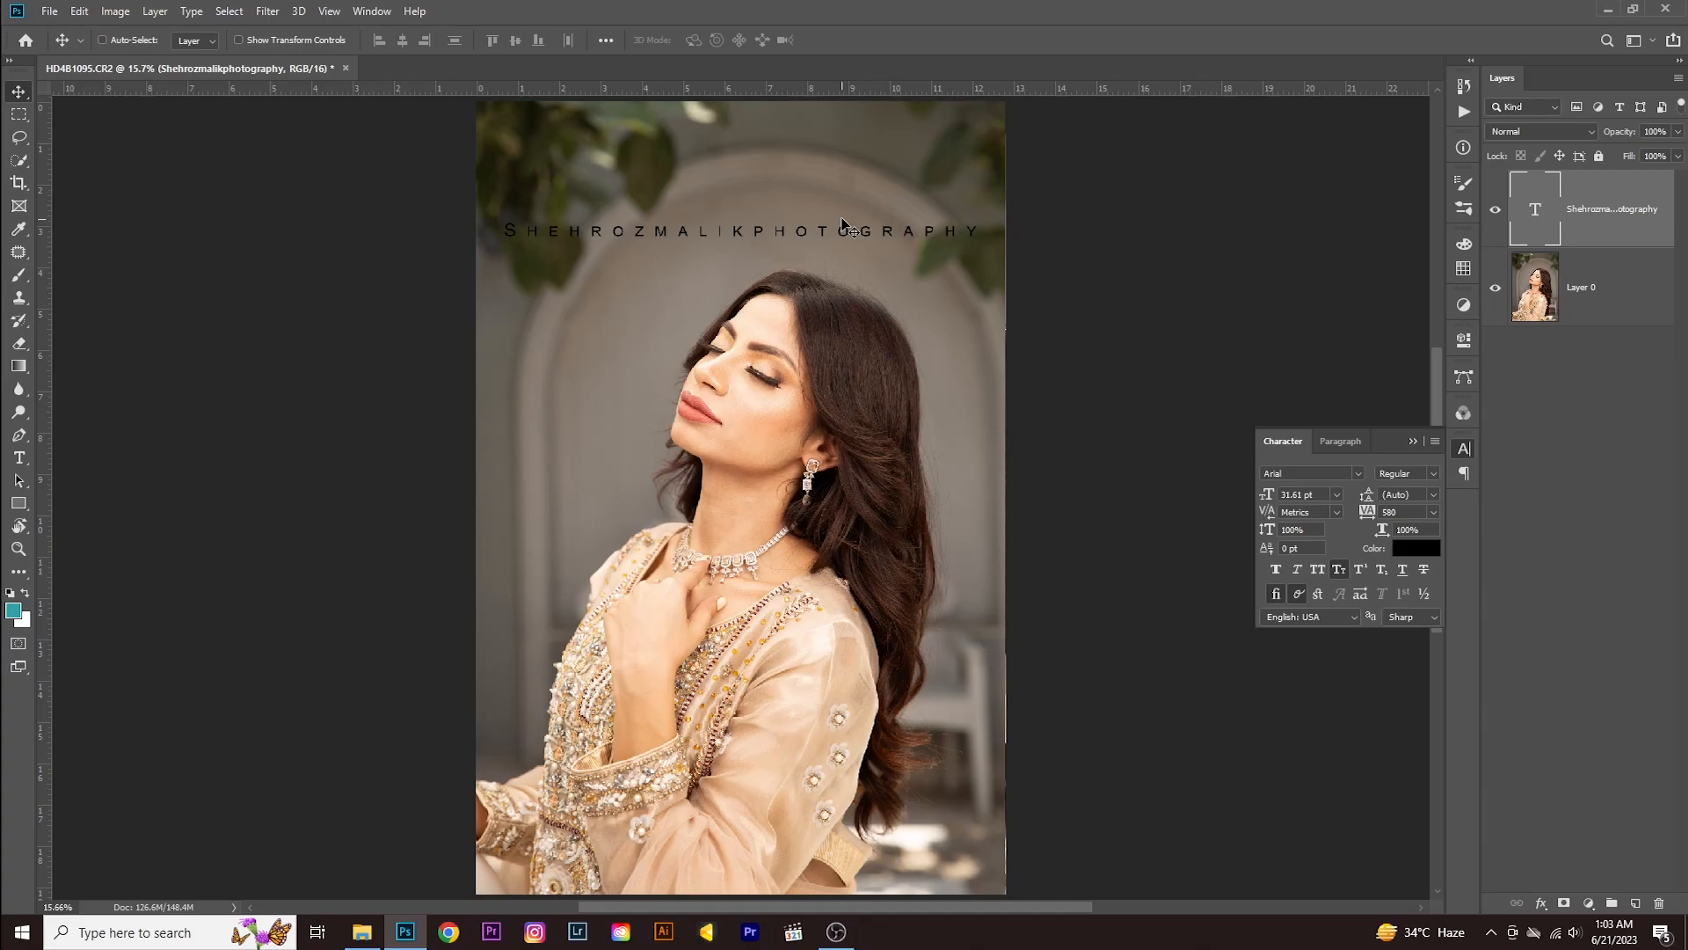
# - Save a JPEG copy of the portrait in the Retouch folder, named with the photographer's first name followed by "Edit"
pyautogui.click(50, 11)
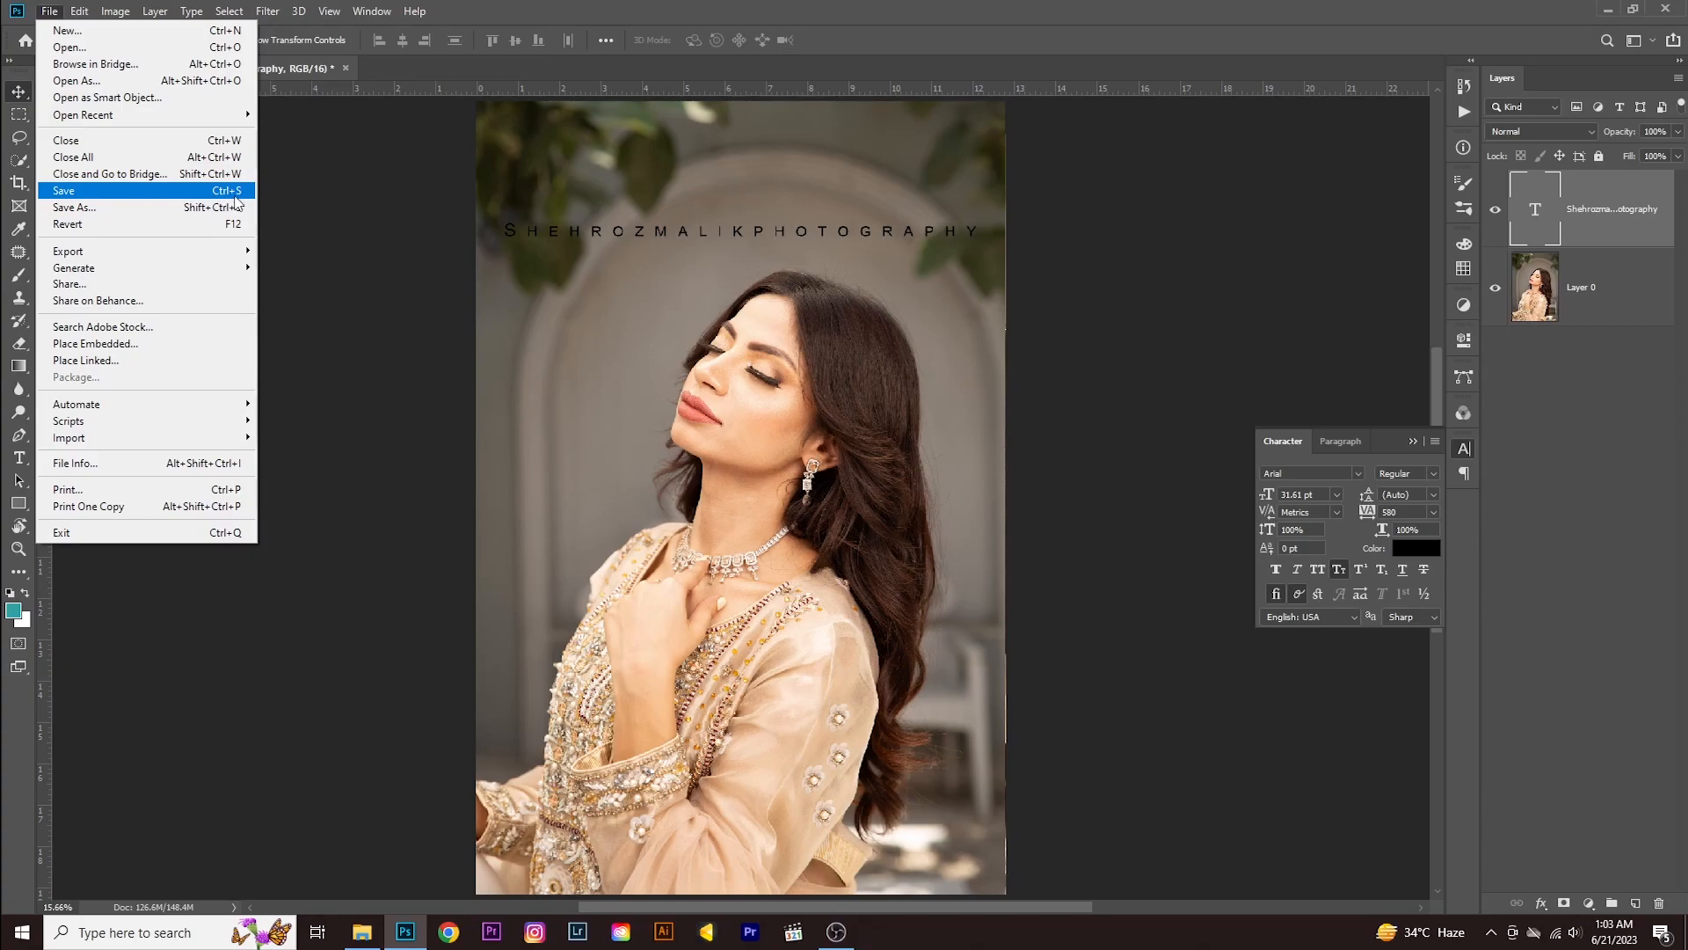
pyautogui.click(112, 217)
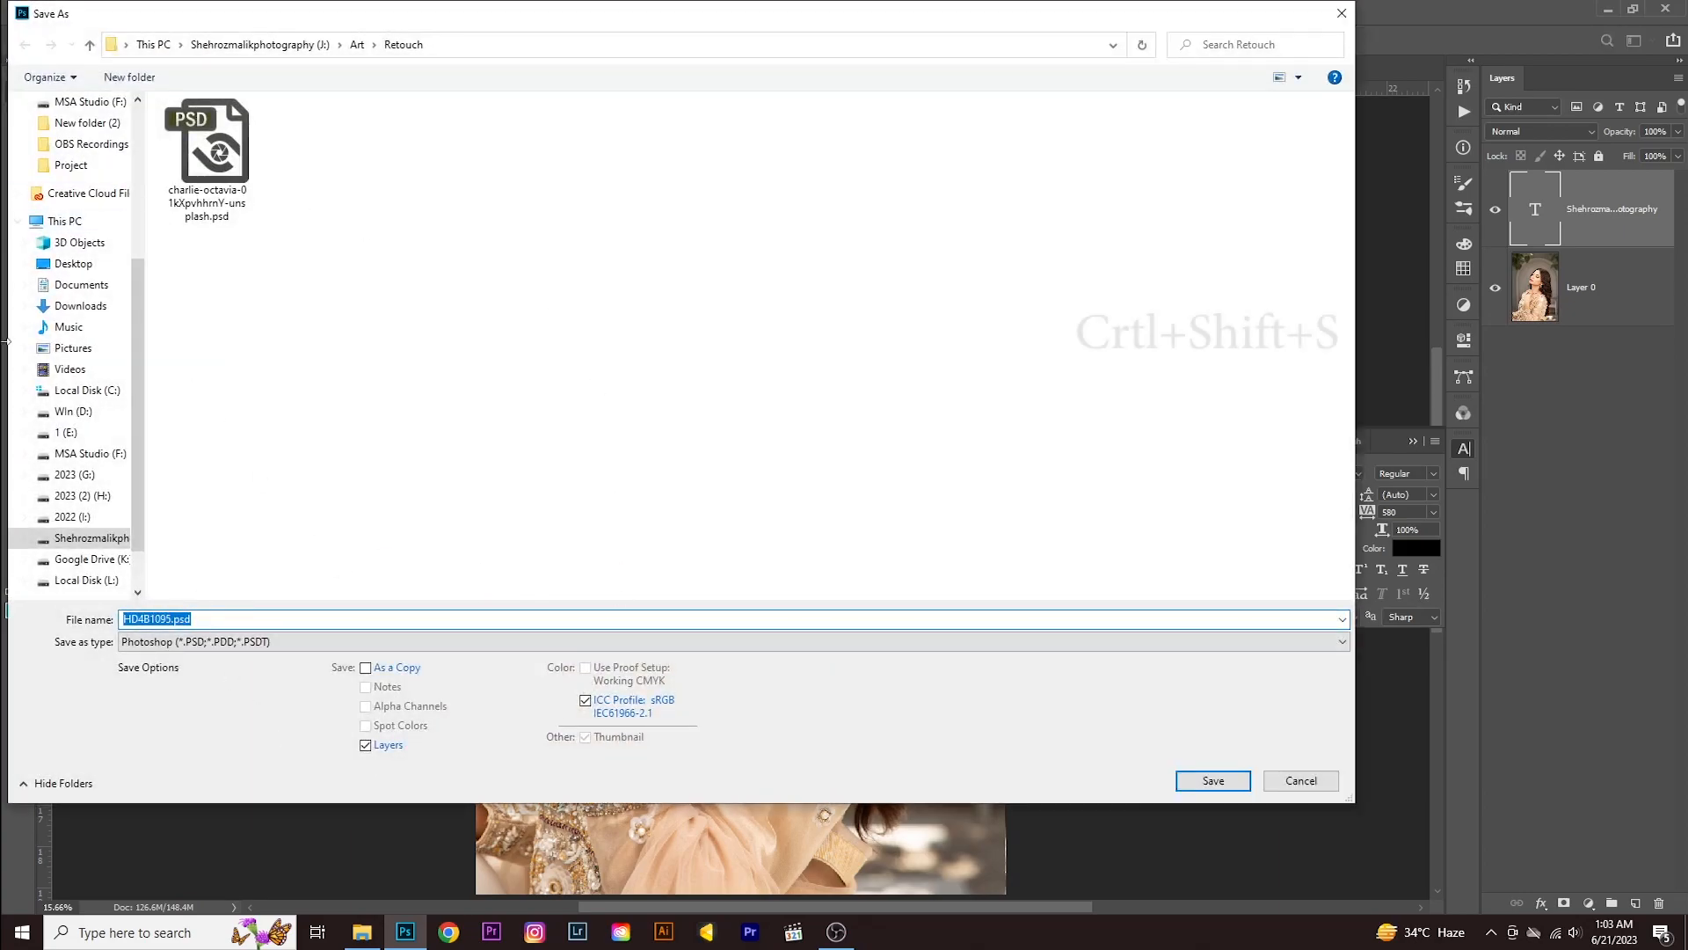
pyautogui.click(250, 642)
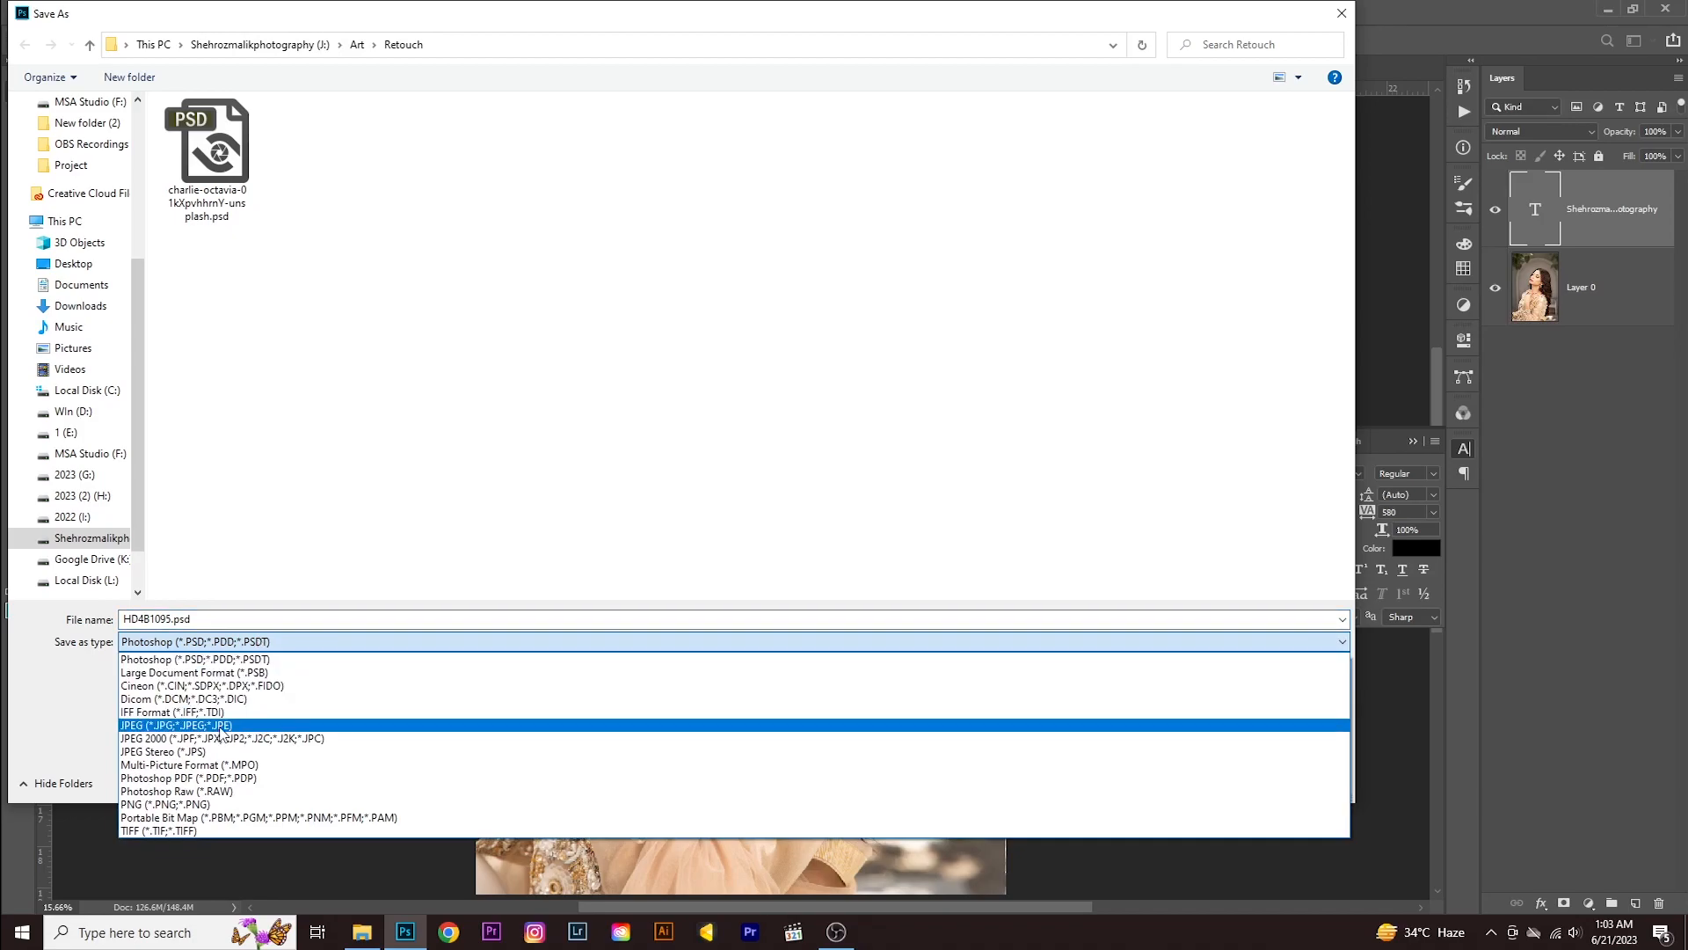
pyautogui.click(237, 726)
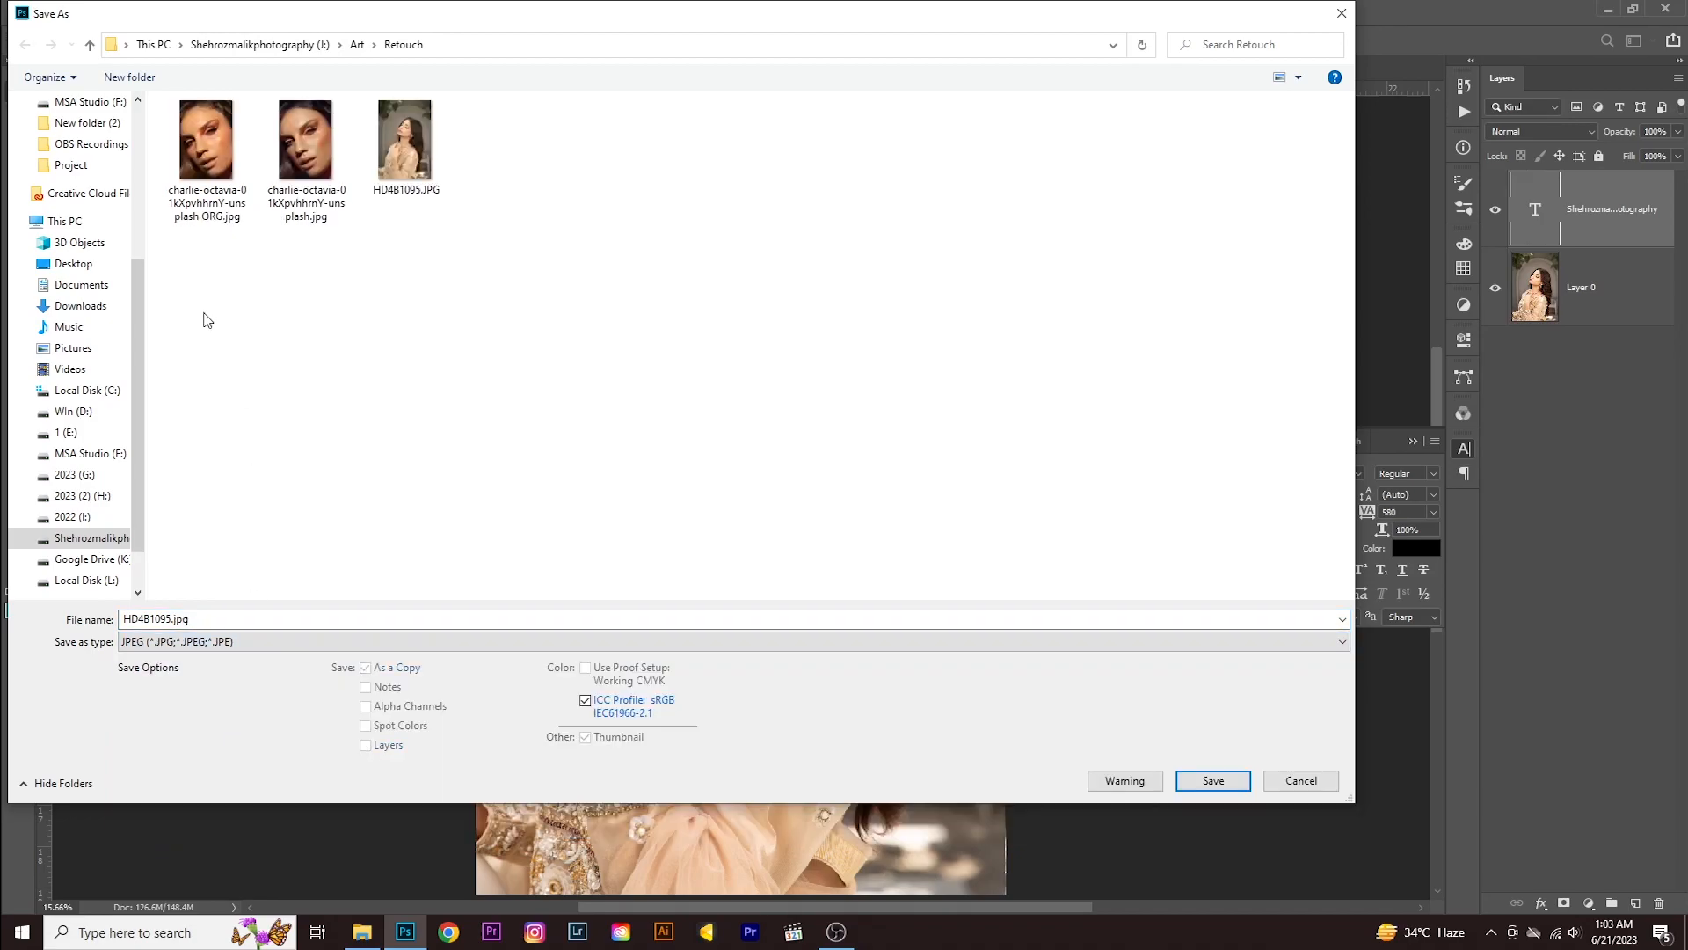
pyautogui.click(210, 621)
pyautogui.write('SHehroz Edit')
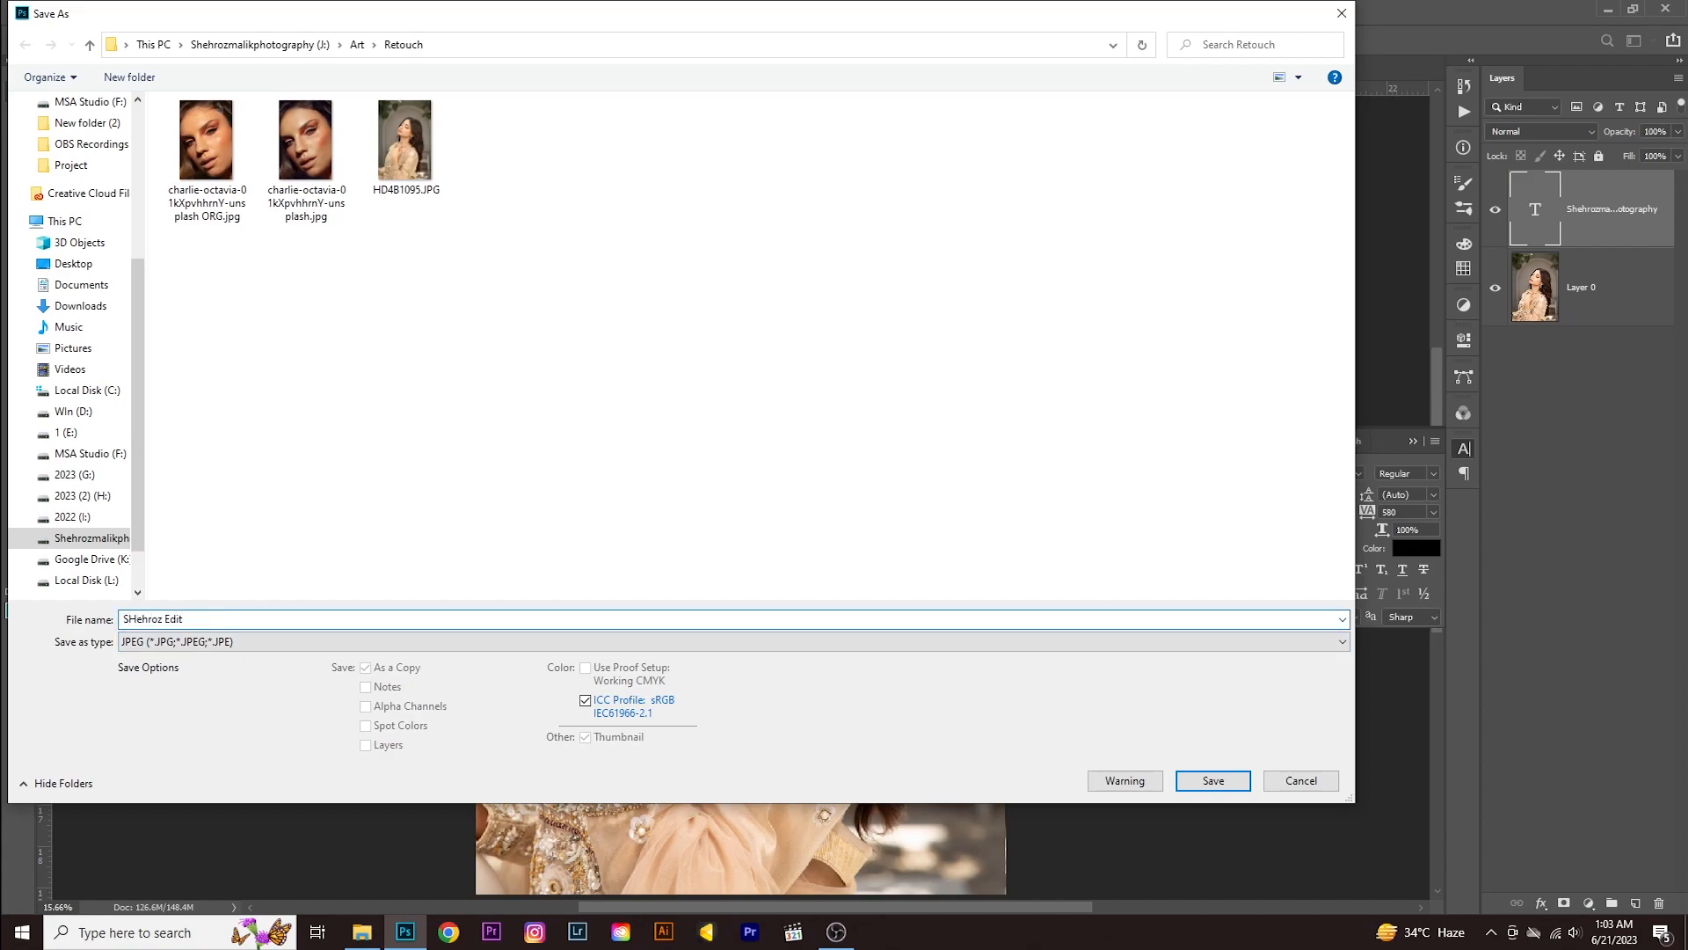
pyautogui.click(1218, 785)
pyautogui.click(948, 232)
pyautogui.rightClick(751, 341)
pyautogui.click(780, 350)
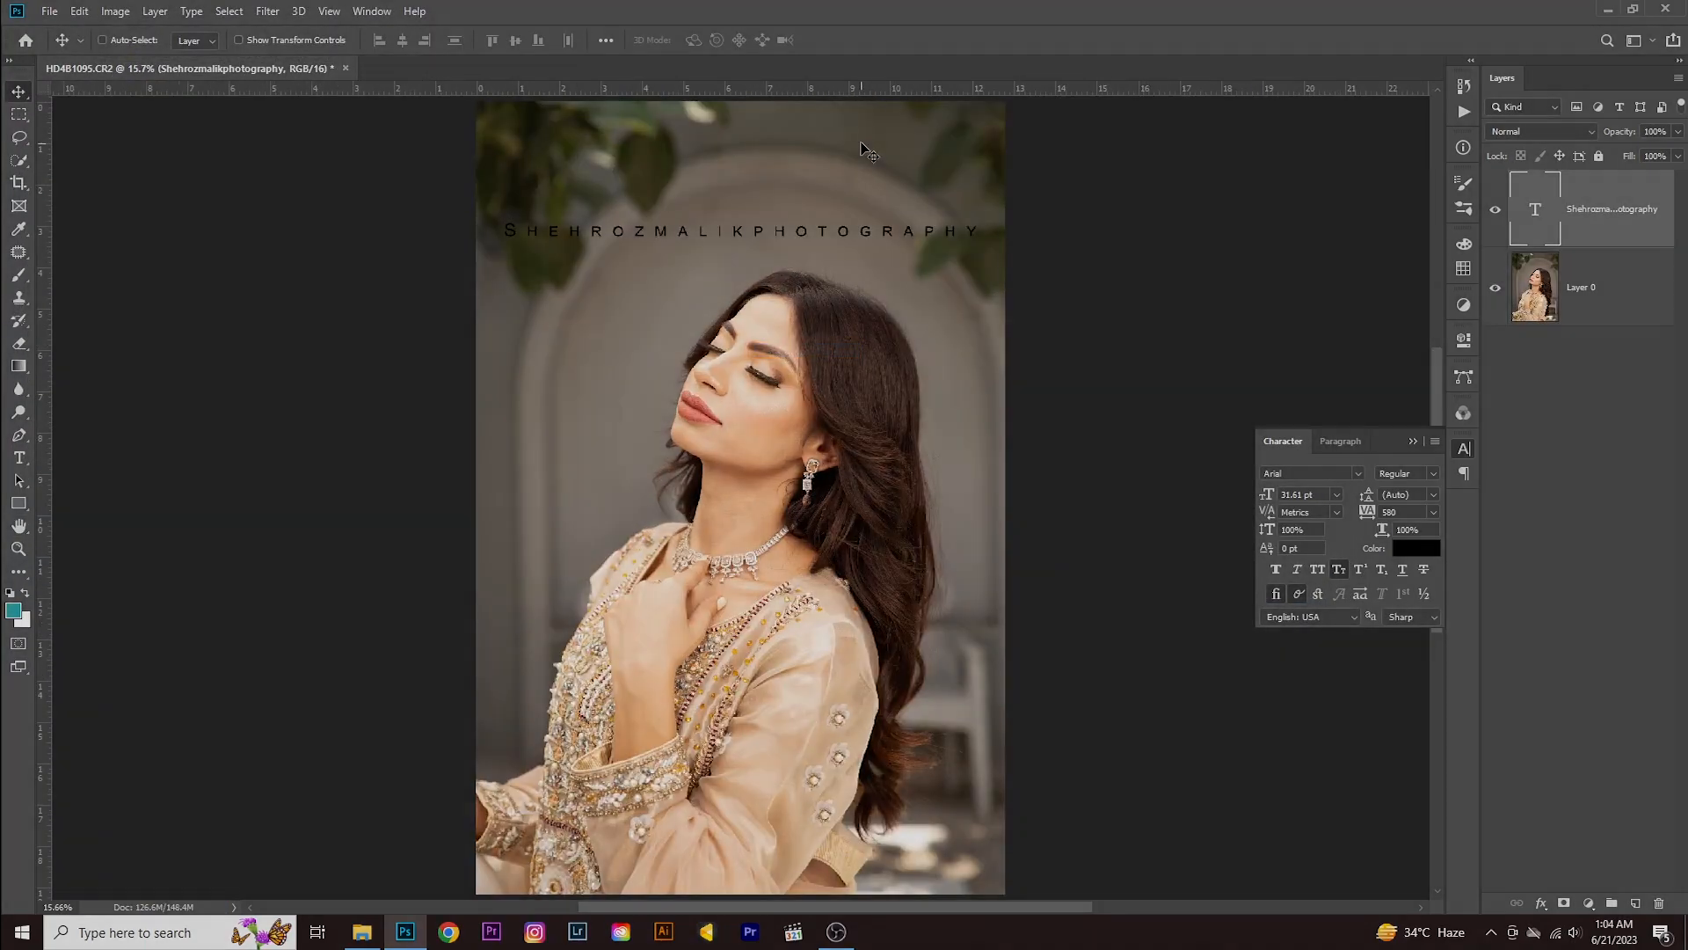